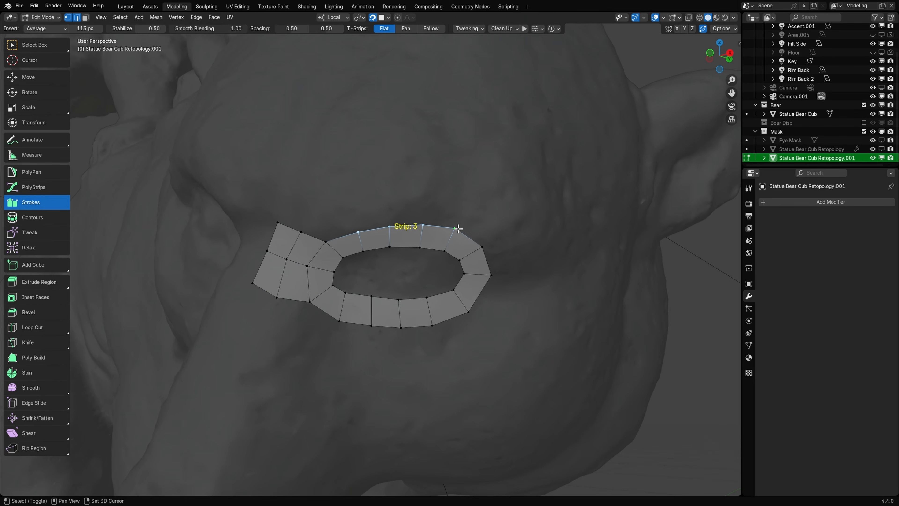
Step: Extrude the eye ring's four upper edges into a two-row patch over the brow with Strokes
left_click(468, 236, "shift")
mouse_move(526, 205)
left_mouse_down("ctrl")
mouse_move(507, 191)
mouse_move(368, 167)
left_mouse_up("ctrl")
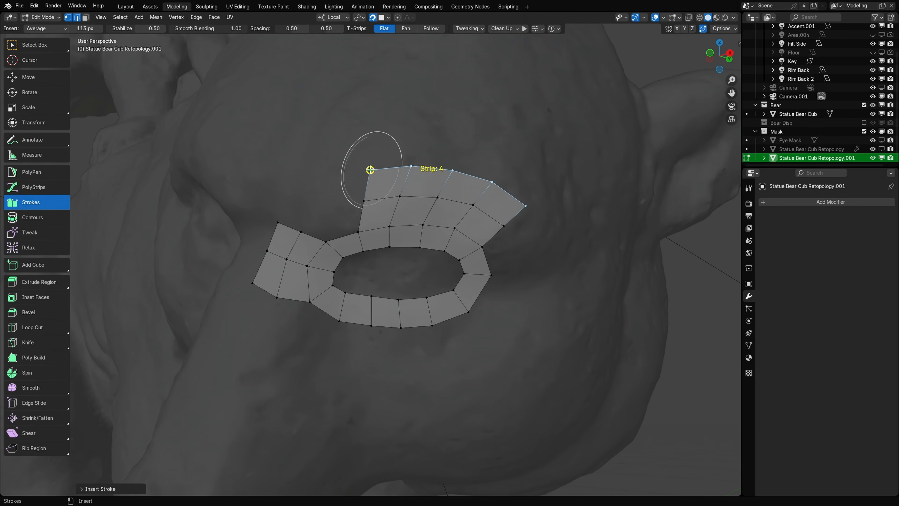
Step: Extend the brow patch toward the nose bridge with a three-column Strokes strip, and start filling the gap beneath it
middle_click_drag(582, 245, 576, 237)
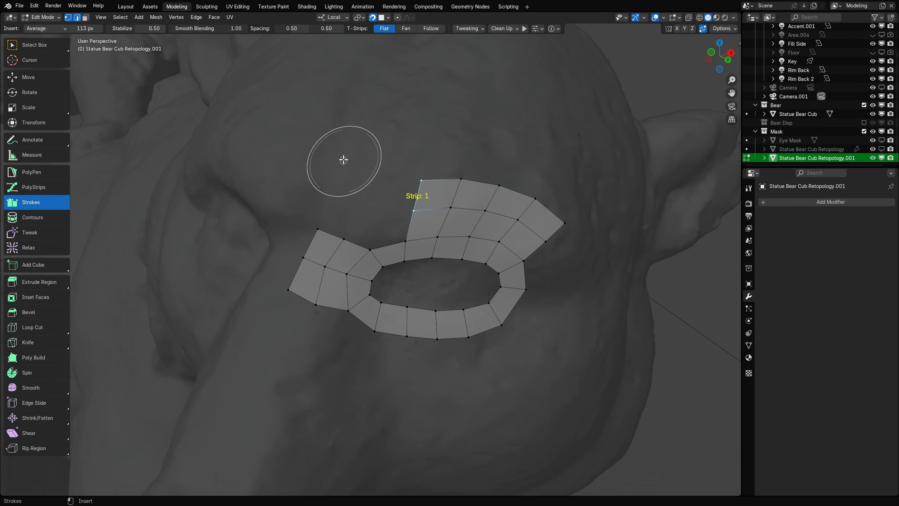
left_click_drag(344, 158, 327, 195, "ctrl")
scroll(550, 144, "down", 1, "ctrl")
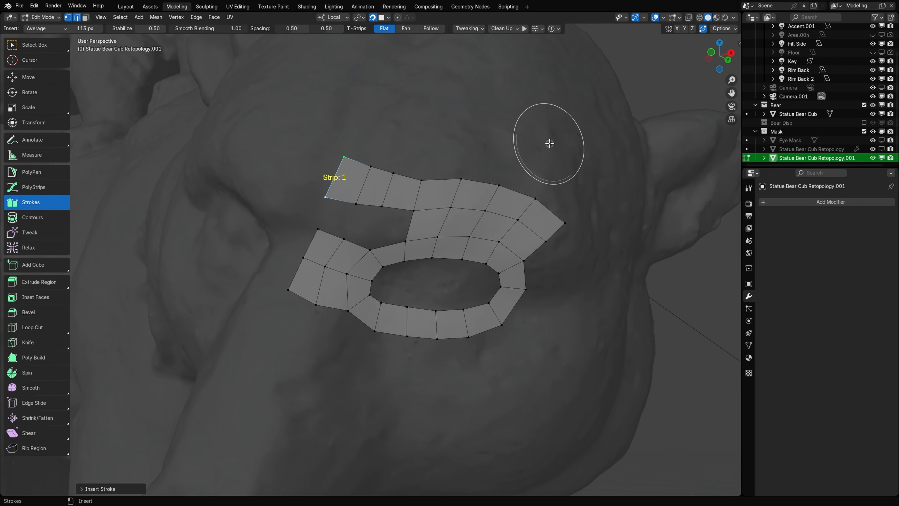
left_click(550, 143)
left_click(408, 230)
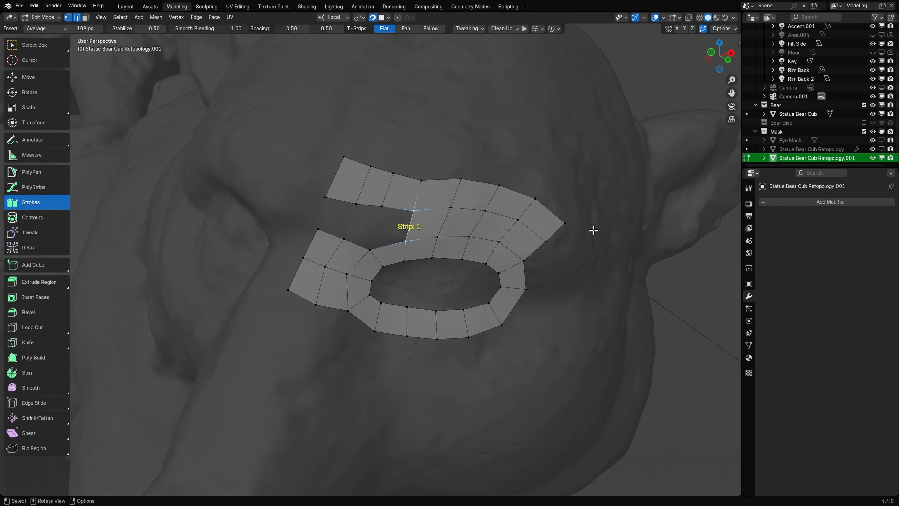
Step: Add two long quads with PolyPen from the nose-bridge patch down to the tip of the bear's nose
left_click(31, 172)
mouse_move(255, 303)
middle_mouse_down()
mouse_move(235, 295)
mouse_move(244, 289)
middle_mouse_up()
middle_click_drag(253, 235, 306, 178, "shift")
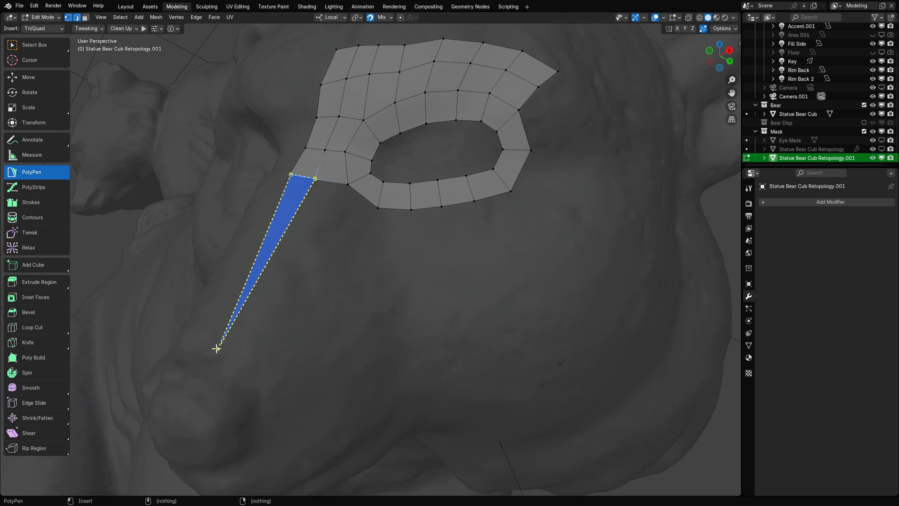
left_click(200, 358)
left_click(230, 367)
left_click(262, 380)
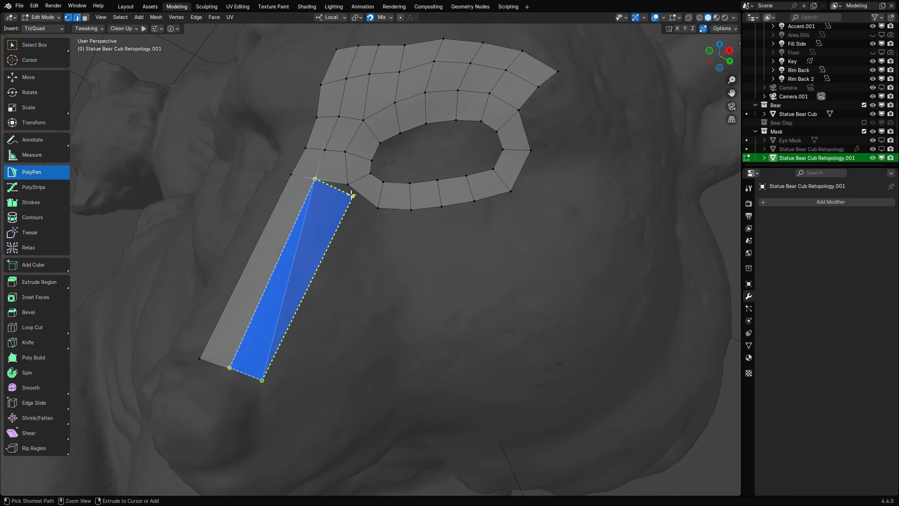
Step: Insert four evenly spaced loop cuts across the two long nose quads
middle_click_drag(361, 347, 373, 327)
key("ctrl+r")
scroll(277, 270, "up", 3)
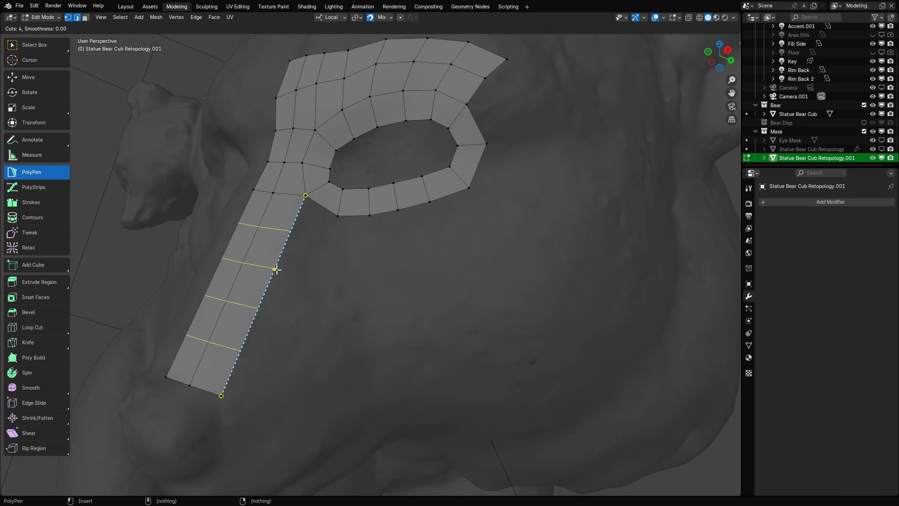
left_click(277, 270)
right_click(277, 271)
middle_click_drag(529, 333, 520, 328)
left_click(520, 328)
middle_click_drag(515, 291, 426, 310)
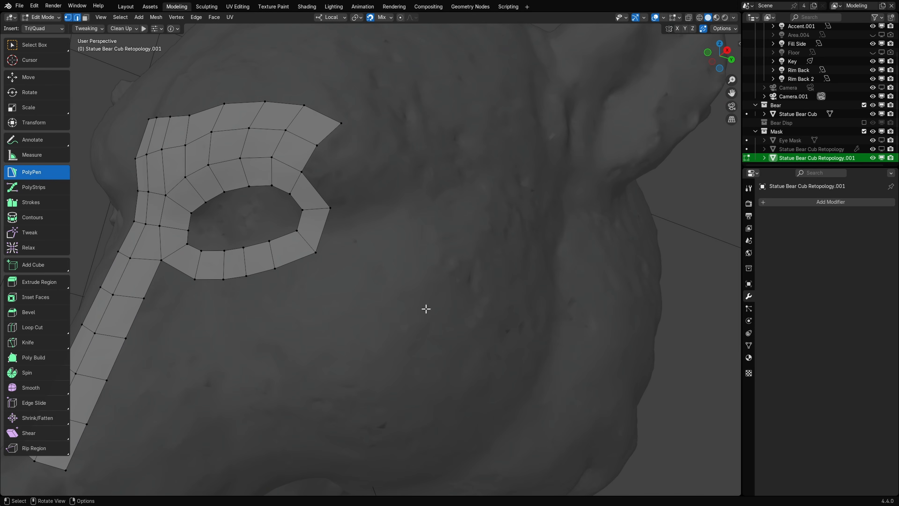
left_click(323, 226)
left_click(396, 210)
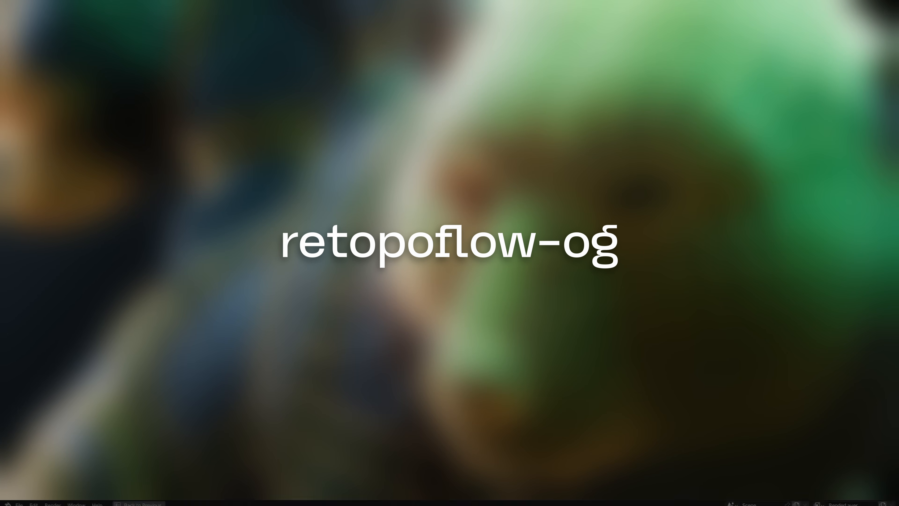
Step: Draw a closed Strokes loop around the human head's eye, raise it to 14 segments, and bridge it to a larger outer loop
mouse_move(371, 237)
left_mouse_down()
mouse_move(477, 195)
mouse_move(493, 252)
mouse_move(387, 257)
mouse_move(373, 240)
left_mouse_up()
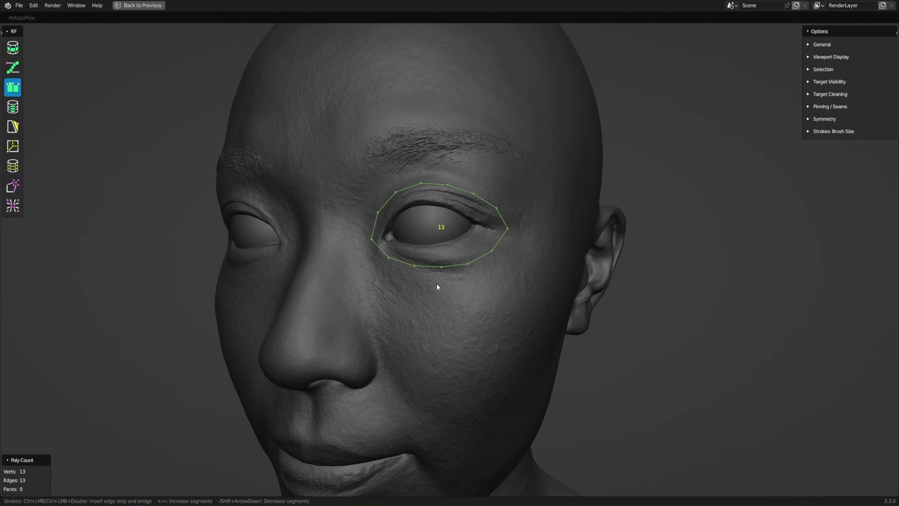
key("equal")
mouse_move(346, 224)
left_mouse_down()
mouse_move(415, 151)
mouse_move(522, 185)
mouse_move(509, 289)
mouse_move(392, 288)
mouse_move(345, 237)
mouse_move(361, 291)
mouse_move(474, 301)
mouse_move(513, 280)
left_mouse_up()
key("8")
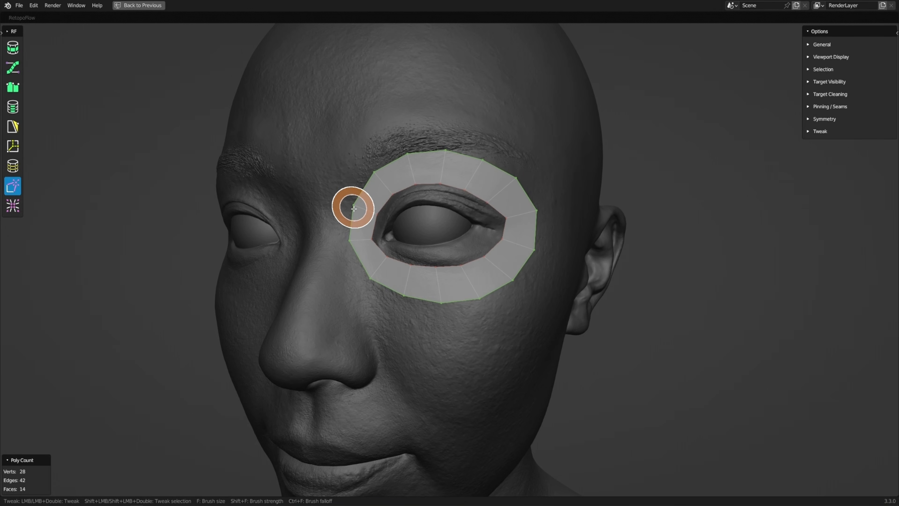
Step: Extrude the eye ring's four upper outer edges up the forehead into a quad patch with Strokes
key("3")
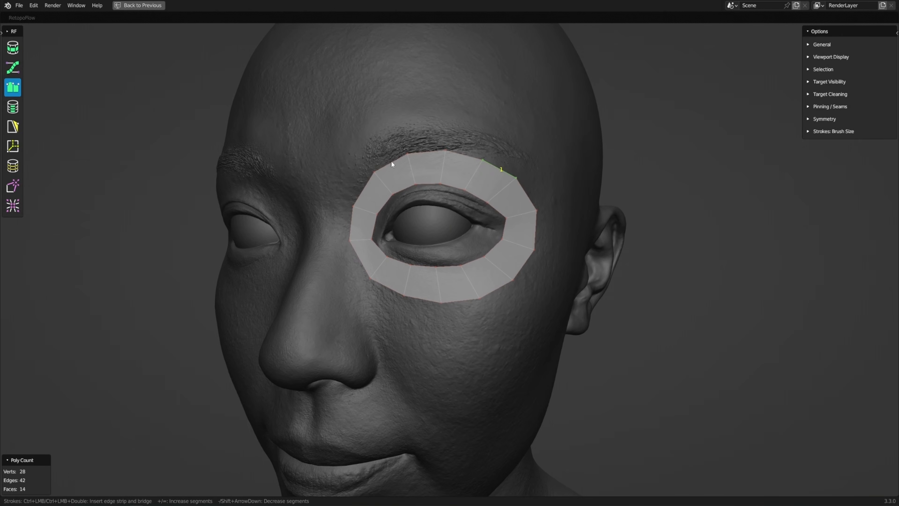
middle_click_drag(538, 117, 543, 215, "shift")
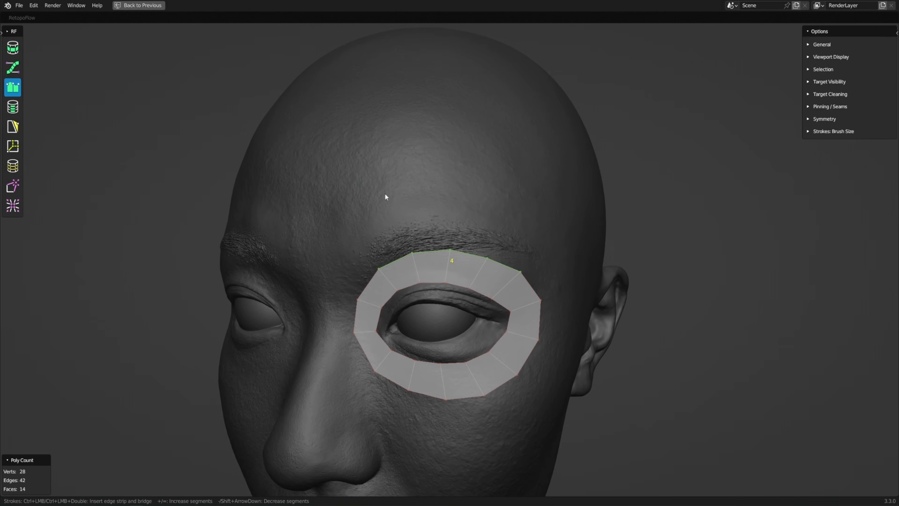
mouse_move(363, 141)
left_mouse_down("ctrl")
mouse_move(456, 112)
mouse_move(545, 166)
left_mouse_up("ctrl")
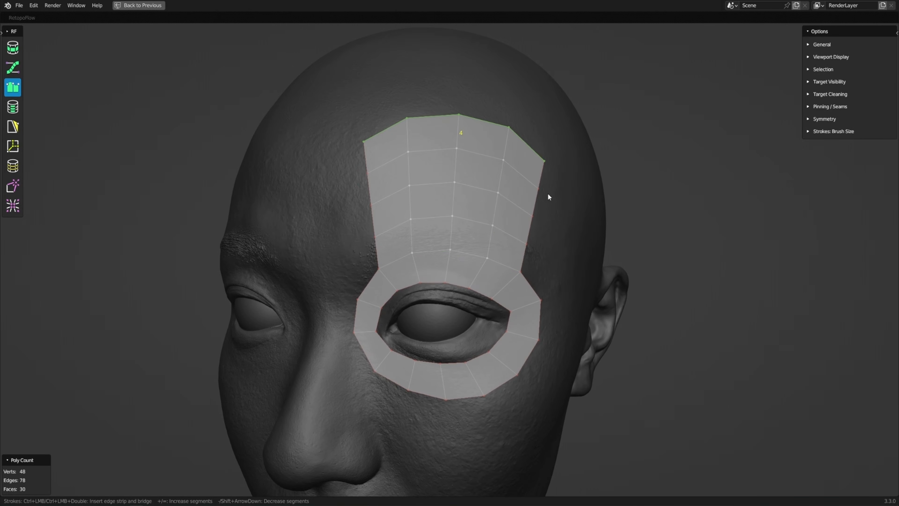
Step: Select the eye ring's lower outer edges and draw a Strokes line over the cheek to extrude them
mouse_move(548, 224)
middle_mouse_down()
mouse_move(525, 303)
mouse_move(545, 284)
middle_mouse_up()
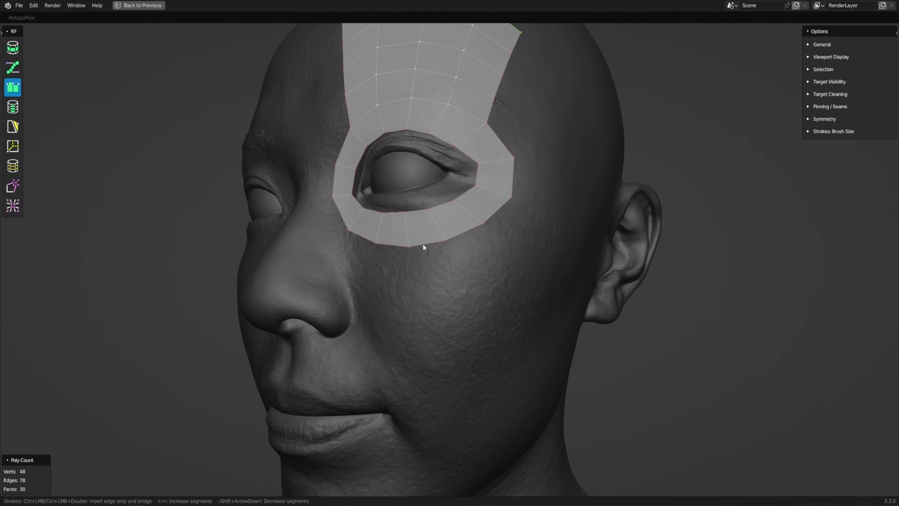
left_click_drag(423, 243, 495, 208)
left_click_drag(551, 240, 532, 301, "ctrl")
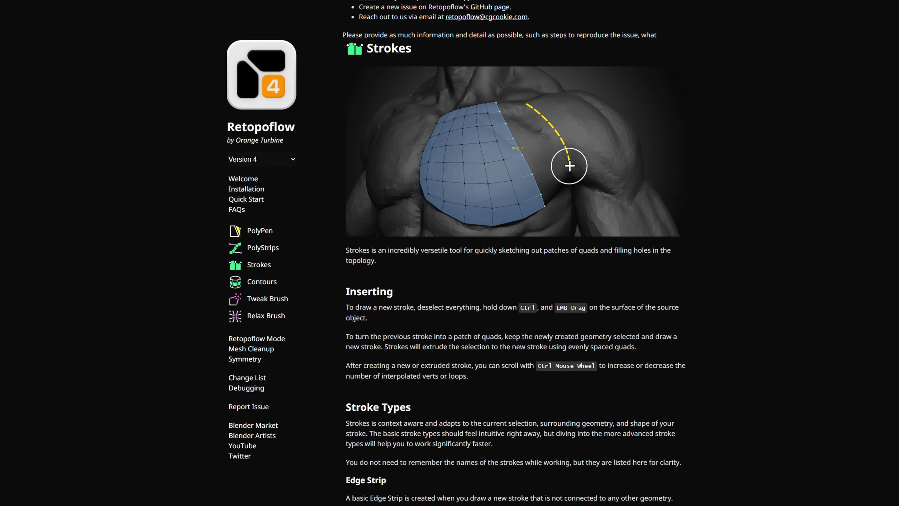
Step: Read the Retopoflow 4 documentation page on the Strokes tool, covering its stroke types from Edge Strip to C Strip
scroll(516, 252, "down", 8)
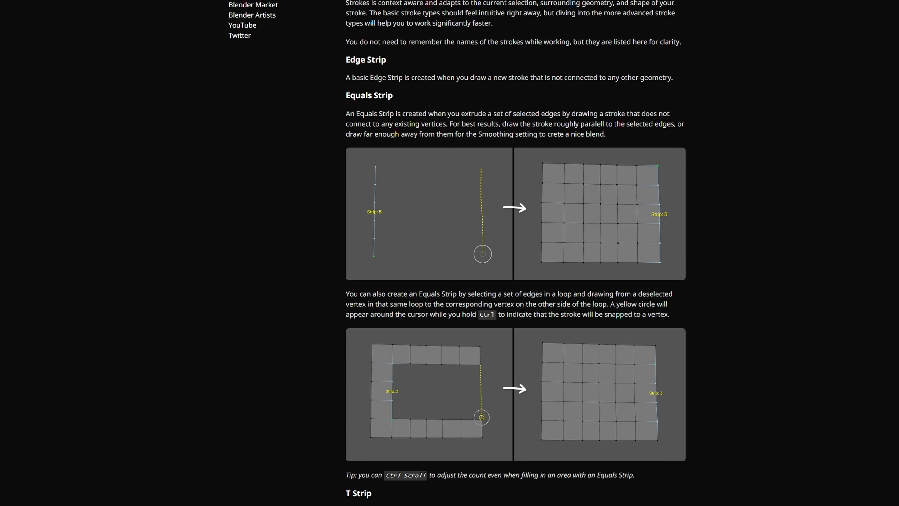
scroll(516, 253, "down", 9)
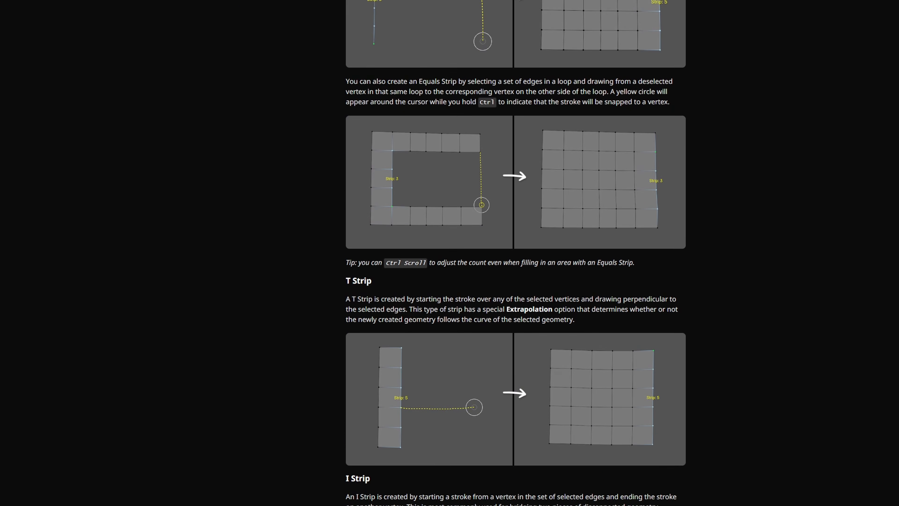
scroll(516, 253, "down", 8)
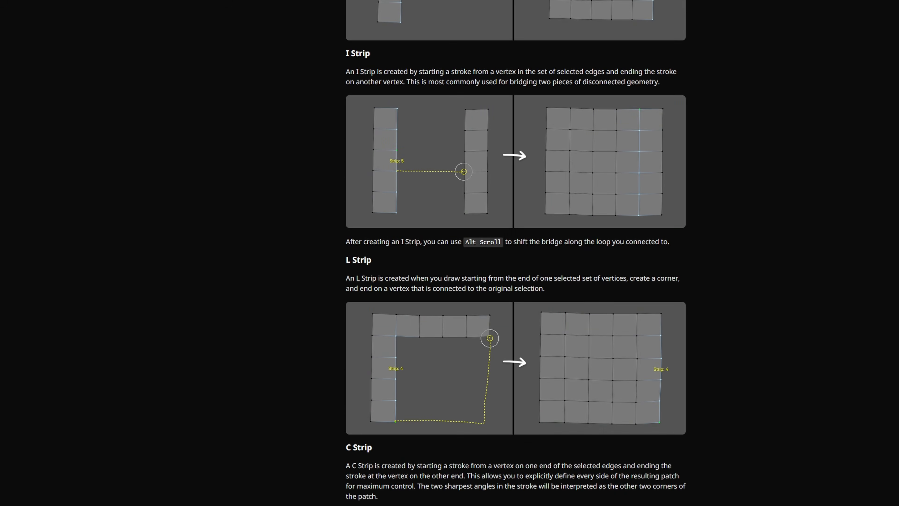
scroll(516, 253, "down", 16)
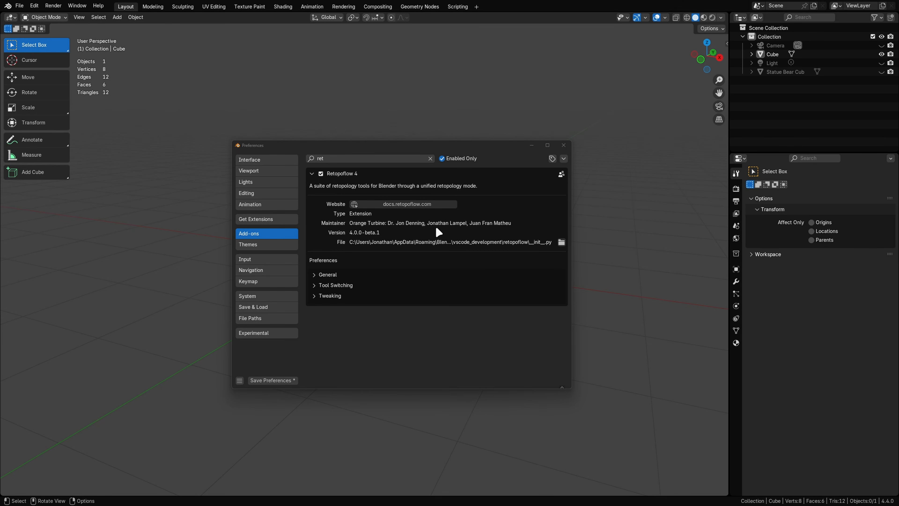
Step: Check the add-on installation options in Blender's Preferences and minimize the window
left_click(564, 159)
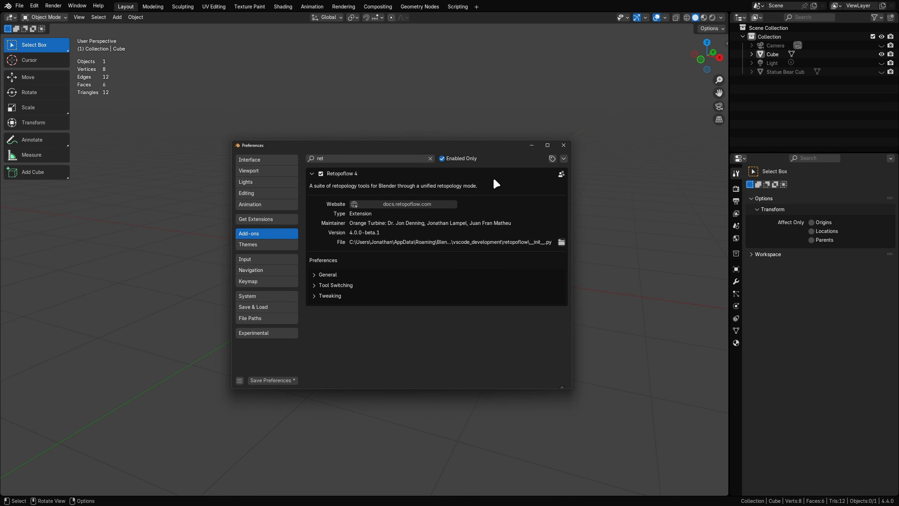
left_click(532, 145)
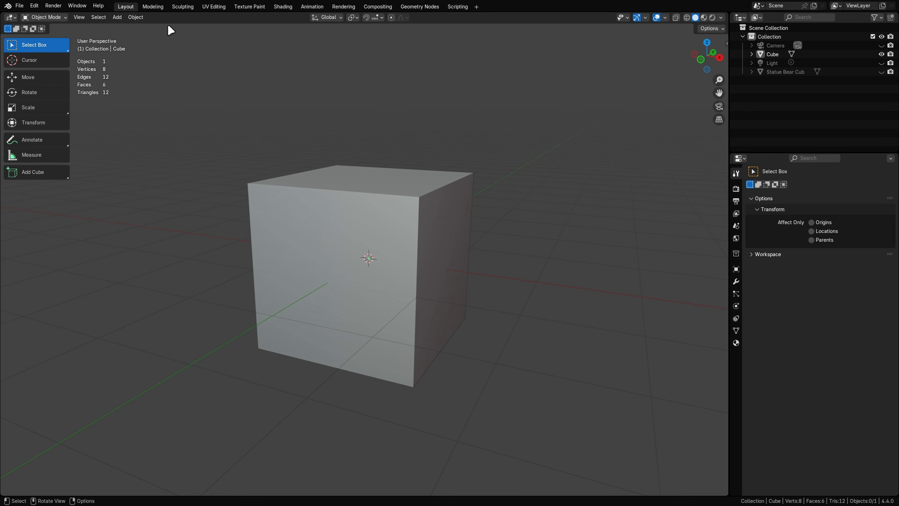
Step: Select the cube and enter Edit Mode on it
left_click(449, 282)
key("Tab")
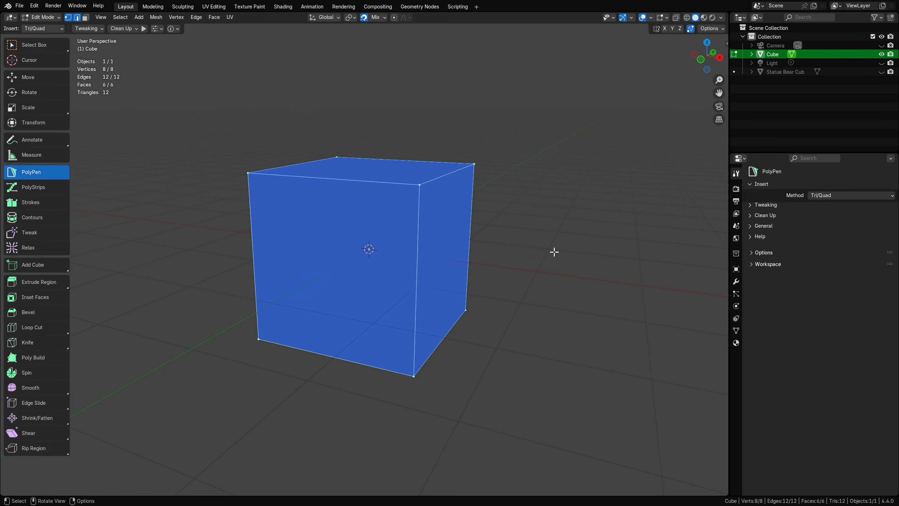
mouse_move(554, 253)
middle_mouse_down()
mouse_move(548, 259)
mouse_move(554, 253)
middle_mouse_up()
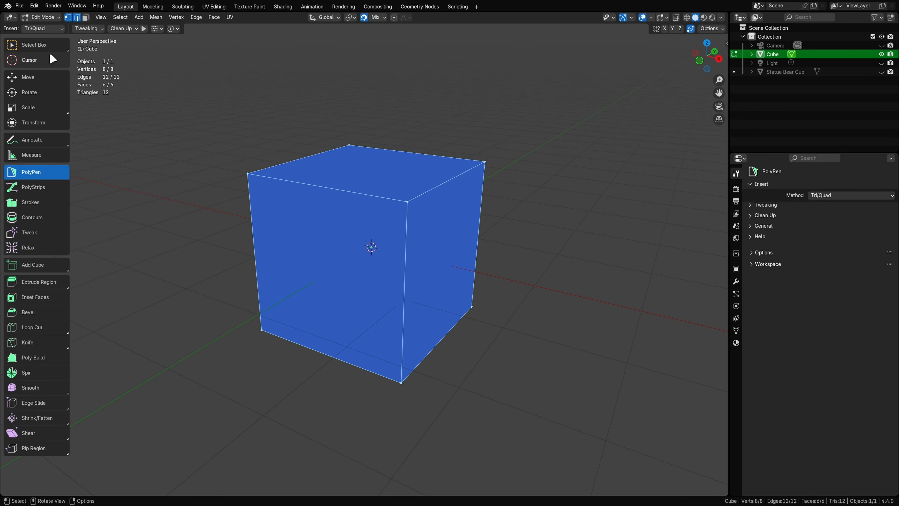
Step: Alternate between Select Box and PolyPen, and examine the mesh overlay and snapping settings that apply with PolyPen active
left_click(46, 45)
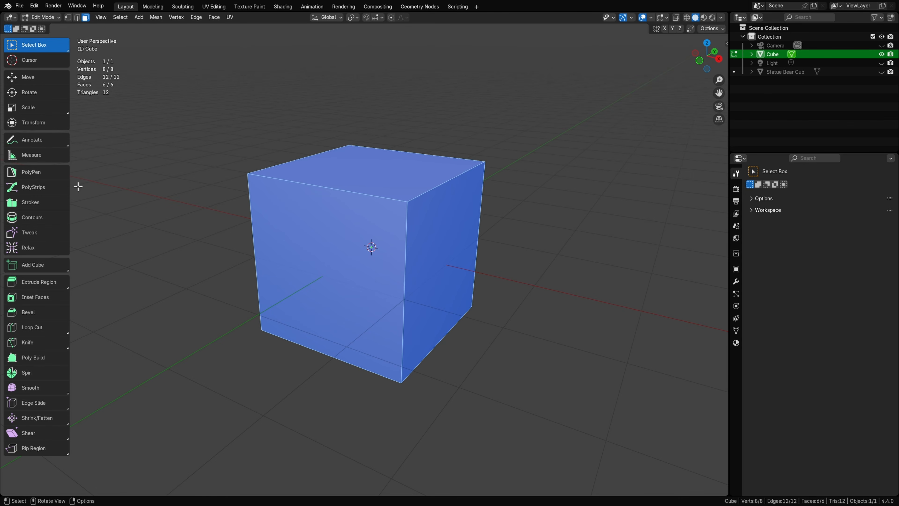
left_click(32, 171)
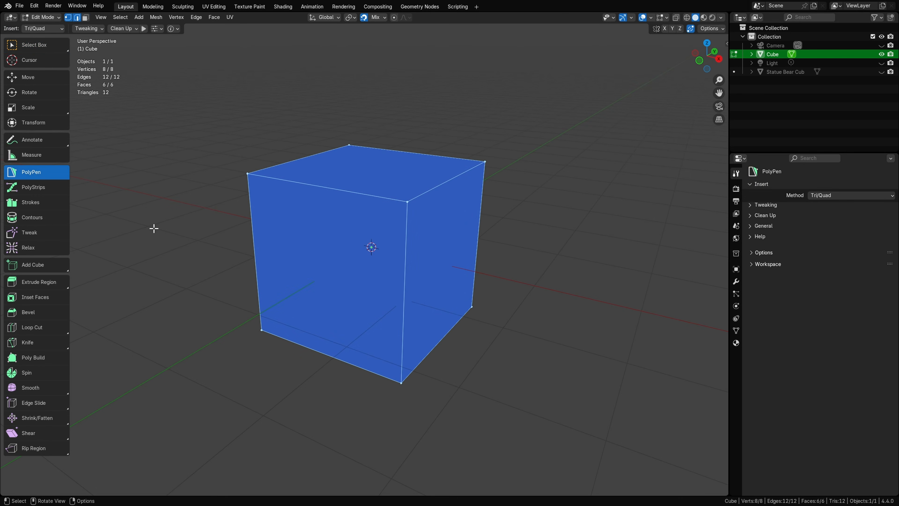
left_click(41, 46)
left_click(45, 175)
left_click(41, 45)
left_click(43, 174)
left_click(665, 18)
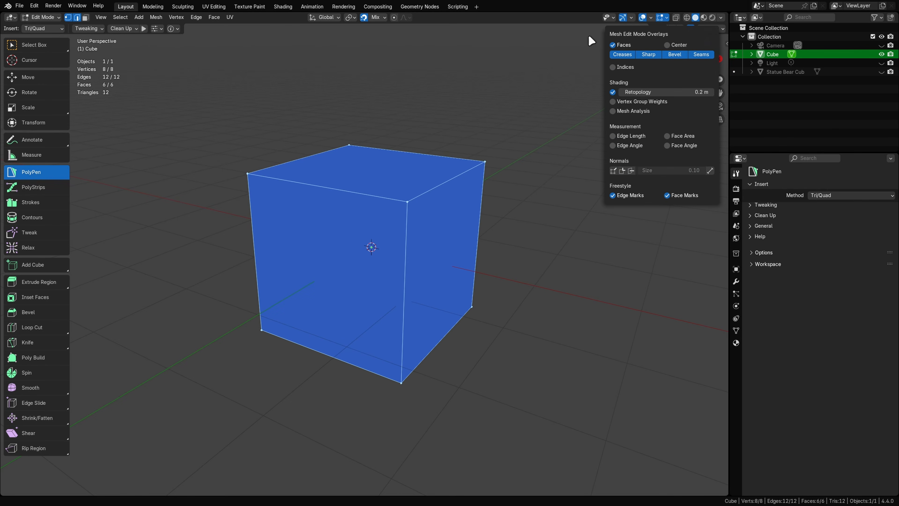
left_click(378, 18)
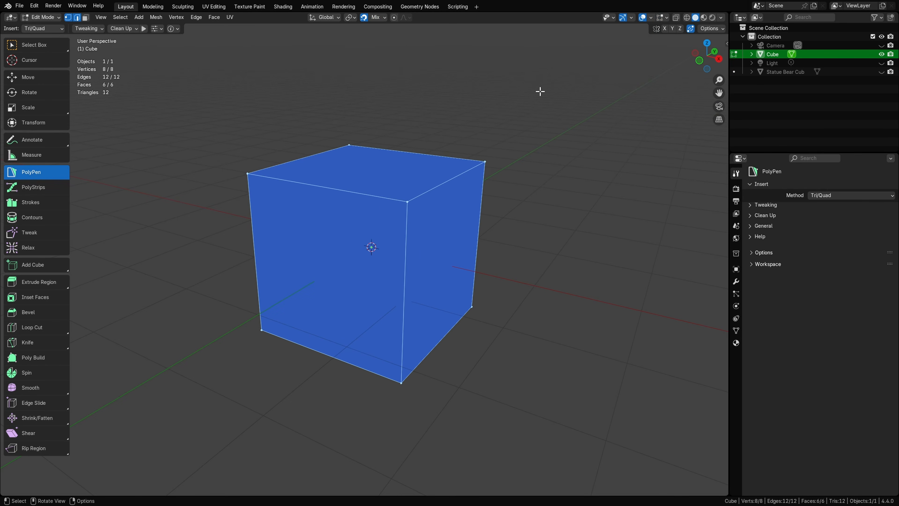
Step: Examine Retopoflow 4's automatic Tool Switching preferences and check the viewport with Select Box active
key("ctrl+comma")
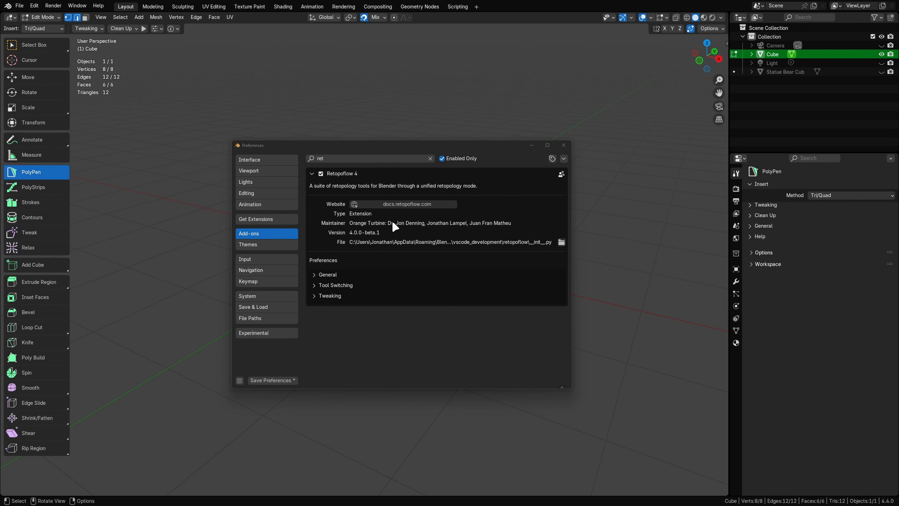
left_click(344, 284)
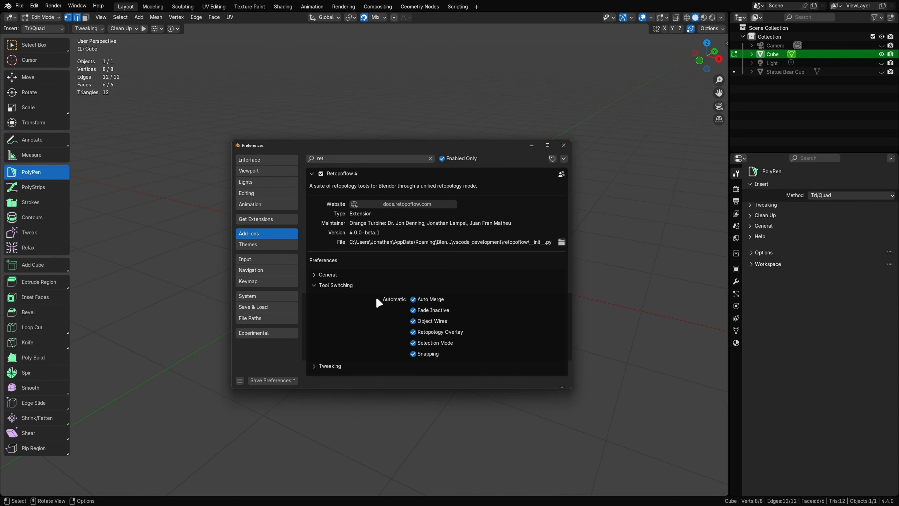
left_click(35, 45)
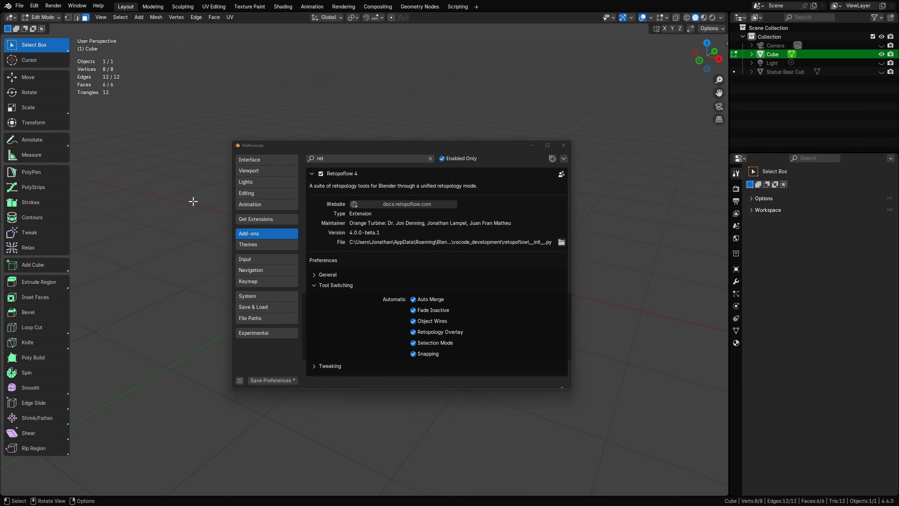
left_click(531, 145)
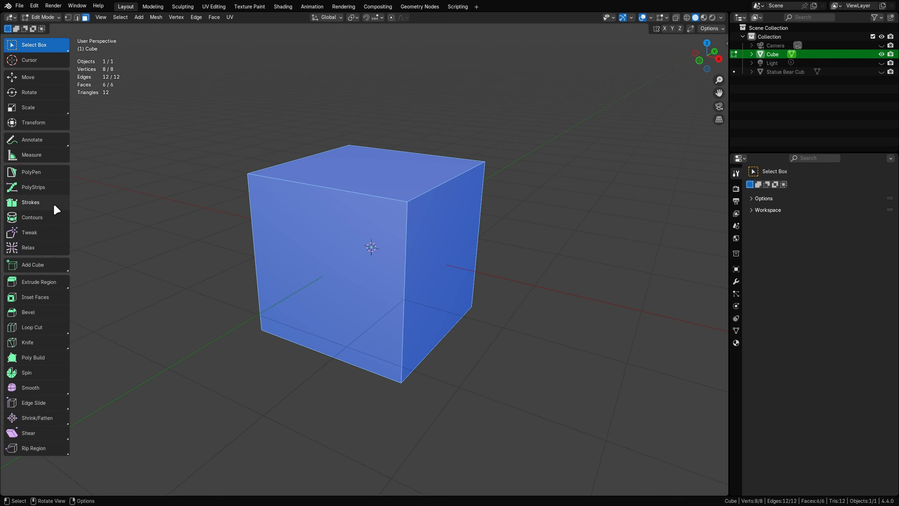
Step: Activate PolyPen, deselect the whole cube, and select only its upper front edge
left_click(37, 173)
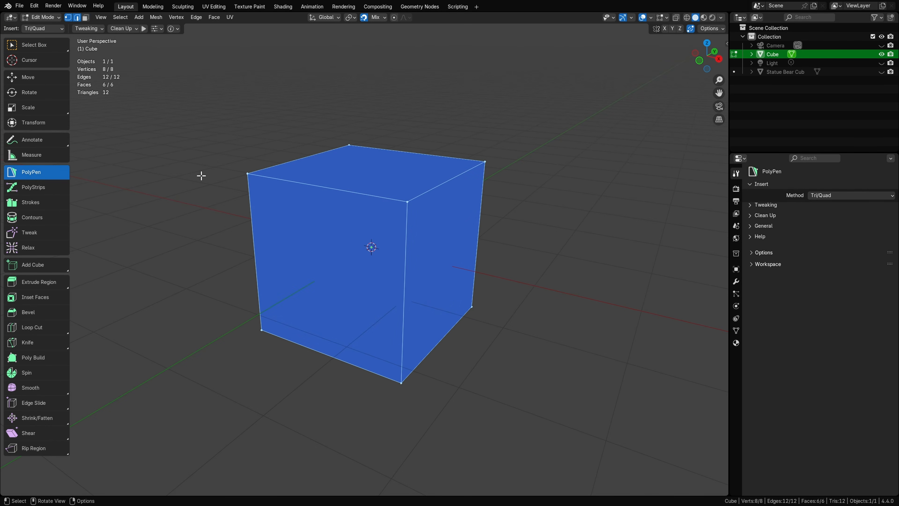
key("alt+a")
middle_click_drag(357, 215, 373, 226)
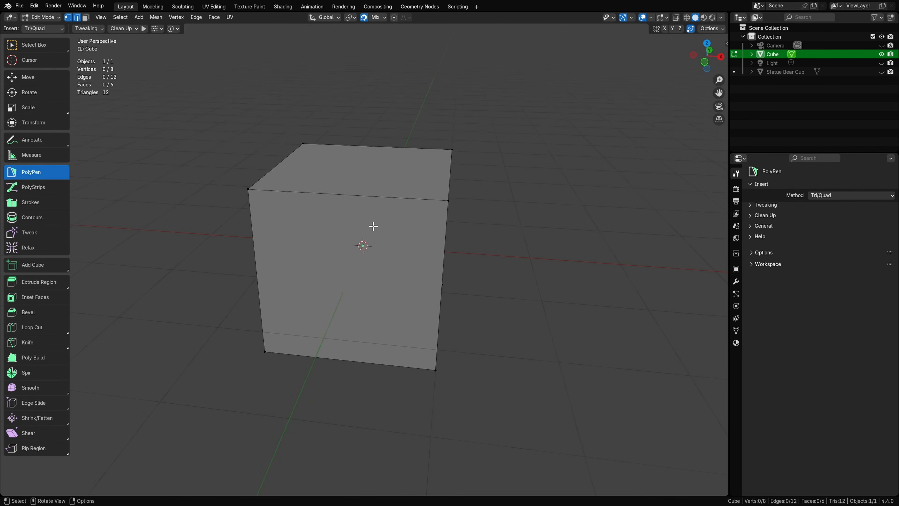
left_click(432, 195)
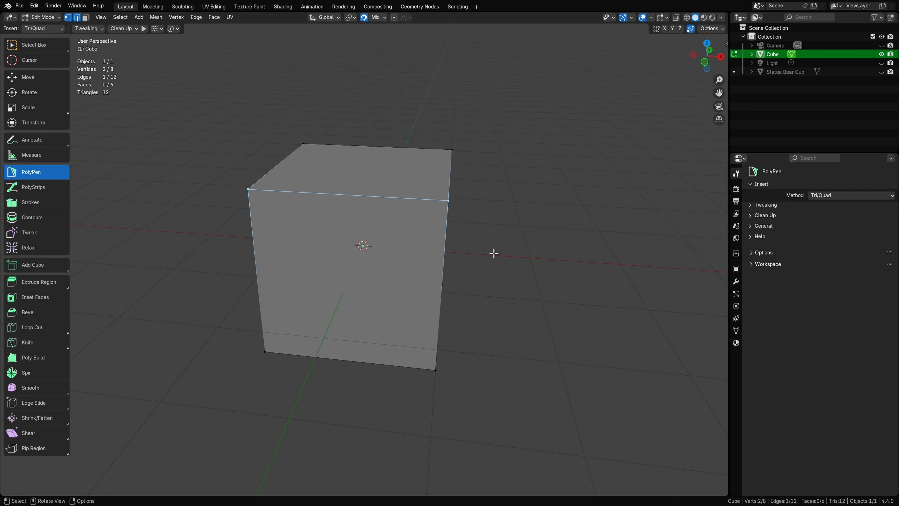
Step: Return the cube to Object Mode
middle_click_drag(494, 253, 431, 267)
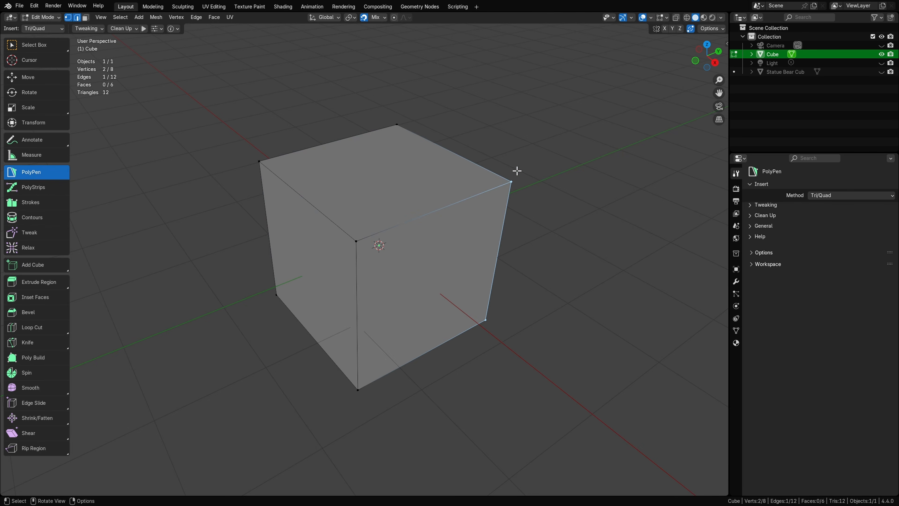
middle_click_drag(481, 257, 470, 245)
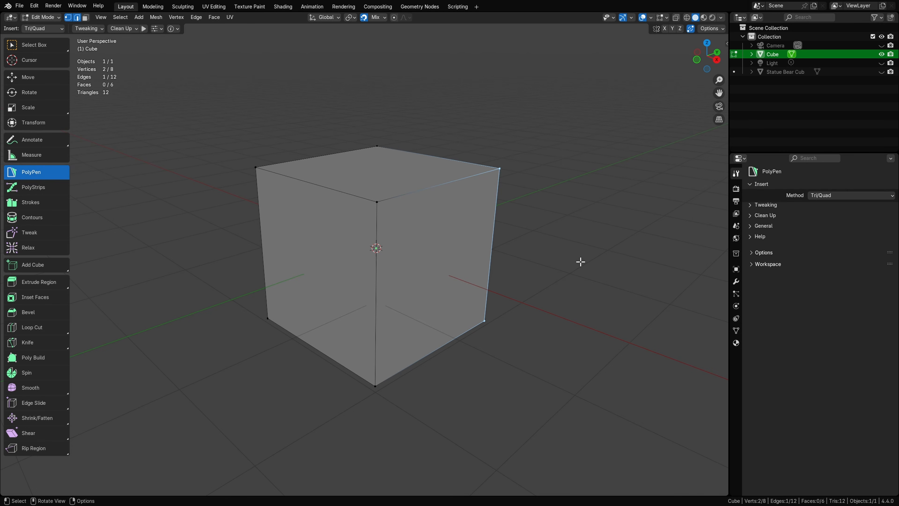
key("ctrl+Tab")
left_click(556, 259)
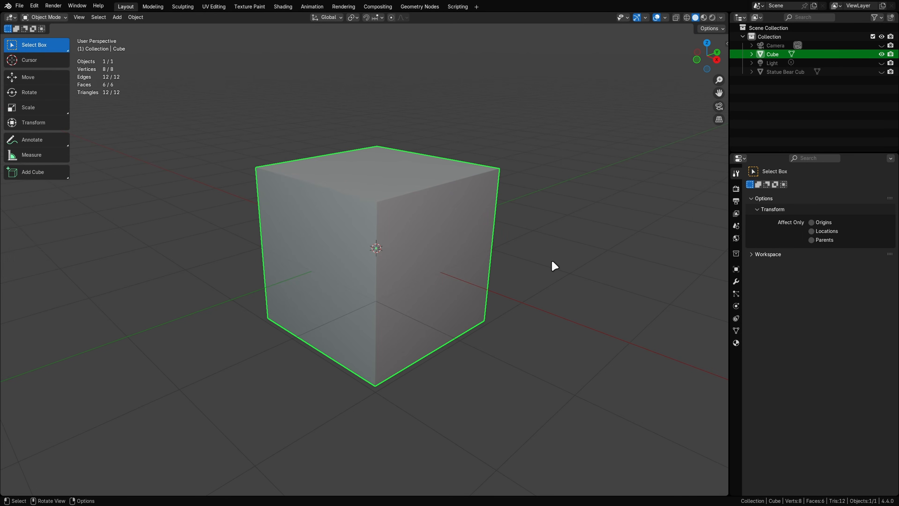
Step: Add a plane mesh and raise it about 1.006 m along Z onto the cube's top face
middle_click_drag(551, 258, 411, 195)
key("shift+a")
mouse_move(391, 170)
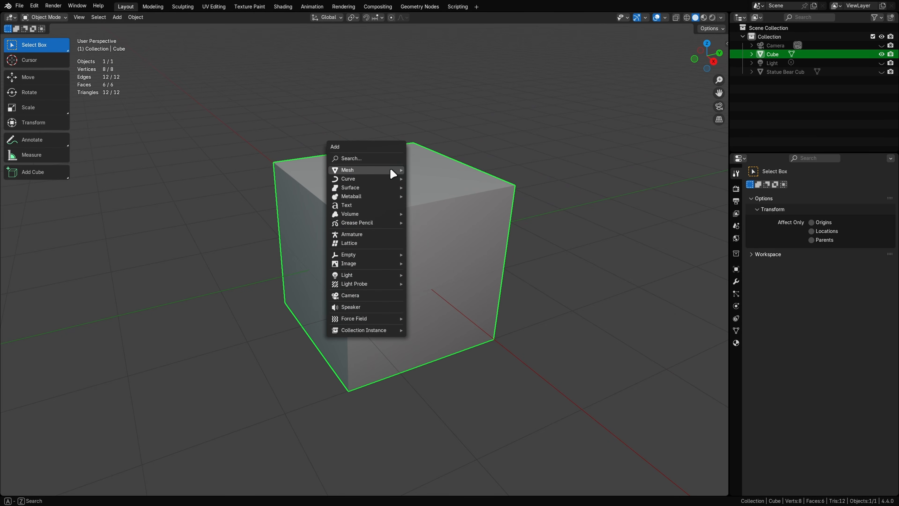
left_click(461, 171)
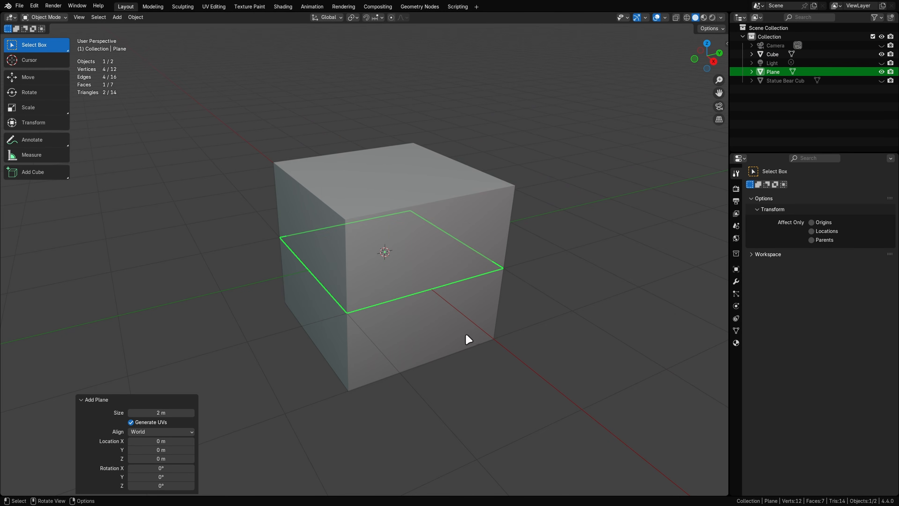
key("g")
key("z")
left_click(467, 258)
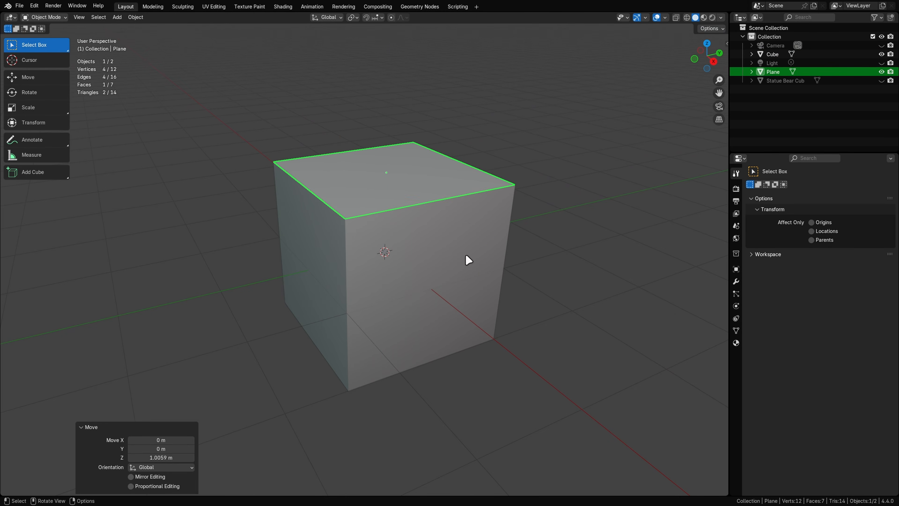
Step: Enter Edit Mode on the plane and select its front edge with PolyPen
key("Tab")
middle_click_drag(504, 205, 496, 239)
left_click(458, 227)
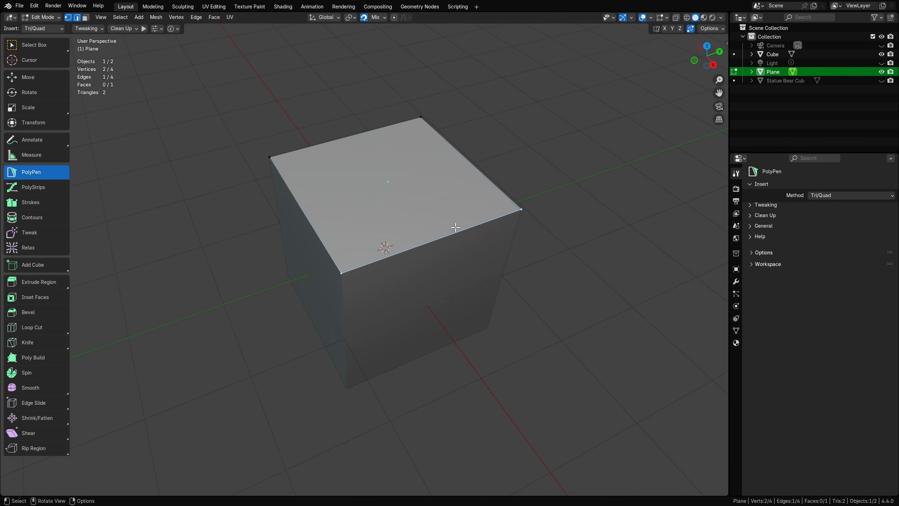
Step: Pull the plane's four corners inward across the cube's top face with PolyPen and insert a loose vertex beside them
middle_click_drag(453, 270, 508, 297)
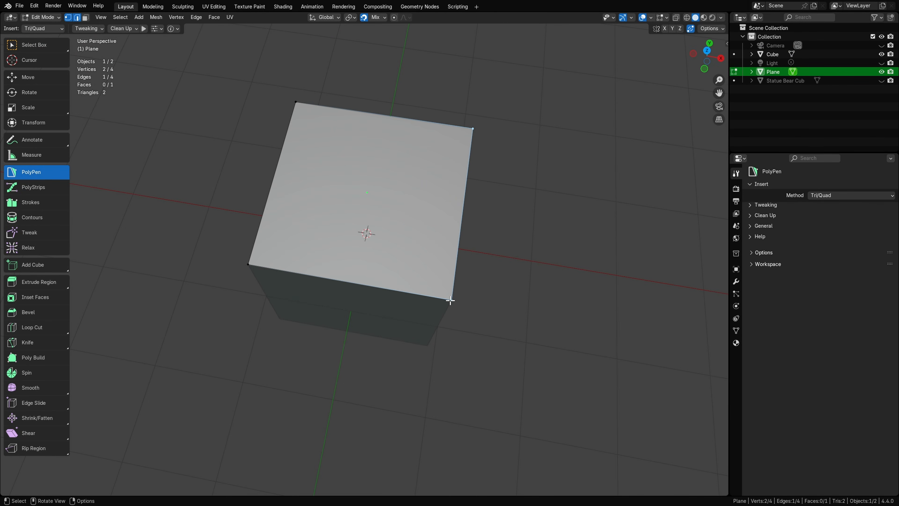
left_click_drag(450, 300, 385, 250)
left_click_drag(473, 129, 414, 175)
left_click_drag(248, 264, 311, 237)
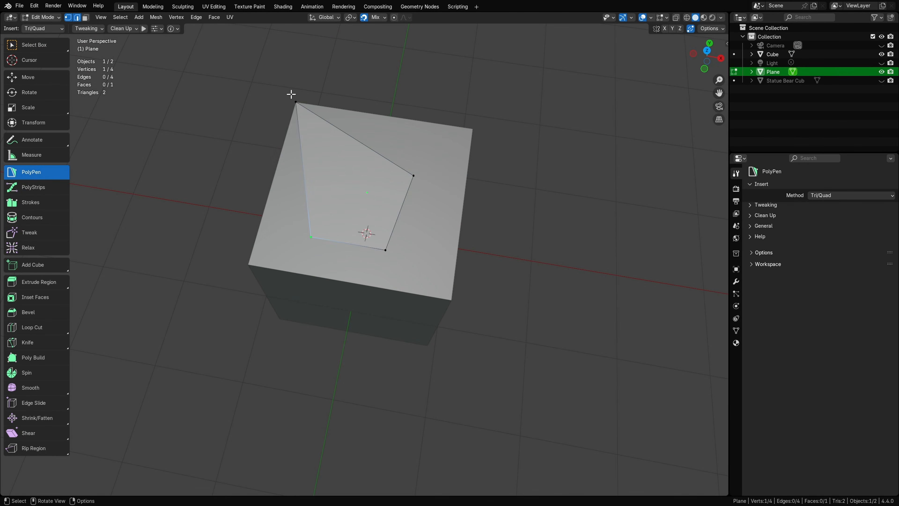
left_click_drag(307, 112, 324, 178)
middle_click_drag(583, 322, 421, 271)
left_click(517, 292)
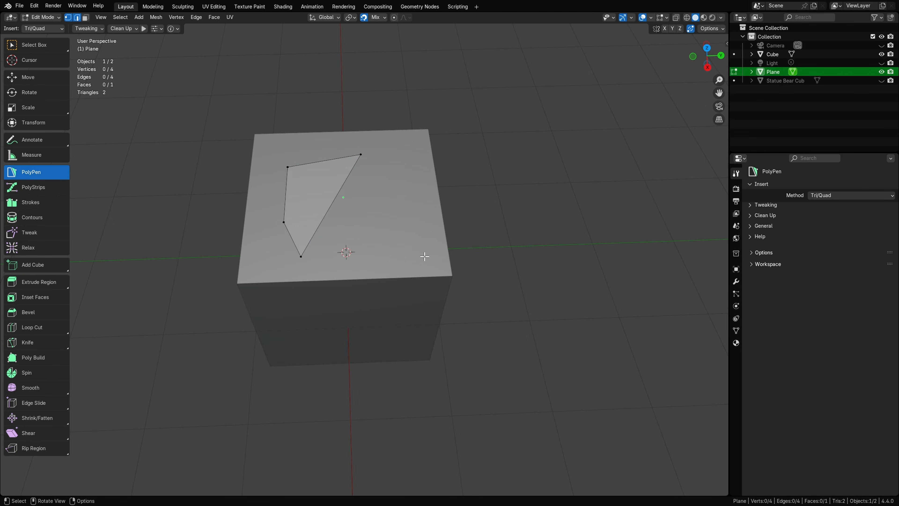
left_click(373, 261)
Step: Leave Edit Mode and delete the plane object
key("Tab")
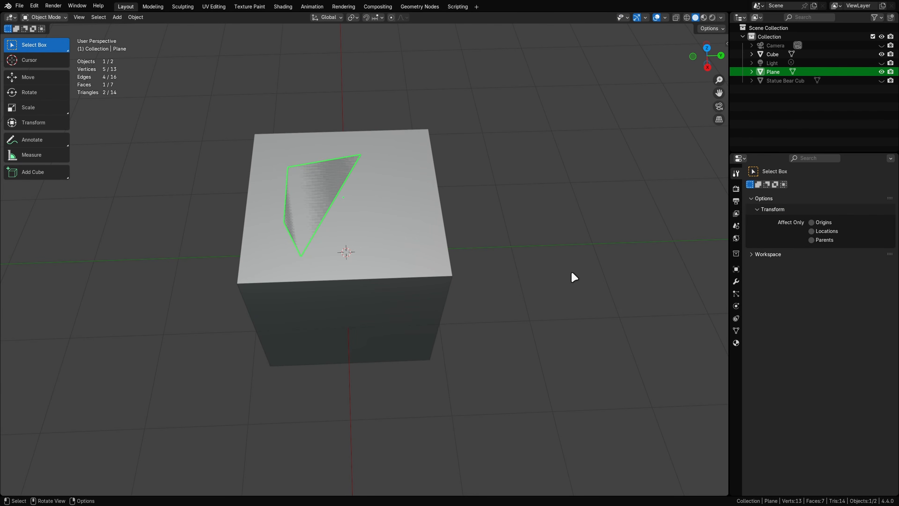
key("Delete")
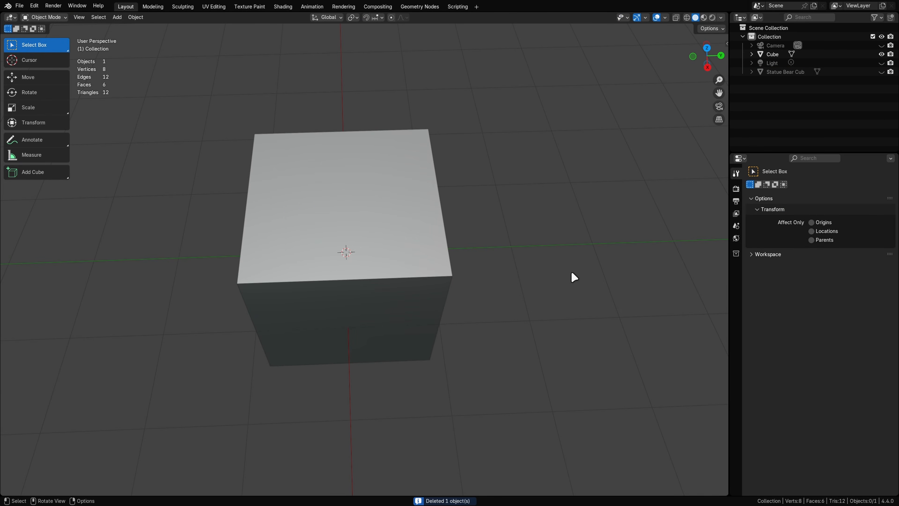
Step: Select the cube and add a new retopology mesh for it with Retopology at Active
middle_click_drag(411, 329, 422, 271)
left_click(423, 268)
middle_click_drag(495, 330, 517, 312)
key("shift+a")
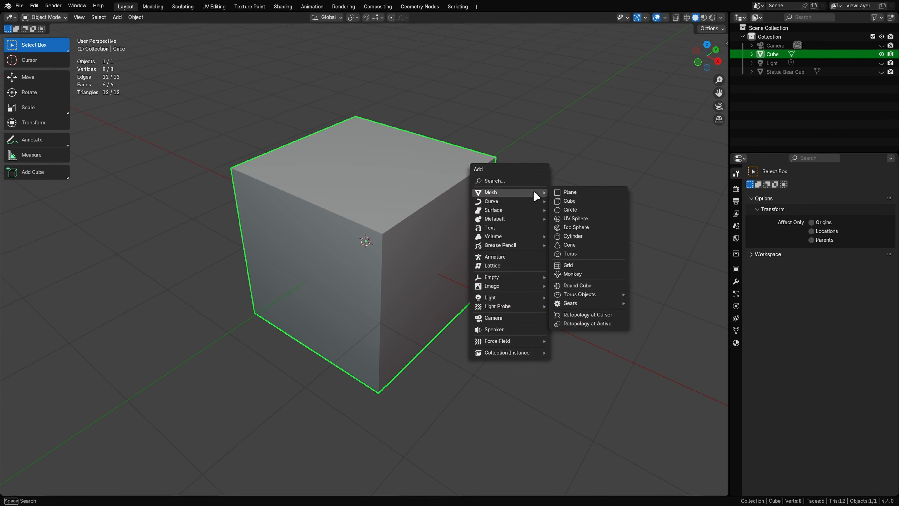
left_click(621, 324)
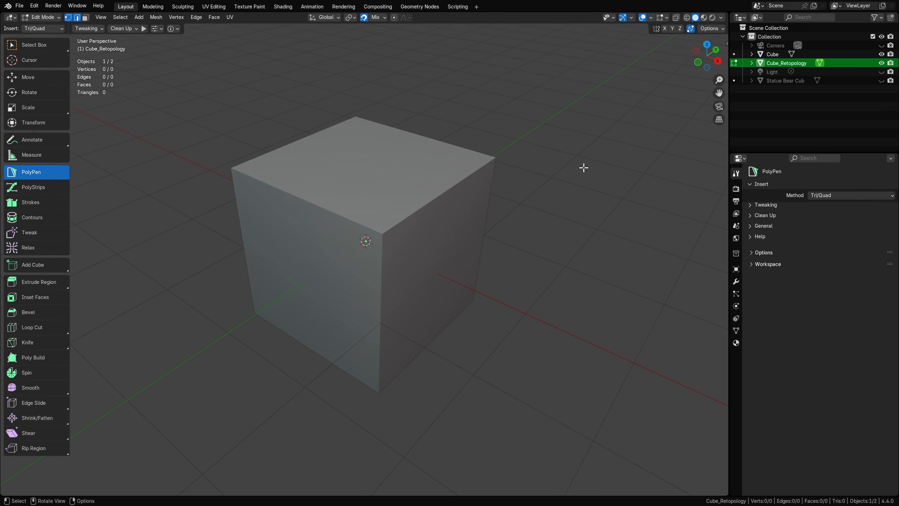
Step: Insert four PolyPen vertices on the cube's front face to build a single quad in its upper left area
middle_click_drag(462, 241, 405, 242)
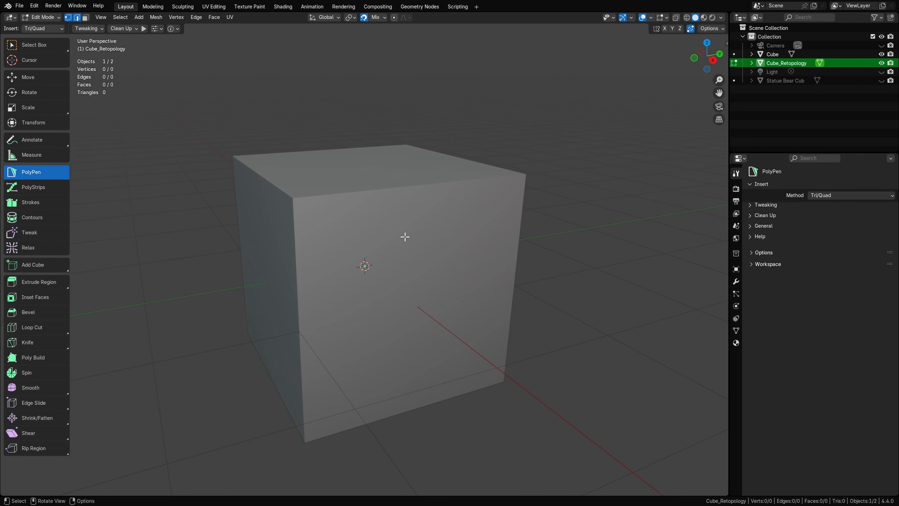
left_click(330, 222)
mouse_move(563, 307)
middle_mouse_down()
mouse_move(526, 305)
mouse_move(559, 302)
middle_mouse_up()
scroll(559, 303, "up", 1)
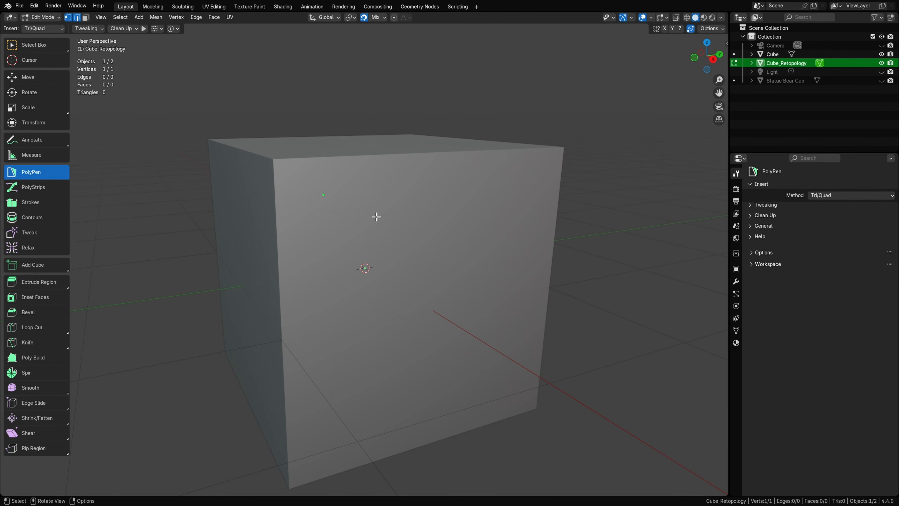
left_click(429, 189)
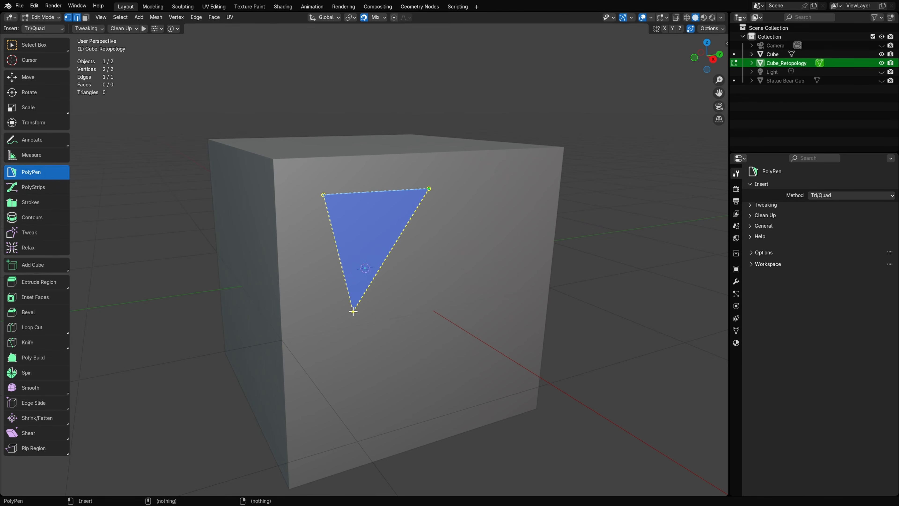
left_click(336, 313, "ctrl")
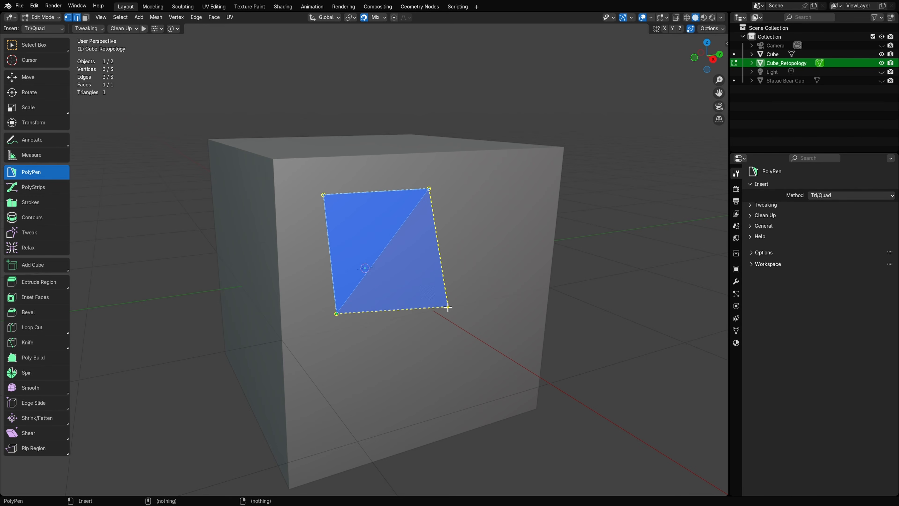
left_click(435, 303, "ctrl")
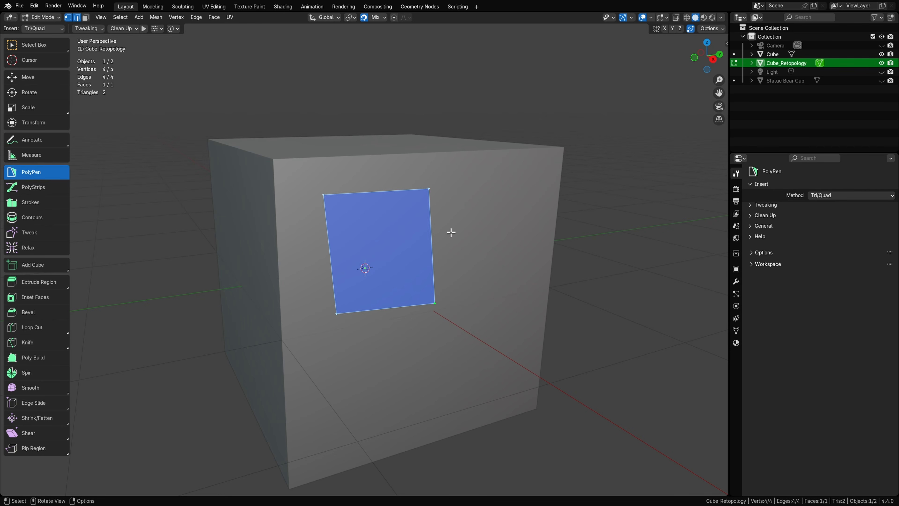
Step: Select the quad's individual edges one after another with PolyPen active
left_click(432, 247)
middle_click_drag(432, 247, 448, 267)
left_click(314, 191)
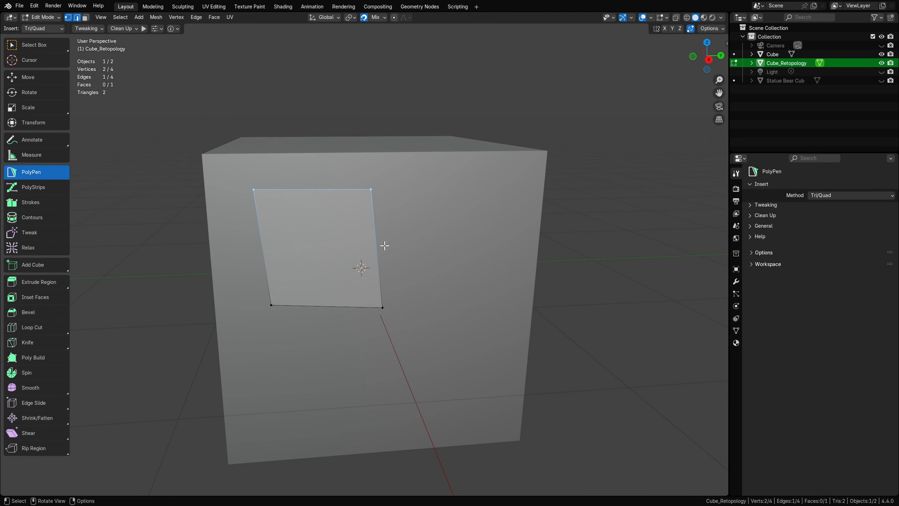
left_click(327, 301)
left_click(378, 244)
Step: Cycle through vertex, edge and face selection, finish with vertex and edge selection combined, and select the quad's right edge
key("1")
key("3")
key("1")
key("2")
key("3")
key("1")
left_click(383, 307)
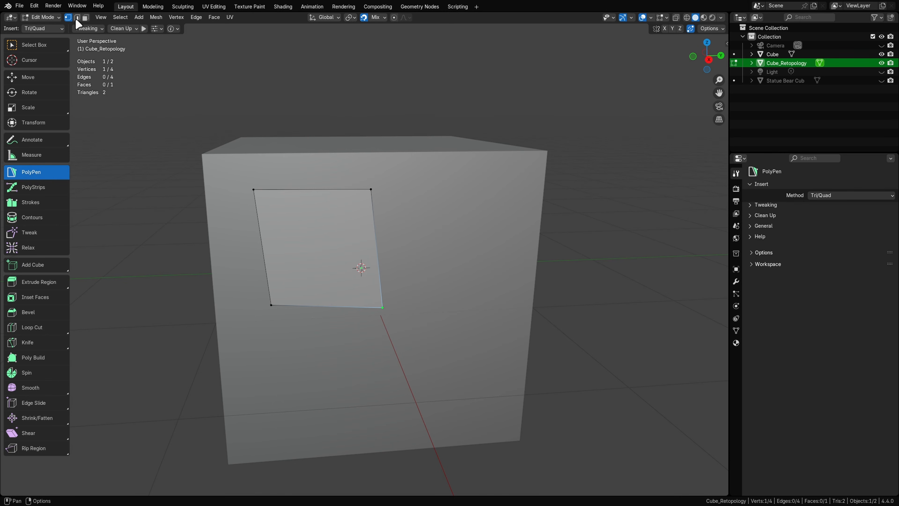
left_click(78, 18, "shift")
left_click(370, 234)
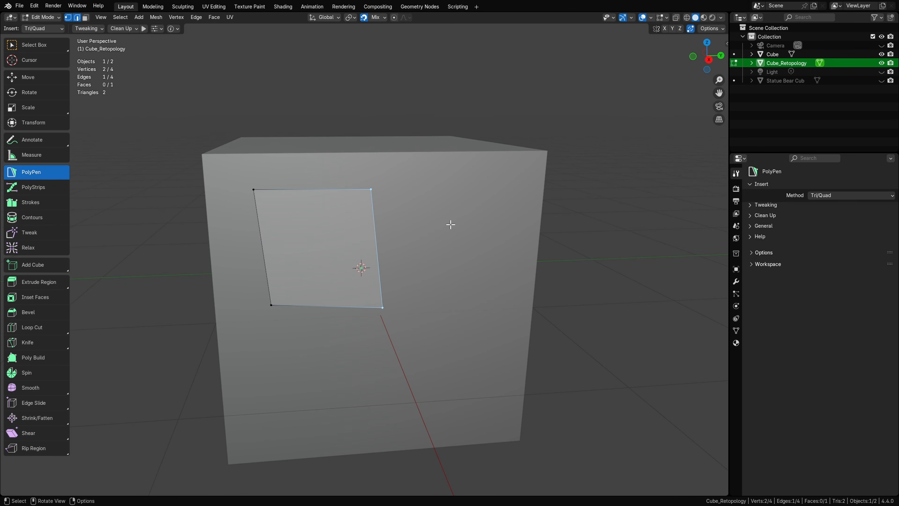
Step: Extend the quad's right edge with two more PolyPen quads to complete a row across the cube's front face
middle_click_drag(478, 261, 464, 259)
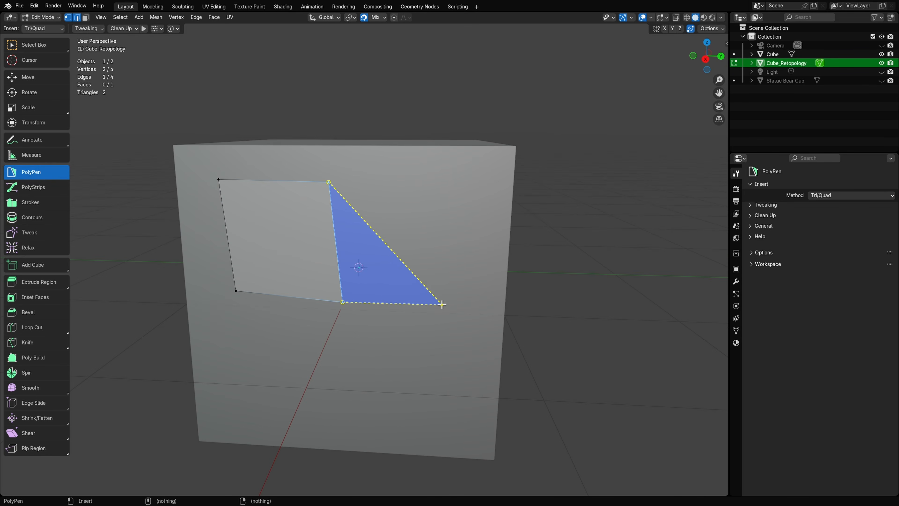
left_click(430, 315)
left_click(431, 186)
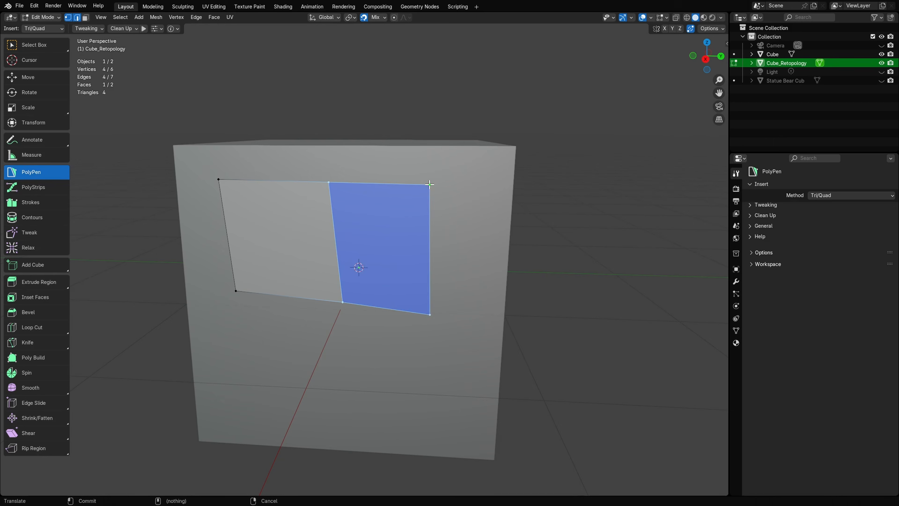
left_click(496, 195)
left_click(485, 321)
Step: Build a second row of three PolyPen quads beneath the first, working from right to left and joining existing vertices
left_click(476, 427)
left_click(425, 428)
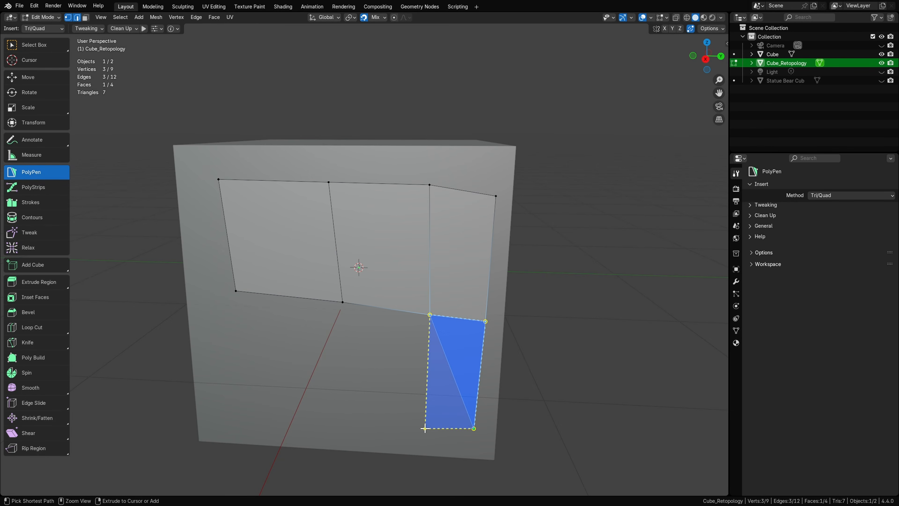
left_click(345, 416)
left_click(346, 304)
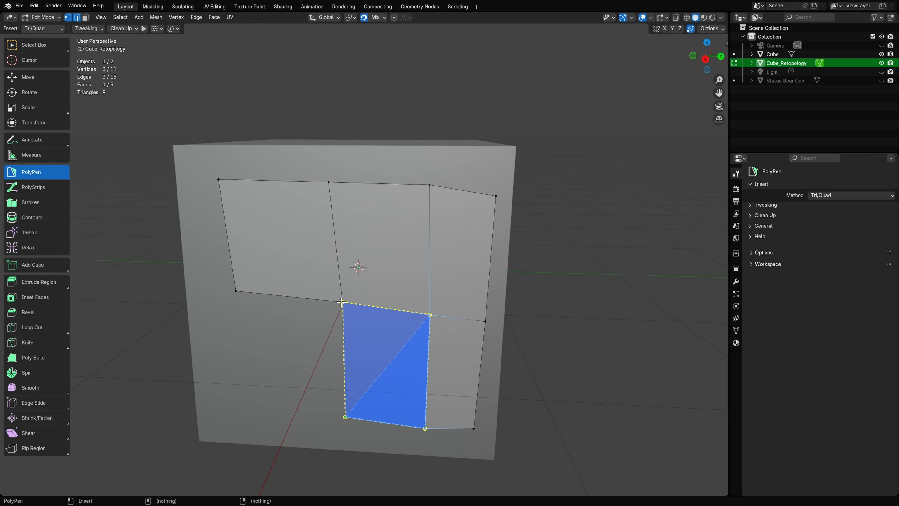
left_click(229, 408)
left_click(235, 290, "ctrl")
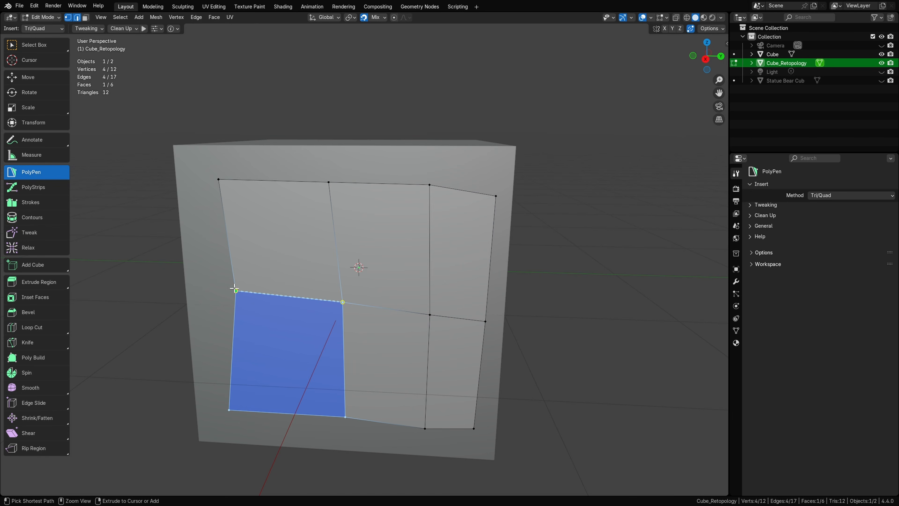
Step: Select the entire six-quad retopology mesh and delete all its vertices
key("alt+a")
middle_click_drag(425, 386, 415, 403)
key("a")
key("x")
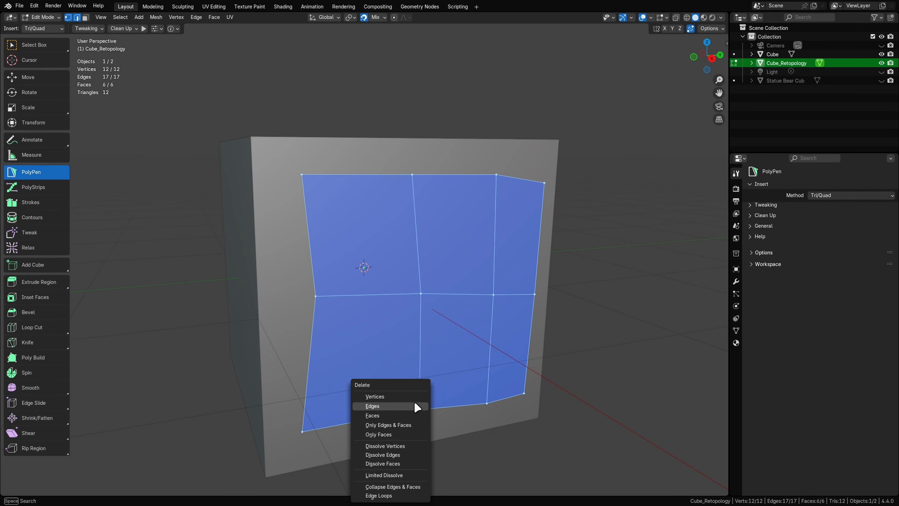
left_click(413, 400)
Step: Set PolyPen's insert method to Quad and check the tool's settings in the viewport sidebar
left_click(838, 195)
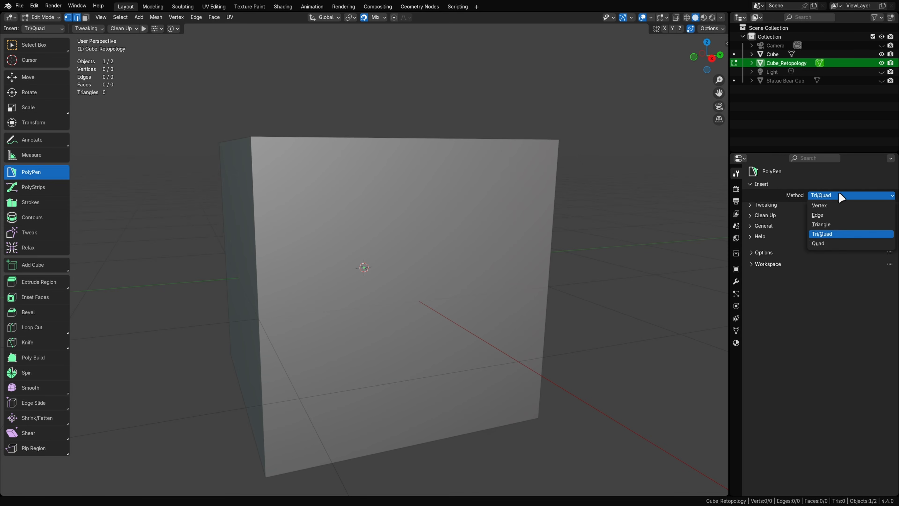
left_click(830, 243)
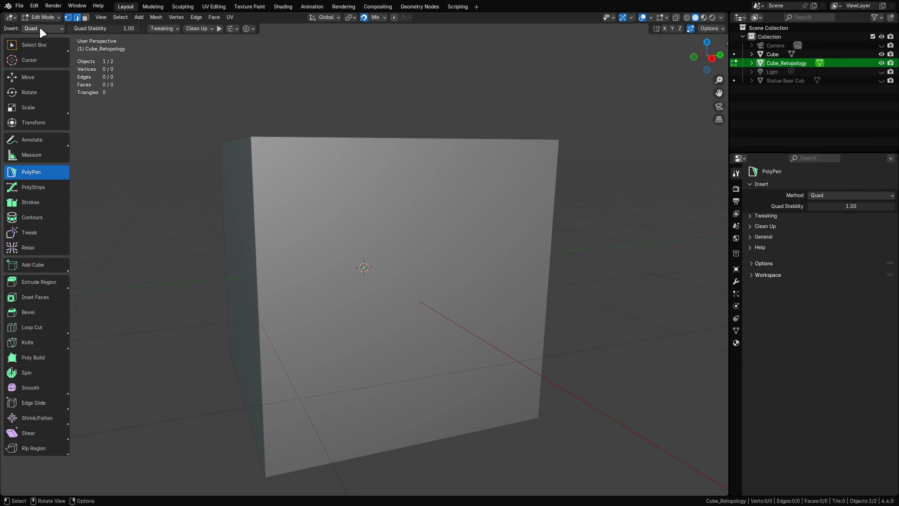
key("n")
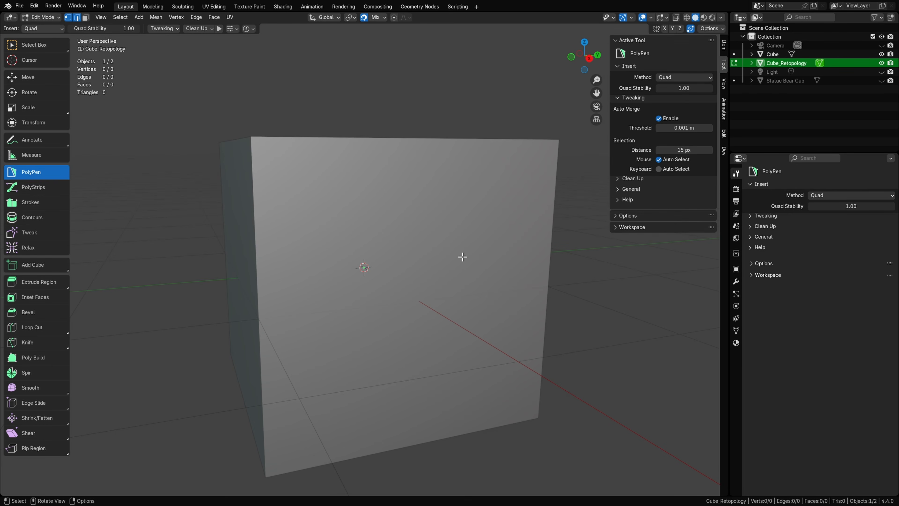
key("n")
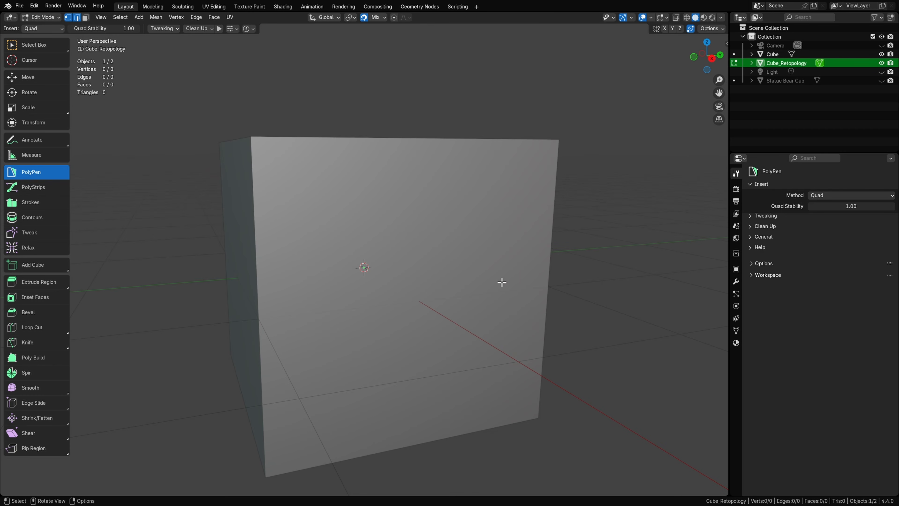
Step: Build a column of three connected PolyPen quads down the left side of the cube's front face
middle_click_drag(488, 283, 233, 200)
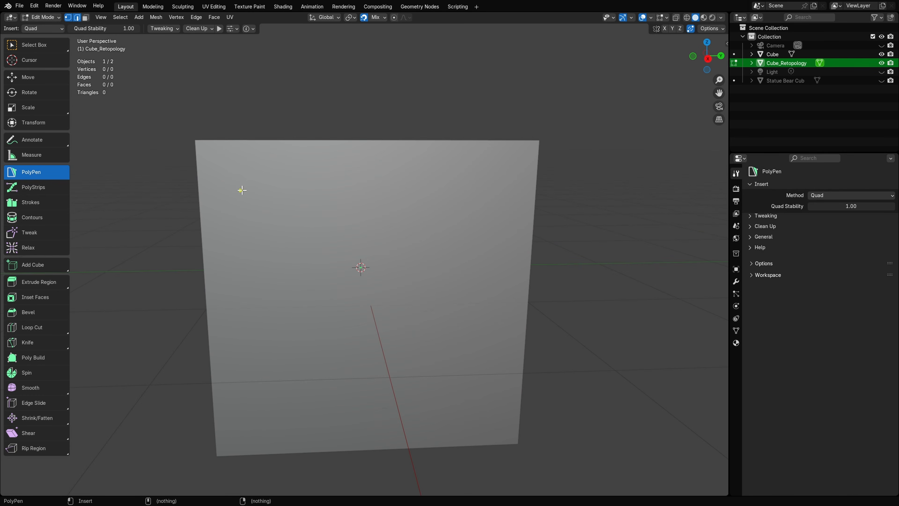
left_click(255, 189)
left_click(355, 187)
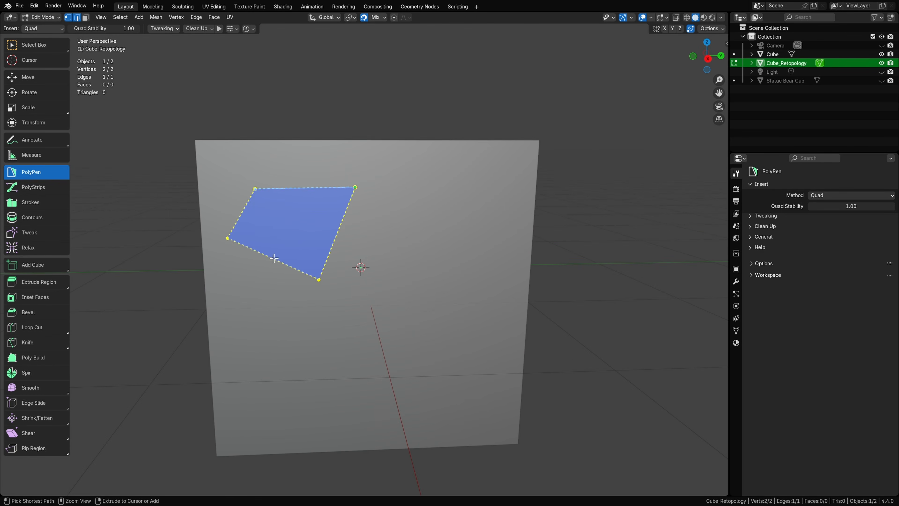
left_click(314, 283)
left_click(319, 355)
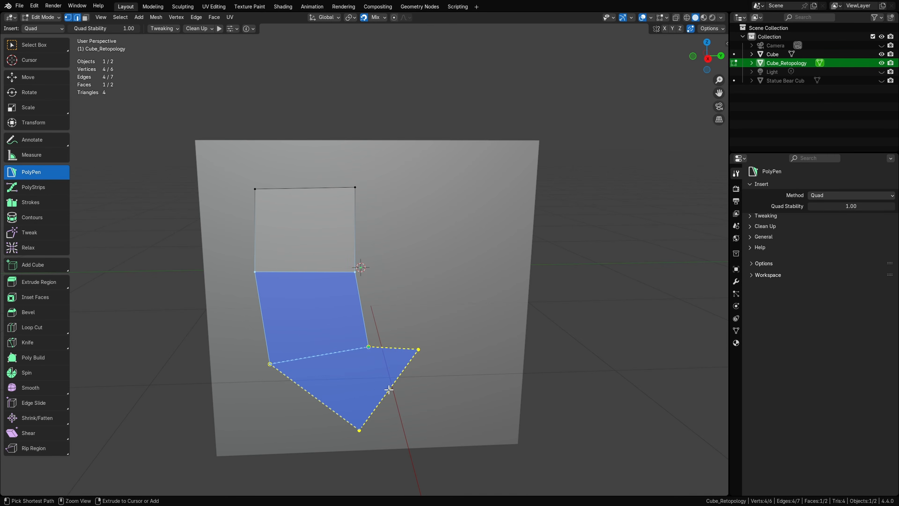
left_click(357, 404, "ctrl")
Step: Extend the middle quad's right edge with two more PolyPen quads and clear the selection
left_click(360, 299)
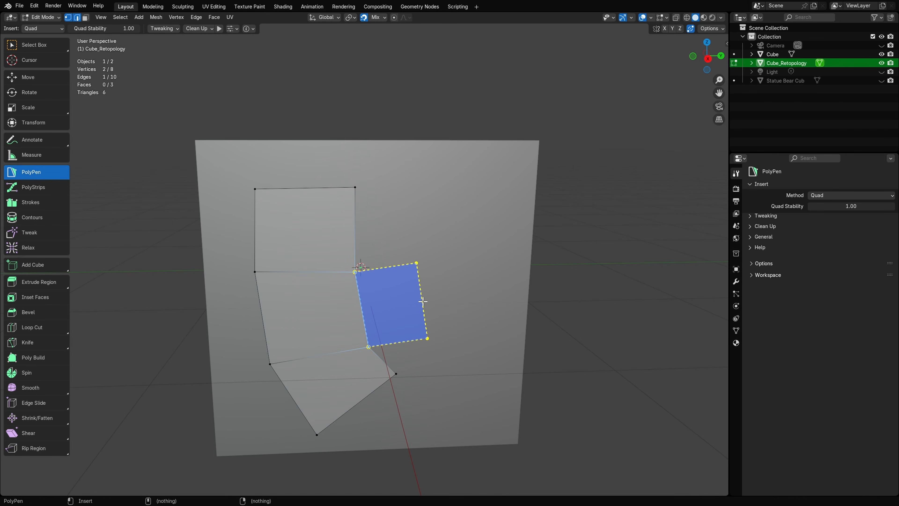
left_click(423, 301, "ctrl")
left_click(502, 304, "ctrl")
left_click(606, 391)
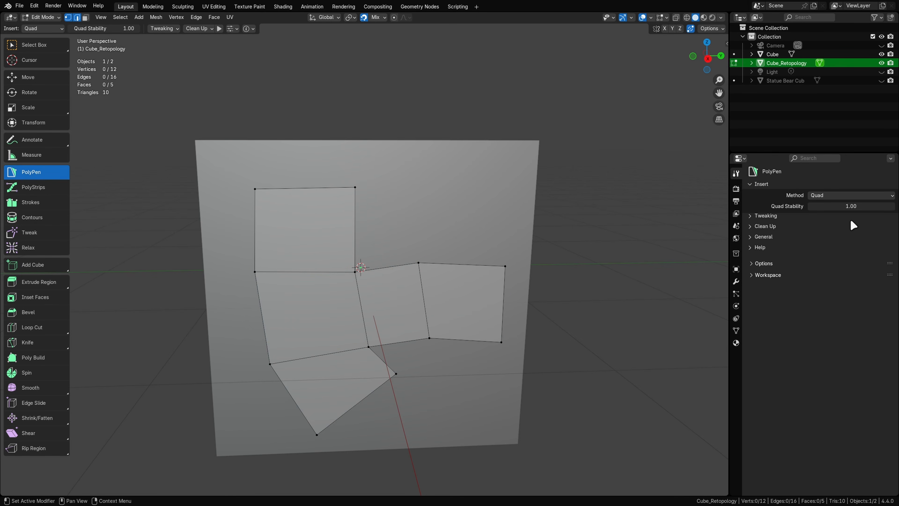
Step: Switch PolyPen's insert method to Triangle and add two adjoining triangles above the rightmost quad
left_click(862, 195)
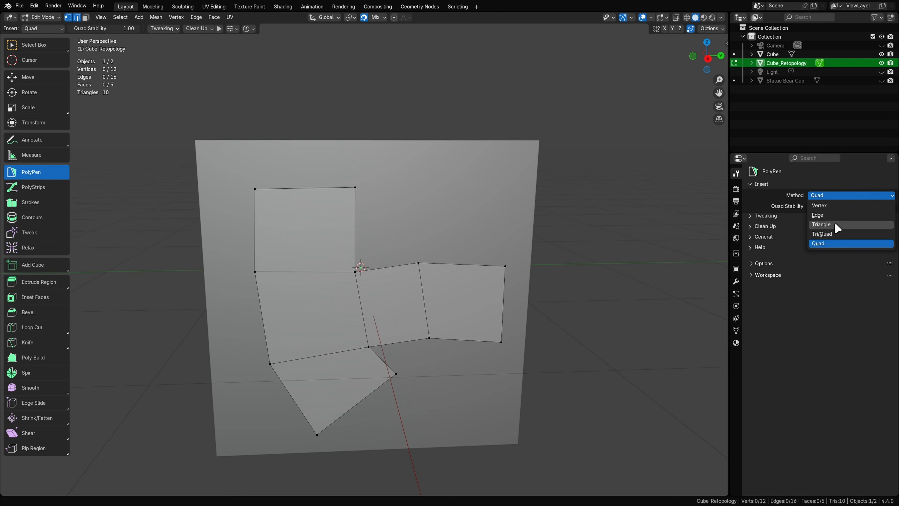
left_click(879, 225)
left_click(475, 263)
left_click(411, 185, "ctrl")
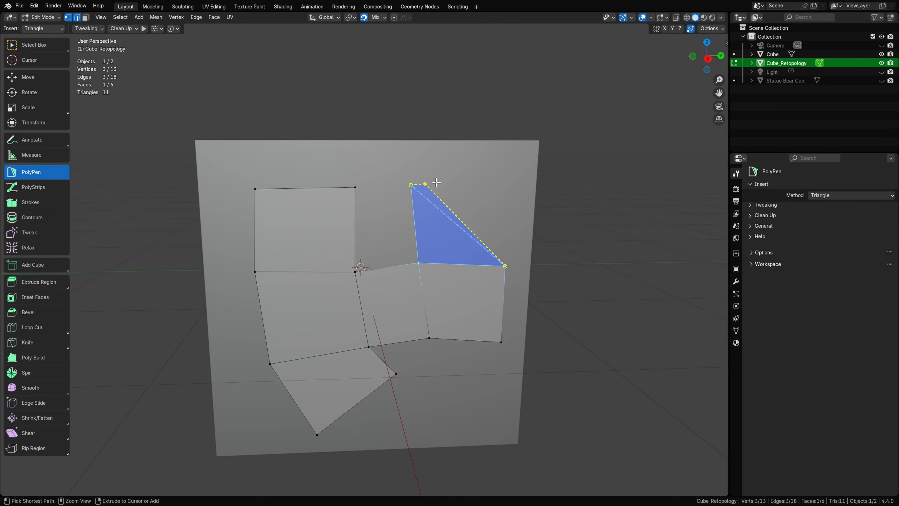
left_click(488, 179, "ctrl")
Step: With the insert method set to Tri/Quad, shrink the lowest quad's free edge and extend it into another quad, starting from a triangle
left_click(828, 195)
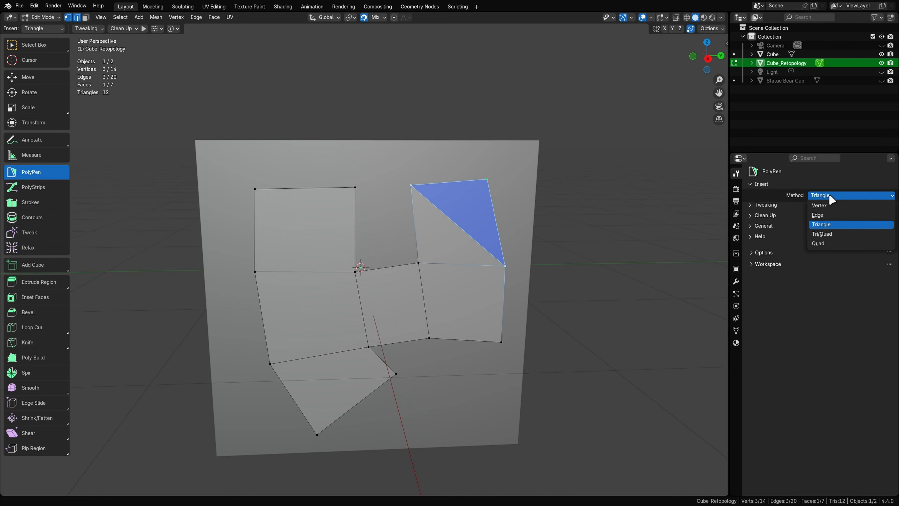
left_click(830, 234)
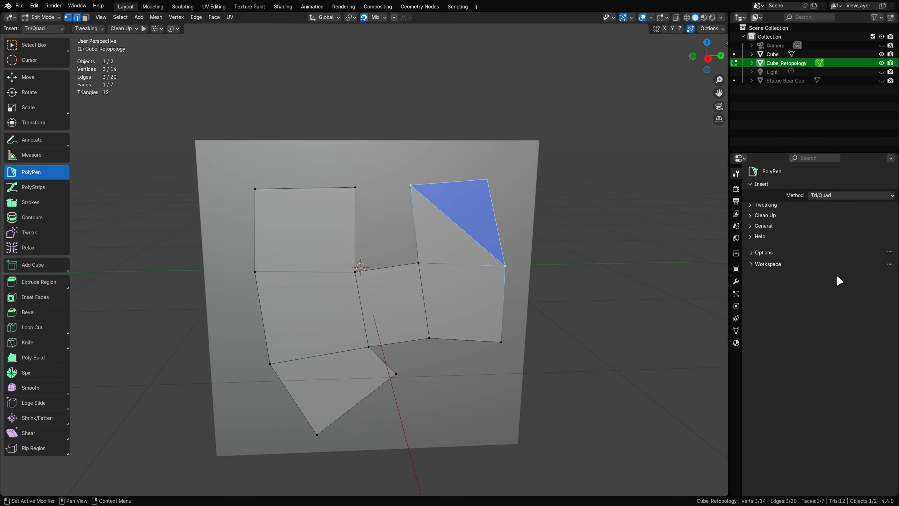
left_click(367, 401)
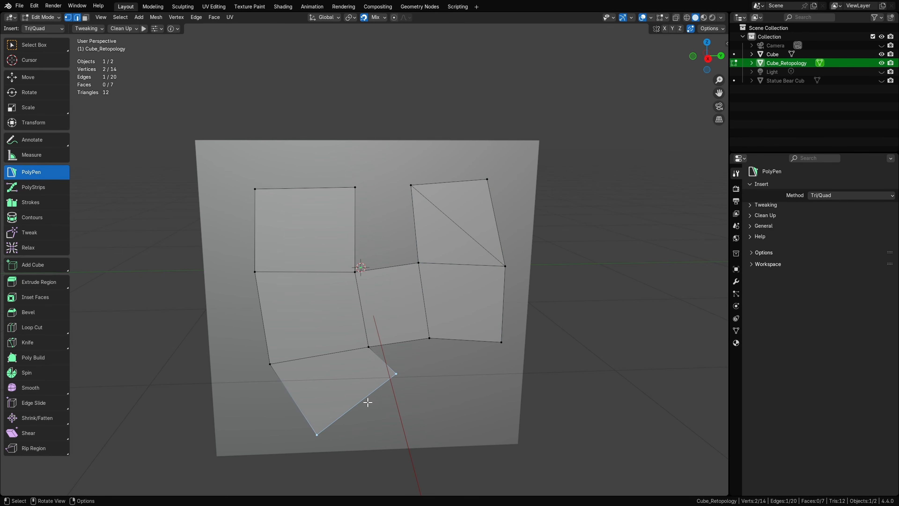
key("s")
left_click(392, 410)
left_click(427, 410)
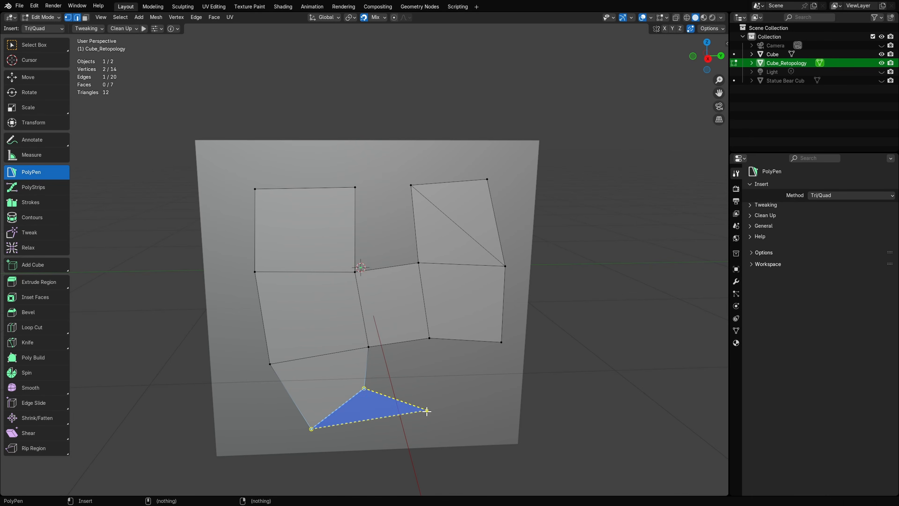
left_click(421, 442)
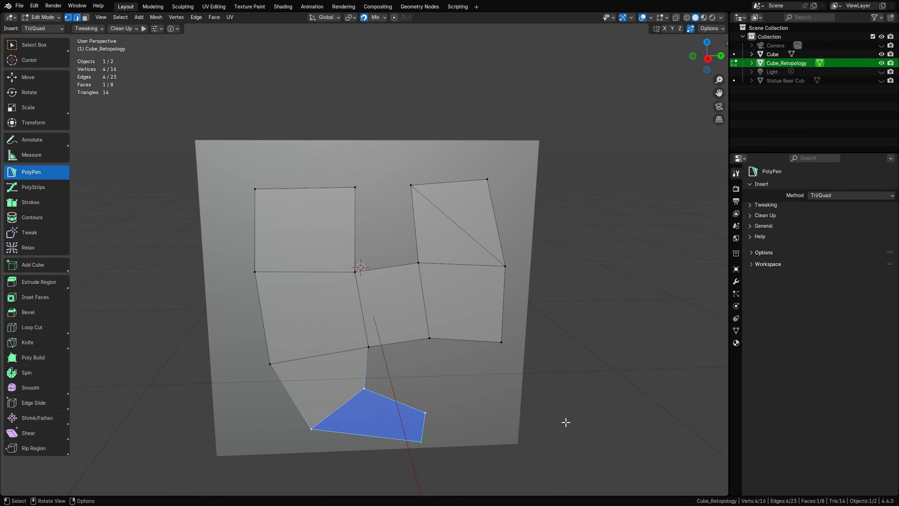
Step: Bridge the gap between the upper-left quad and the triangles, and fill the gap beneath the middle quad with another quad
left_click(412, 231)
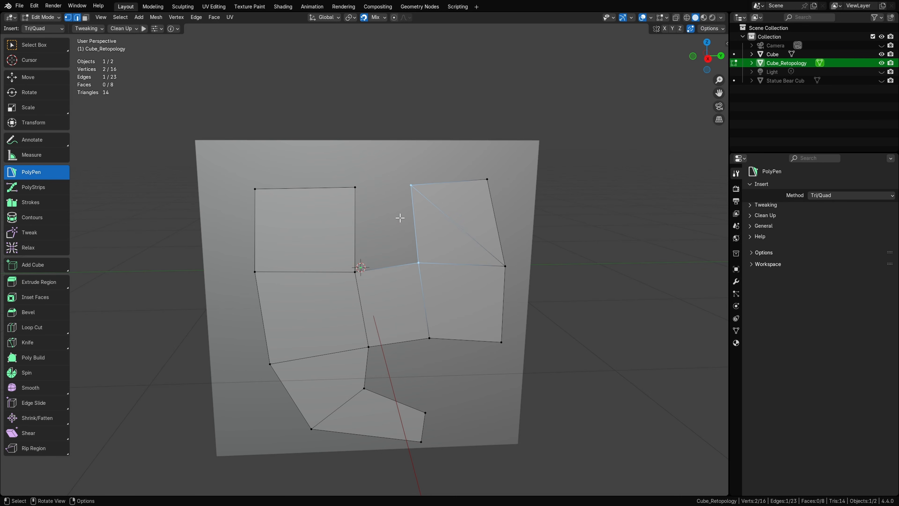
left_click(357, 224)
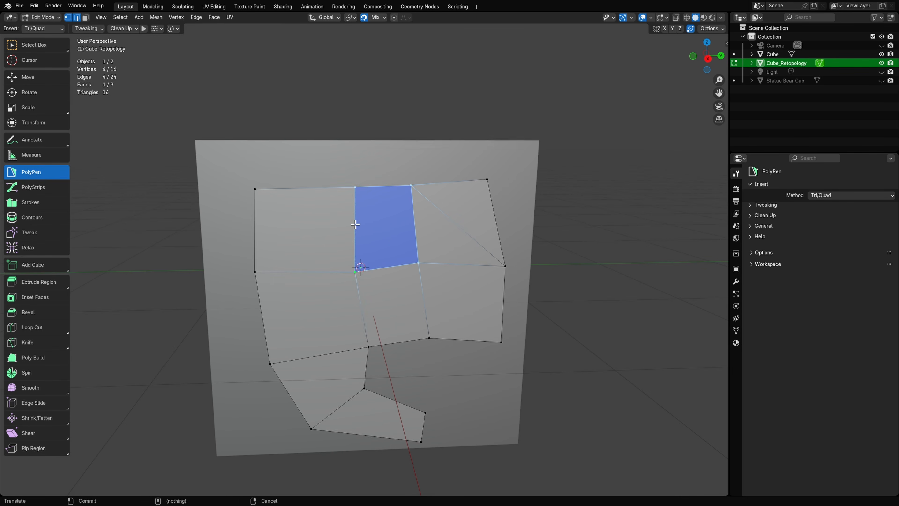
left_click(391, 343)
left_click(396, 399)
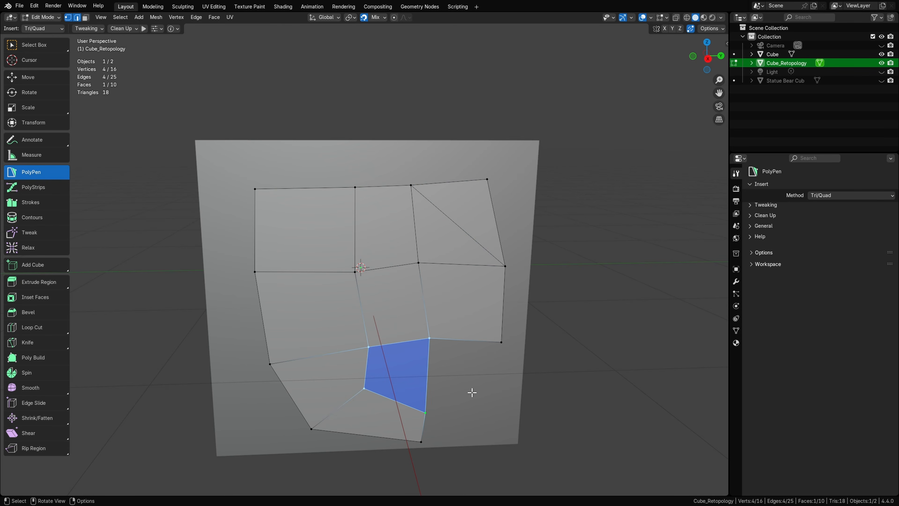
Step: Nudge the vertices around the two triangles and merge the upper-right corner vertex into its left neighbour
left_click(420, 264)
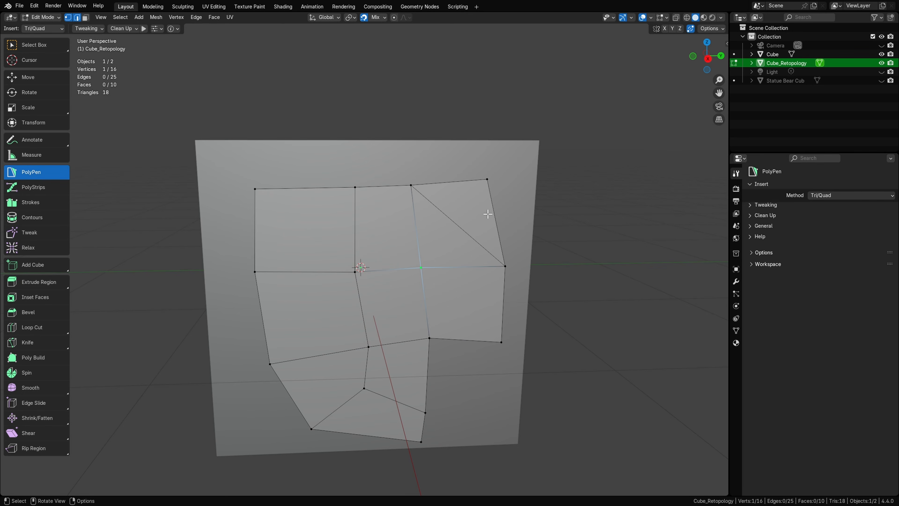
left_click_drag(485, 180, 498, 175)
left_click_drag(410, 187, 416, 188)
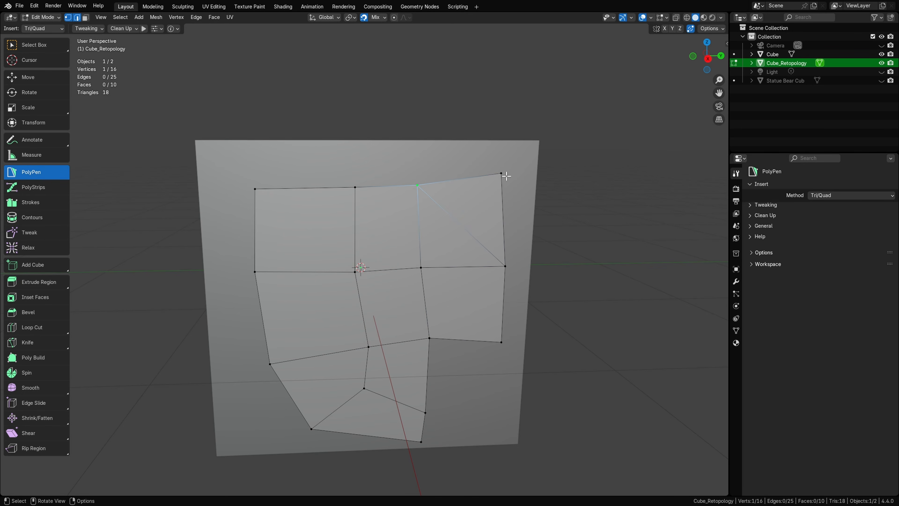
left_click_drag(505, 174, 421, 187)
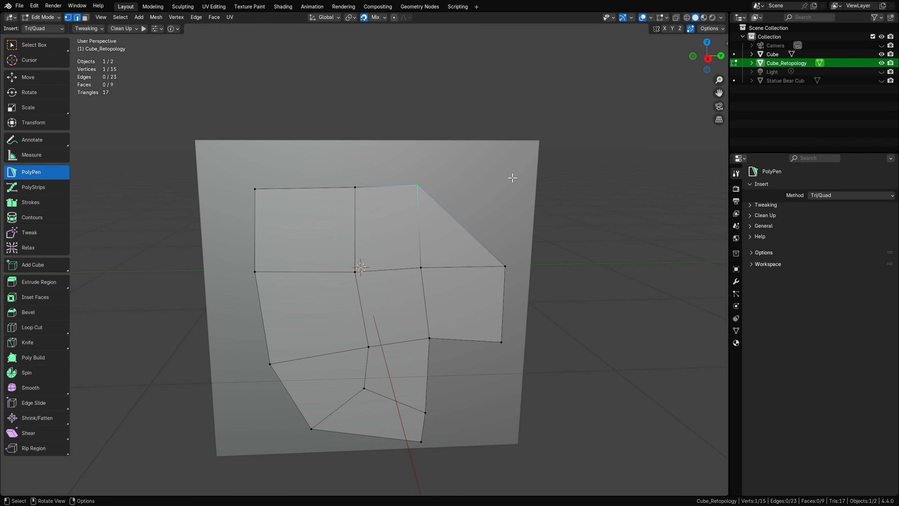
Step: Select the remaining upper-right triangle and insert a corner vertex that converts it into a quad
left_click(465, 231)
key("ctrl")
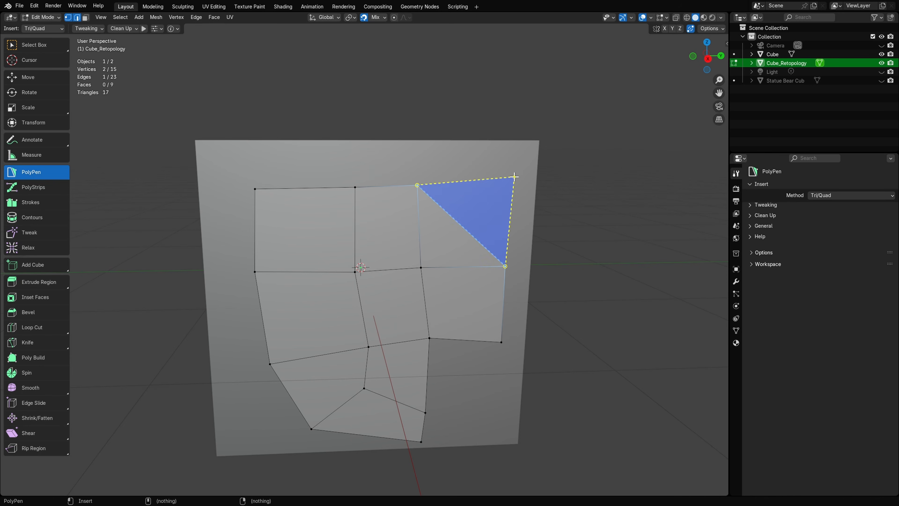
left_click(421, 268, "shift")
left_click(506, 179, "ctrl")
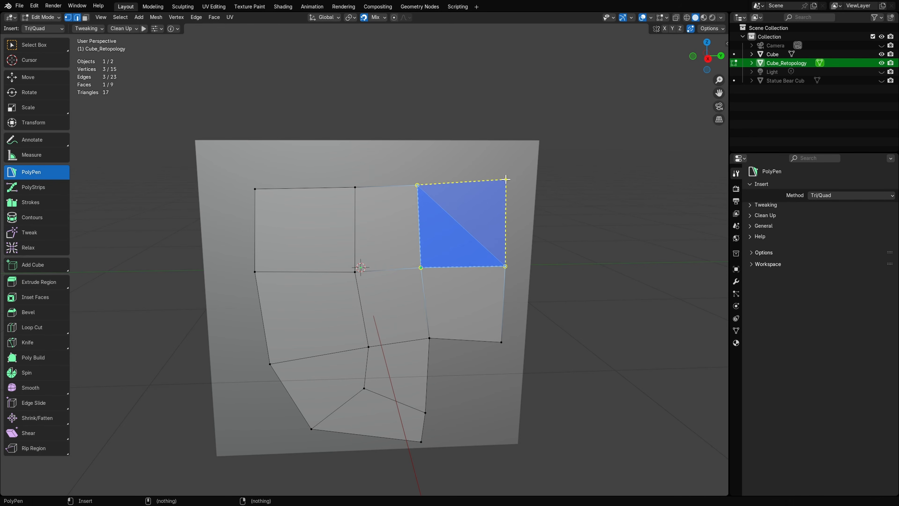
Step: Reposition the mesh's interior vertices to even out the quads' shapes
left_click_drag(422, 267, 417, 272)
left_click_drag(369, 349, 356, 346)
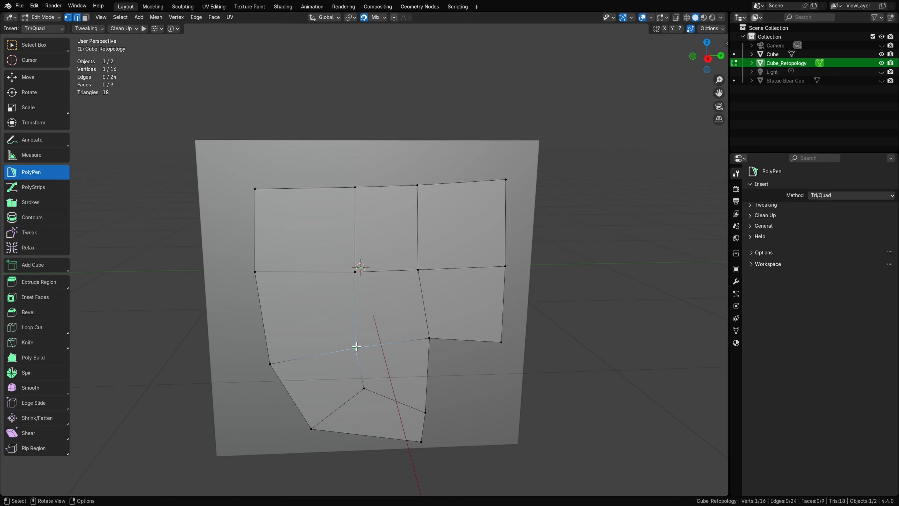
middle_click_drag(432, 331, 529, 326)
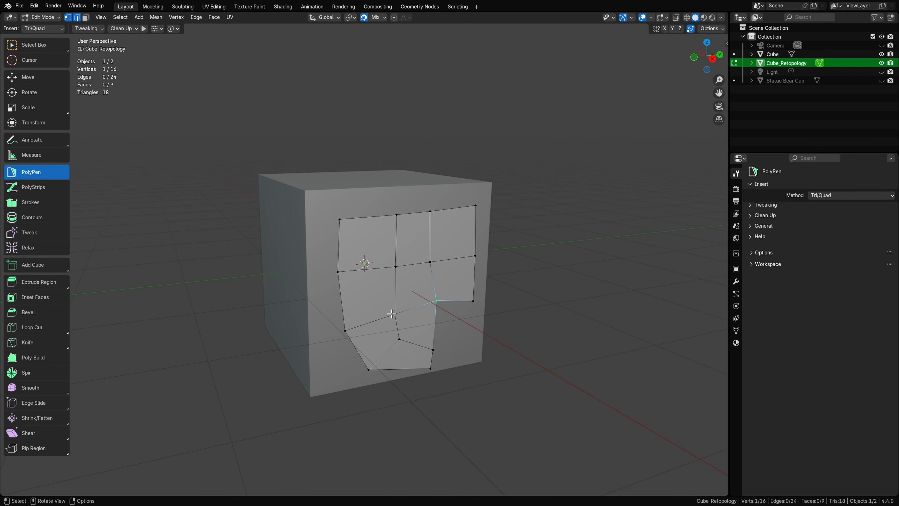
left_click(395, 308)
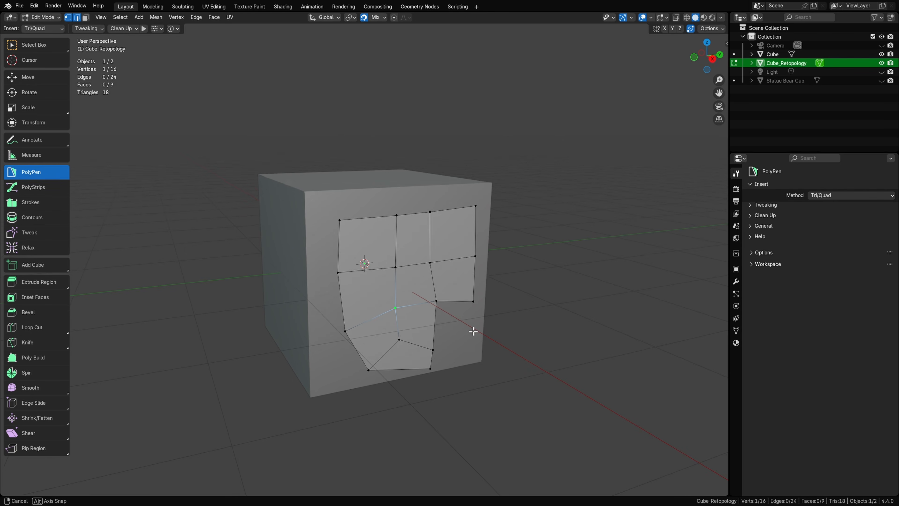
middle_click_drag(473, 326, 520, 348)
Step: Return to Object Mode and delete both the cube and its retopology mesh
key("Tab")
left_click(466, 340, "shift")
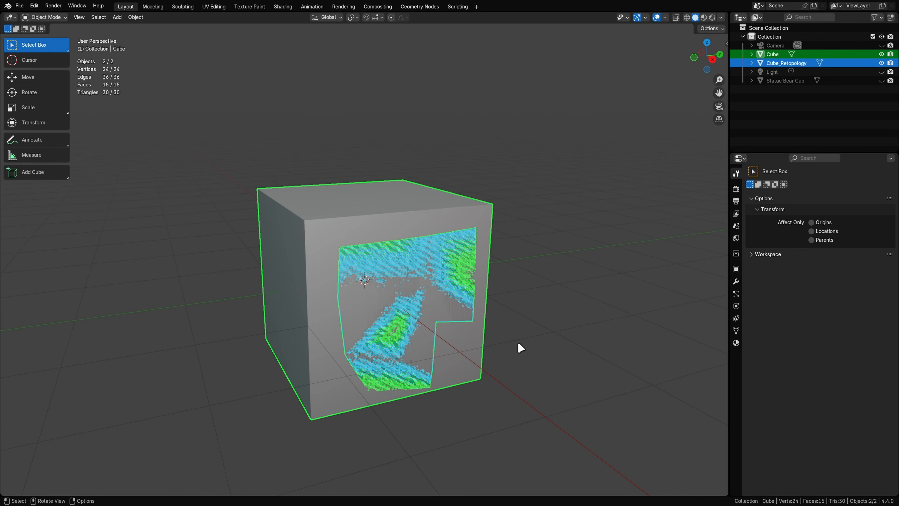
key("Delete")
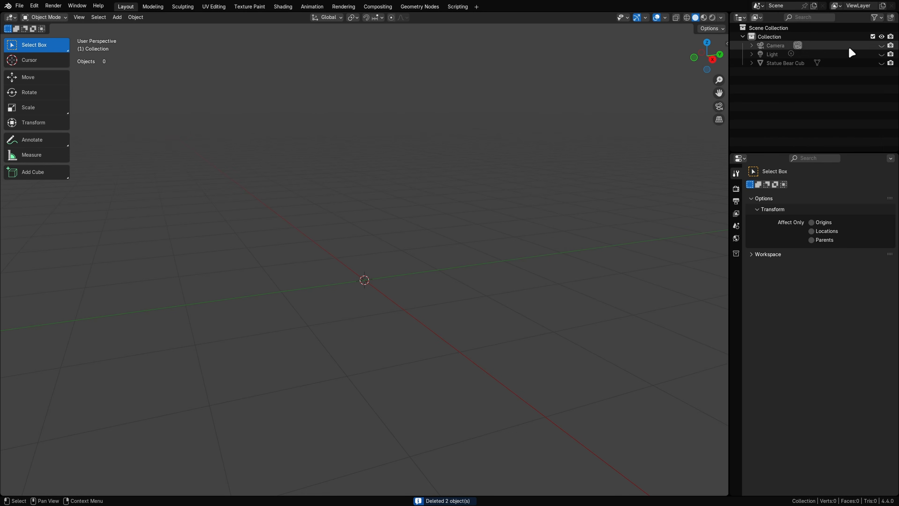
Step: Unhide the Statue Bear Cub object and frame it closely in the viewport
left_click(881, 62)
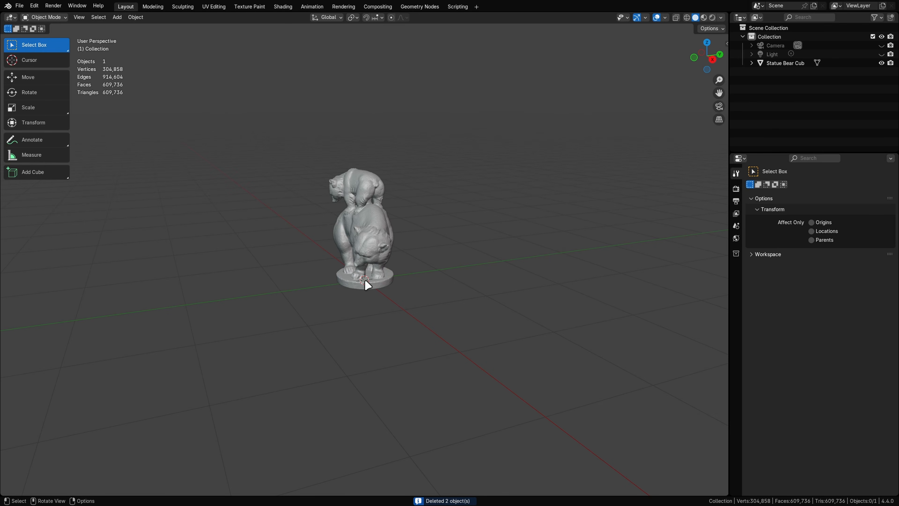
scroll(365, 278, "up", 4)
middle_click_drag(382, 221, 432, 255, "shift")
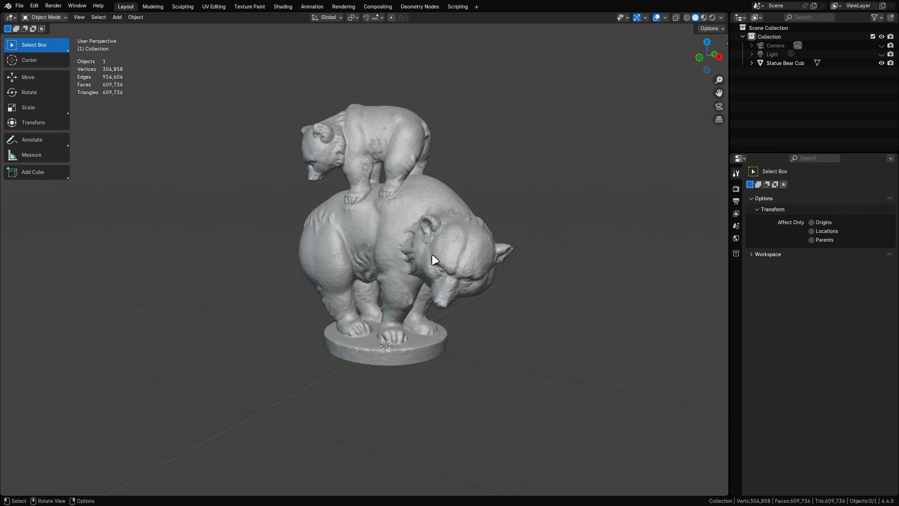
scroll(437, 260, "up", 3)
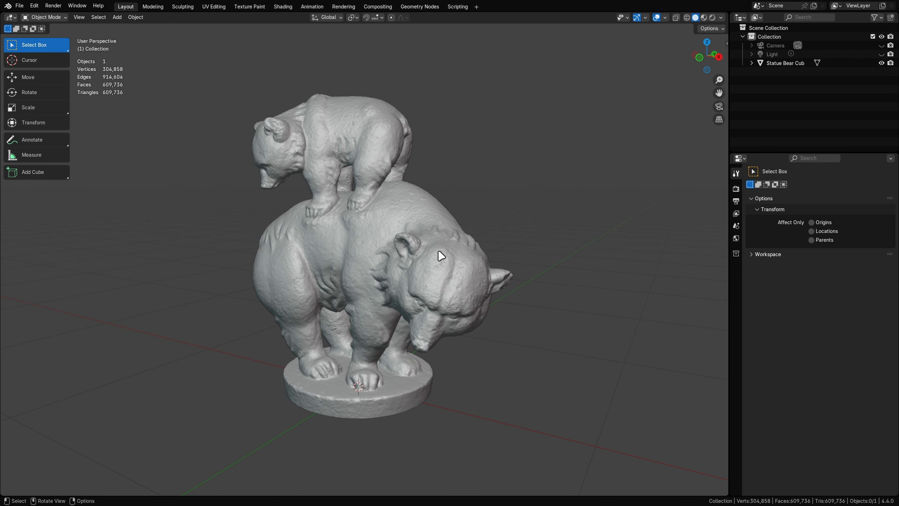
Step: Add a new retopology mesh at the 3D cursor for the bear statue
key("shift+a")
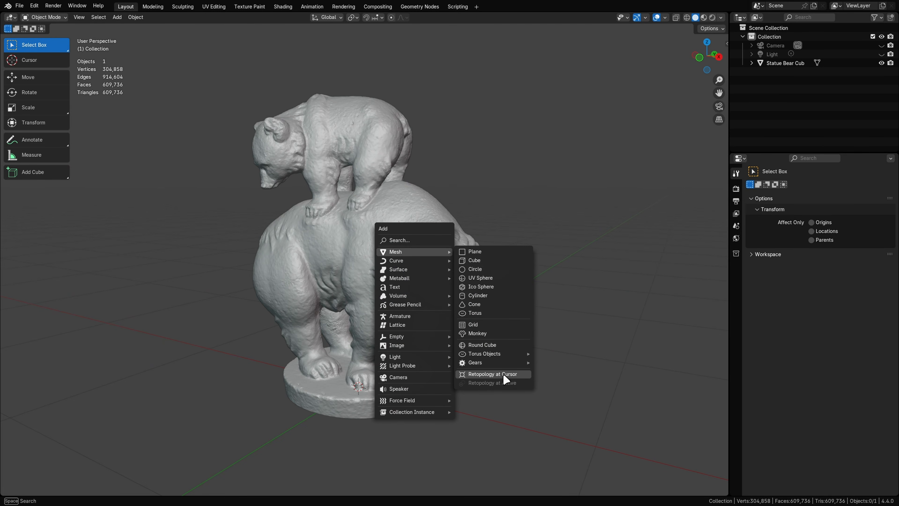
left_click(523, 377)
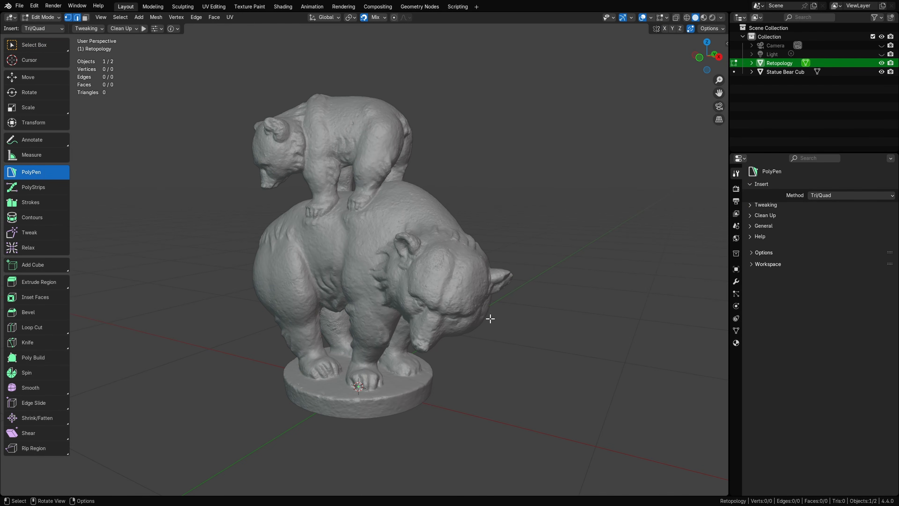
mouse_move(485, 323)
middle_mouse_down()
mouse_move(505, 321)
mouse_move(478, 323)
mouse_move(491, 307)
middle_mouse_up()
scroll(478, 324, "up", 1)
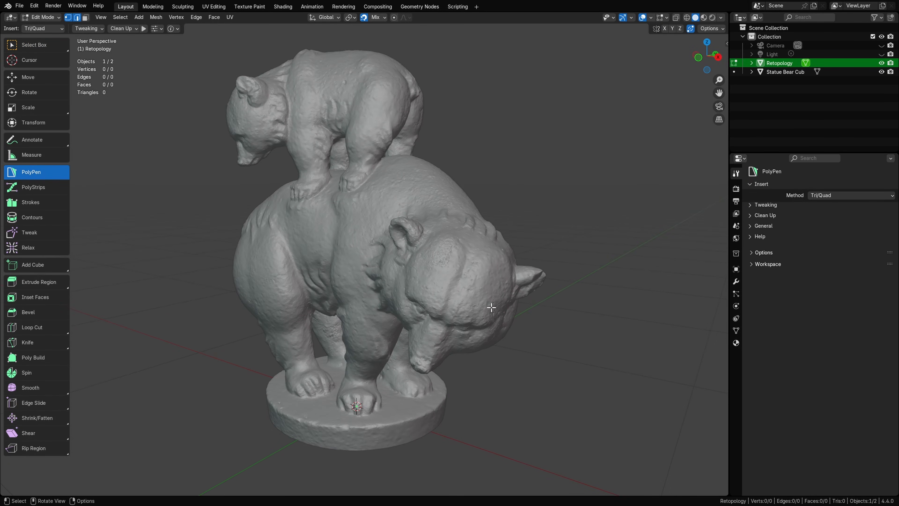
Step: Draw a six-quad PolyStrips strip along the large bear's back, from behind its head towards the cub's feet
left_click(34, 192)
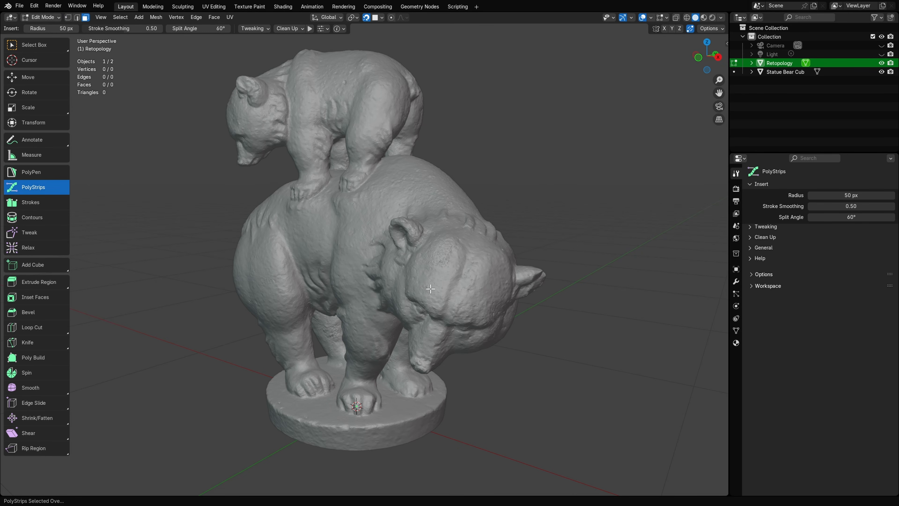
middle_click_drag(439, 262, 411, 337)
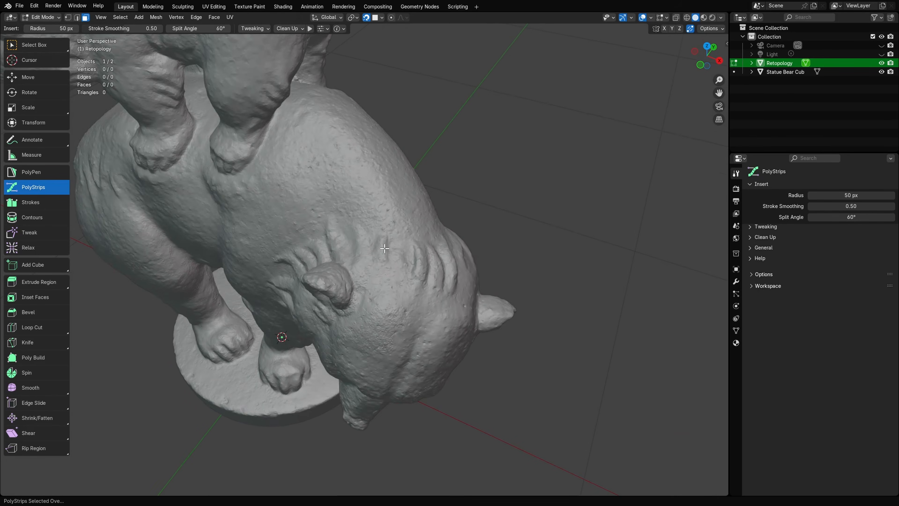
scroll(384, 248, "up", 3)
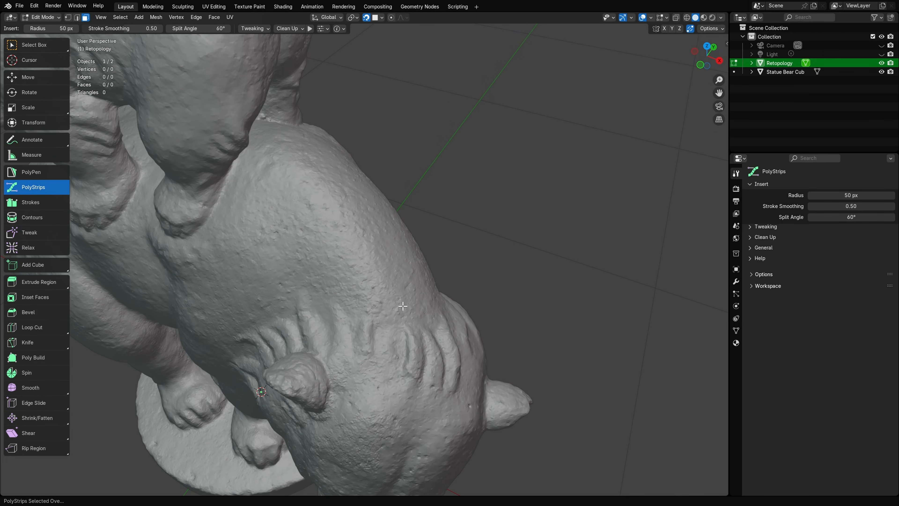
left_click_drag(403, 306, 295, 172)
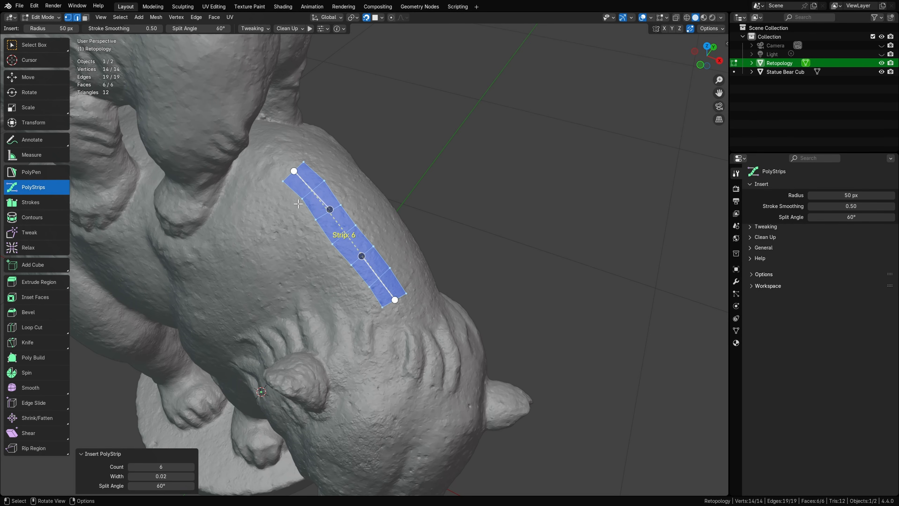
Step: Reshape the six-quad strip with its curve handles into a longer arc following the bear's back, and deselect it
mouse_move(295, 172)
left_mouse_down()
mouse_move(271, 167)
mouse_move(283, 165)
left_mouse_up()
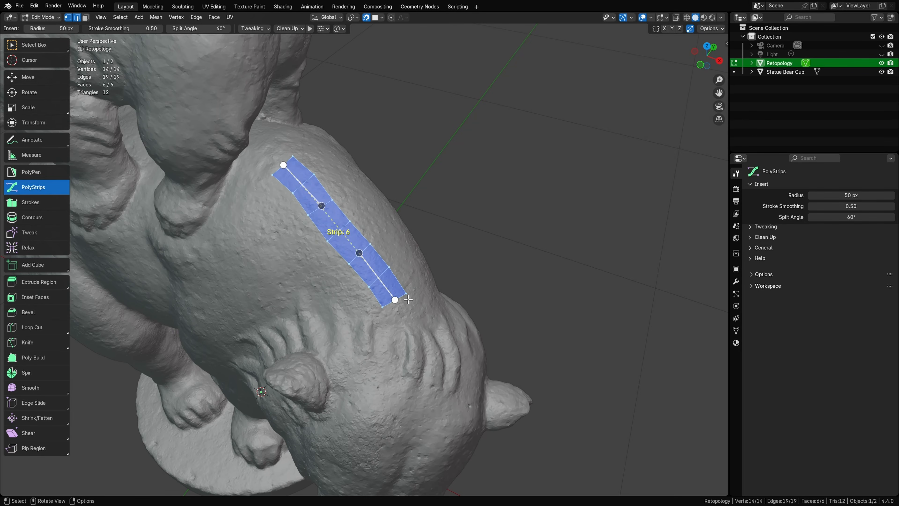
left_click_drag(394, 300, 408, 313)
left_click_drag(368, 259, 389, 245)
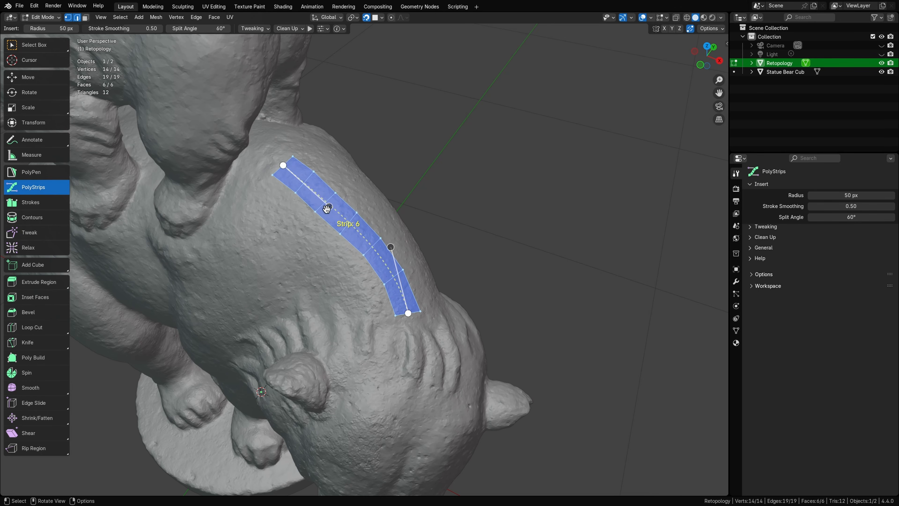
left_click_drag(328, 208, 360, 205)
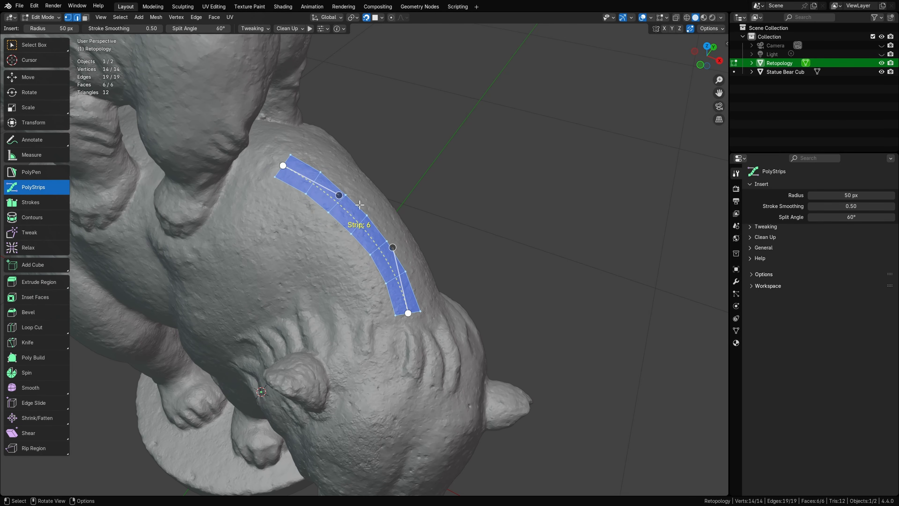
left_click(502, 273)
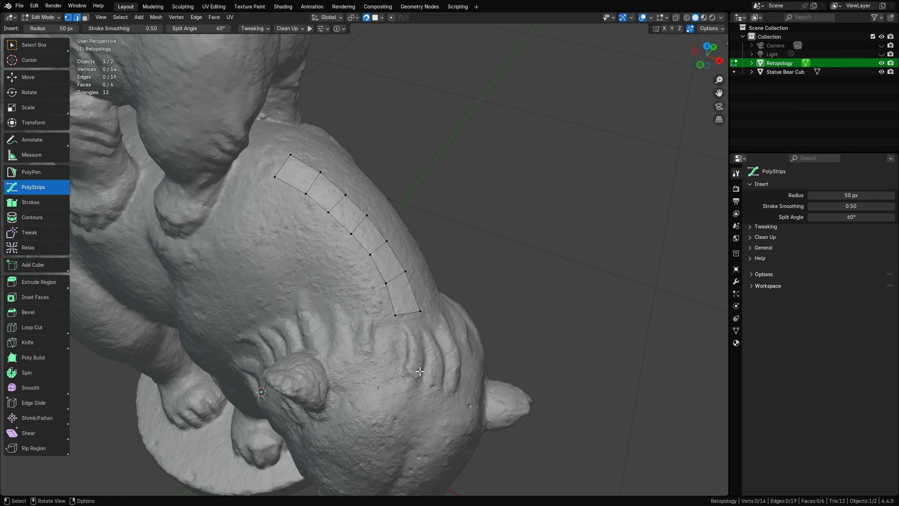
Step: Reduce the PolyStrips radius to 27 px and draw a narrow nine-quad strip beside the back strip, above the bear's ear
middle_click_drag(428, 366, 350, 301)
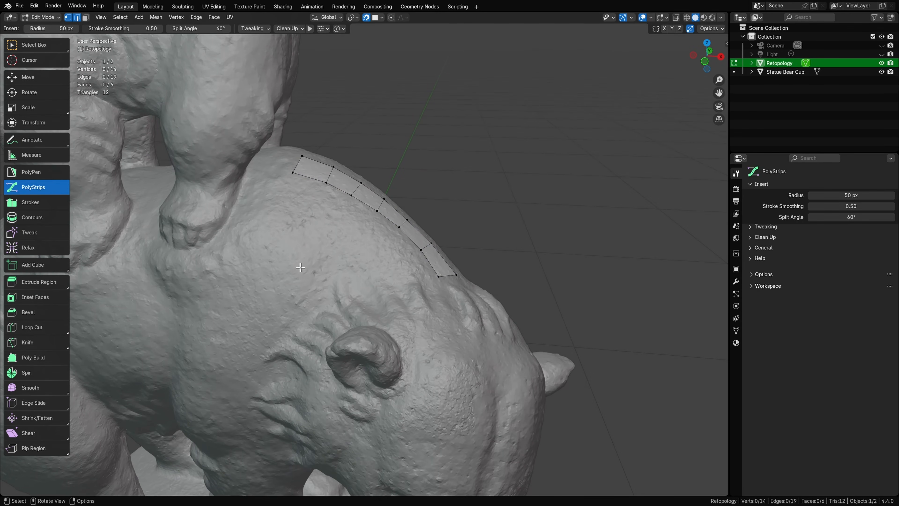
key("f")
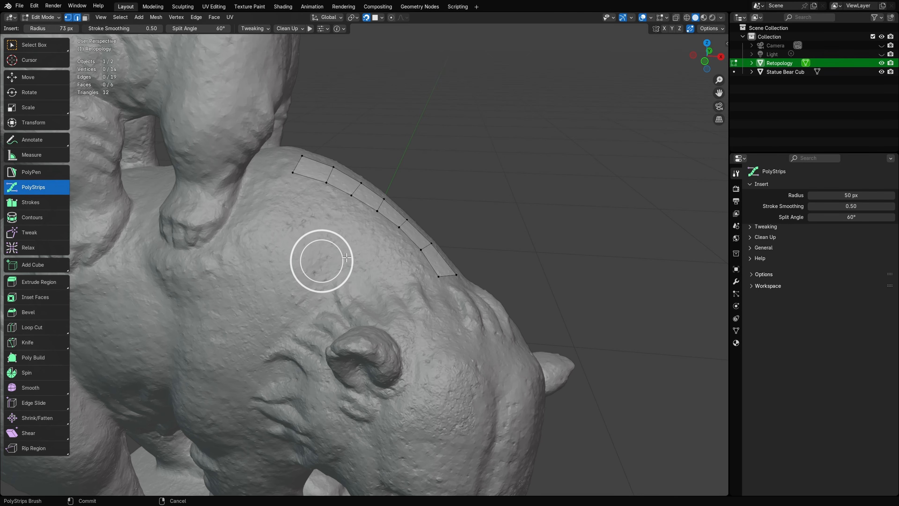
left_click(347, 258)
key("f")
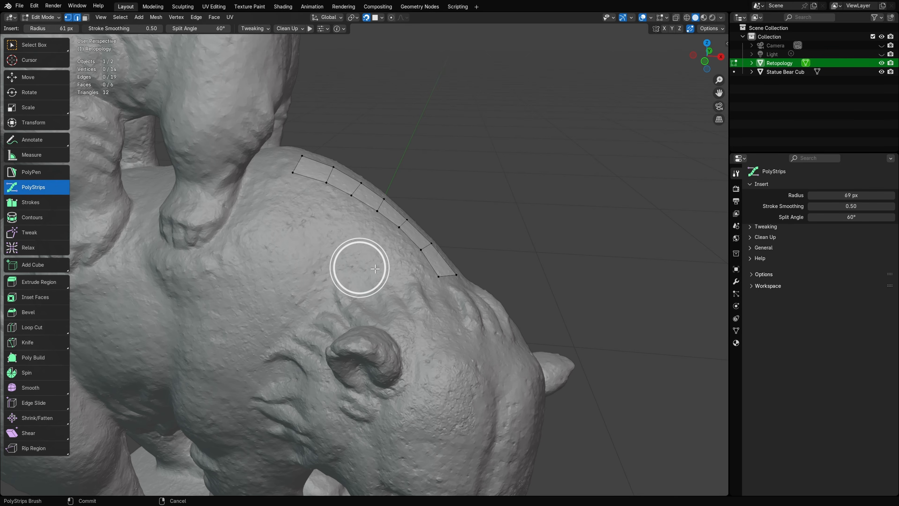
left_click(369, 271)
left_click_drag(388, 283, 266, 237)
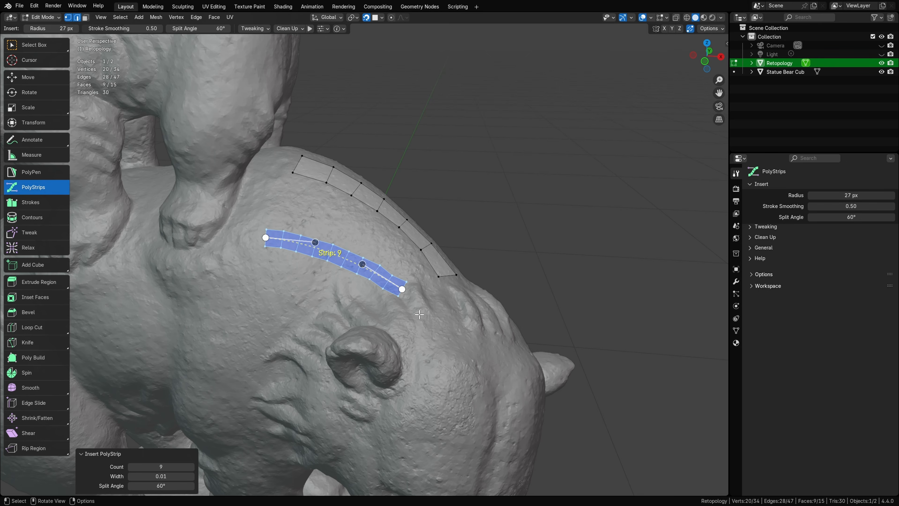
Step: Set the PolyStrips radius to 99 px, try a wide strip across the bear's side, and undo both test strips
key("f")
left_click(348, 301)
mouse_move(329, 364)
left_mouse_down()
mouse_move(211, 311)
mouse_move(124, 307)
left_mouse_up()
key("ctrl+z")
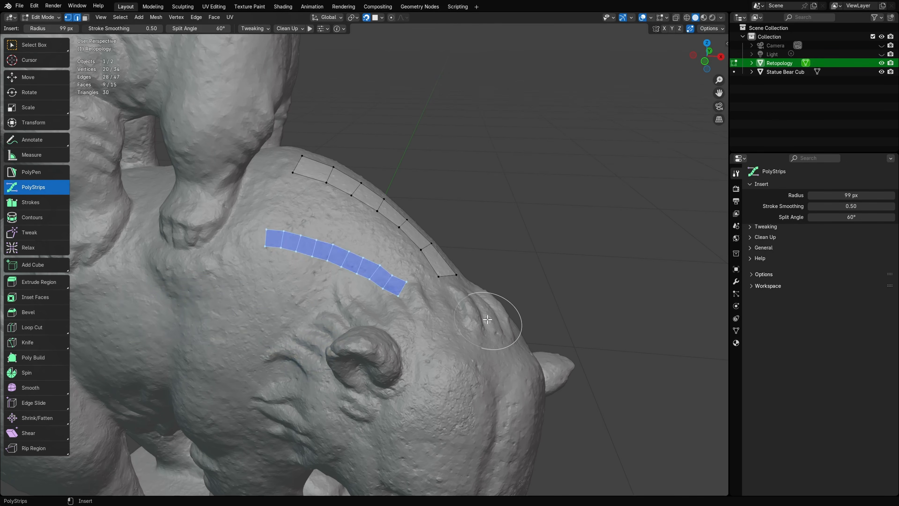
key("ctrl+z")
Step: Branch a three-quad strip from the back strip's upper end quad and connect it back with a four-quad strip at 58 px radius
middle_click_drag(417, 231, 430, 258)
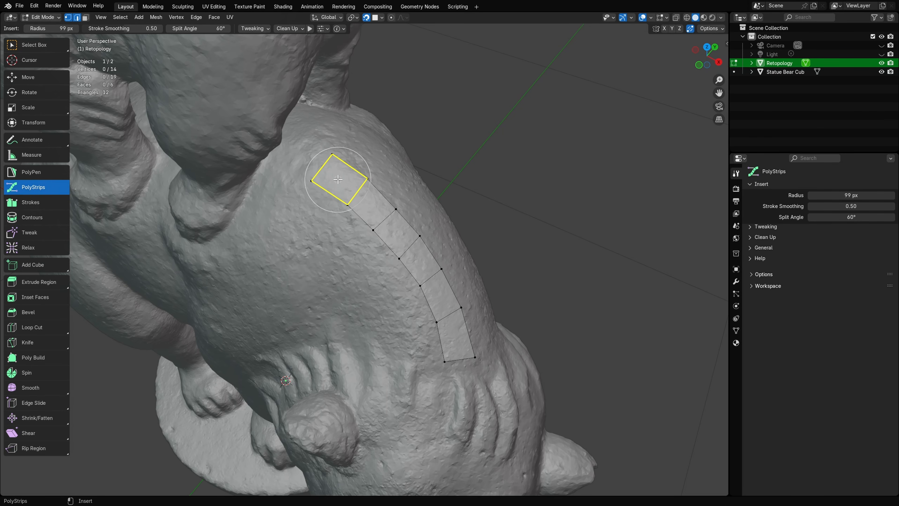
mouse_move(338, 180)
left_mouse_down()
mouse_move(259, 312)
mouse_move(268, 296)
left_mouse_up()
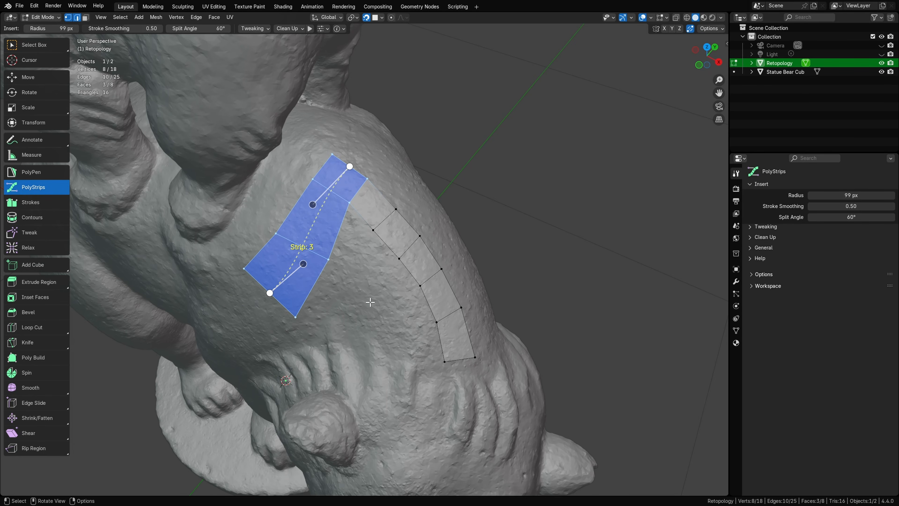
key("f")
left_click(356, 306)
key("alt+a")
middle_click_drag(406, 320, 372, 301)
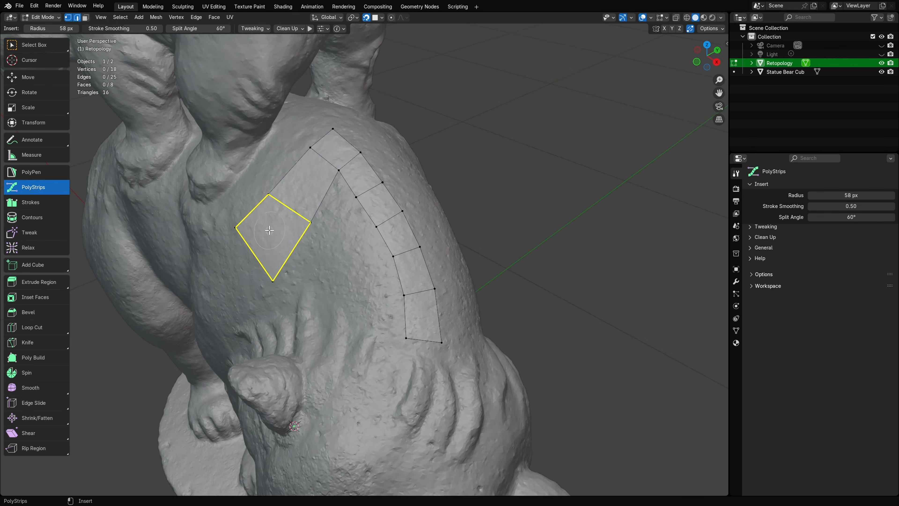
mouse_move(269, 233)
left_mouse_down()
mouse_move(294, 271)
mouse_move(411, 272)
left_mouse_up()
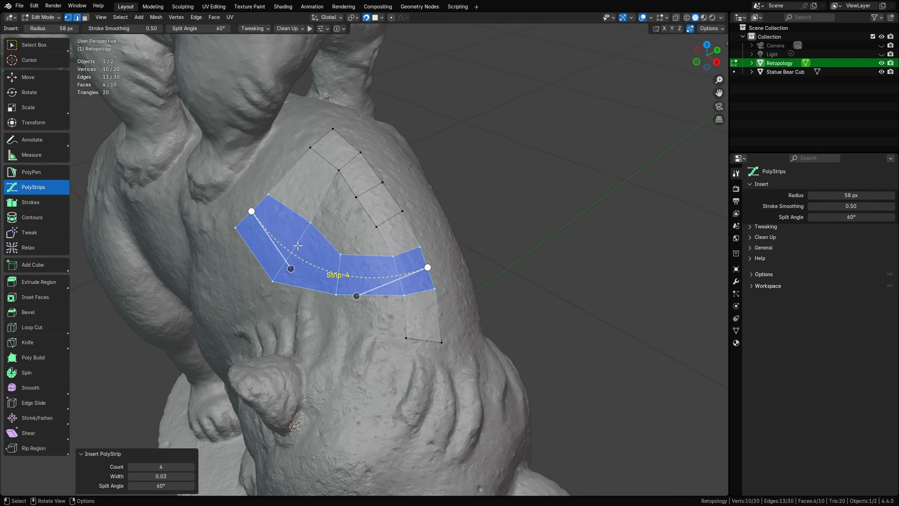
left_click(520, 277)
Step: Draw a strip from a middle quad of the back strip down the bear's other side and set its count to 6
middle_click_drag(502, 277, 375, 261)
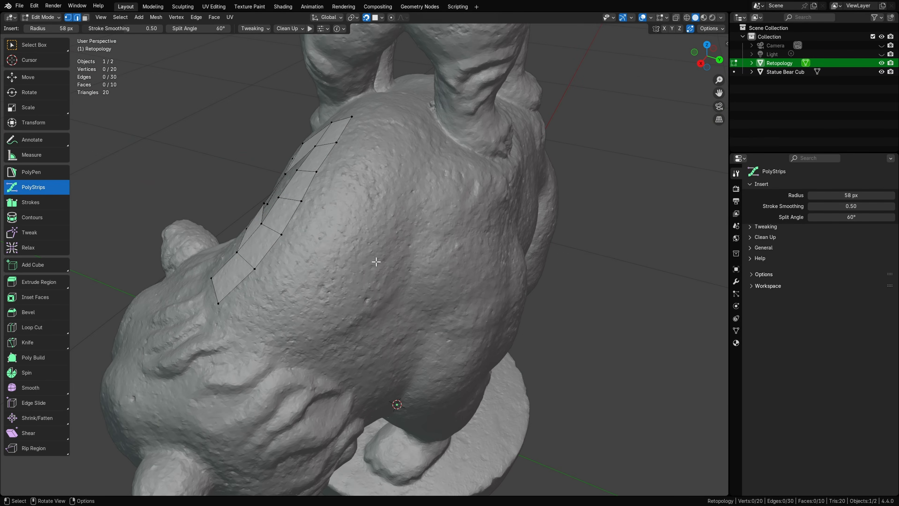
mouse_move(283, 217)
left_mouse_down()
mouse_move(351, 248)
mouse_move(375, 299)
left_mouse_up()
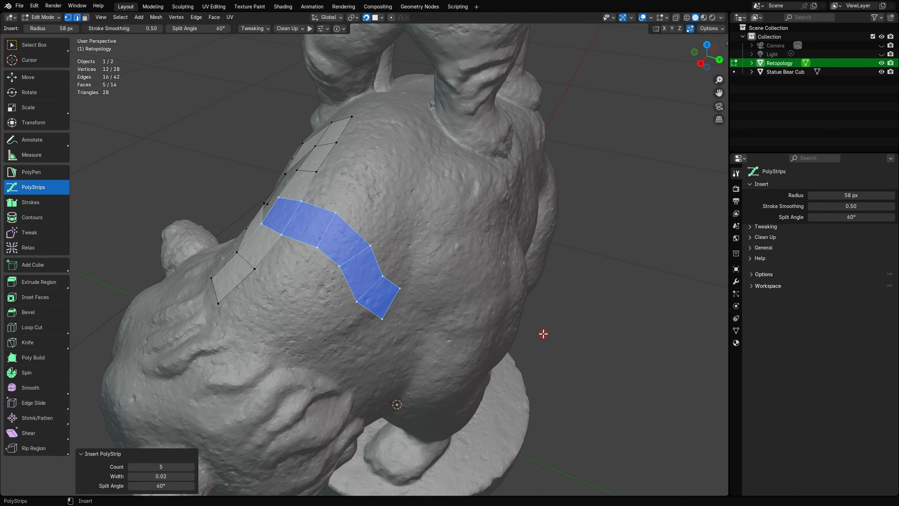
scroll(544, 334, "up", 3, "ctrl")
scroll(543, 333, "down", 4, "ctrl")
scroll(543, 334, "up", 5, "ctrl")
scroll(544, 333, "down", 3, "ctrl")
Step: Adjust the width of the newly drawn side strip to 0.02
scroll(543, 333, "down", 5, "shift")
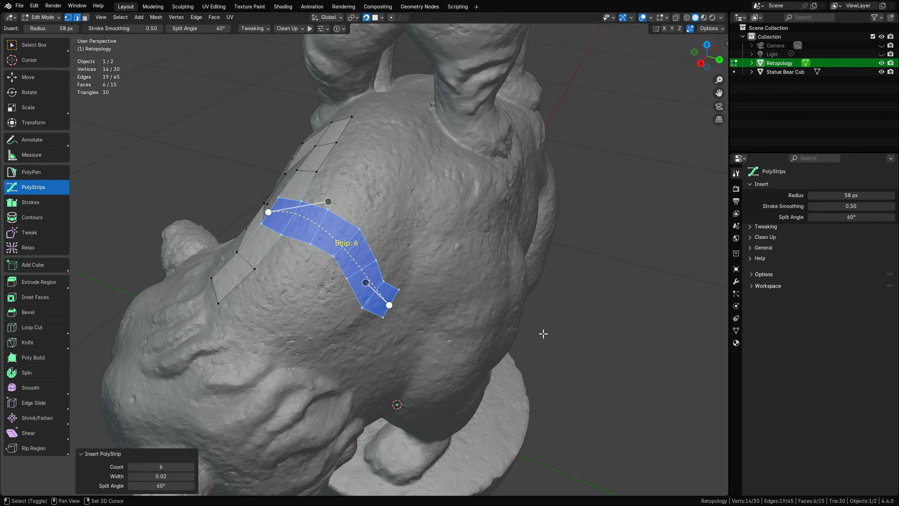
scroll(543, 333, "up", 7, "shift")
scroll(544, 334, "down", 3, "shift")
scroll(544, 334, "down", 2, "shift")
scroll(544, 334, "up", 4, "shift")
scroll(543, 334, "down", 2, "shift")
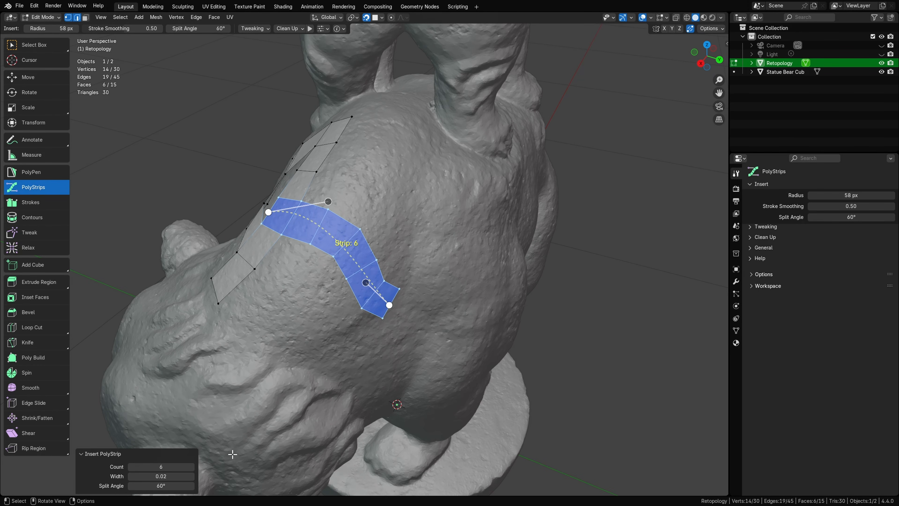
Step: Draw an L-shaped stroke on the bear's flank and vary its Split Angle to 107° and 77°
middle_click_drag(448, 334, 407, 328)
left_click(408, 328)
mouse_move(432, 292)
middle_mouse_down("shift")
mouse_move(398, 317)
mouse_move(428, 315)
mouse_move(390, 310)
middle_mouse_up("shift")
mouse_move(336, 199)
left_mouse_down()
mouse_move(335, 314)
mouse_move(471, 300)
mouse_move(490, 289)
left_mouse_up()
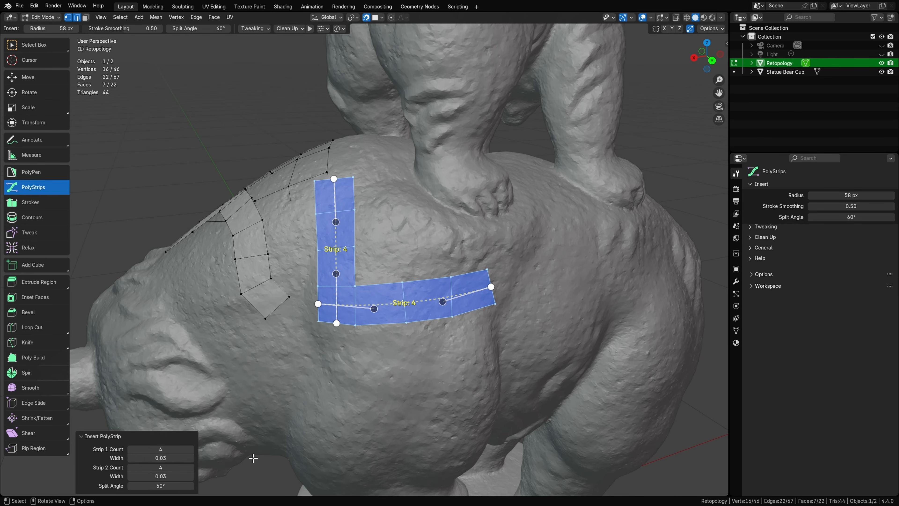
left_click_drag(167, 485, 171, 485)
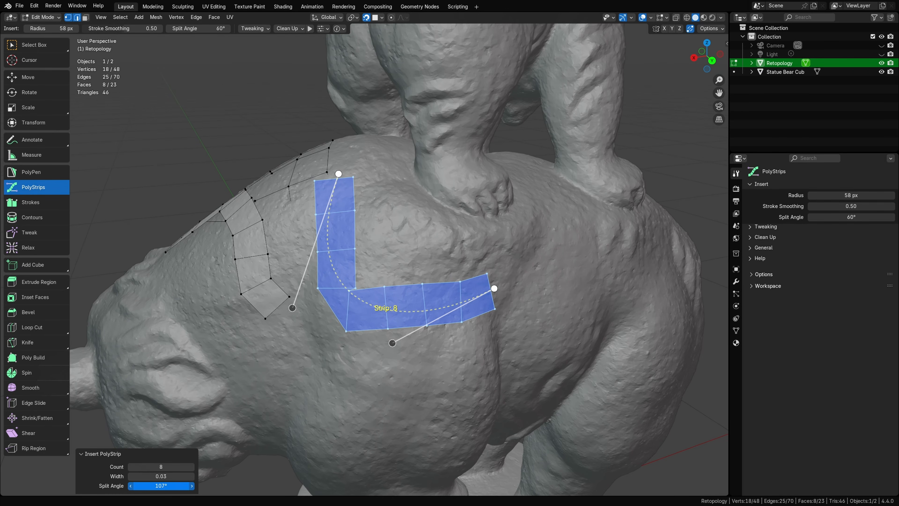
left_click_drag(171, 486, 168, 486)
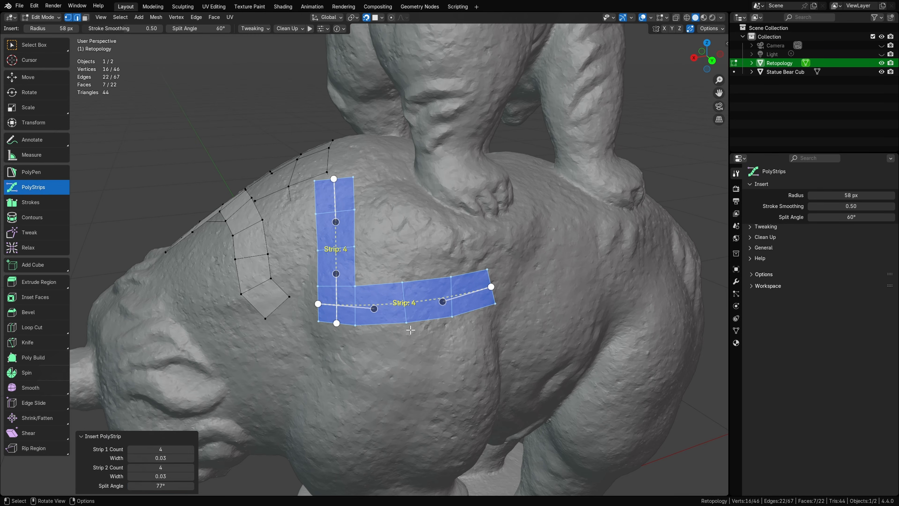
Step: Undo the L-shaped strips, try a more gently bent stroke with a 52° Split Angle, and delete it
key("ctrl+z")
mouse_move(333, 211)
left_mouse_down()
mouse_move(332, 283)
mouse_move(421, 358)
left_mouse_up()
left_click_drag(163, 485, 161, 486)
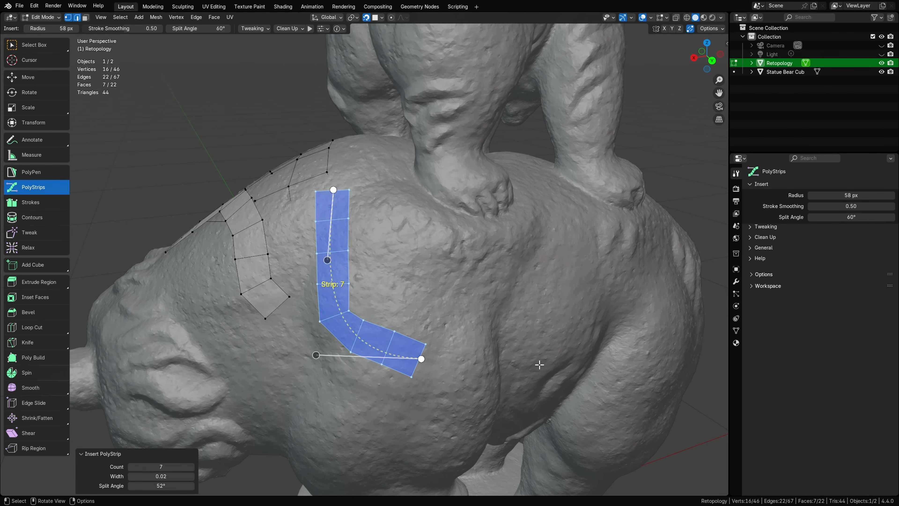
key("x")
left_click(538, 362)
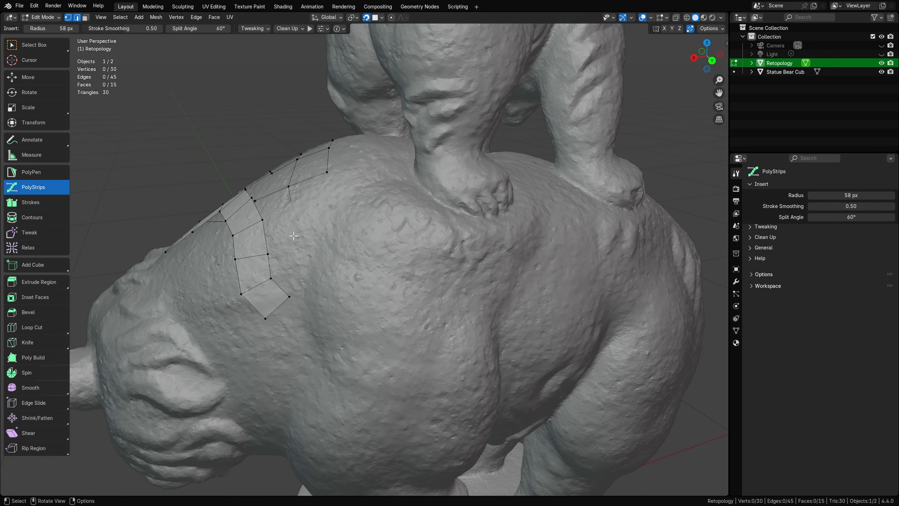
Step: Extend a strip from the back strip's upper end across the flank, bridge it to the side strip, and deselect everything
middle_click_drag(294, 242, 284, 200)
left_click_drag(300, 210, 413, 264)
mouse_move(280, 301)
left_mouse_down()
mouse_move(311, 261)
mouse_move(329, 207)
left_mouse_up()
mouse_move(357, 281)
middle_mouse_down()
mouse_move(385, 257)
mouse_move(419, 306)
mouse_move(407, 315)
mouse_move(401, 302)
mouse_move(335, 307)
mouse_move(354, 292)
mouse_move(411, 328)
middle_mouse_up()
key("alt+a")
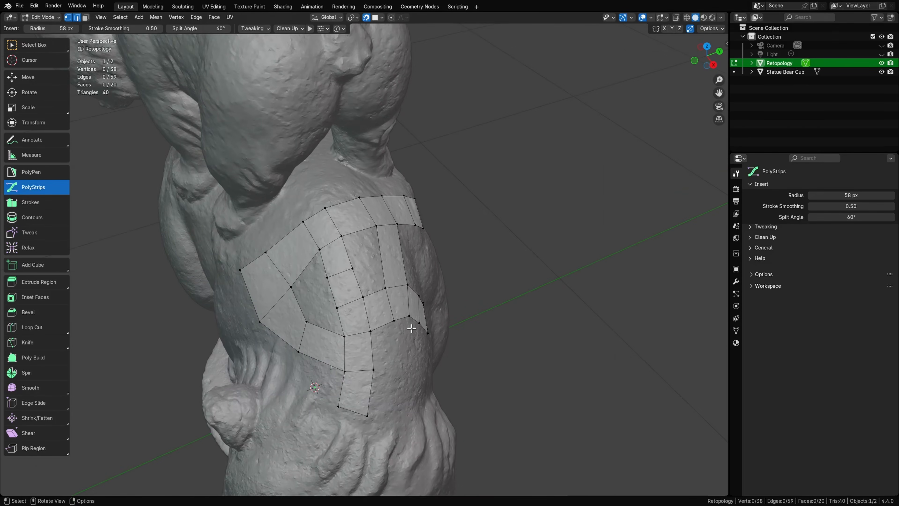
Step: Use PolyPen with the Tri/Quad method to fill a quad in the middle of the hole between the strips
scroll(412, 325, "up", 2)
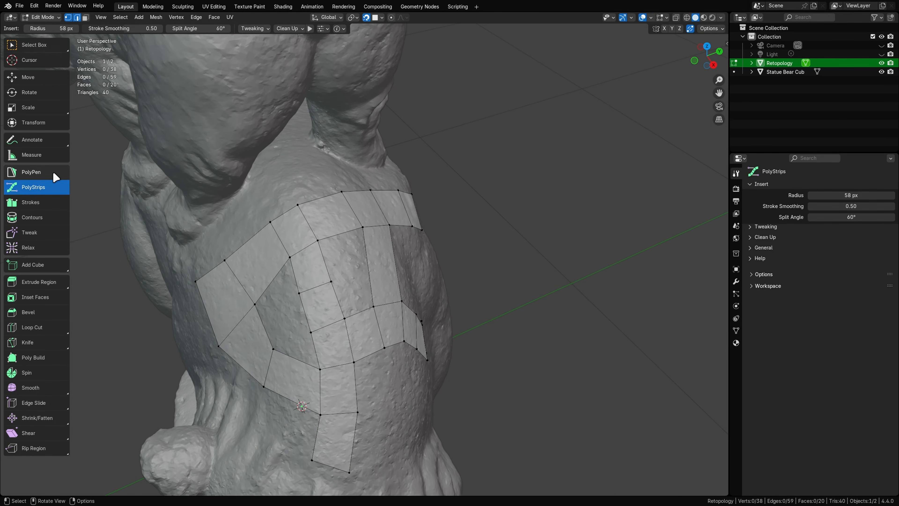
left_click(49, 174)
middle_click_drag(430, 291, 383, 368)
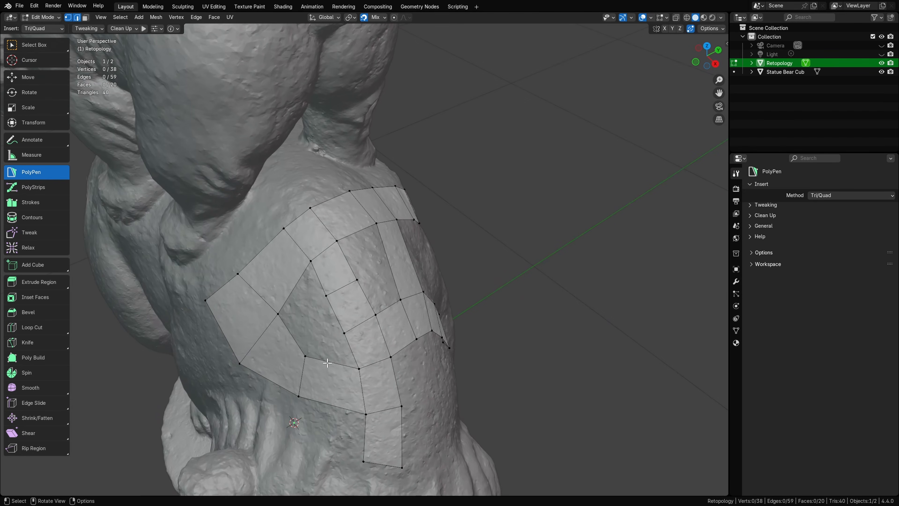
left_click(290, 334)
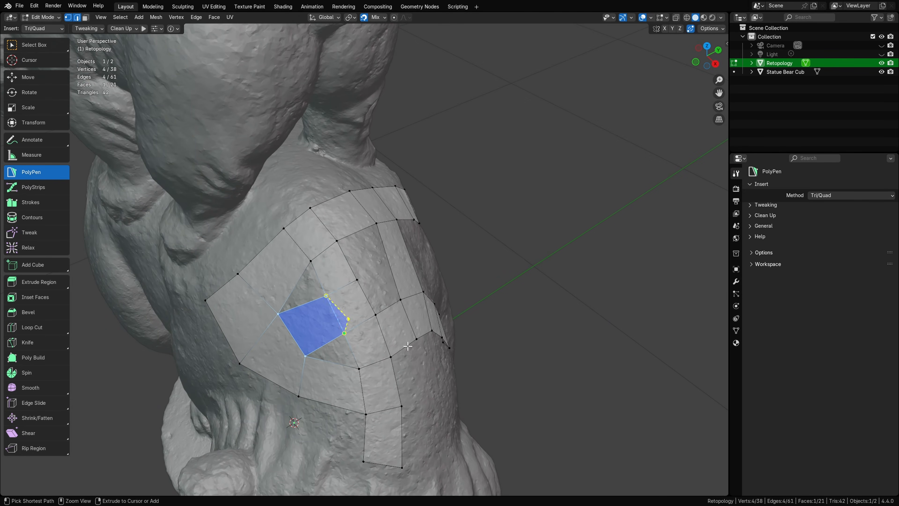
Step: Move three vertices near the hole outwards to even out the surrounding quads
middle_click_drag(340, 319, 369, 388)
left_click(349, 383)
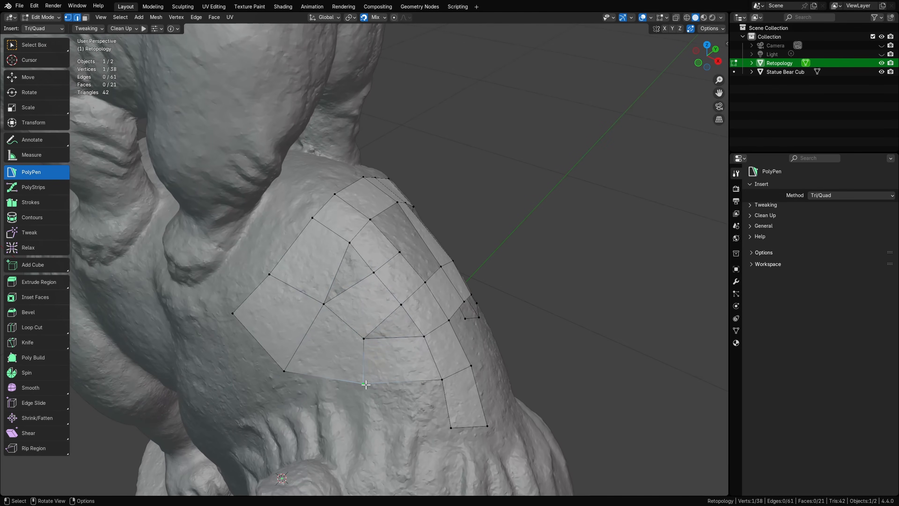
left_click_drag(364, 336, 356, 344)
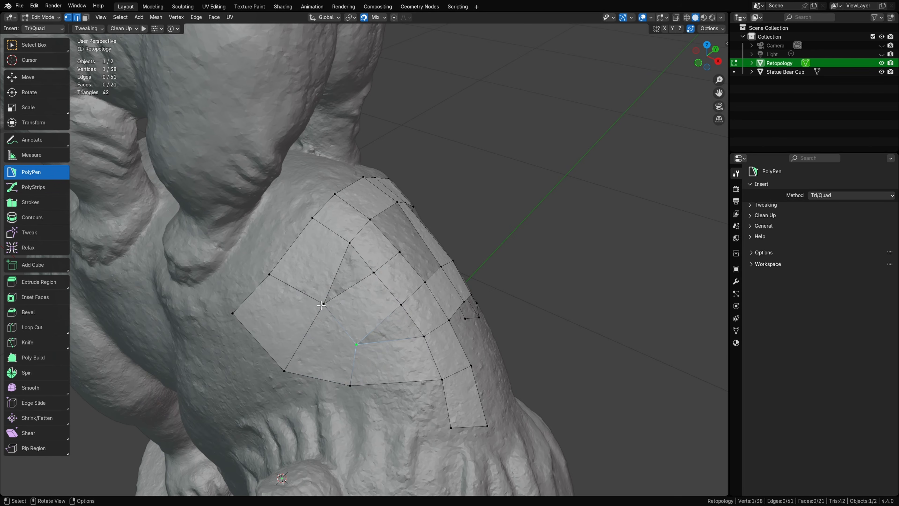
left_click_drag(321, 305, 300, 316)
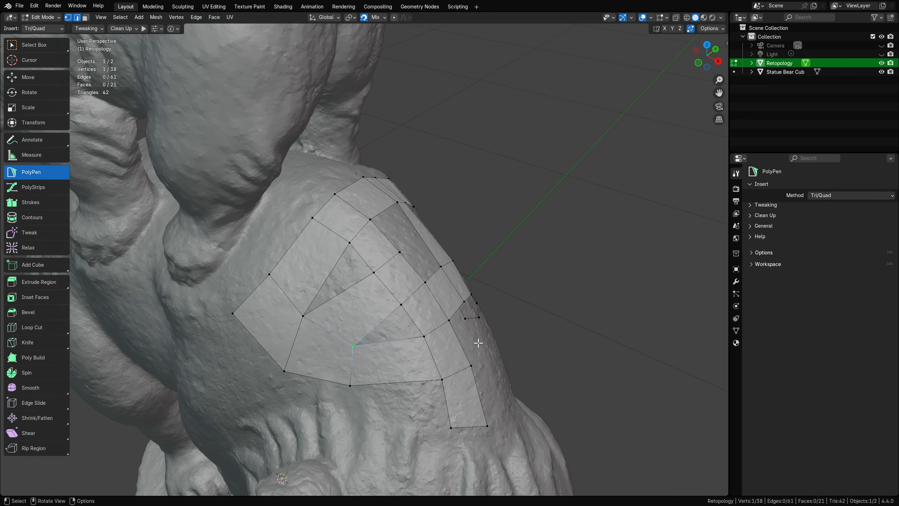
Step: Split the newly filled quad lengthwise by inserting connected vertices on two opposite edges with PolyPen
scroll(421, 335, "up", 3)
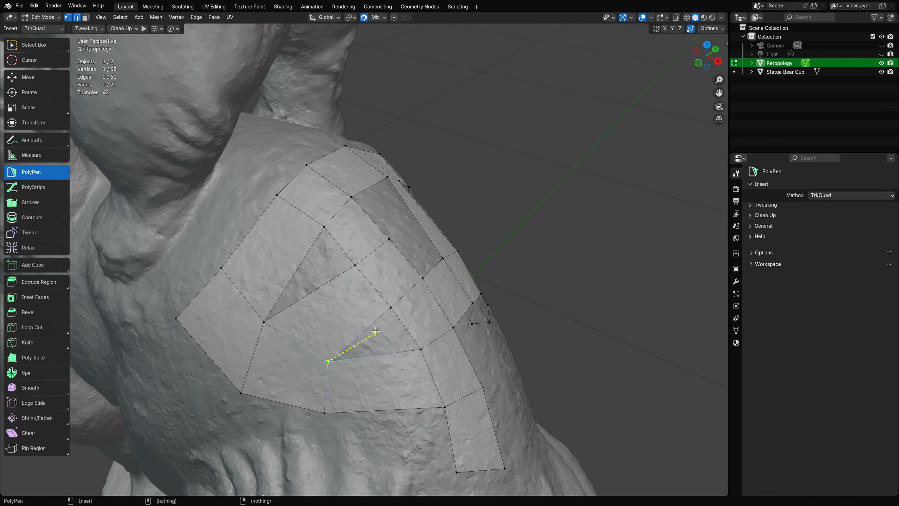
left_click(360, 333)
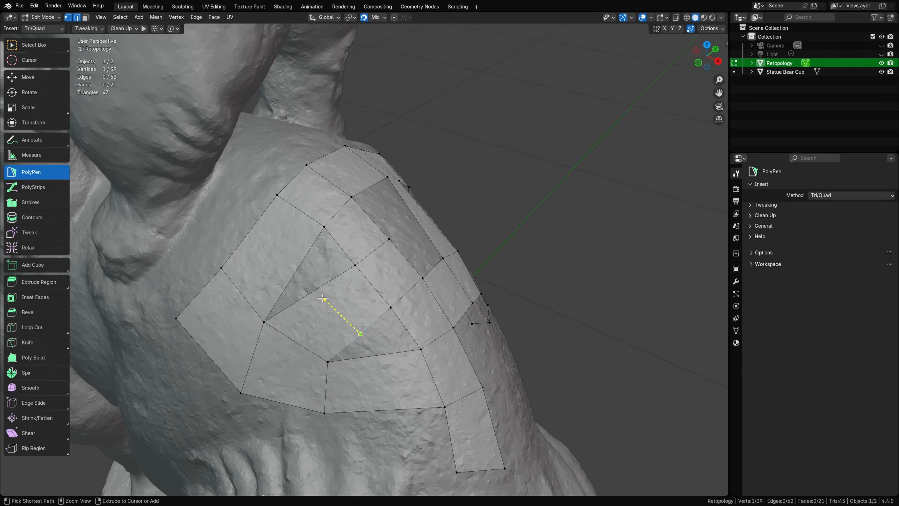
left_click_drag(319, 292, 328, 293)
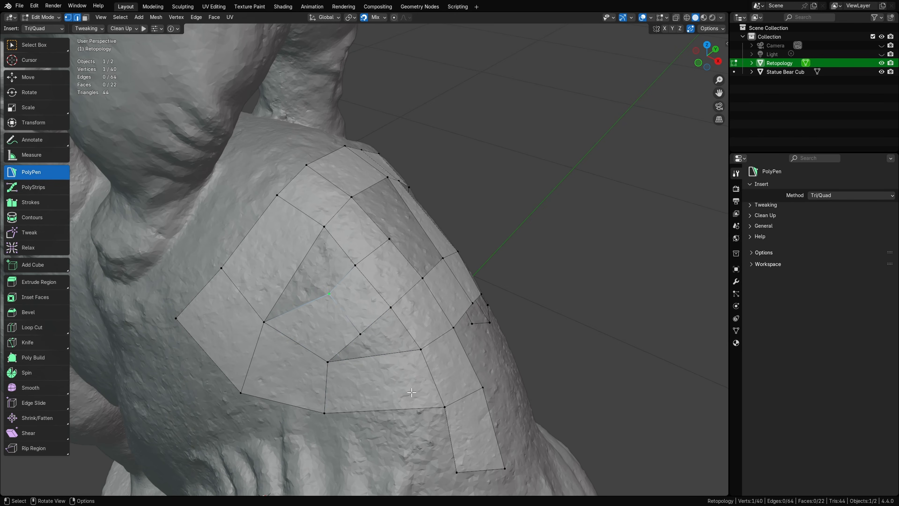
Step: Cut the wide quads bordering the two remaining gaps in half and fill a quad in the upper gap
left_click(379, 354)
left_click(376, 355)
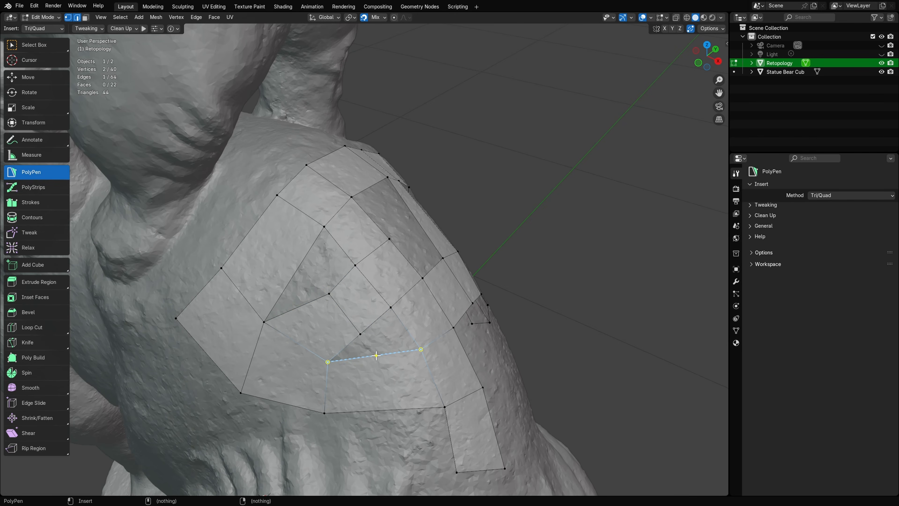
left_click(381, 409)
left_click(299, 265, "ctrl")
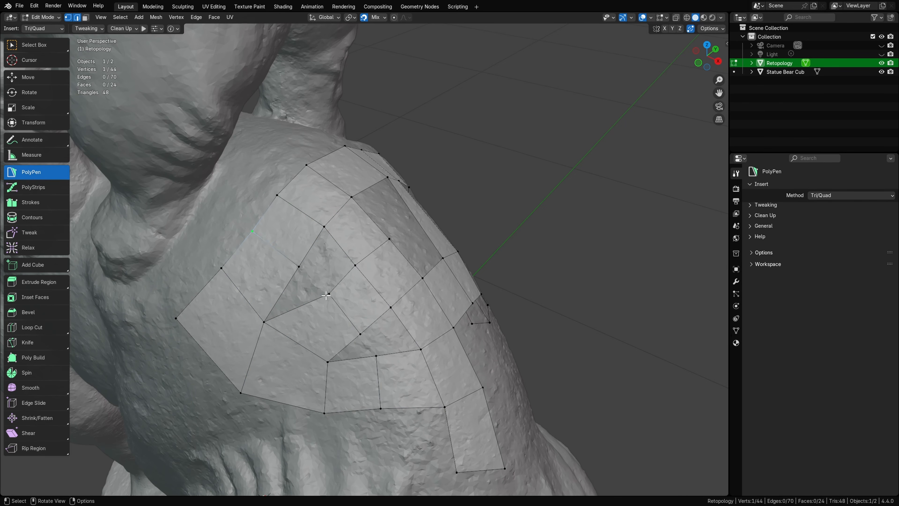
left_click(338, 277, "ctrl")
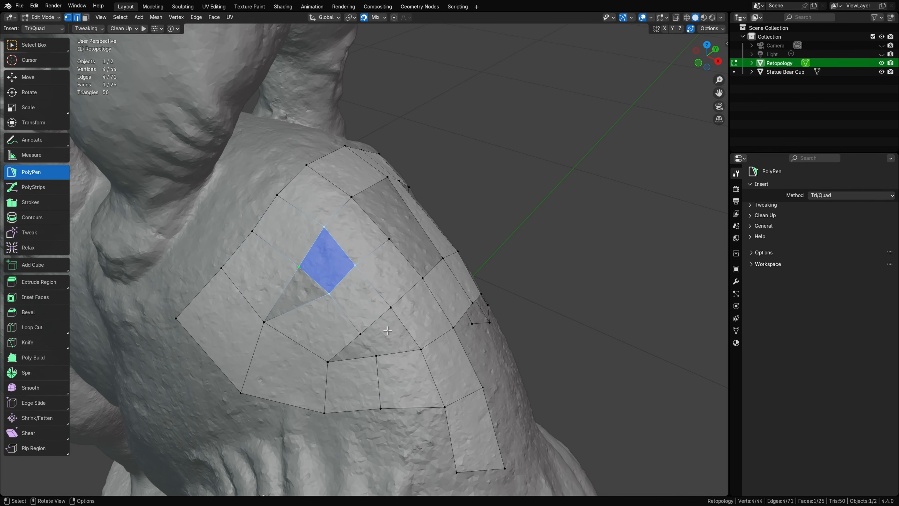
Step: Fill a quad in the lower gap with PolyPen and rip open the edge below each of the two triangular gaps
left_click(379, 318, "ctrl")
key("alt+a")
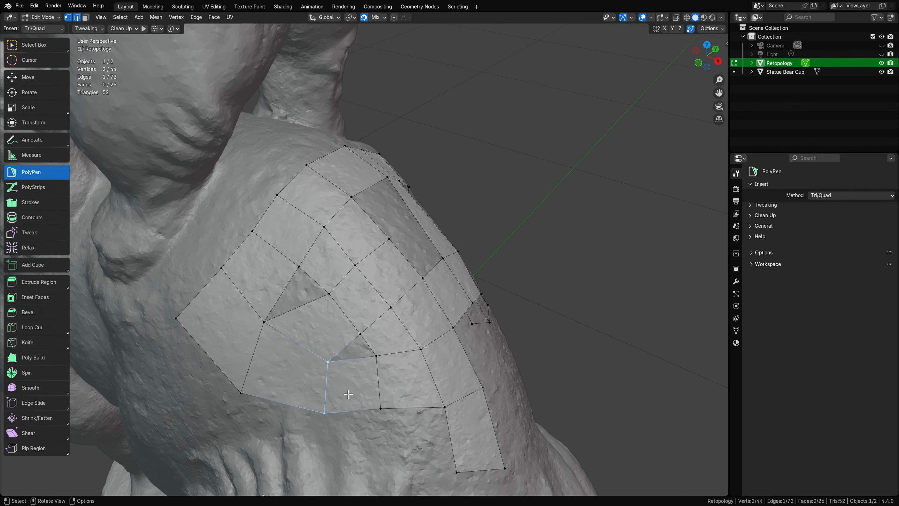
key("v")
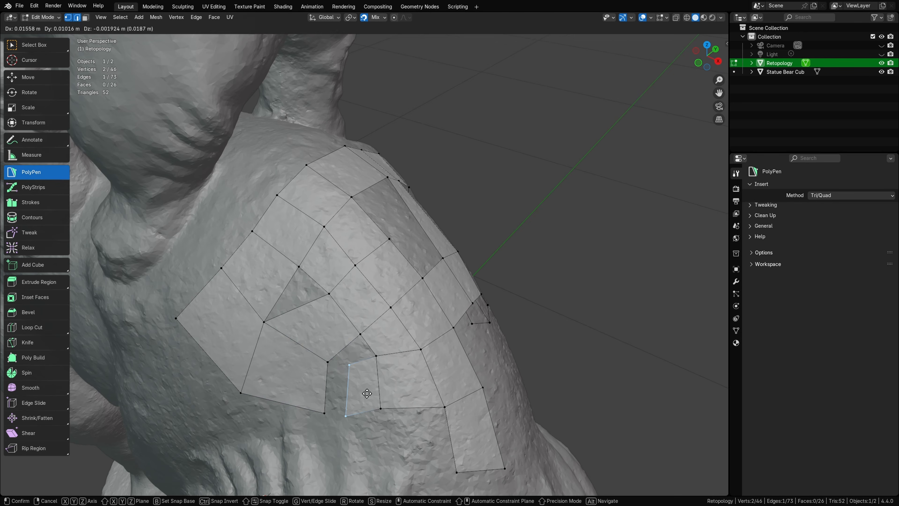
left_click(369, 391)
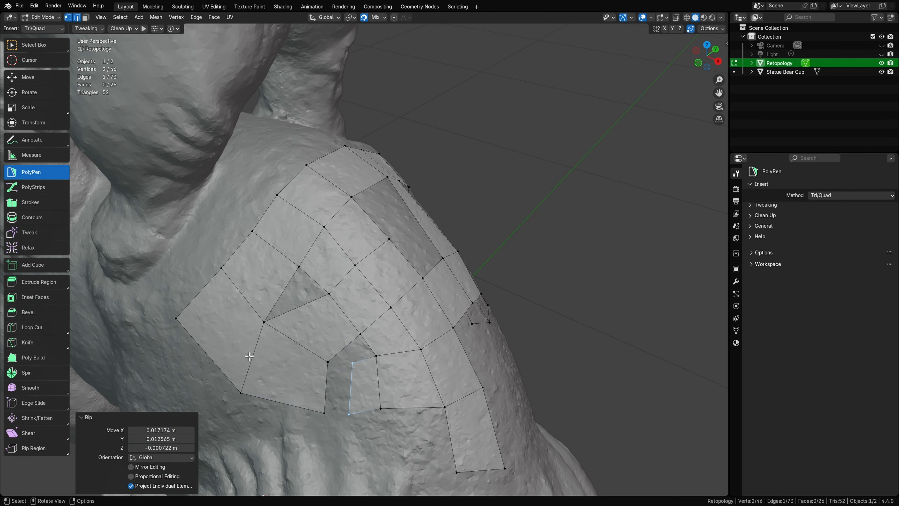
key("v")
left_click(298, 384)
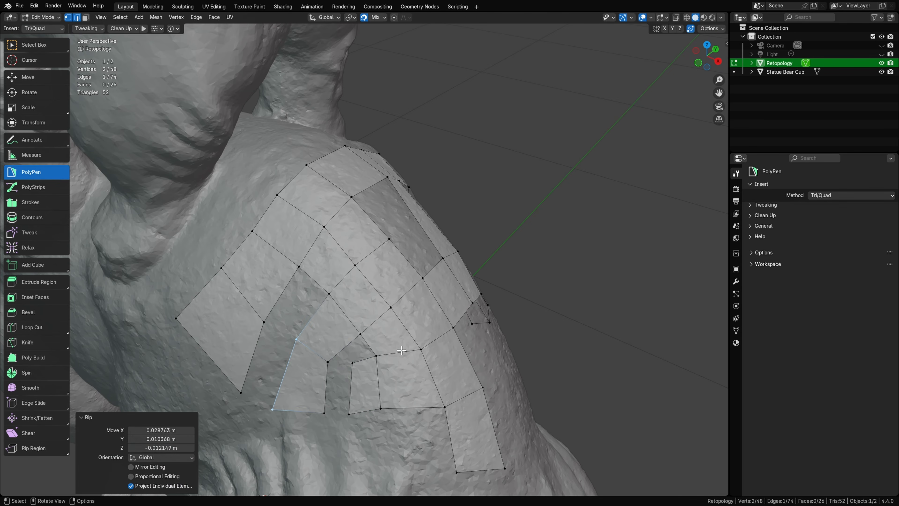
Step: Fill both ripped-open gaps with two quads each, extending them down to the lower border of the patch
left_click(368, 343)
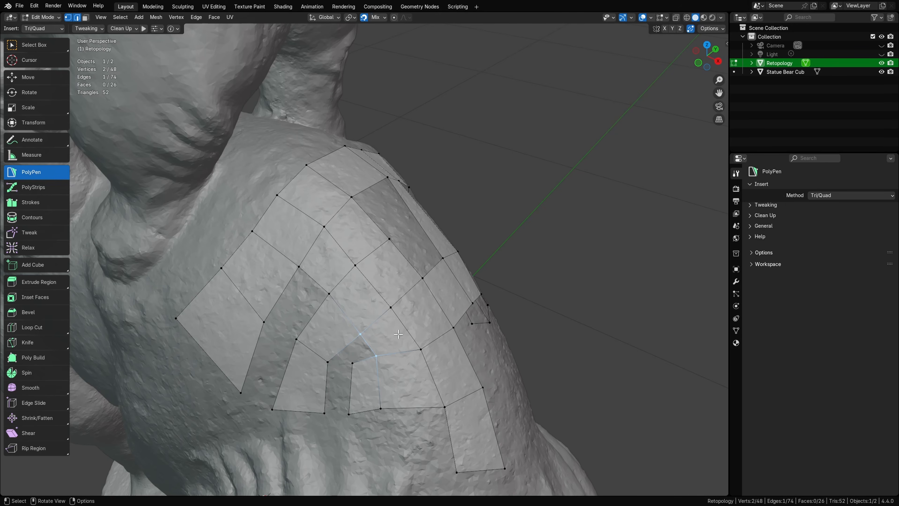
key("f")
key("f")
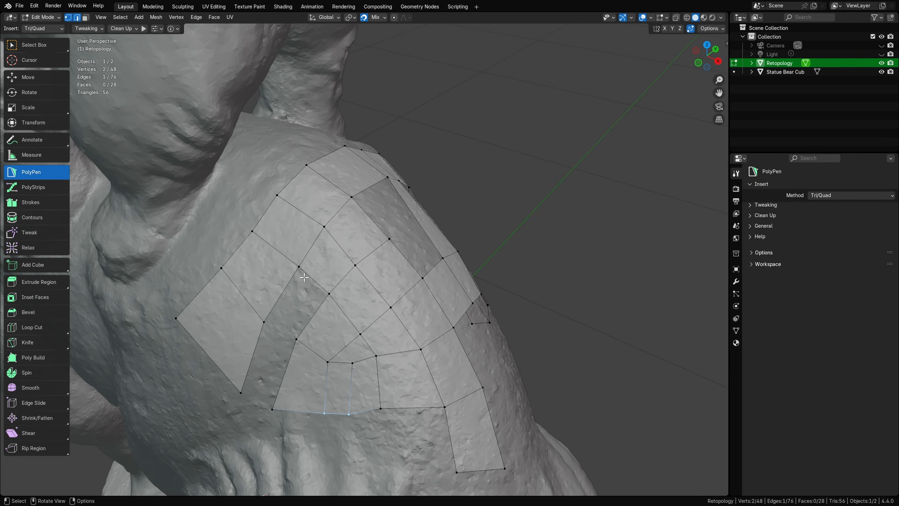
key("f")
key("f")
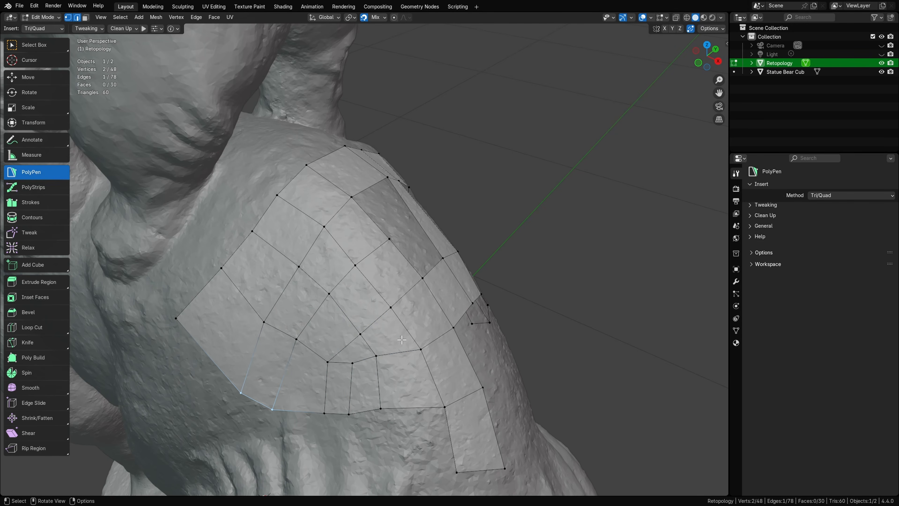
key("alt+a")
Step: Cut the long quad beside the remaining hole on the back in half with PolyPen and fill the hole with two quads
middle_click_drag(416, 364, 356, 369)
middle_click_drag(359, 318, 348, 295)
left_click(351, 293)
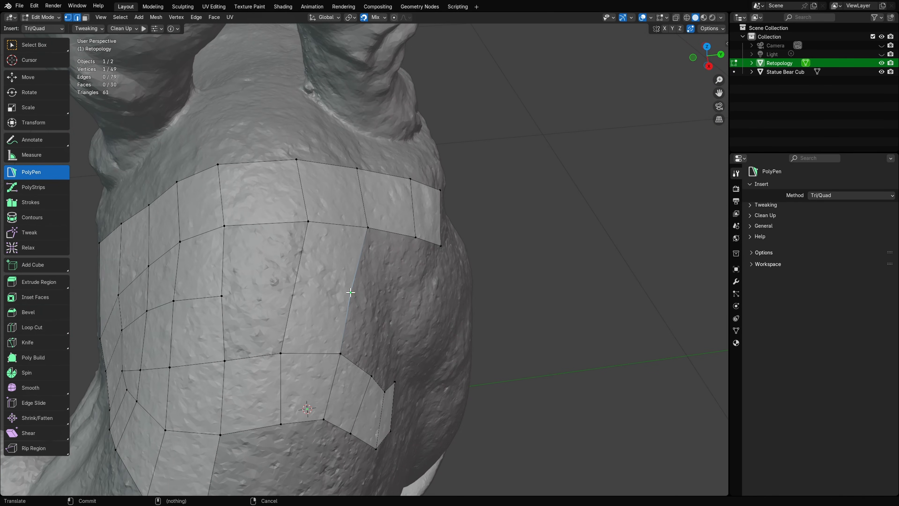
left_click(257, 355)
key("f")
key("f")
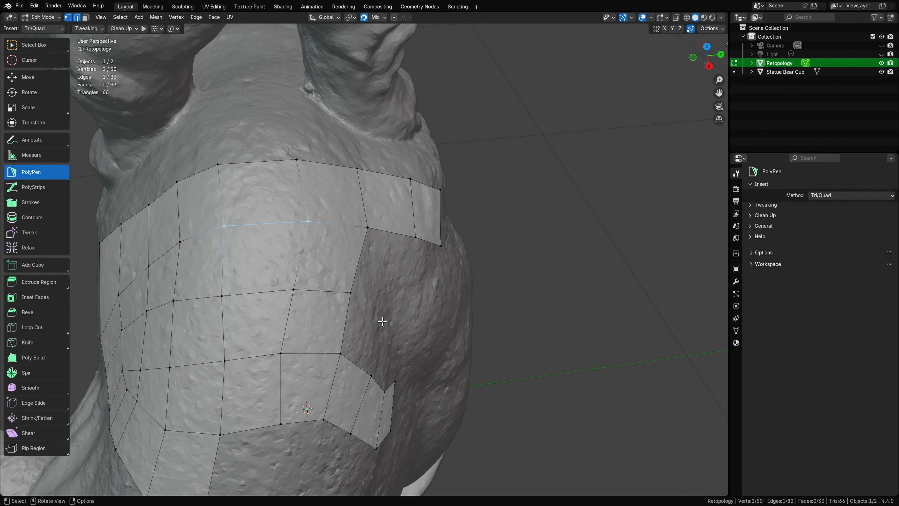
key("alt+a")
Step: Use PolyStrips to select the lengthwise strip of six quads from its loose lower end to the upper edge of the patch
middle_click_drag(378, 345, 418, 338)
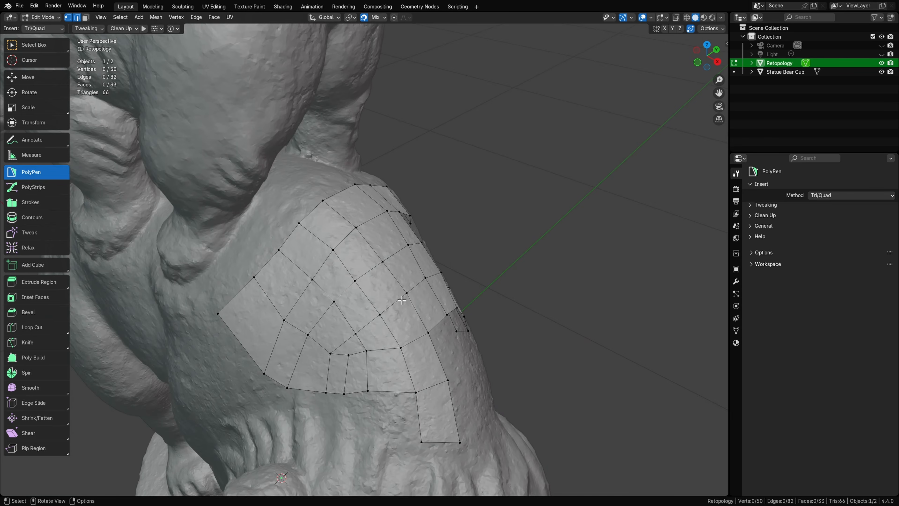
middle_click_drag(401, 300, 369, 305, "shift")
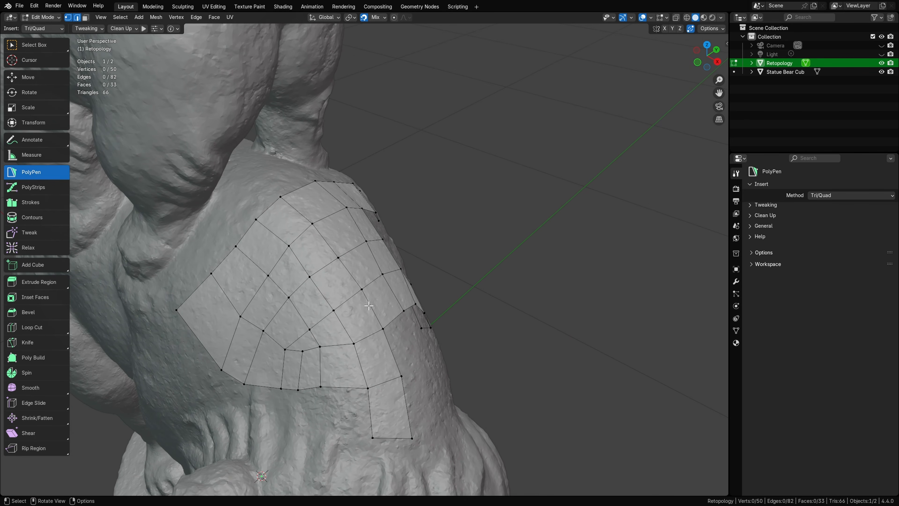
left_click(43, 190)
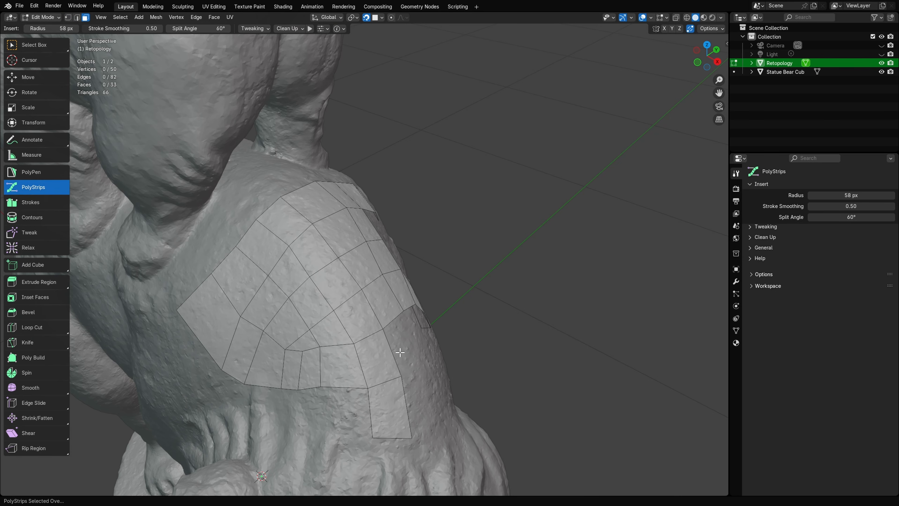
middle_click_drag(370, 319, 364, 320)
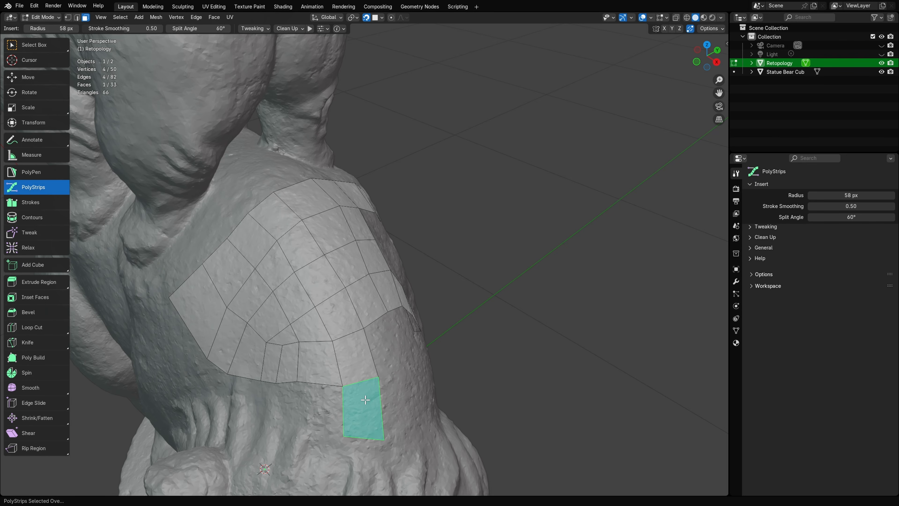
left_click(273, 213, "ctrl+shift")
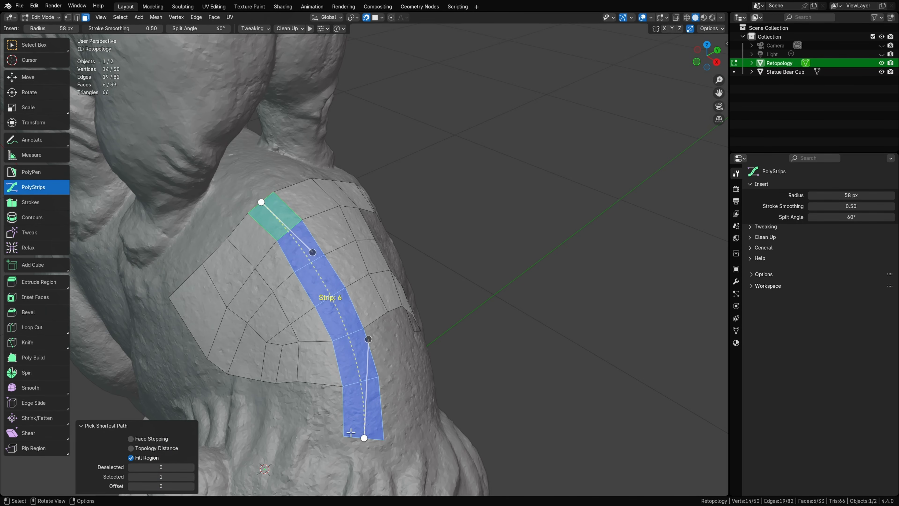
middle_click_drag(429, 293, 429, 268)
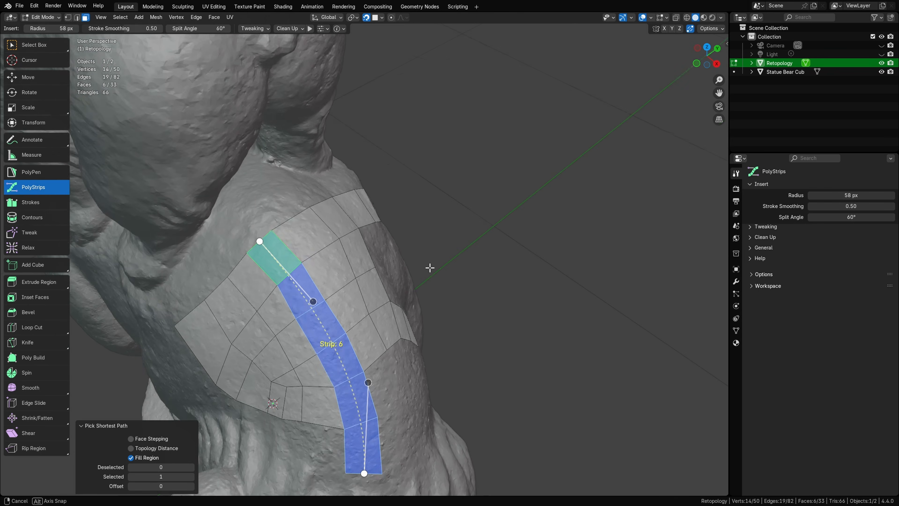
Step: Reshape the selected strip by moving its end points and curve handles, trying proportional editing for some of the moves
mouse_move(260, 242)
left_mouse_down()
mouse_move(277, 232)
mouse_move(253, 238)
mouse_move(269, 227)
mouse_move(280, 235)
mouse_move(267, 245)
mouse_move(297, 229)
mouse_move(251, 213)
mouse_move(314, 275)
mouse_move(275, 225)
mouse_move(297, 237)
mouse_move(266, 231)
left_mouse_up()
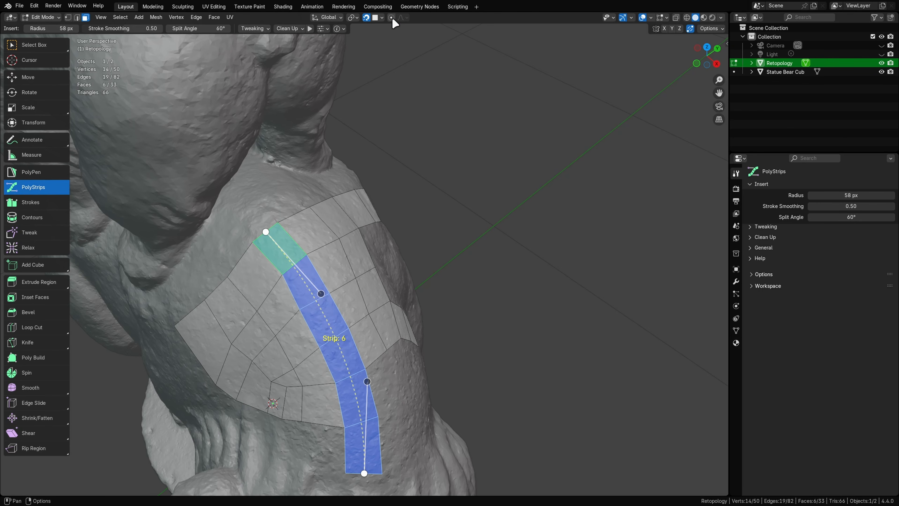
left_click_drag(264, 233, 272, 214)
left_click_drag(331, 279, 348, 272)
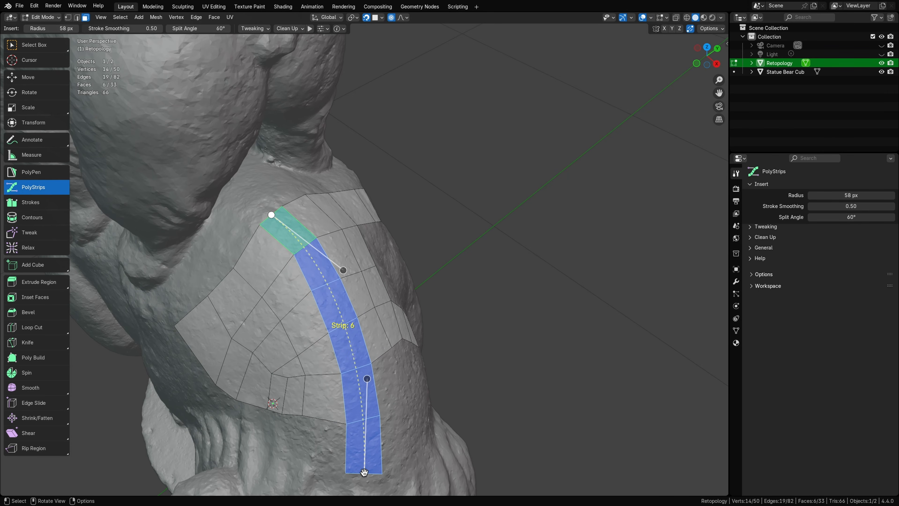
mouse_move(364, 472)
left_mouse_down()
mouse_move(363, 435)
mouse_move(364, 468)
left_mouse_up()
mouse_move(367, 373)
left_mouse_down()
mouse_move(390, 367)
mouse_move(349, 377)
mouse_move(369, 363)
mouse_move(368, 375)
left_mouse_up()
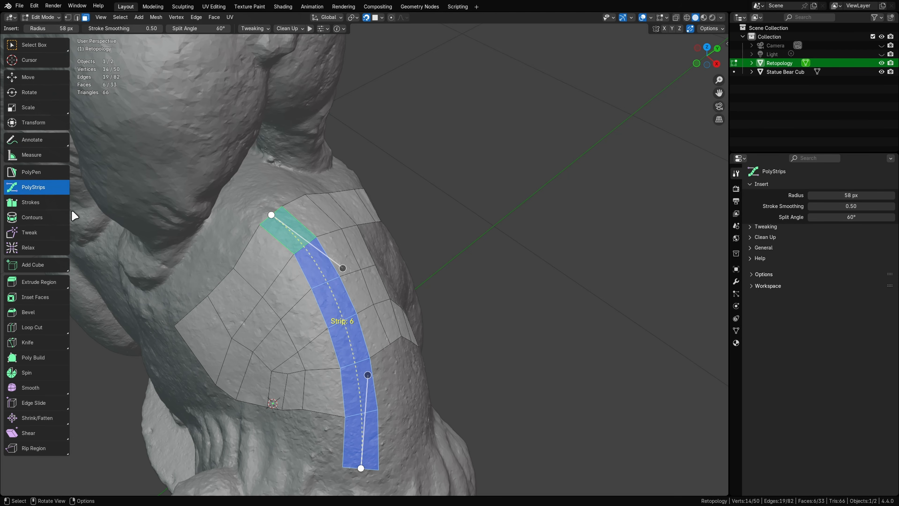
Step: Even out the quads on the back beside the selected strip with the Tweak brush
left_click(53, 237)
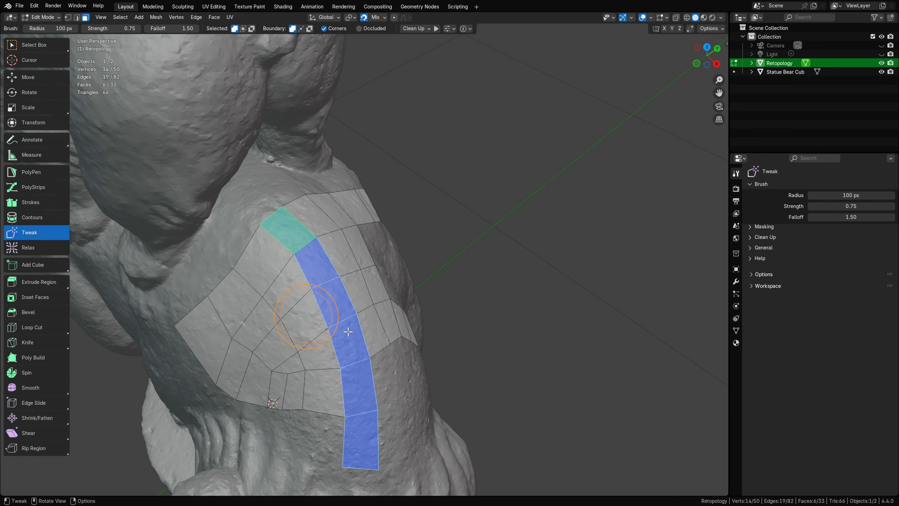
mouse_move(441, 346)
middle_mouse_down()
mouse_move(409, 328)
mouse_move(410, 317)
mouse_move(381, 342)
middle_mouse_up()
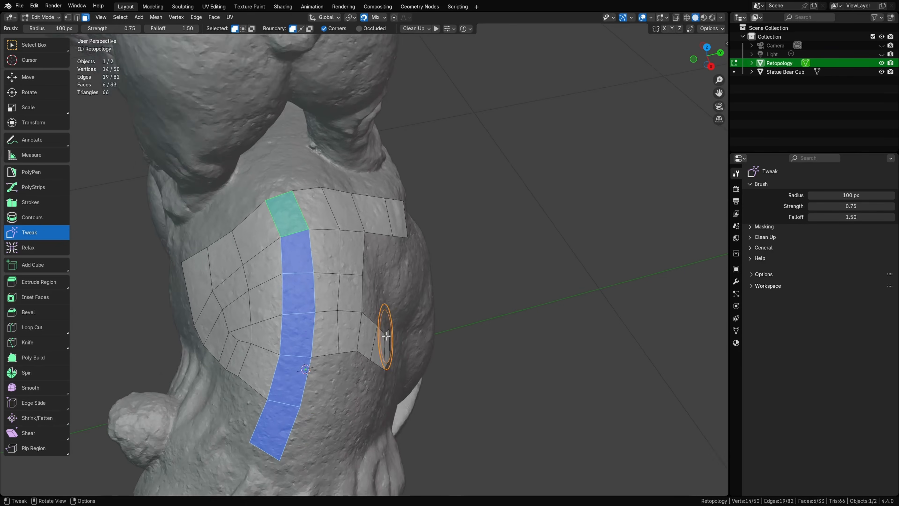
left_click_drag(328, 325, 337, 331)
left_click_drag(360, 327, 367, 329)
left_click_drag(364, 281, 369, 282)
left_click_drag(333, 280, 336, 282)
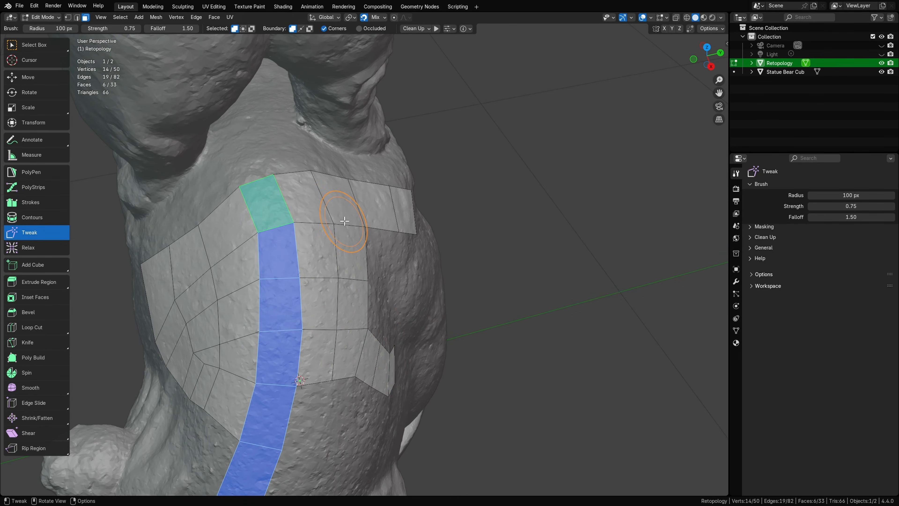
left_click_drag(334, 226, 332, 224)
Step: Nudge a larger area of the patch on the strip's other side with the Tweak brush from a more distant view
mouse_move(336, 256)
middle_mouse_down()
mouse_move(382, 264)
mouse_move(376, 258)
middle_mouse_up()
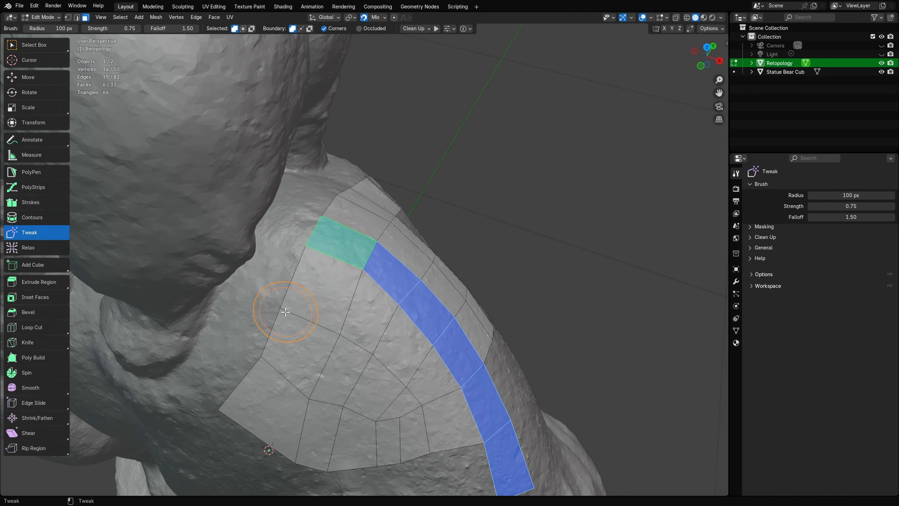
scroll(361, 347, "down", 5)
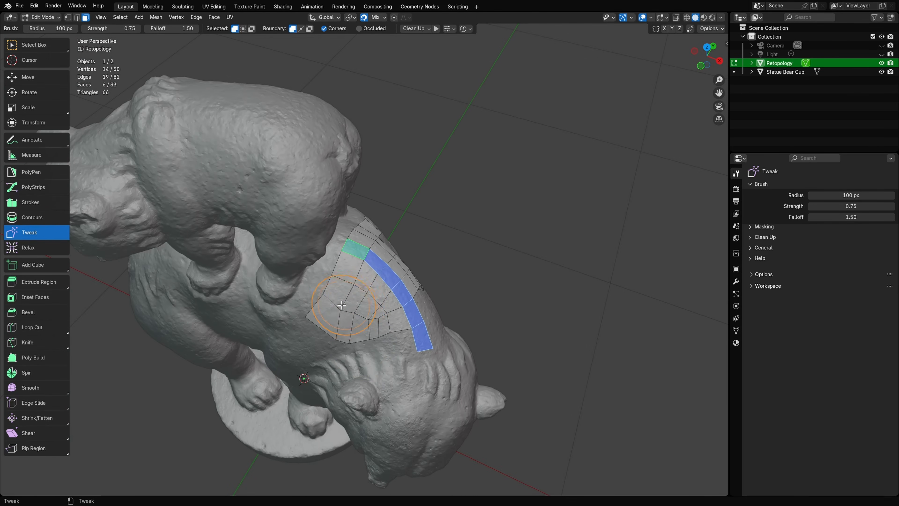
middle_click_drag(356, 300, 345, 305)
left_click_drag(345, 306, 334, 306)
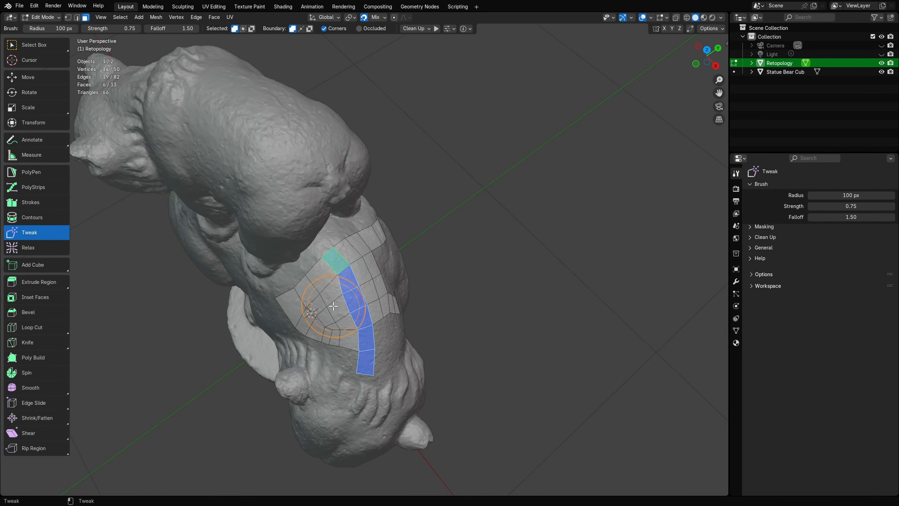
Step: Set the Tweak brush radius to 165 px and its strength to 1.00
middle_click_drag(380, 299, 330, 296)
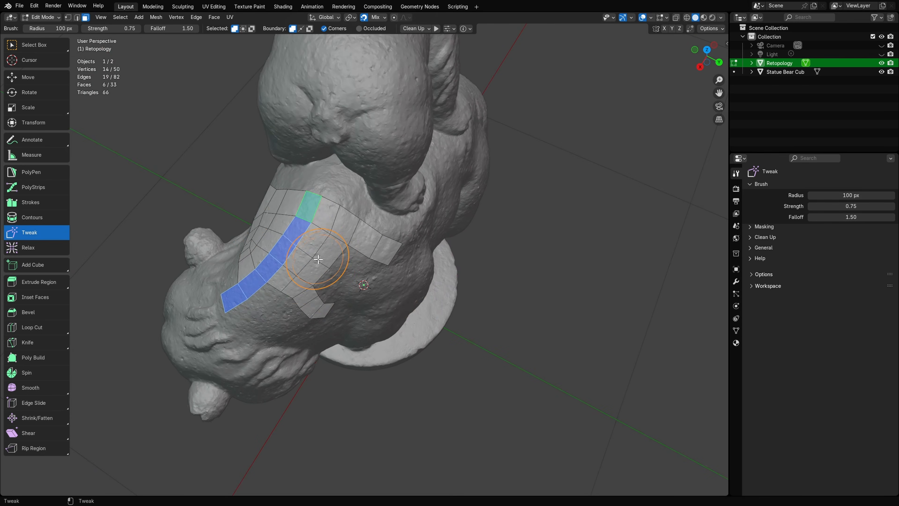
key("f")
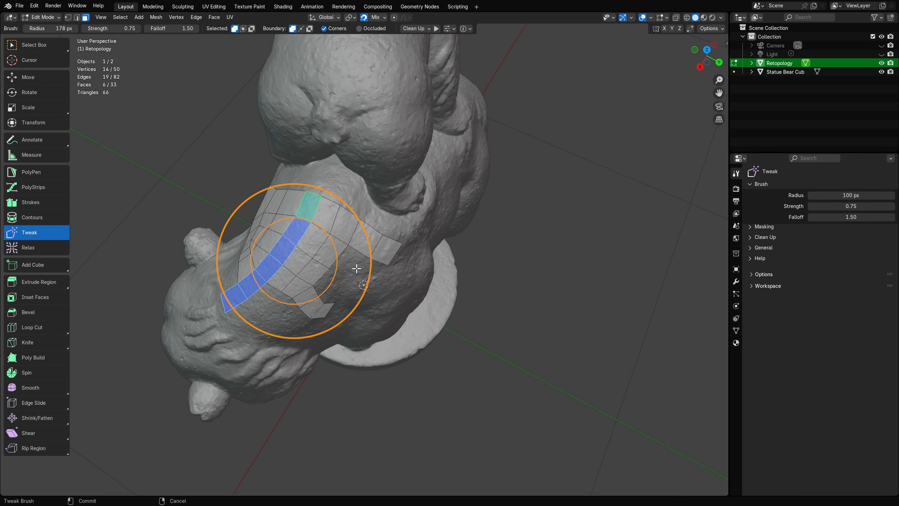
left_click(348, 269)
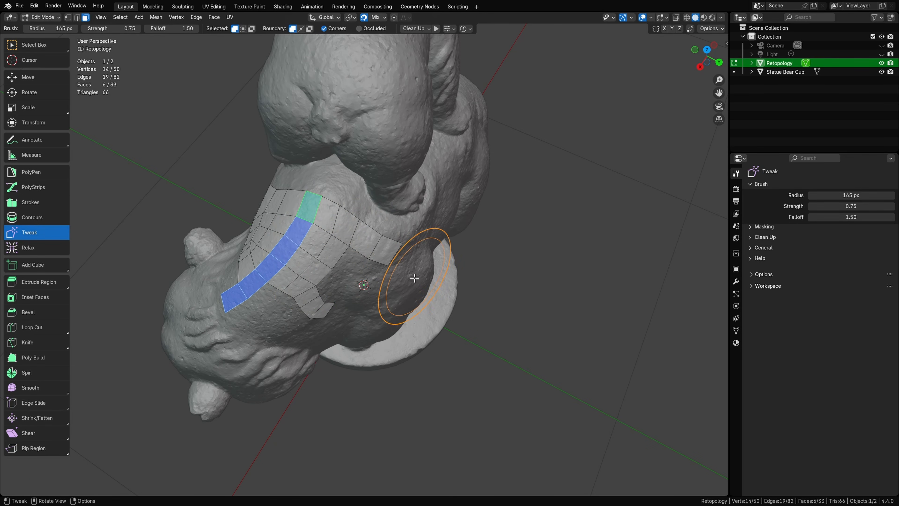
middle_click_drag(414, 282, 387, 272)
key("shift+f")
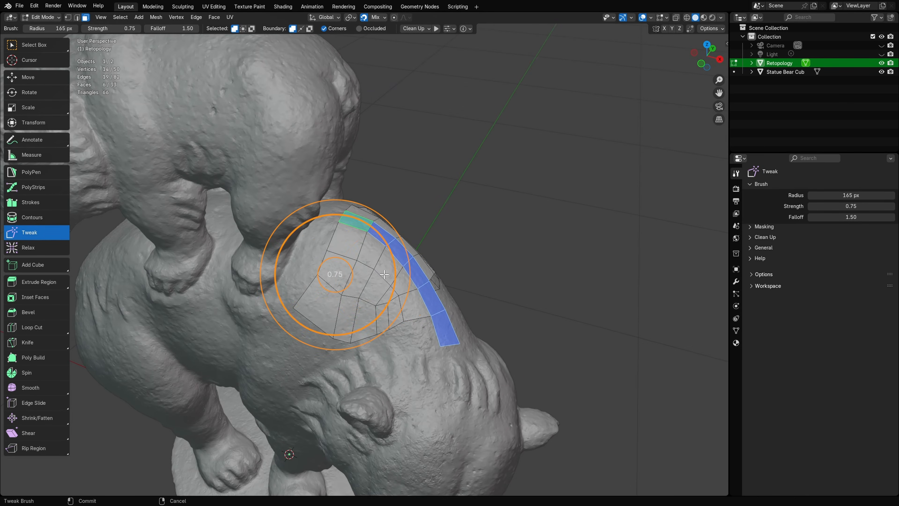
left_click(428, 272)
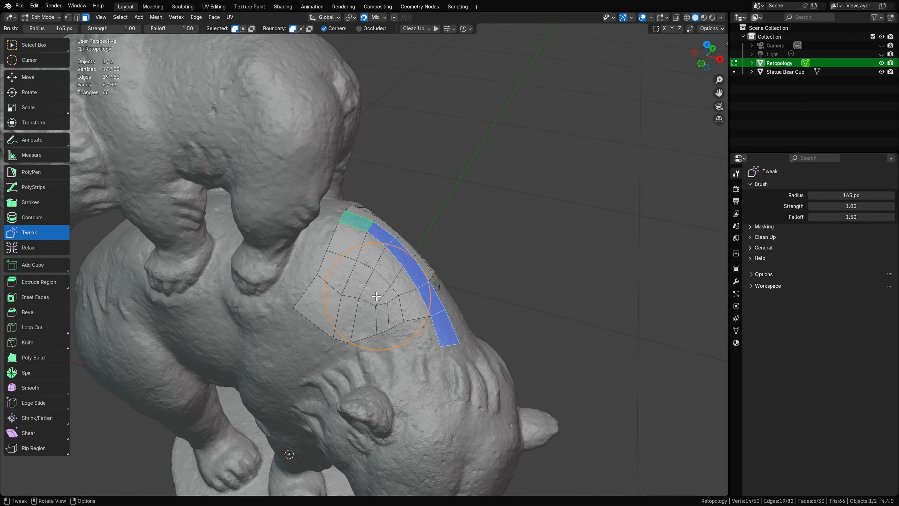
Step: Lower the Tweak brush strength to 0.44
middle_click_drag(429, 273, 330, 294)
mouse_move(330, 299)
left_mouse_down()
mouse_move(305, 302)
mouse_move(308, 284)
mouse_move(348, 304)
mouse_move(340, 306)
left_mouse_up()
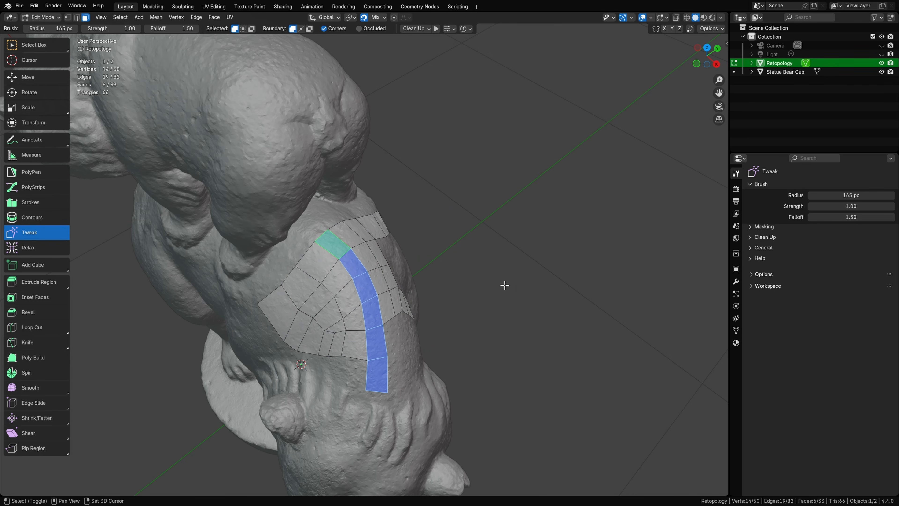
key("shift+f")
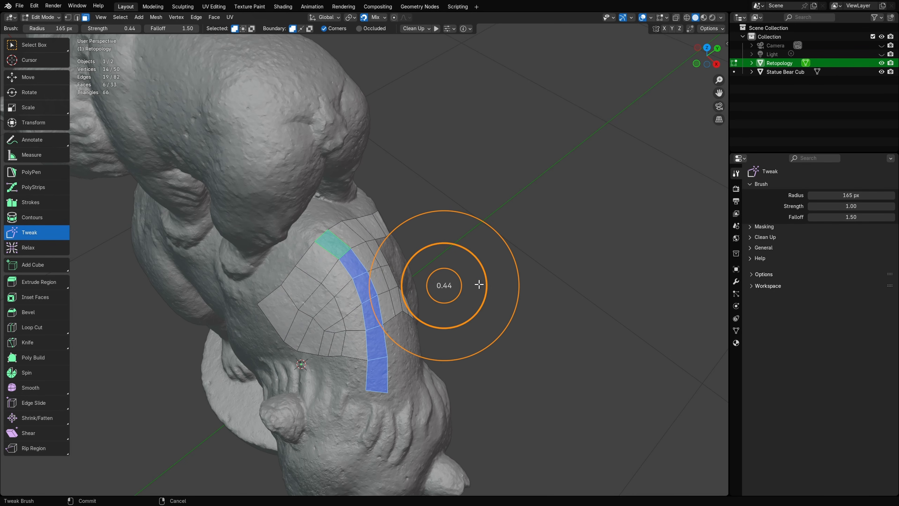
left_click(479, 285)
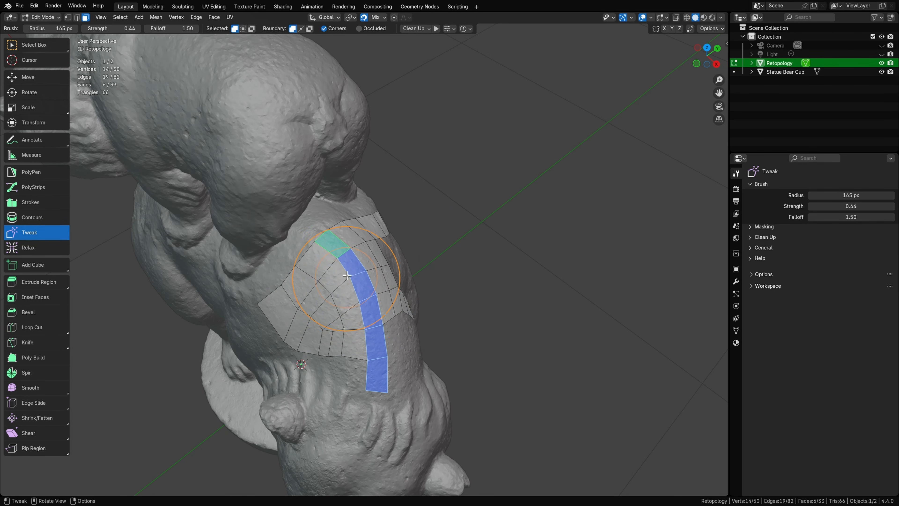
Step: Set the Tweak brush strength to 0.86
key("shift+f")
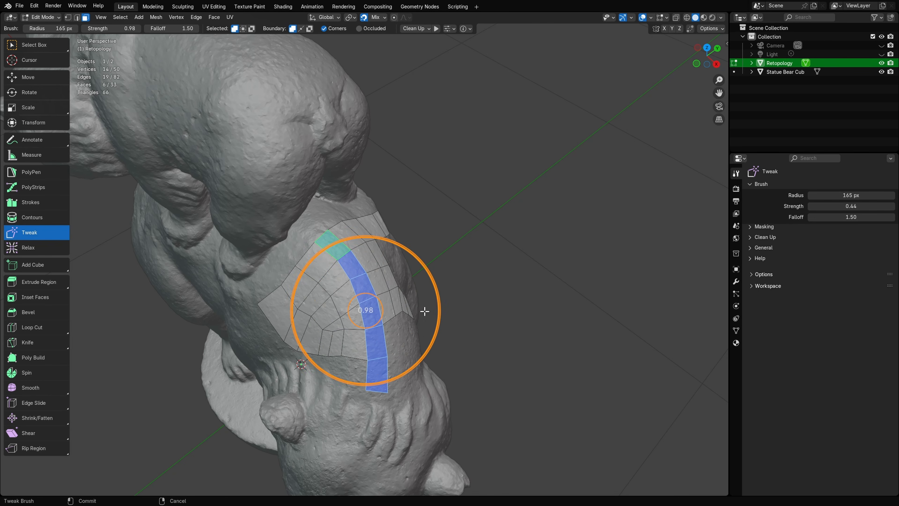
left_click(419, 311)
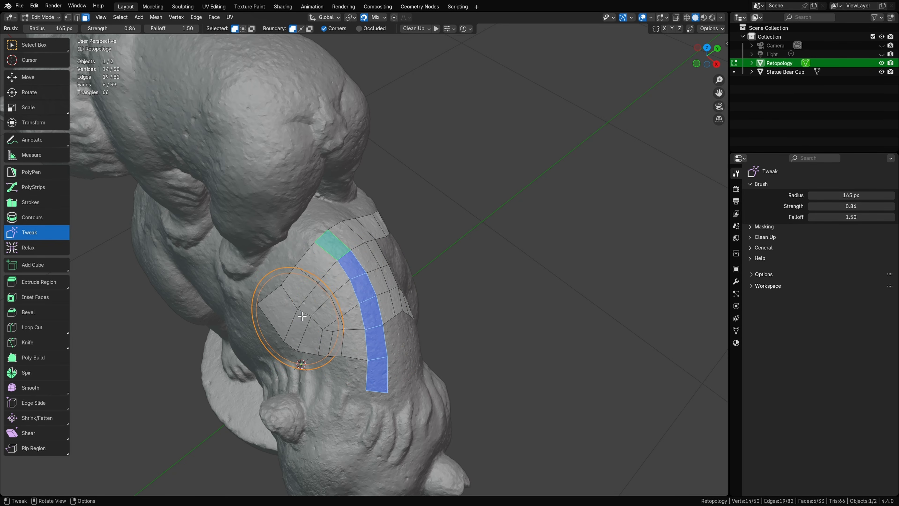
left_click_drag(302, 316, 383, 292)
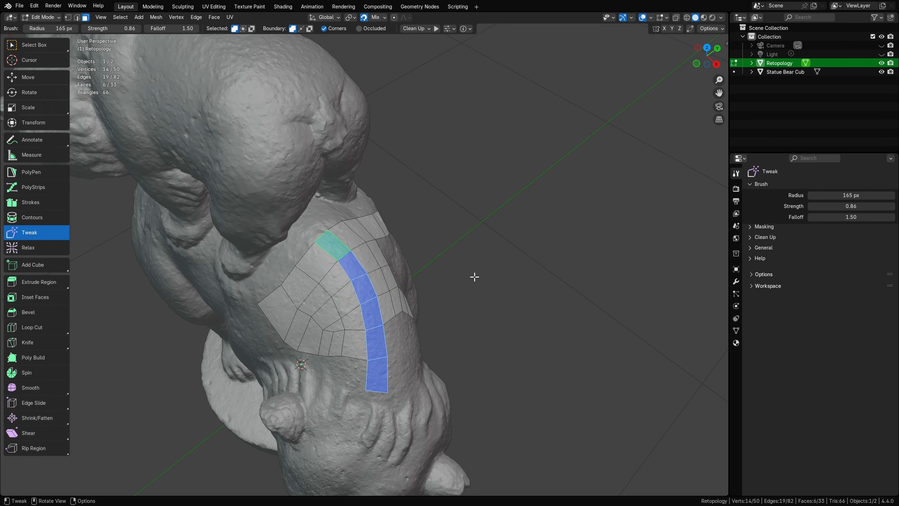
Step: Set the Tweak brush falloff to 99.00 and nudge the patch around the selected strip
key("ctrl+f")
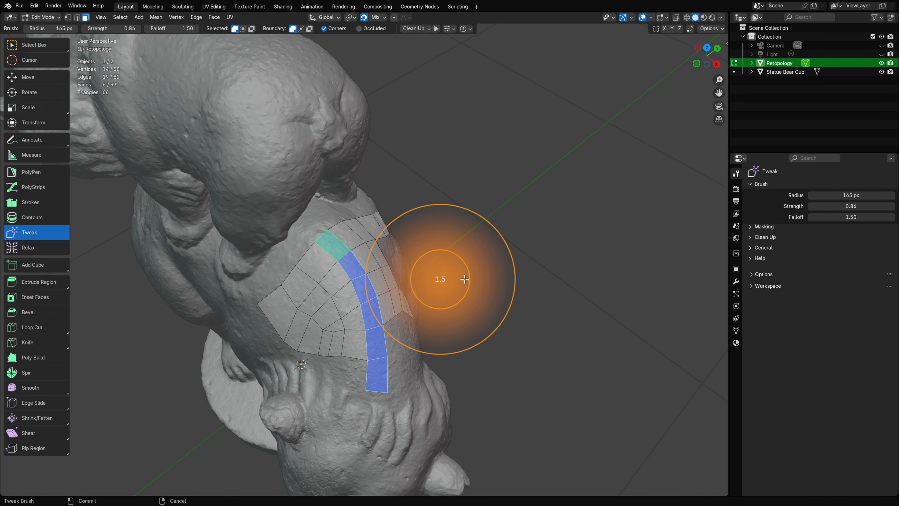
left_click(511, 273)
left_click_drag(332, 297, 325, 294)
scroll(396, 297, "down", 1)
middle_click_drag(395, 297, 351, 302)
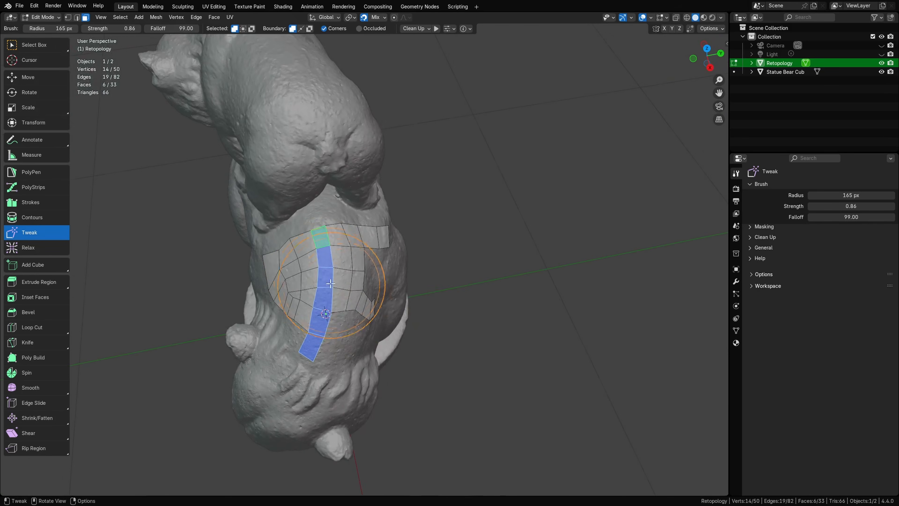
left_click_drag(326, 278, 321, 275)
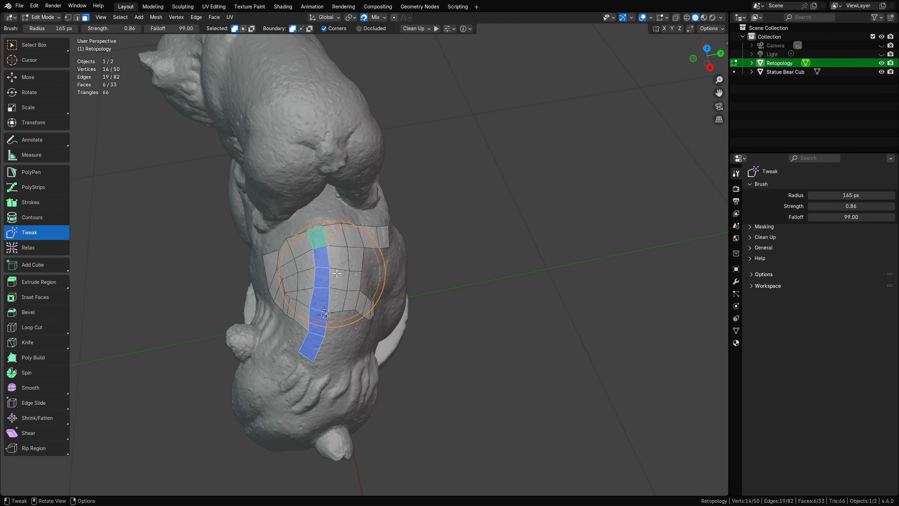
Step: Lower the Tweak brush falloff to 6.17 and nudge the middle of the patch
key("ctrl+f")
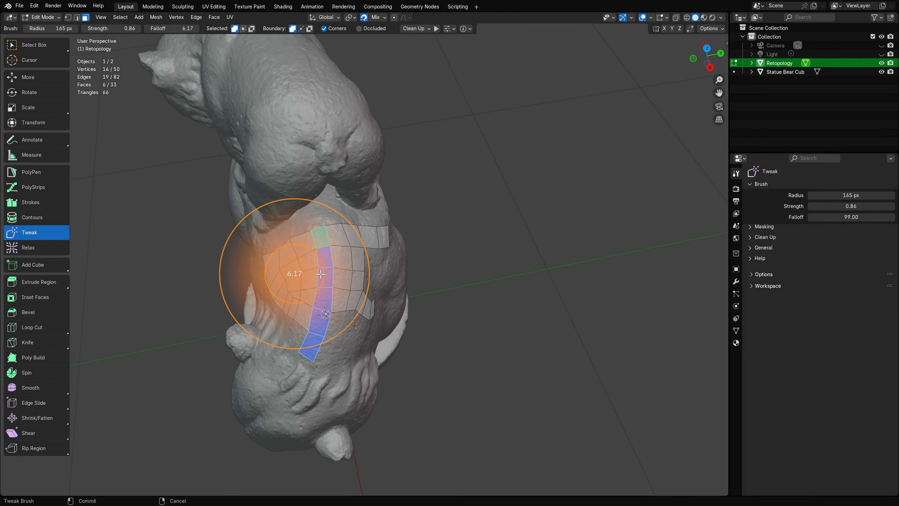
left_click(320, 273)
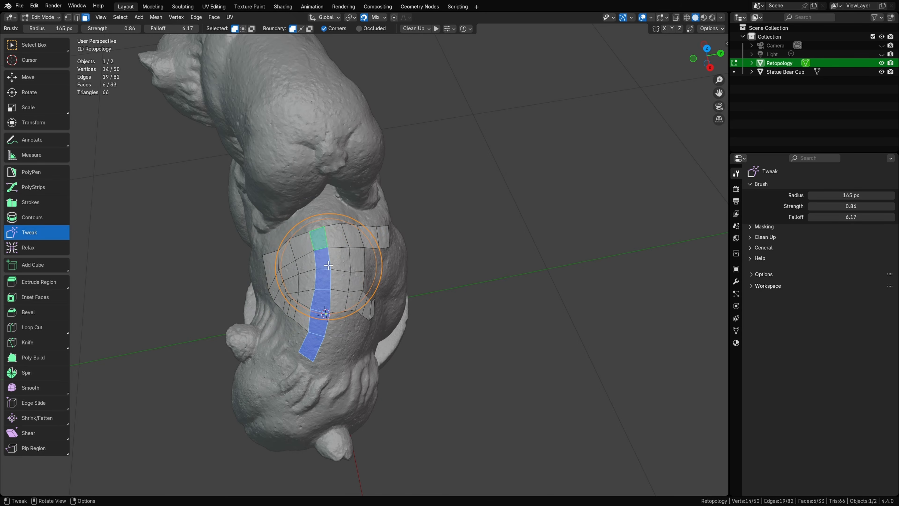
scroll(328, 265, "up", 2)
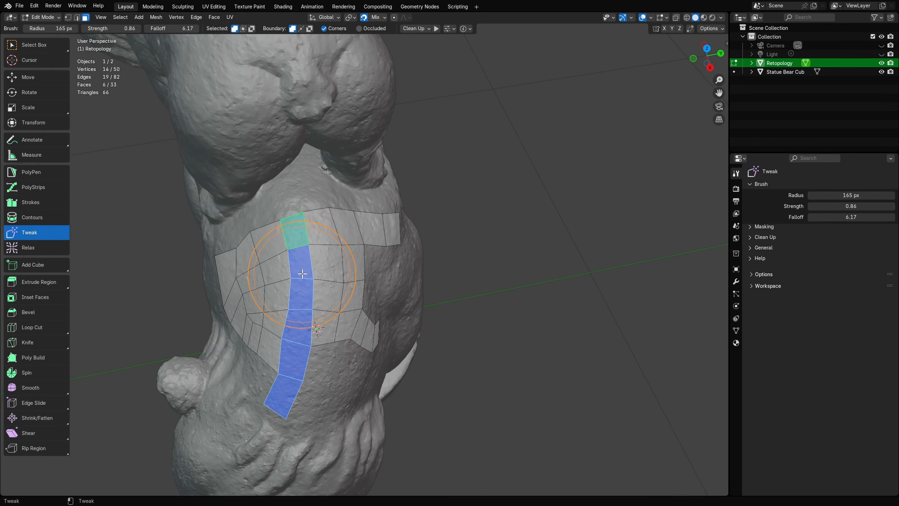
Step: Limit the Tweak brush's Selected masking to Only and nudge the selected strip from the side of the statue
left_click(771, 228)
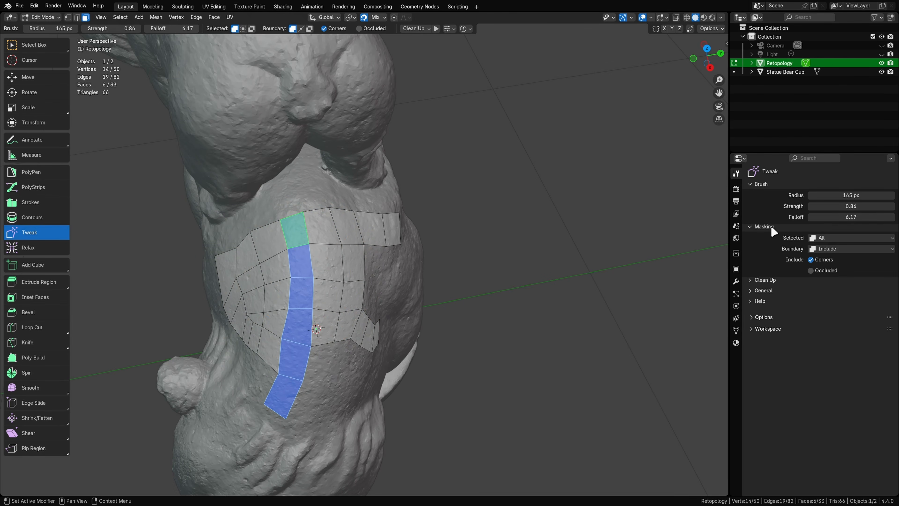
middle_click_drag(604, 314, 401, 342)
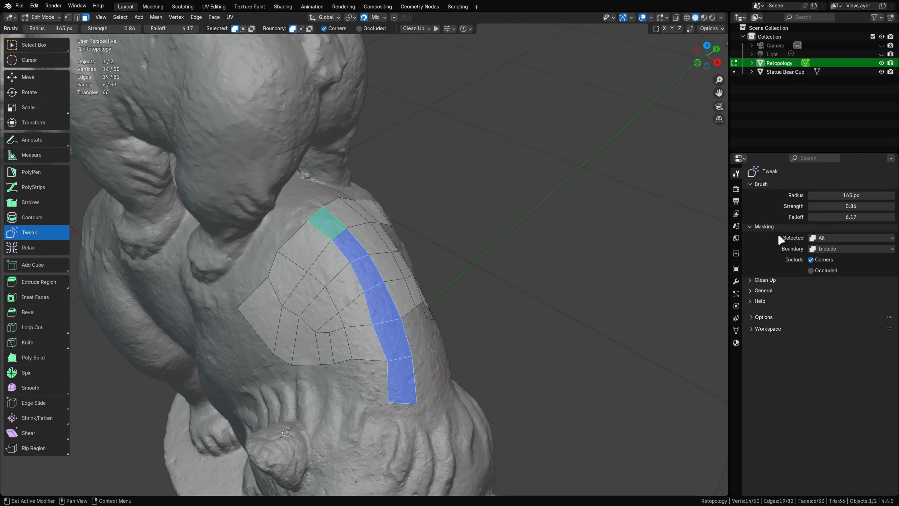
left_click(851, 239)
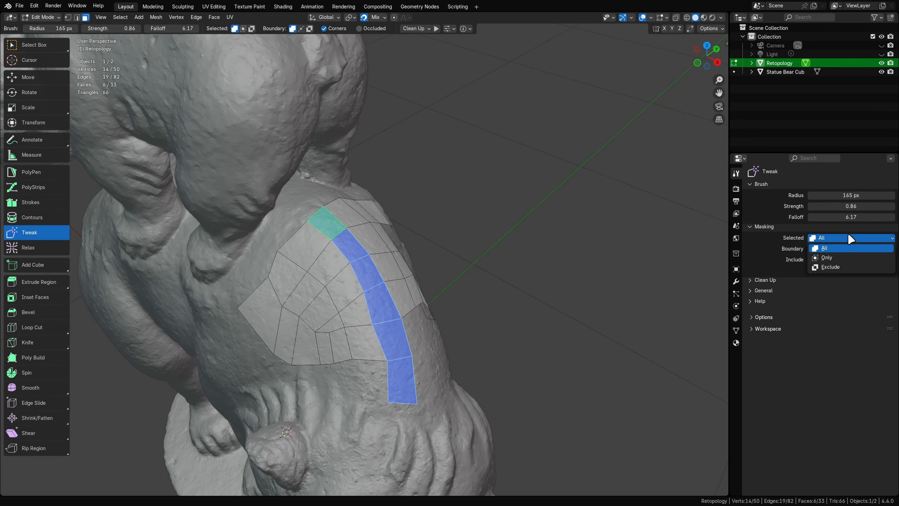
left_click(830, 258)
middle_click_drag(354, 315, 336, 296)
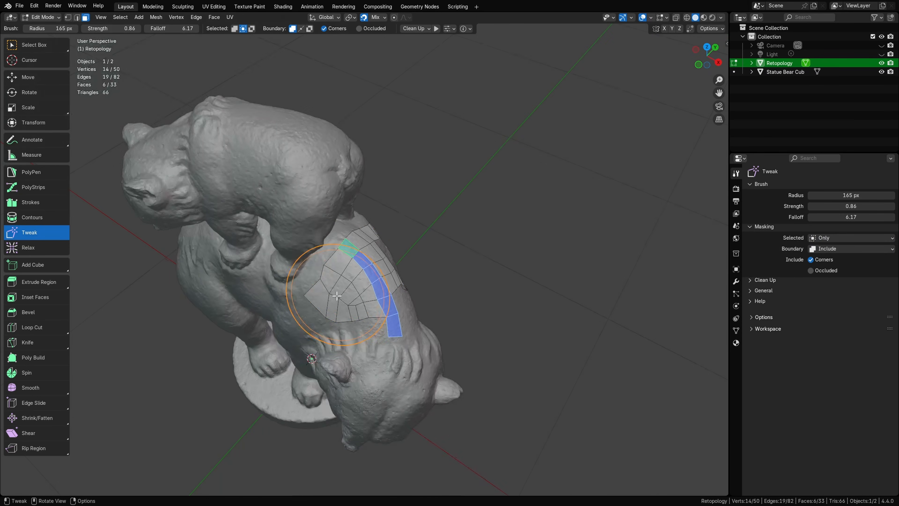
mouse_move(336, 295)
left_mouse_down()
mouse_move(349, 269)
mouse_move(352, 276)
left_mouse_up()
Step: Try the Exclude option of the Selected masking on the patch's unselected faces and return the masking to All
left_click(837, 238)
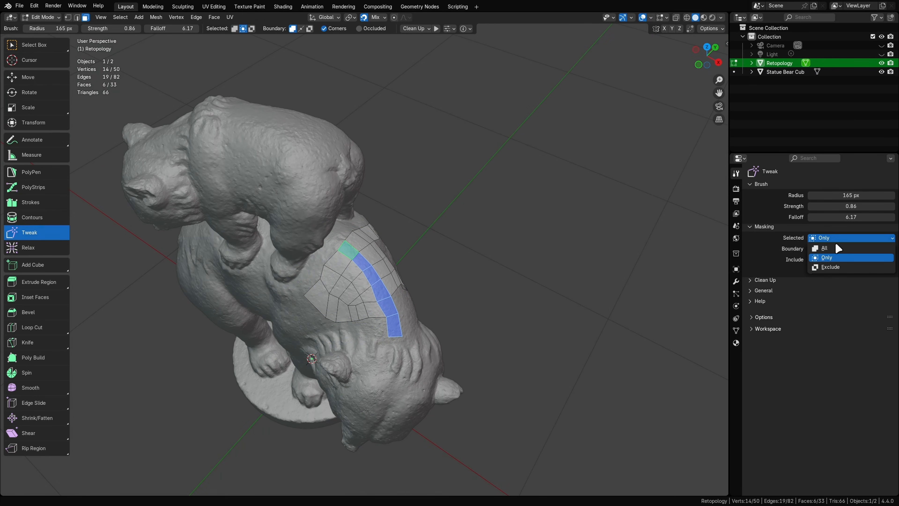
left_click(831, 267)
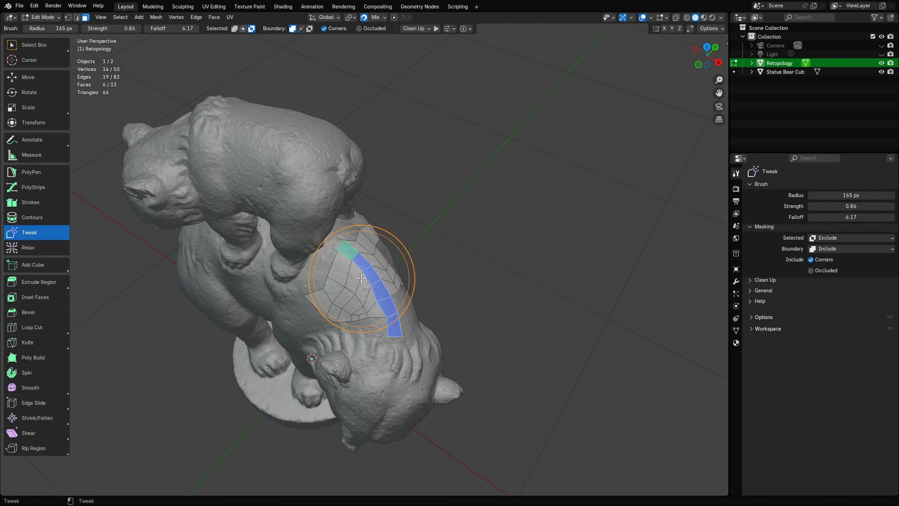
left_click(845, 238)
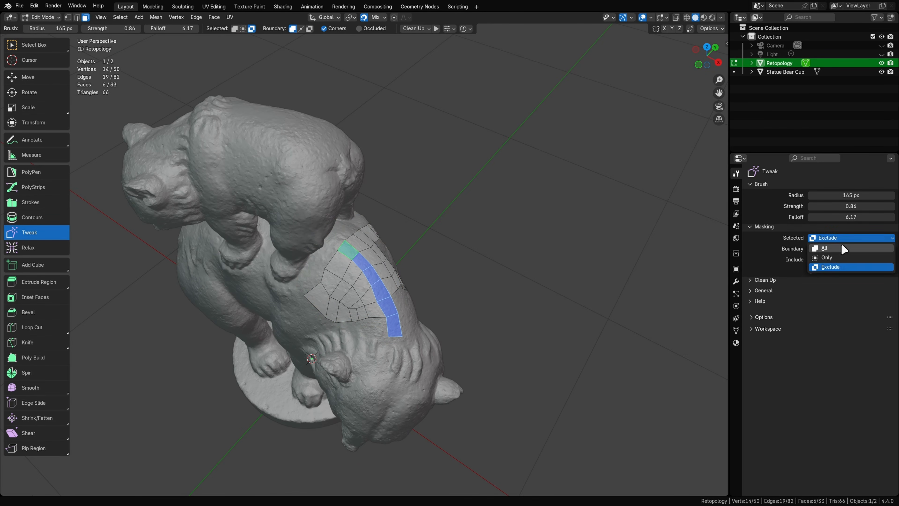
left_click(857, 248)
Step: Set the Tweak brush's Boundary masking to Exclude and nudge the patch's interior vertices
left_click(861, 248)
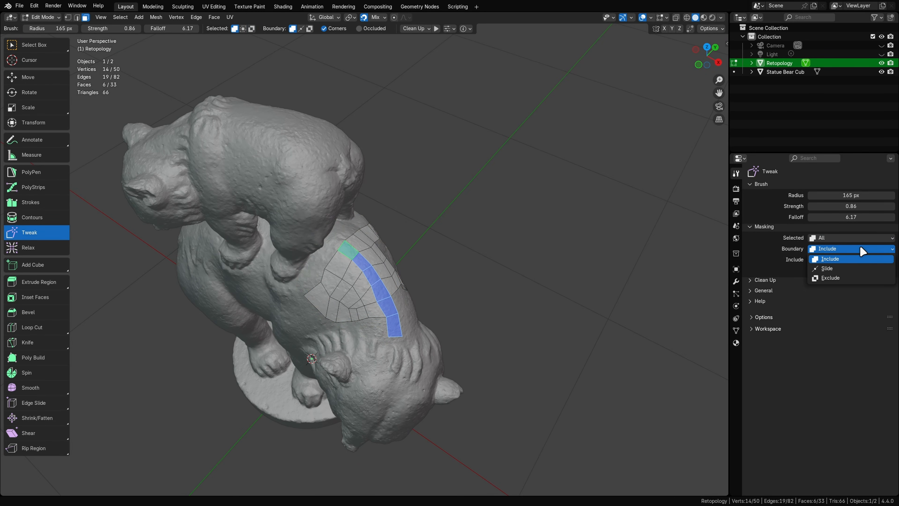
left_click(837, 261)
mouse_move(332, 305)
left_mouse_down()
mouse_move(356, 294)
mouse_move(342, 294)
left_mouse_up()
left_click(822, 248)
left_click(845, 260)
Step: Set the Boundary masking to Slide and, with a 110 px brush radius, slide boundary vertices on both sides of the patch
left_click(840, 249)
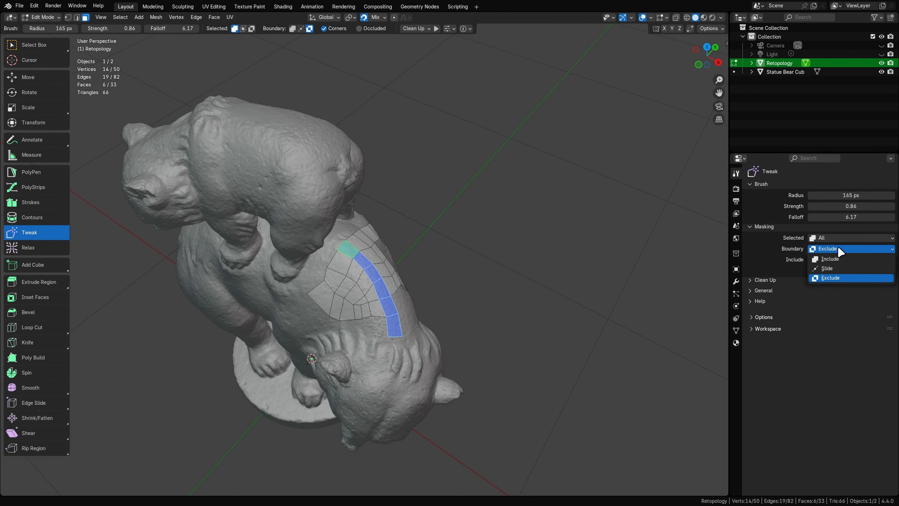
left_click(841, 268)
scroll(356, 326, "up", 2)
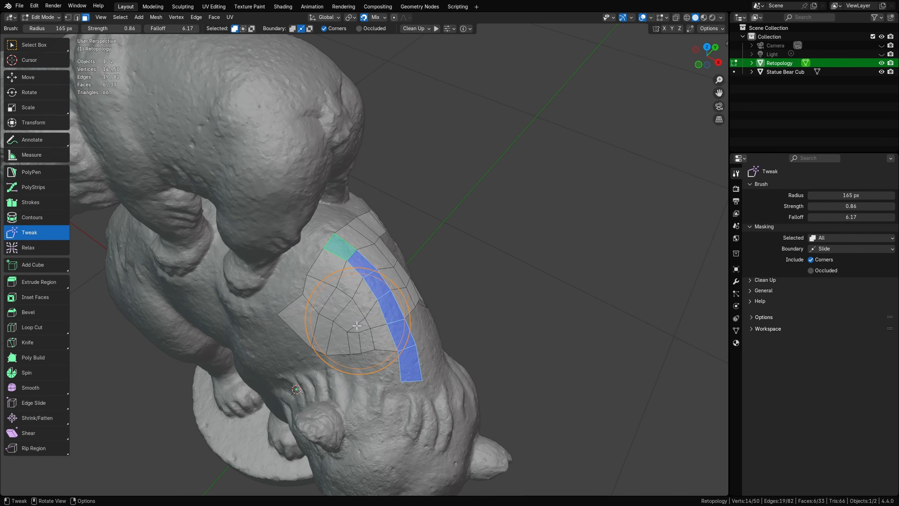
key("f")
left_click(332, 363)
mouse_move(314, 350)
left_mouse_down()
mouse_move(294, 333)
mouse_move(306, 344)
left_mouse_up()
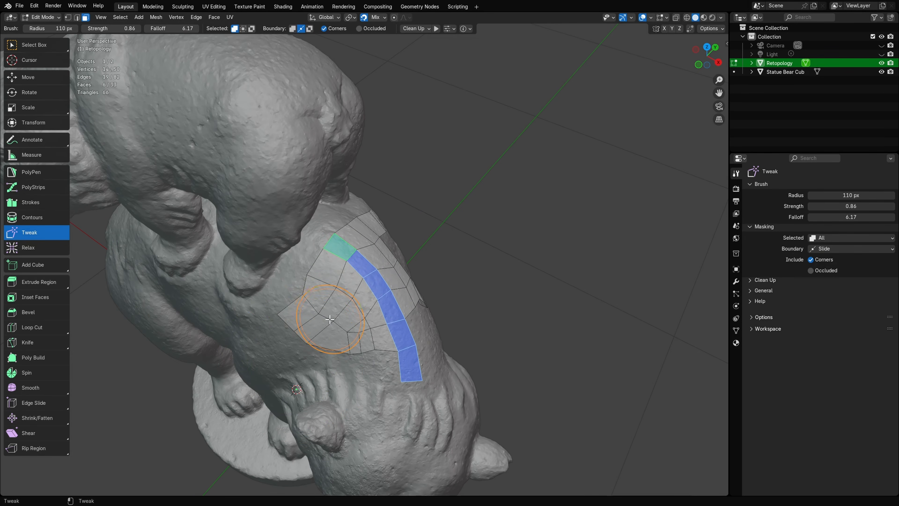
left_click_drag(321, 313, 305, 311)
mouse_move(293, 292)
middle_mouse_down()
mouse_move(420, 279)
mouse_move(349, 209)
mouse_move(438, 251)
mouse_move(333, 199)
middle_mouse_up()
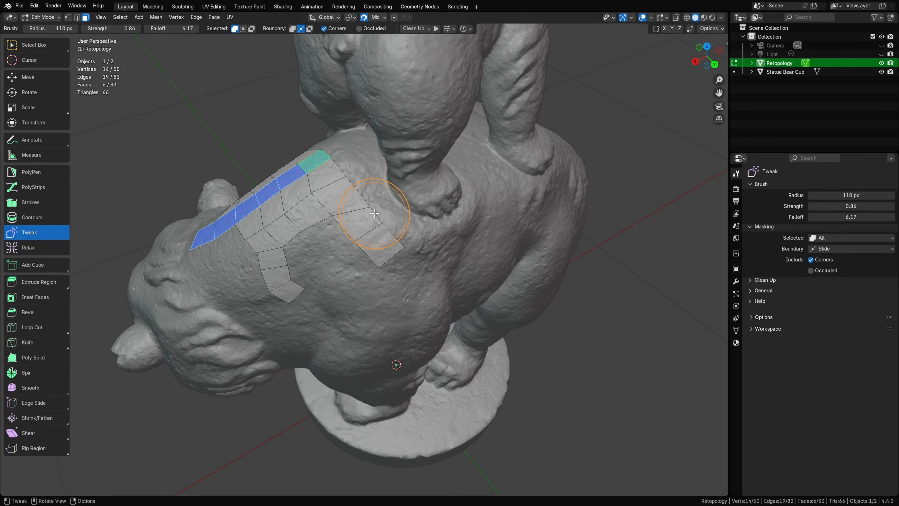
left_click_drag(375, 212, 360, 196)
mouse_move(368, 201)
middle_mouse_down()
mouse_move(291, 266)
mouse_move(339, 294)
middle_mouse_up()
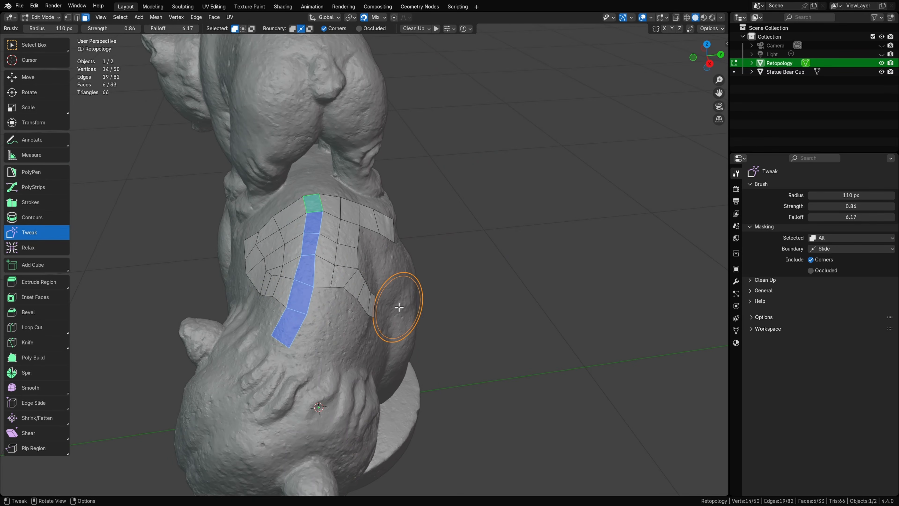
Step: Return the Boundary masking to Include and nudge the patch with the Tweak brush
left_click(822, 249)
left_click(820, 257)
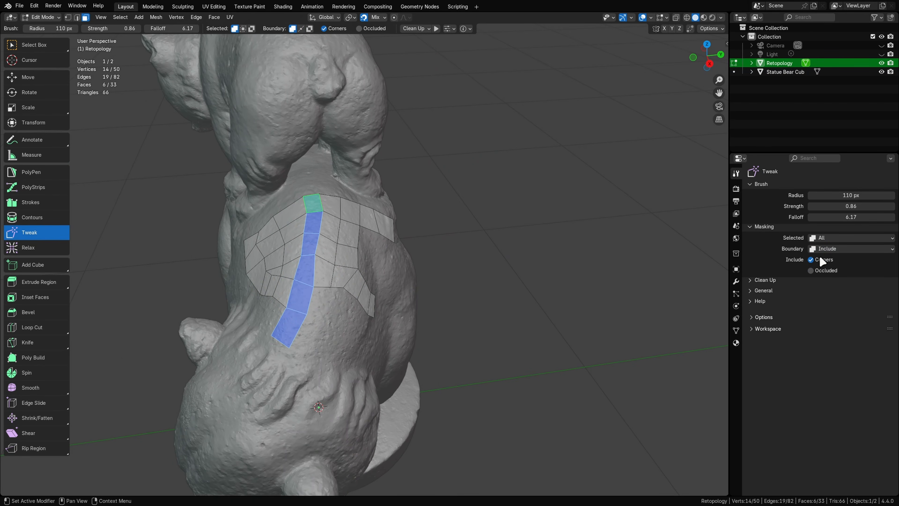
middle_click_drag(391, 328, 353, 317)
scroll(353, 317, "up", 1)
left_click_drag(310, 301, 317, 297)
left_click_drag(205, 277, 206, 282)
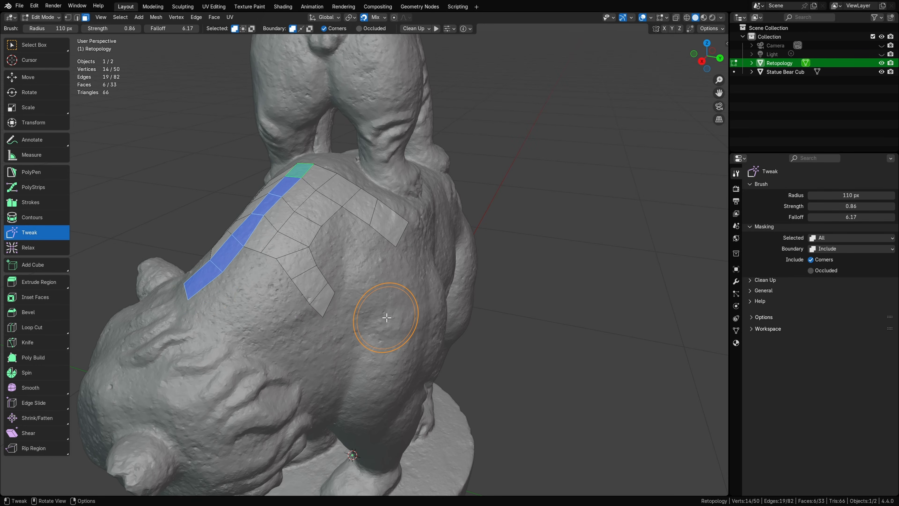
mouse_move(301, 281)
middle_mouse_down()
mouse_move(458, 270)
mouse_move(447, 256)
middle_mouse_up()
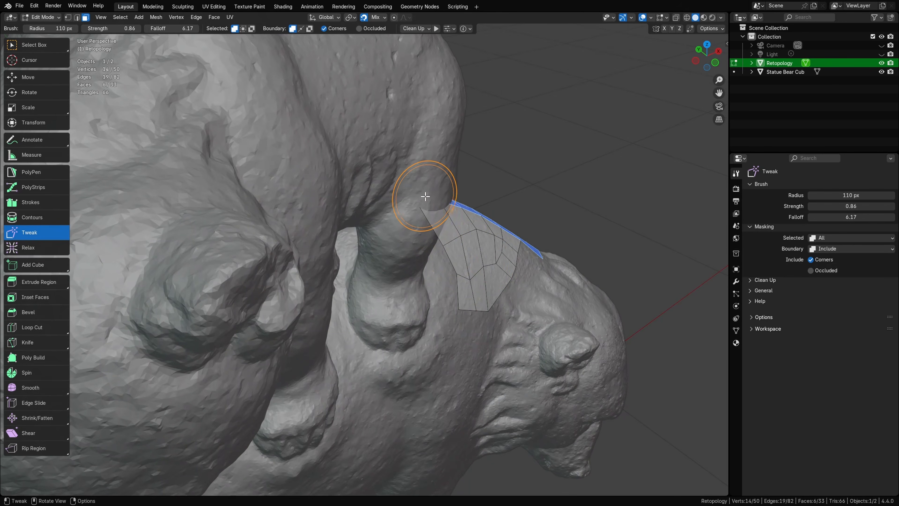
middle_click_drag(424, 195, 440, 221)
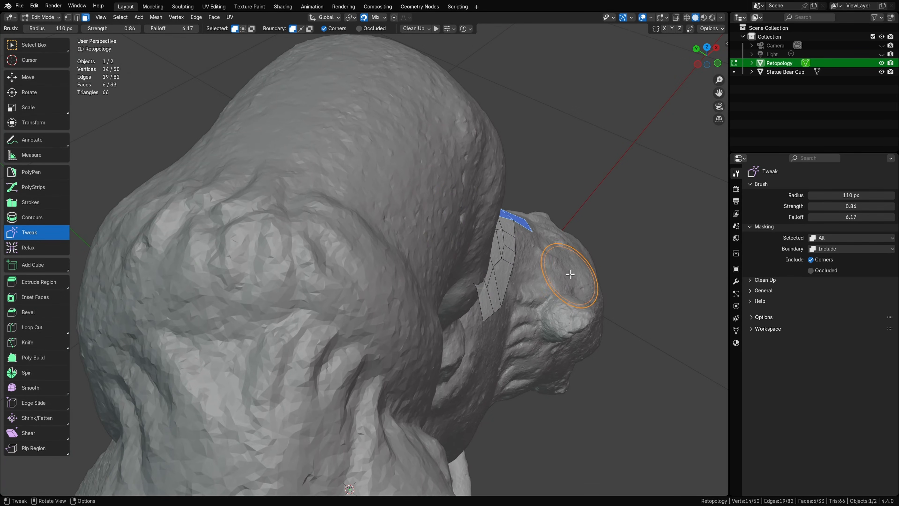
mouse_move(556, 261)
middle_mouse_down()
mouse_move(508, 253)
mouse_move(462, 265)
middle_mouse_up()
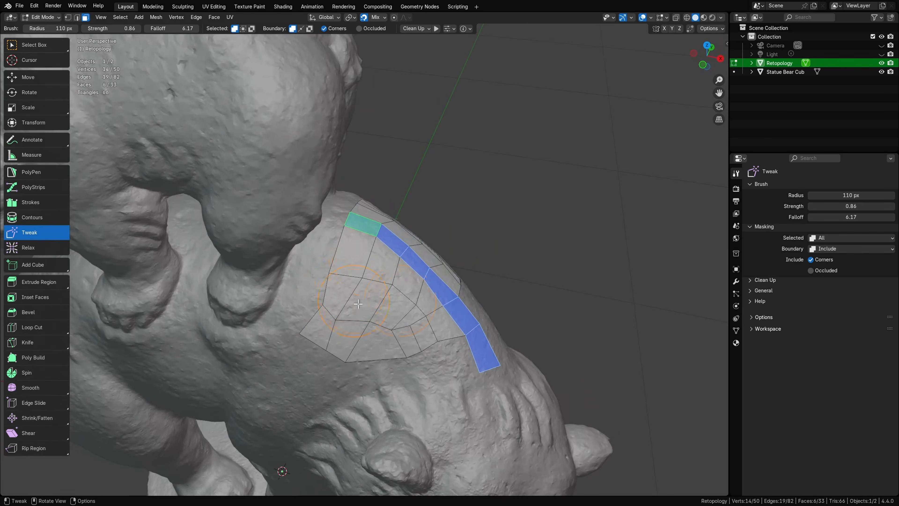
middle_click_drag(416, 297, 402, 321)
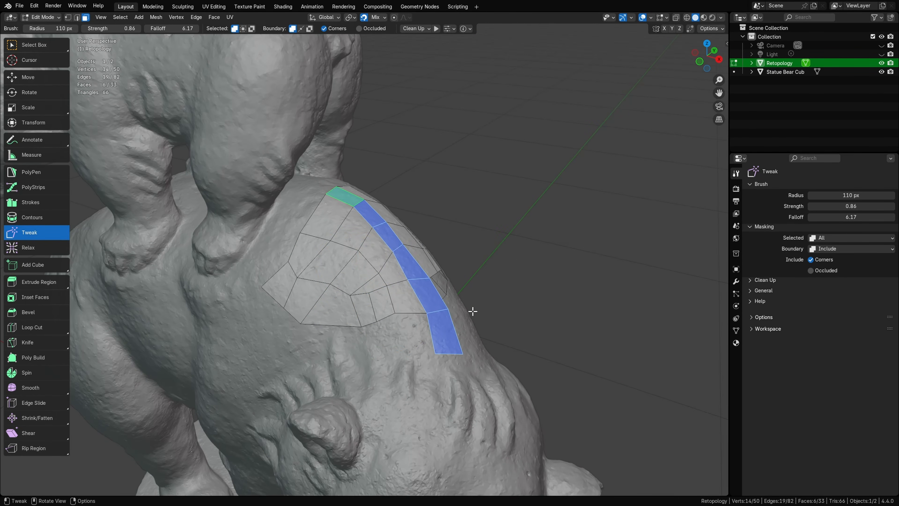
Step: Smooth the patch around the selected strip with the Relax brush
left_click(50, 249)
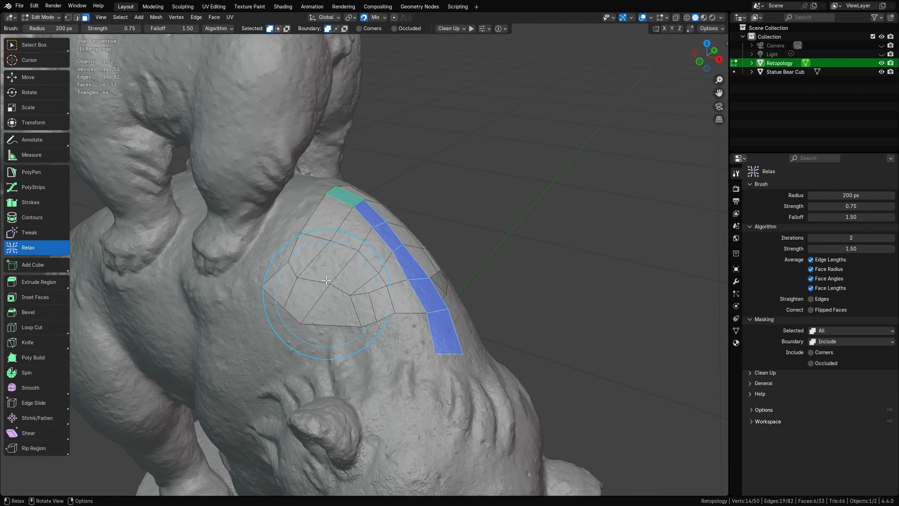
middle_click_drag(418, 268, 391, 241)
mouse_move(359, 287)
left_mouse_down()
mouse_move(313, 338)
mouse_move(308, 294)
mouse_move(338, 262)
left_mouse_up()
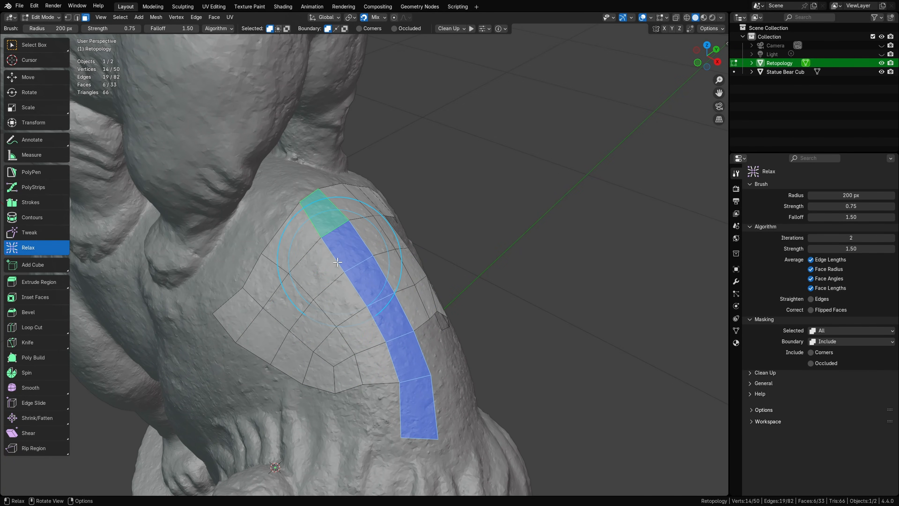
middle_click_drag(337, 262, 353, 283)
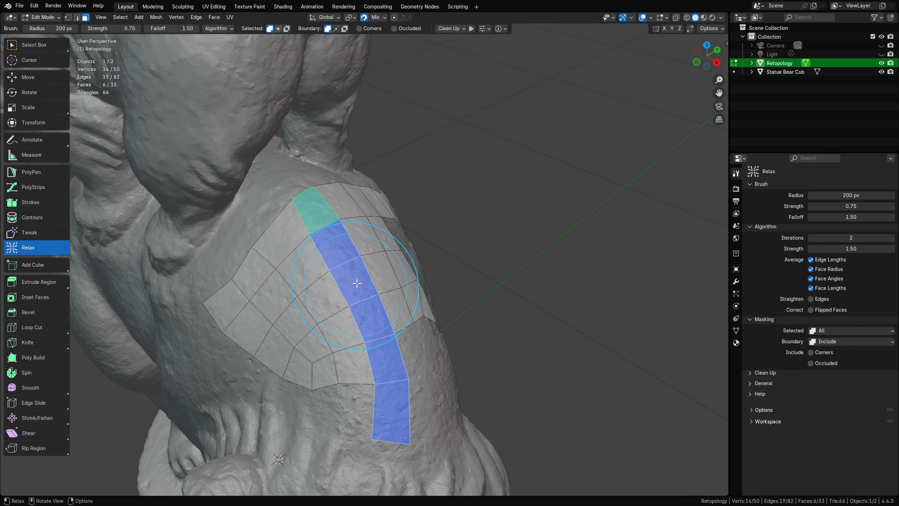
left_click_drag(357, 283, 379, 337)
Step: Relax the faces out toward the patch's outer edges on both sides of the strip
mouse_move(379, 337)
middle_mouse_down()
mouse_move(435, 346)
mouse_move(428, 349)
mouse_move(412, 328)
middle_mouse_up()
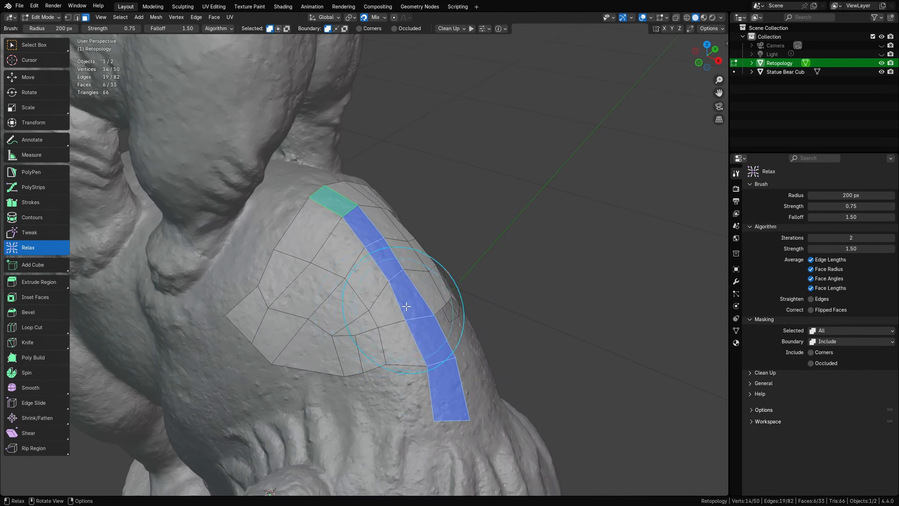
mouse_move(402, 314)
left_mouse_down()
mouse_move(340, 326)
mouse_move(298, 350)
mouse_move(290, 283)
mouse_move(346, 312)
mouse_move(365, 266)
mouse_move(311, 275)
mouse_move(351, 308)
mouse_move(283, 292)
left_mouse_up()
middle_click_drag(476, 337, 389, 342)
mouse_move(283, 280)
left_mouse_down()
mouse_move(291, 241)
mouse_move(293, 326)
left_mouse_up()
middle_click_drag(293, 329, 397, 329)
Step: Turn off Face Lengths averaging, enable straightening of Edges, and relax the patch on both sides of the strip
left_click(829, 288)
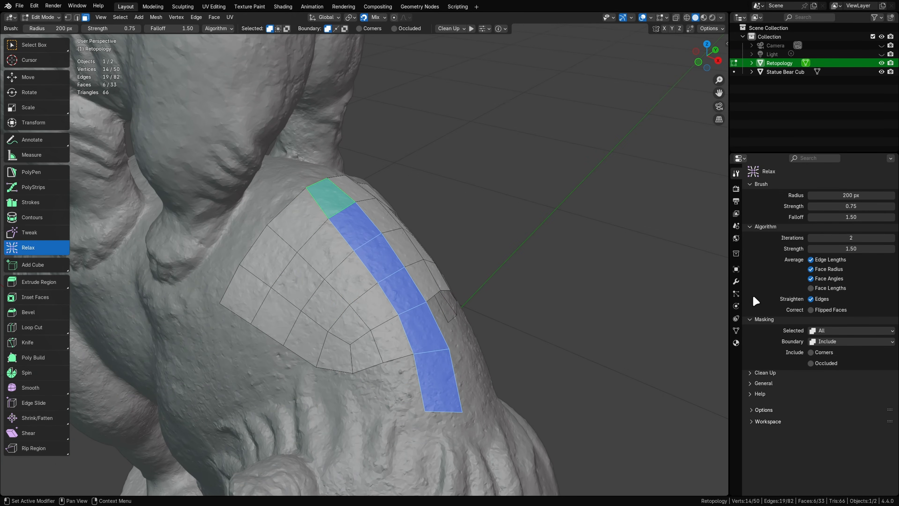
mouse_move(386, 327)
left_mouse_down()
mouse_move(361, 314)
mouse_move(329, 252)
left_mouse_up()
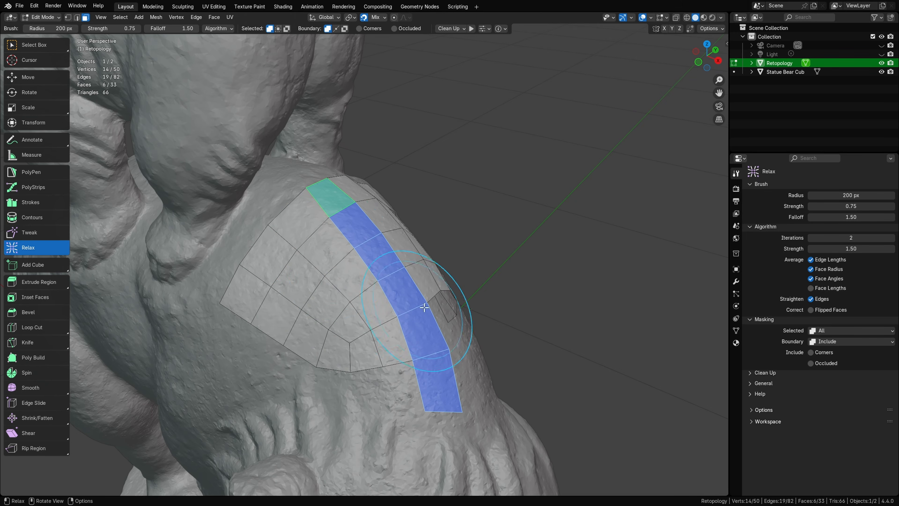
mouse_move(554, 310)
middle_mouse_down()
mouse_move(490, 325)
mouse_move(426, 312)
middle_mouse_up()
mouse_move(285, 266)
left_mouse_down()
mouse_move(407, 152)
mouse_move(283, 176)
left_mouse_up()
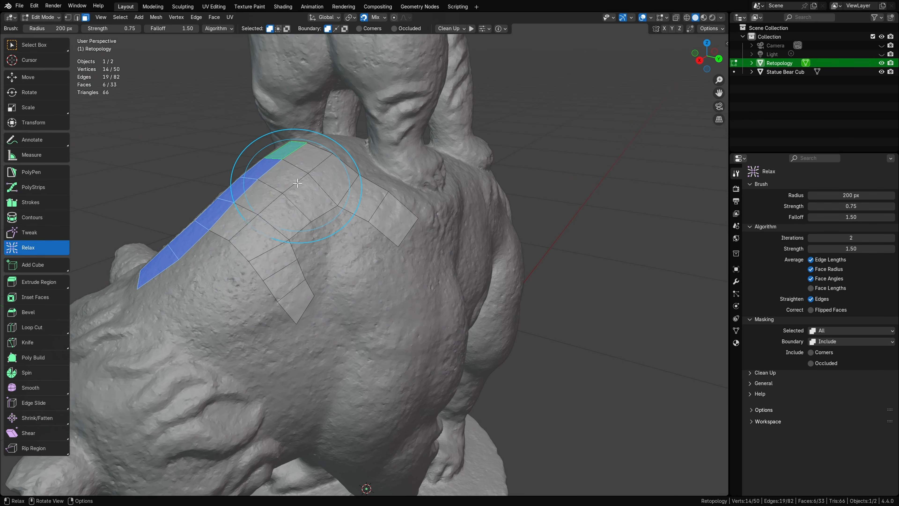
Step: Add a single loop cut alongside the strip through its neighbouring faces, slid by a factor of 0.026
mouse_move(280, 245)
middle_mouse_down()
mouse_move(387, 259)
mouse_move(381, 265)
middle_mouse_up()
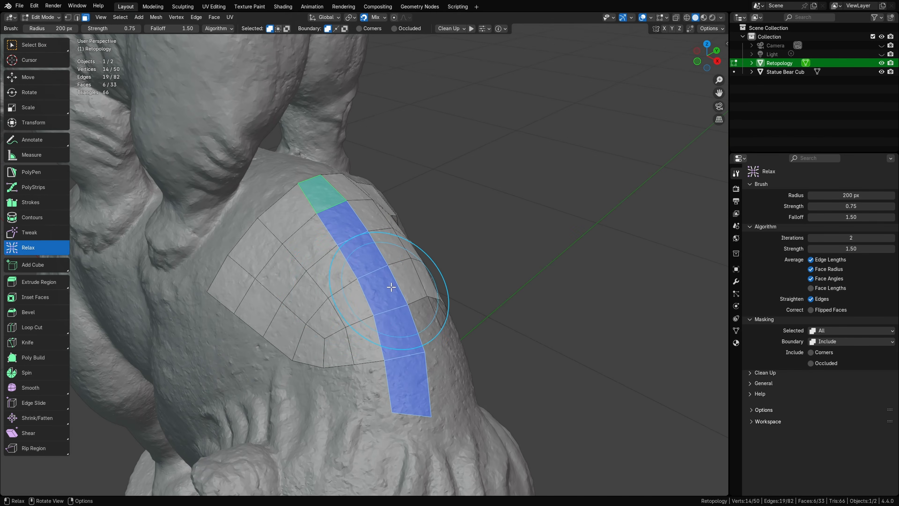
key("ctrl+r")
left_click(334, 269)
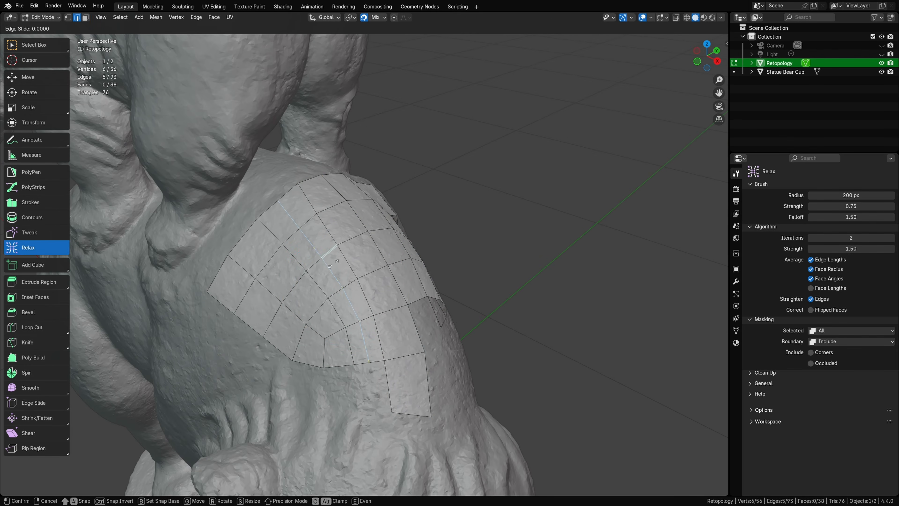
left_click(407, 300)
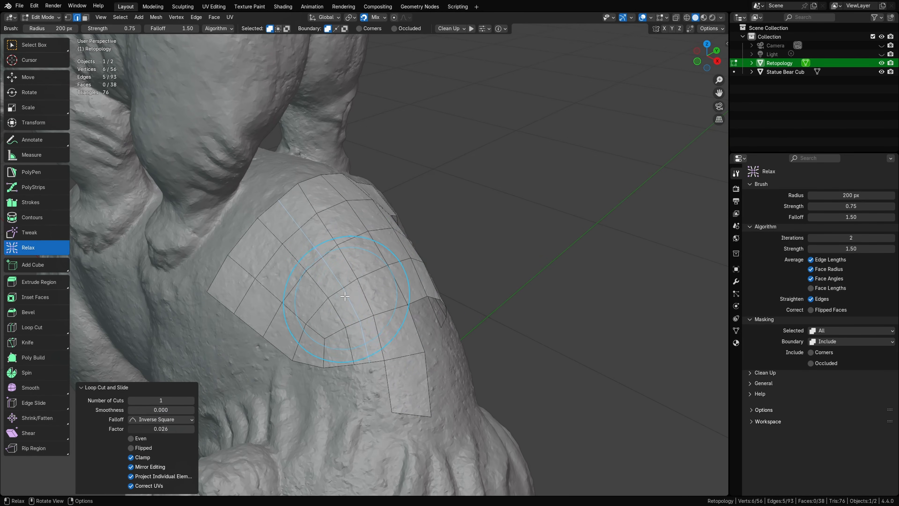
Step: Clear all faces of the existing retopology patch and activate the Strokes tool
mouse_move(351, 330)
left_mouse_down()
mouse_move(311, 270)
mouse_move(373, 317)
mouse_move(359, 332)
left_mouse_up()
key("alt+a")
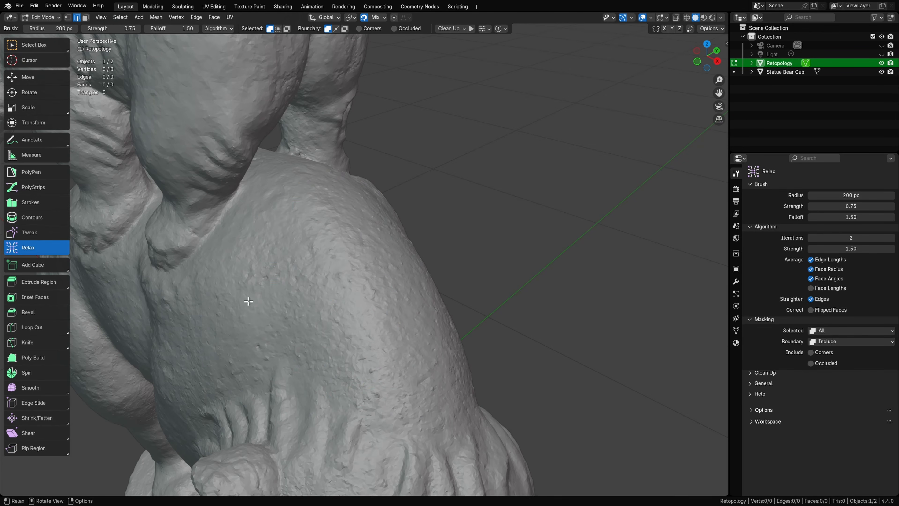
left_click(36, 204)
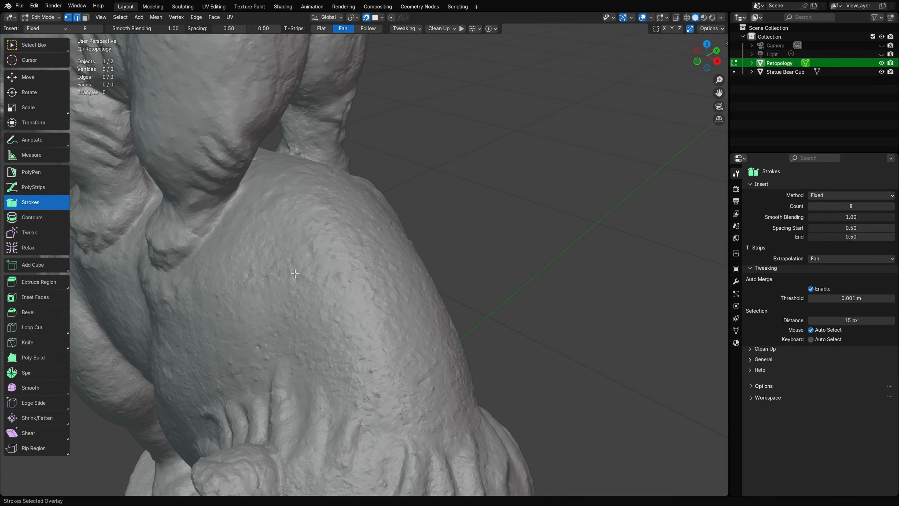
mouse_move(293, 305)
middle_mouse_down()
mouse_move(348, 294)
mouse_move(393, 250)
mouse_move(413, 201)
middle_mouse_up()
scroll(349, 296, "down", 2)
middle_click_drag(423, 301, 401, 284)
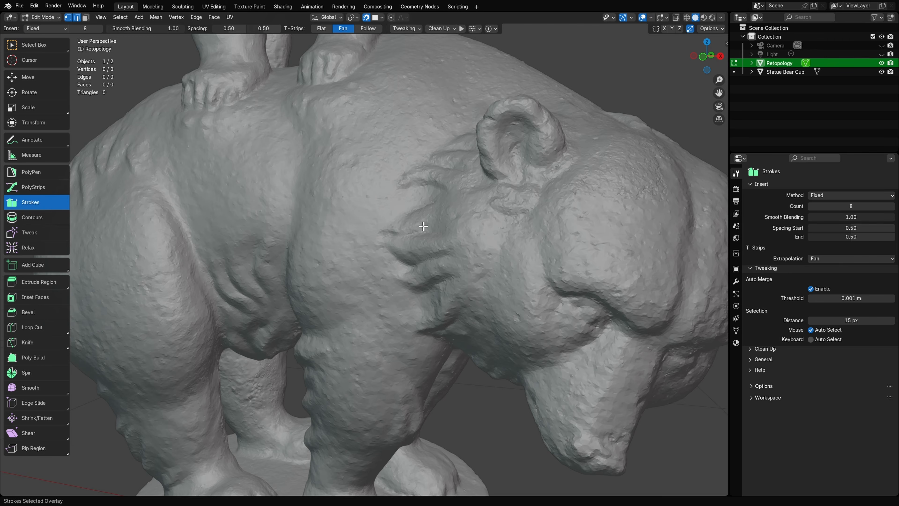
mouse_move(424, 226)
middle_mouse_down()
mouse_move(455, 203)
mouse_move(399, 257)
mouse_move(375, 241)
middle_mouse_up()
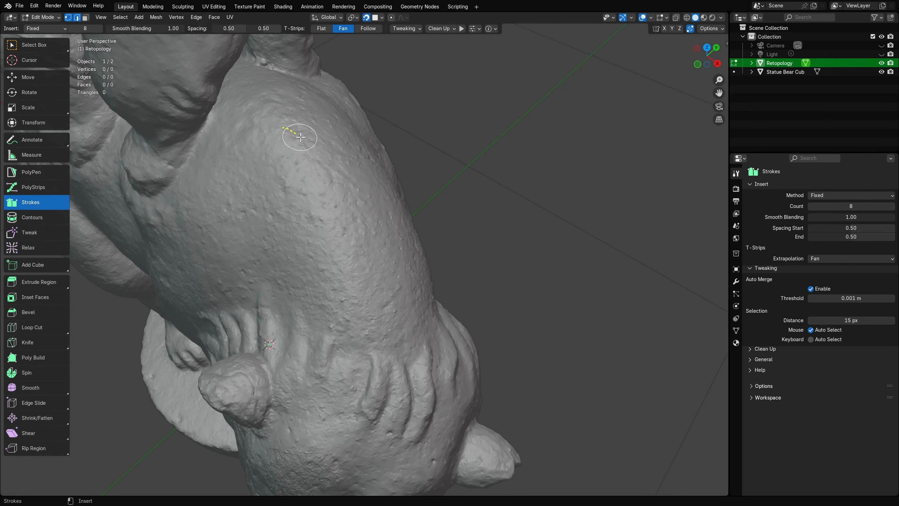
Step: Draw two roughly parallel strokes along the bear's neck, bridged into a patch with a count of 3
mouse_move(301, 137)
left_mouse_down()
mouse_move(342, 191)
mouse_move(364, 278)
mouse_move(363, 324)
left_mouse_up()
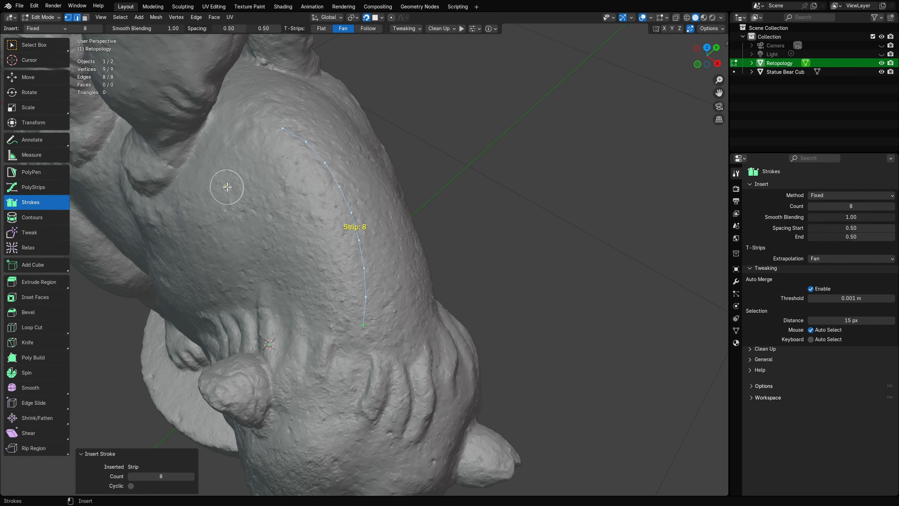
mouse_move(225, 186)
left_mouse_down()
mouse_move(271, 237)
mouse_move(286, 312)
left_mouse_up()
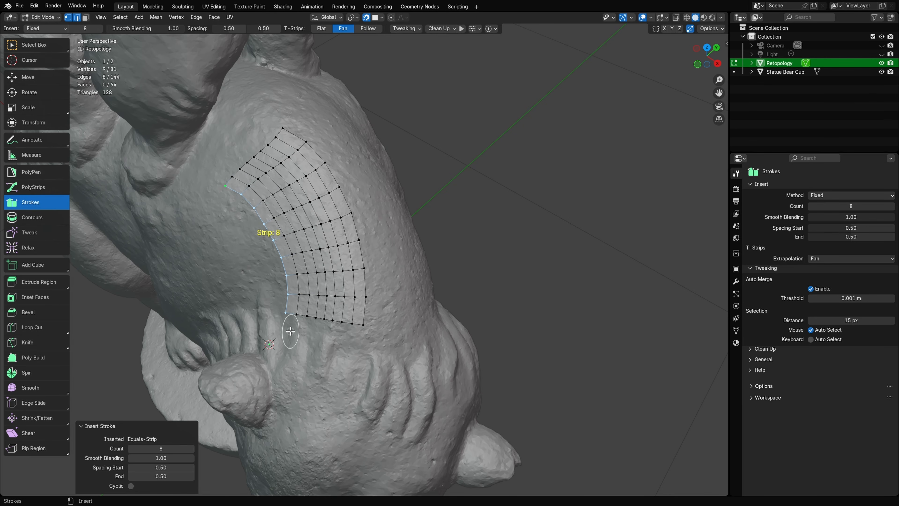
scroll(291, 330, "down", 5, "ctrl")
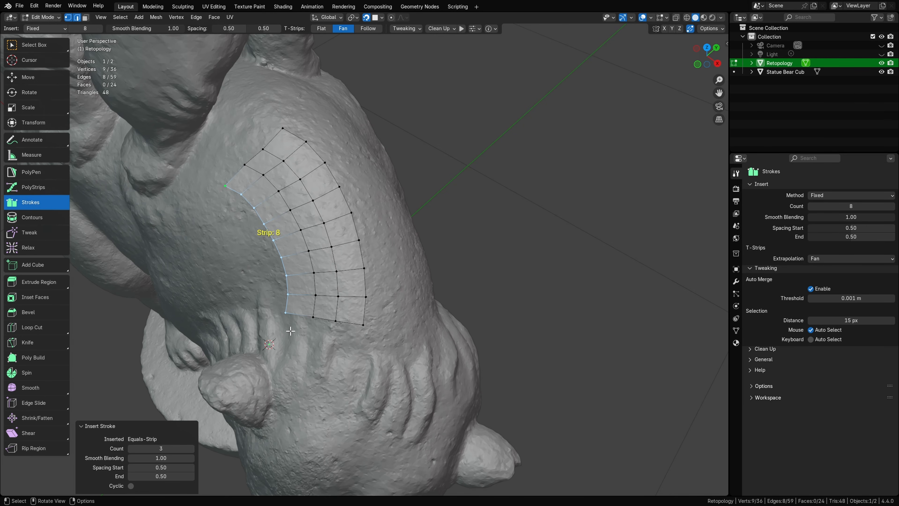
Step: Delete the entire patch made from the two strokes
key("a")
key("x")
left_click(290, 331)
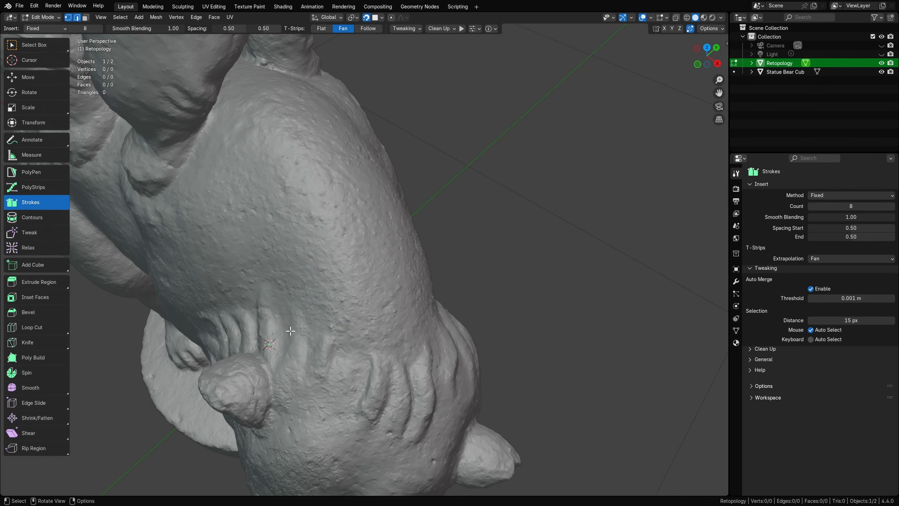
Step: Switch the stroke insertion method to Average and back to Fixed
left_click(43, 29)
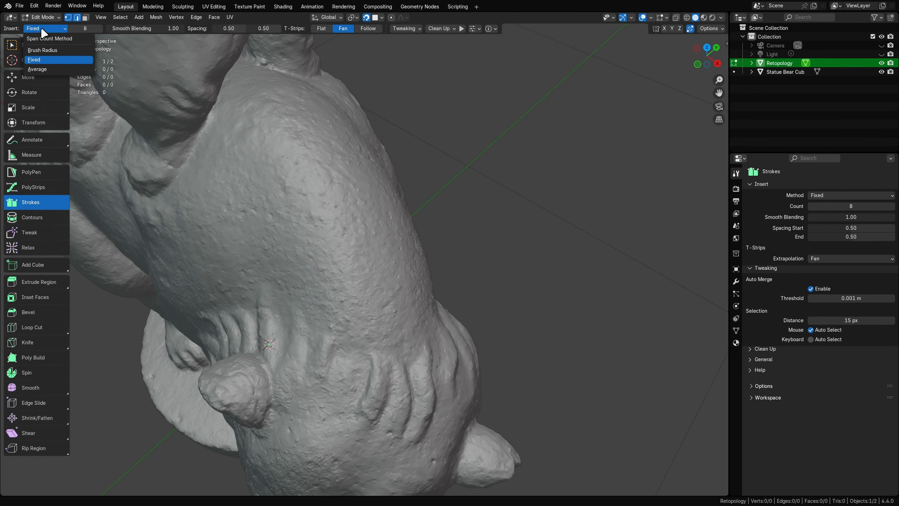
left_click(53, 69)
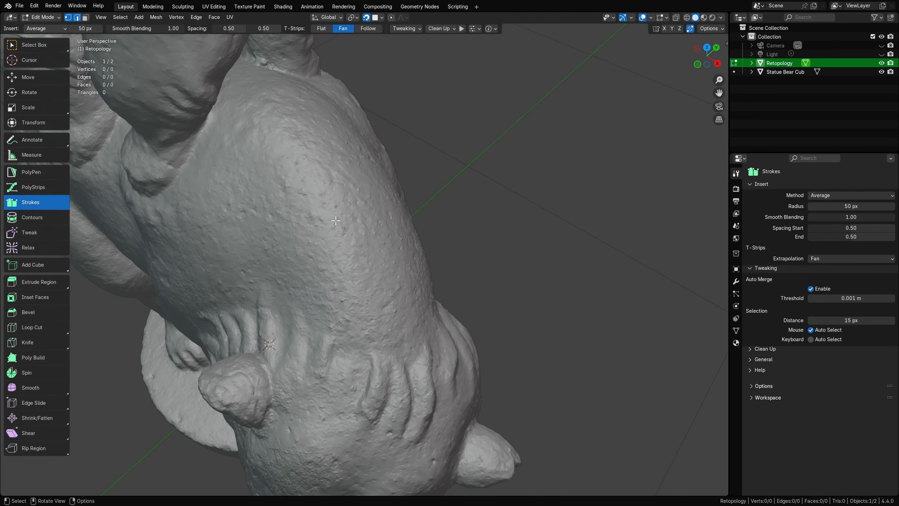
left_click(39, 29)
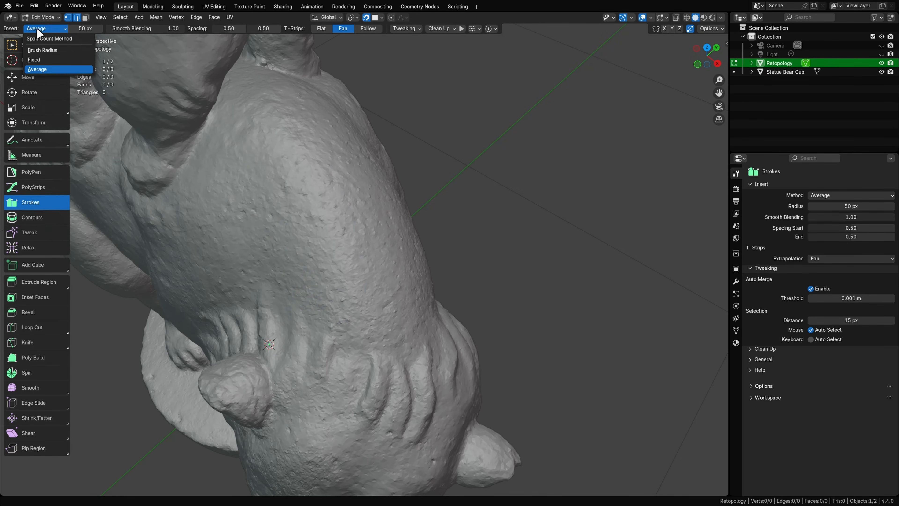
left_click(65, 60)
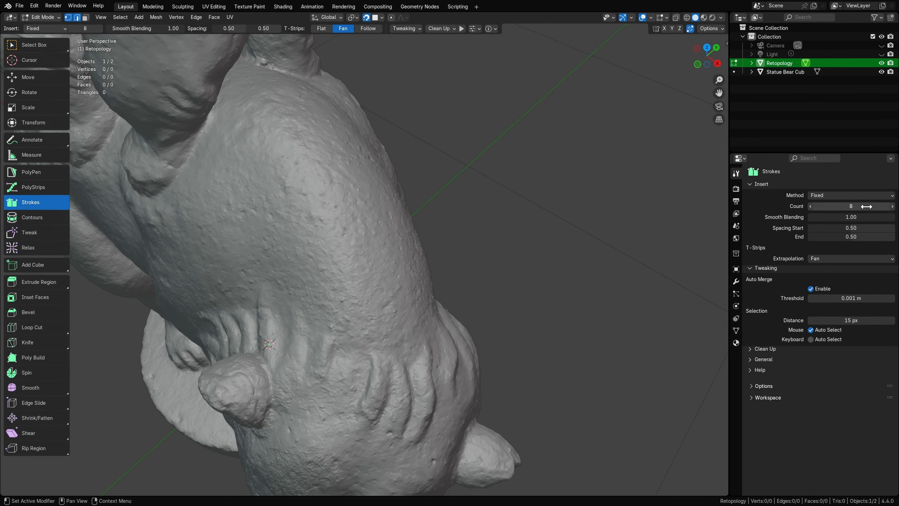
Step: Insert a single stroke with a count of 9 along the bear's neck, and delete it
left_click_drag(281, 141, 353, 308)
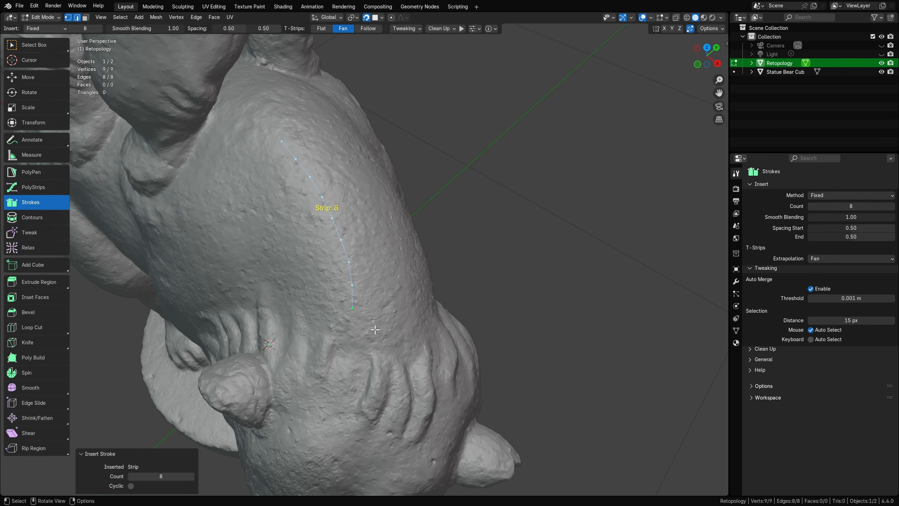
key("ctrl")
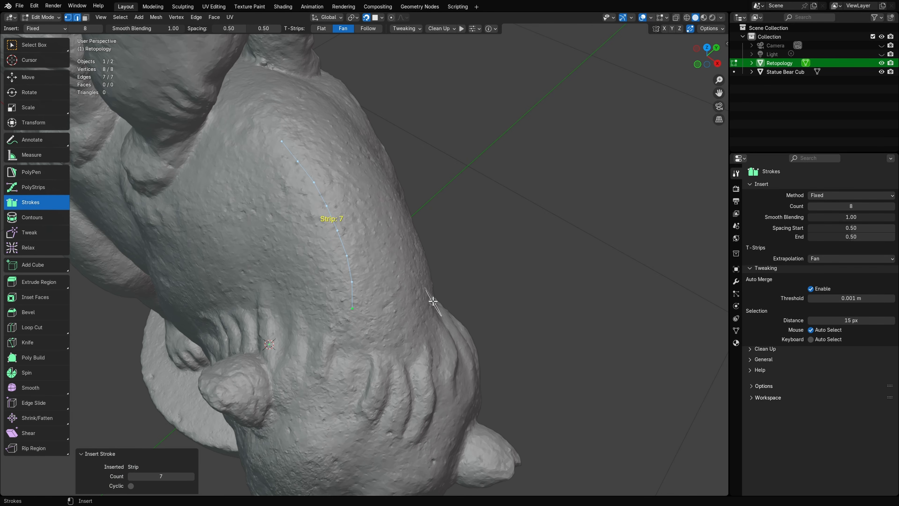
scroll(433, 301, "up", 3, "ctrl")
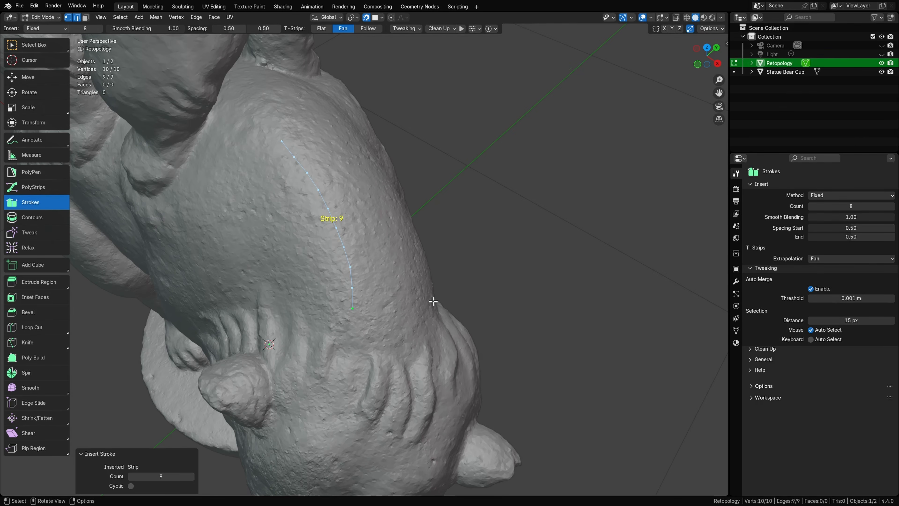
key("x")
left_click(433, 301)
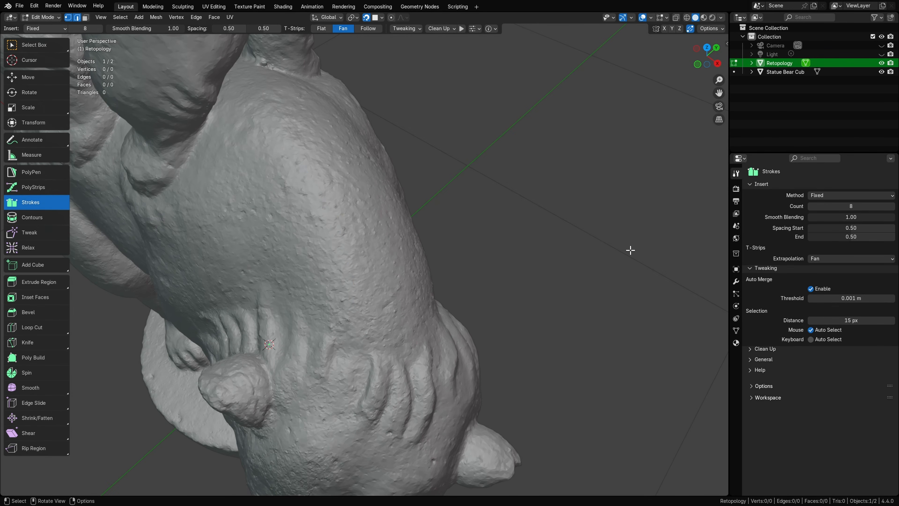
Step: Set the stroke insertion method to Brush Radius and the brush radius to 63 px
left_click(847, 197)
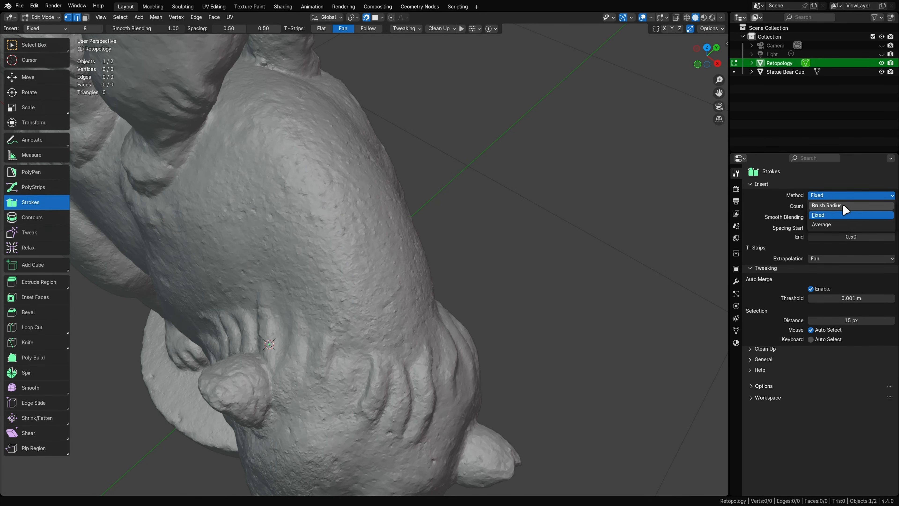
left_click(827, 206)
key("f")
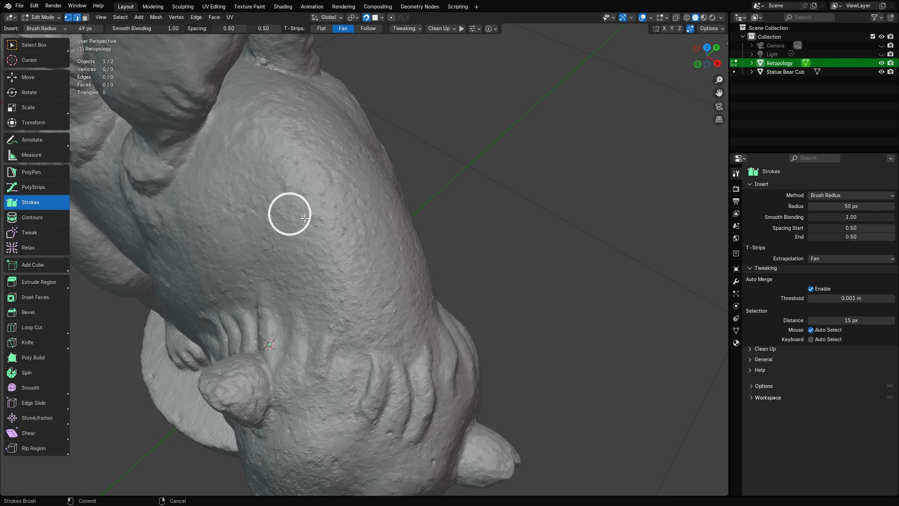
left_click(311, 214)
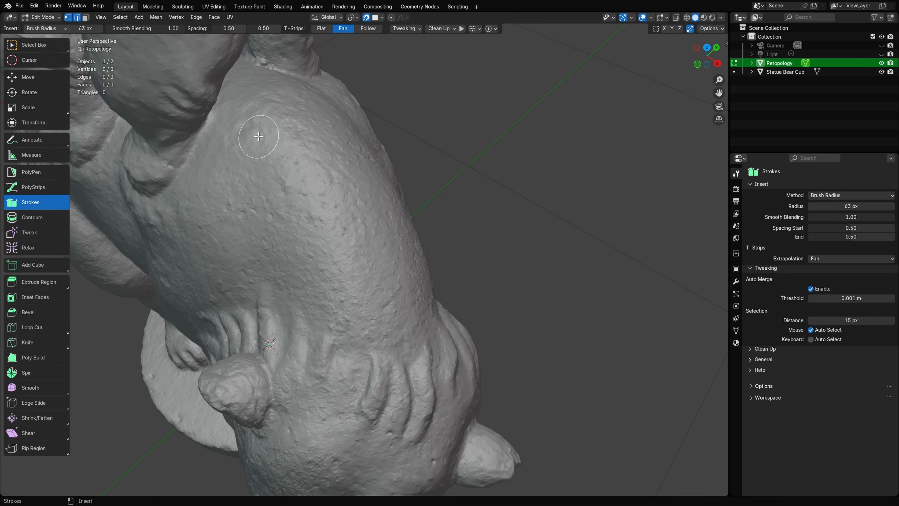
Step: Draw a stroke along the bear's neck using the brush radius spacing, and delete it
mouse_move(260, 133)
left_mouse_down()
mouse_move(346, 261)
mouse_move(350, 320)
left_mouse_up()
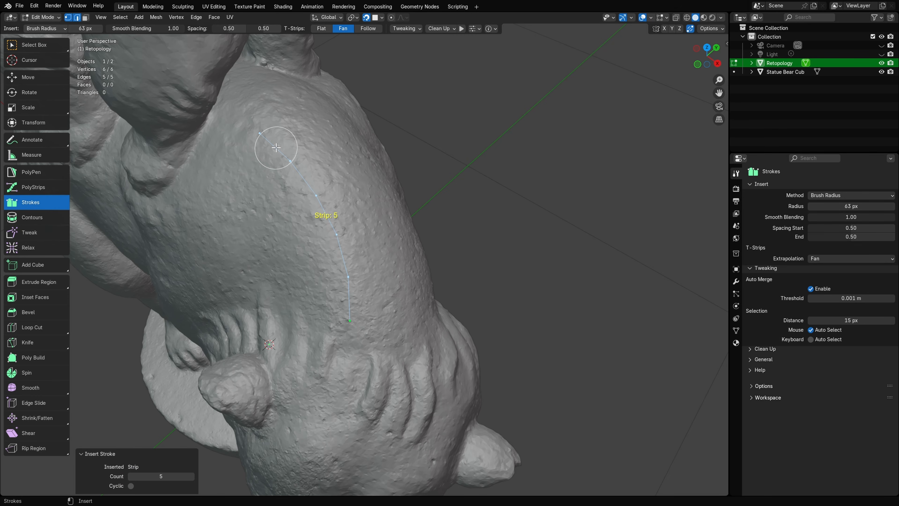
key("x")
left_click(372, 178)
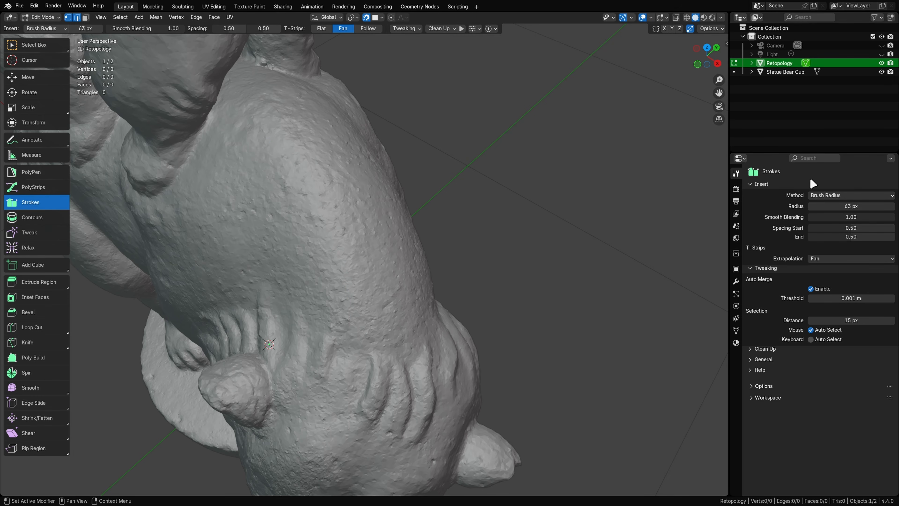
Step: Set the insertion method to Average and draw two roughly parallel strokes along the neck, bridged into a patch
left_click(862, 196)
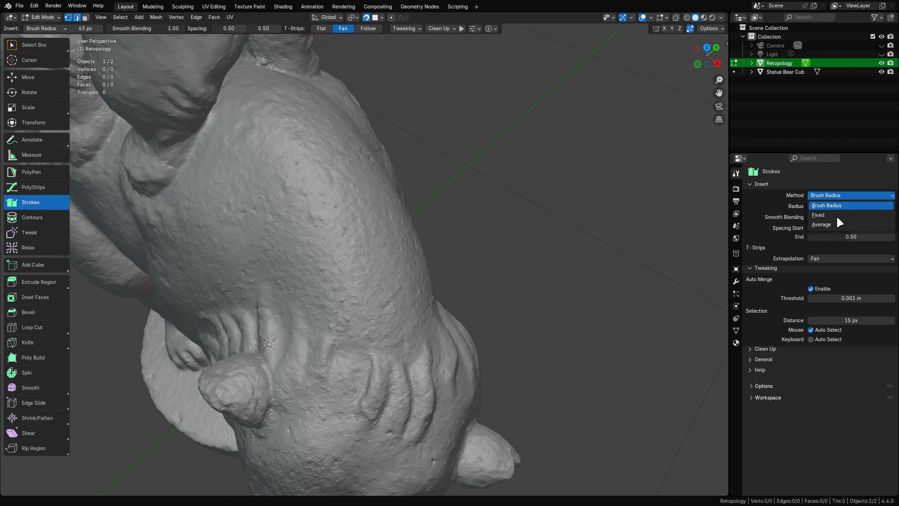
left_click(844, 225)
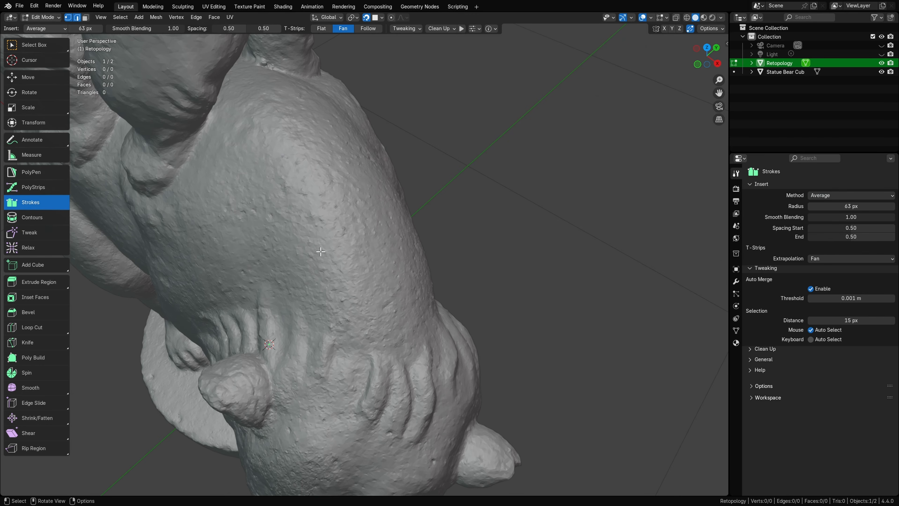
middle_click_drag(321, 251, 317, 150)
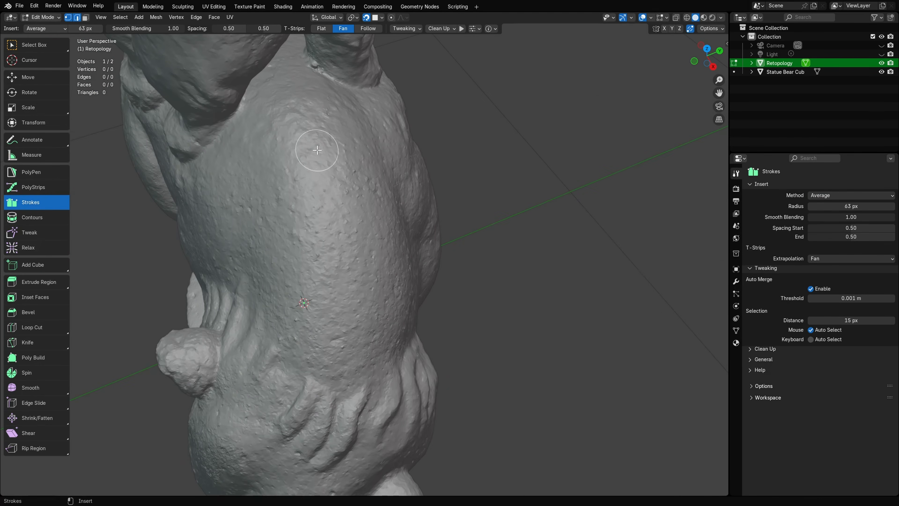
mouse_move(320, 143)
left_mouse_down()
mouse_move(341, 207)
mouse_move(337, 316)
mouse_move(325, 364)
left_mouse_up()
middle_click_drag(478, 331, 235, 258)
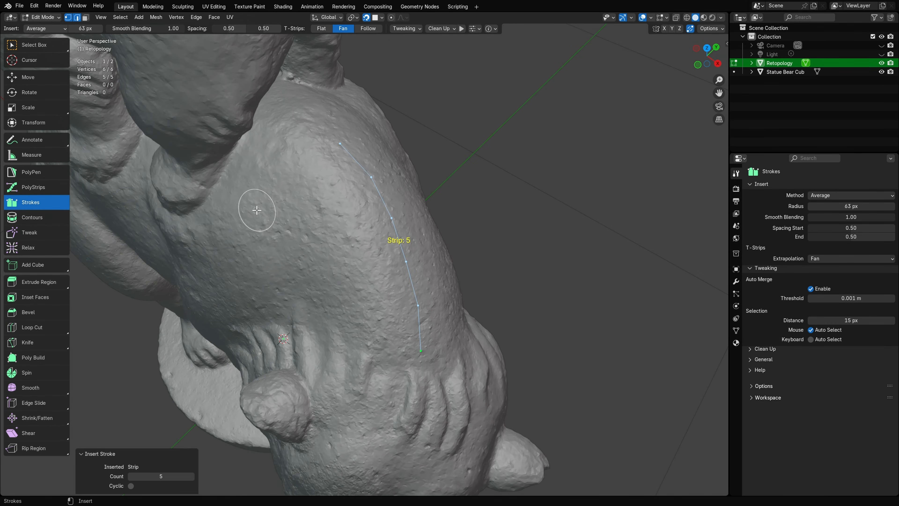
mouse_move(257, 210)
left_mouse_down()
mouse_move(319, 315)
mouse_move(320, 342)
left_mouse_up()
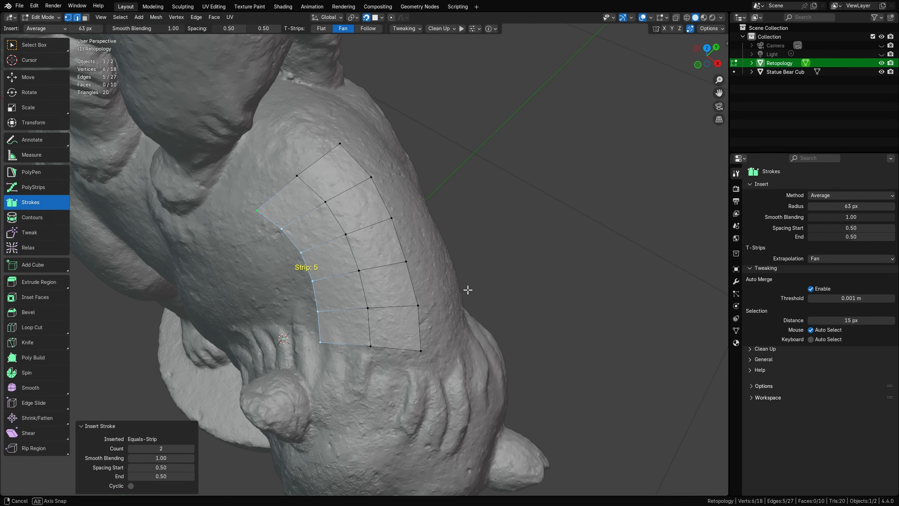
Step: Undo both averaged strokes and set the insertion method to Fixed
middle_click_drag(468, 290, 408, 286)
key("ctrl+z")
key("ctrl+z")
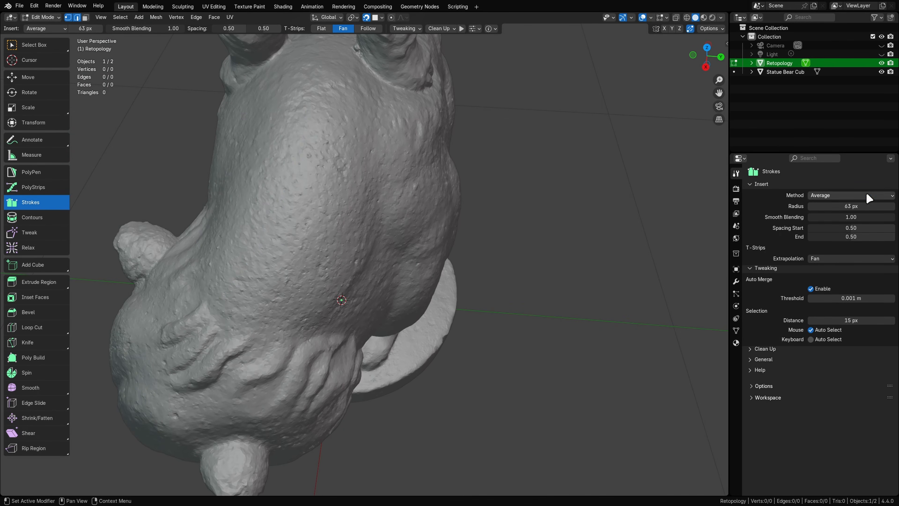
left_click(869, 195)
left_click(837, 220)
Step: Draw a short stroke behind the bear's ear and a longer one on its shoulder, bridged with a count of 8
scroll(421, 237, "up", 3)
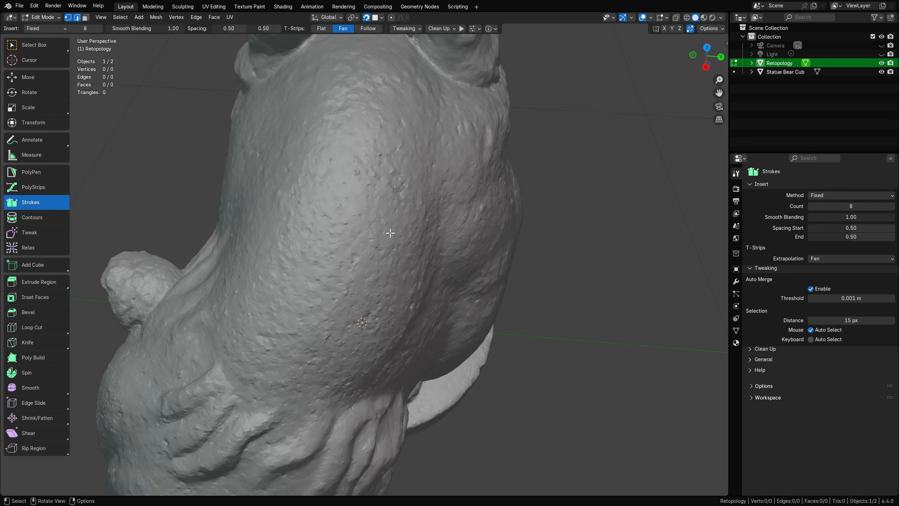
mouse_move(390, 233)
middle_mouse_down()
mouse_move(379, 262)
mouse_move(360, 240)
middle_mouse_up()
left_click_drag(191, 185, 240, 300)
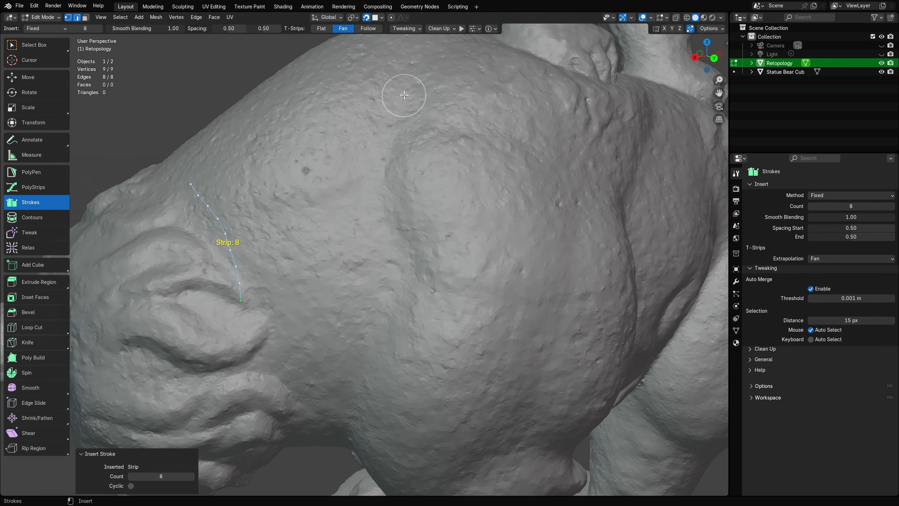
left_click_drag(508, 87, 513, 270)
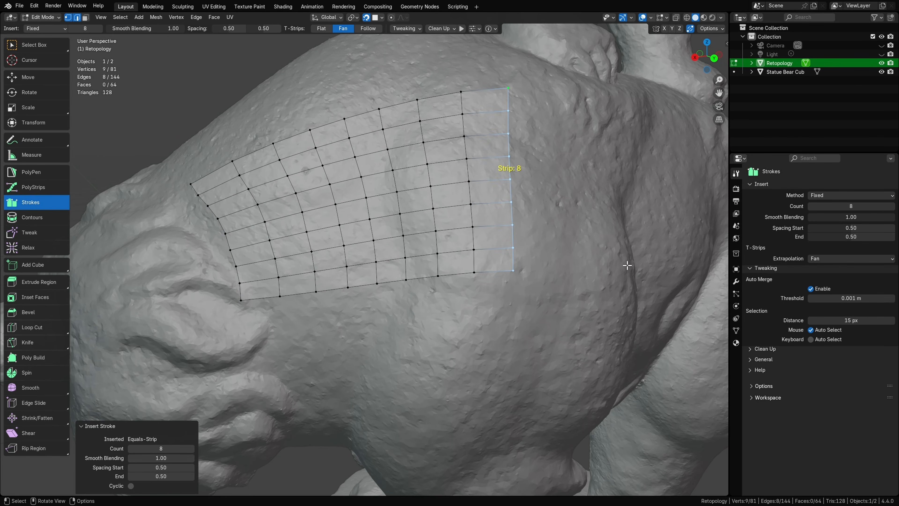
Step: Undo the bridging stroke on the shoulder, and try a stroke closer to the first one before undoing it too
key("ctrl+z")
mouse_move(227, 165)
left_mouse_down()
mouse_move(261, 251)
mouse_move(265, 303)
left_mouse_up()
key("ctrl+z")
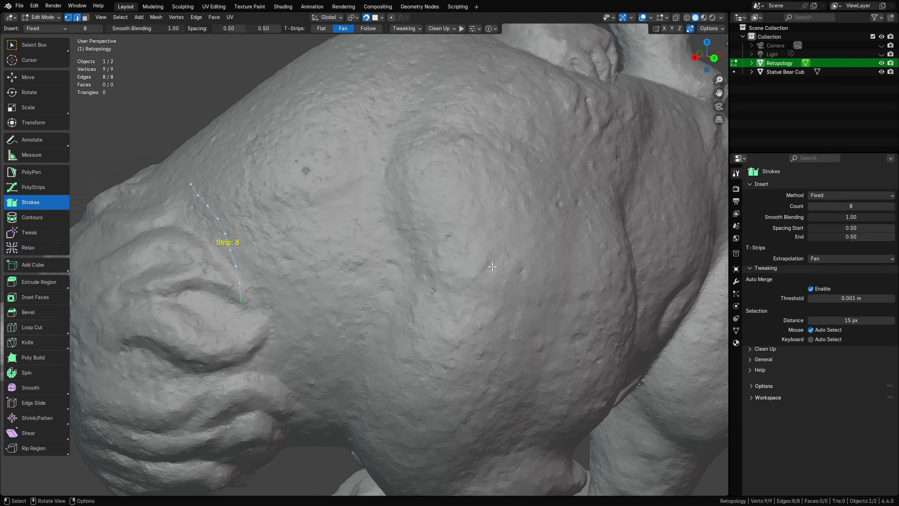
Step: Set the insertion method to Brush Radius, and try a stroke behind the bear's ear before undoing it
left_click(842, 195)
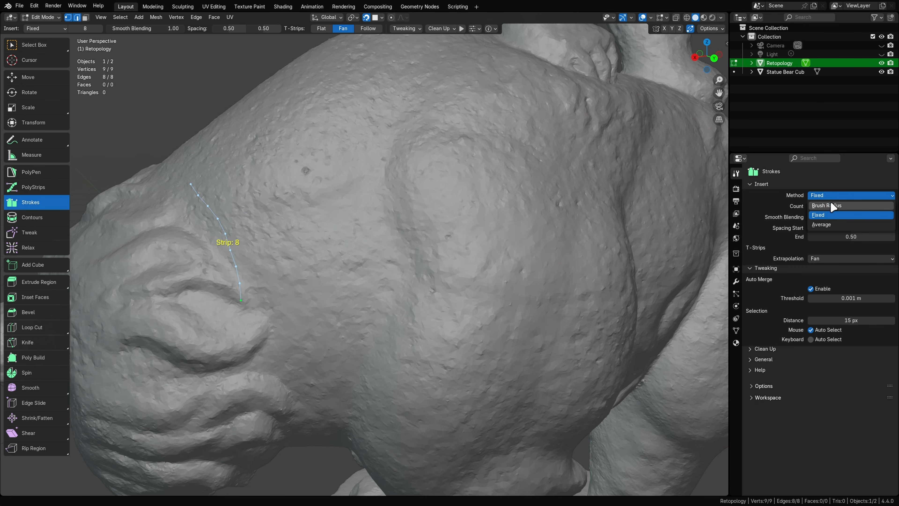
left_click(831, 203)
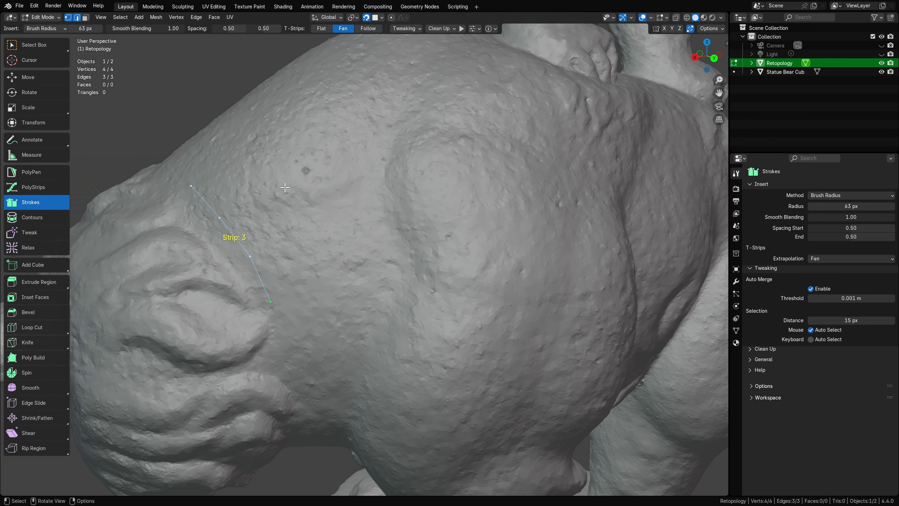
mouse_move(245, 170)
left_mouse_down()
mouse_move(283, 233)
mouse_move(295, 282)
left_mouse_up()
key("ctrl+z")
Step: Draw a stroke behind the bear's ear and a second one on its shoulder, bridged with a count of 2
scroll(331, 281, "up", 5)
left_click_drag(124, 187, 216, 326)
scroll(251, 402, "down", 5)
mouse_move(434, 201)
left_mouse_down()
mouse_move(429, 340)
mouse_move(429, 331)
left_mouse_up()
scroll(588, 309, "up", 3, "ctrl")
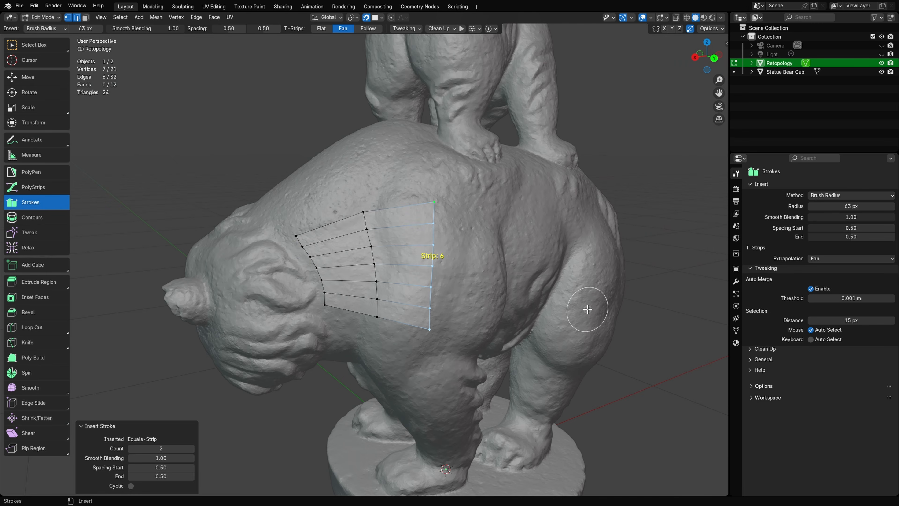
Step: Undo both strokes of the patch between the bear's ear and shoulder
scroll(588, 310, "down", 1, "ctrl")
key("ctrl+z")
key("ctrl+z")
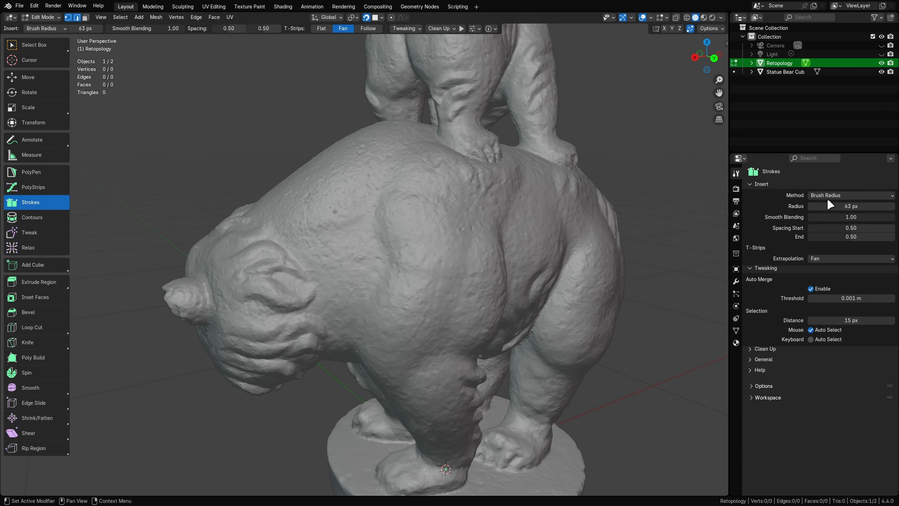
Step: Set the insertion method to Average, and bridge a stroke behind the bear's ear to a second one on its shoulder
left_click(836, 195)
left_click(821, 226)
scroll(295, 231, "up", 5)
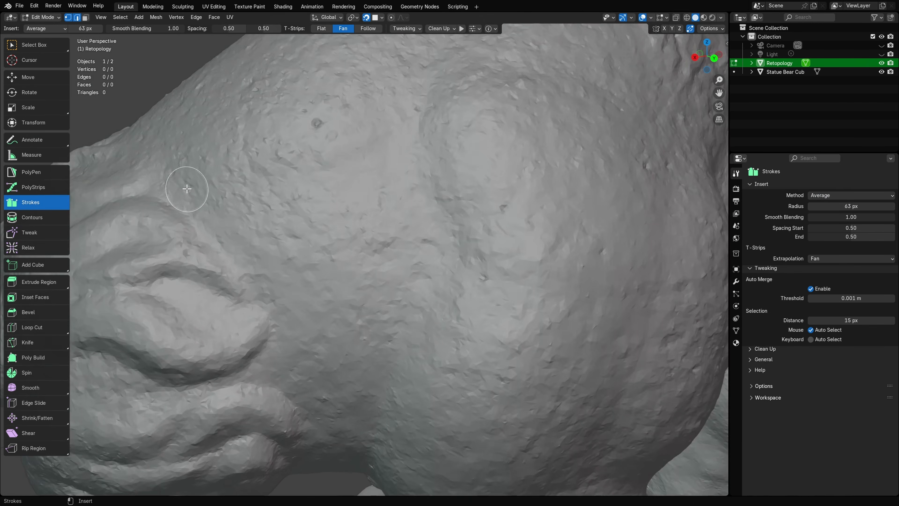
left_click_drag(187, 187, 319, 368)
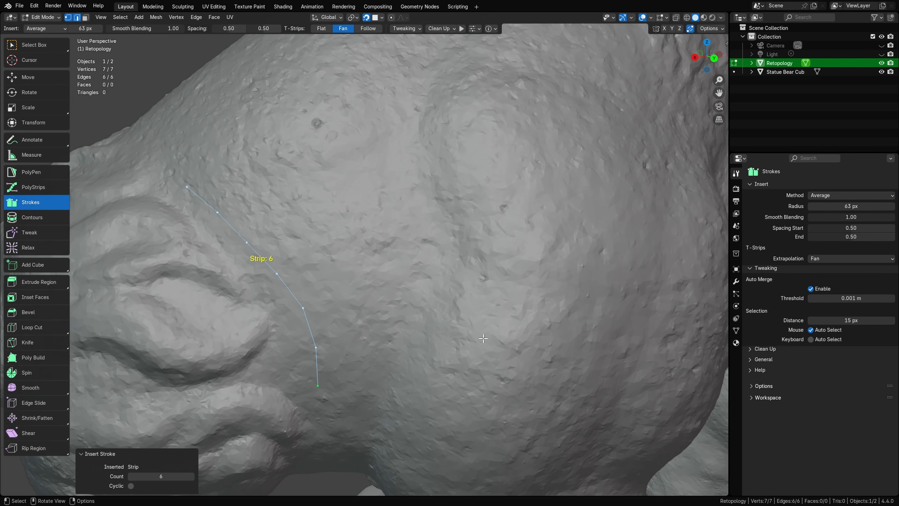
scroll(471, 330, "down", 5)
middle_click_drag(471, 330, 460, 331)
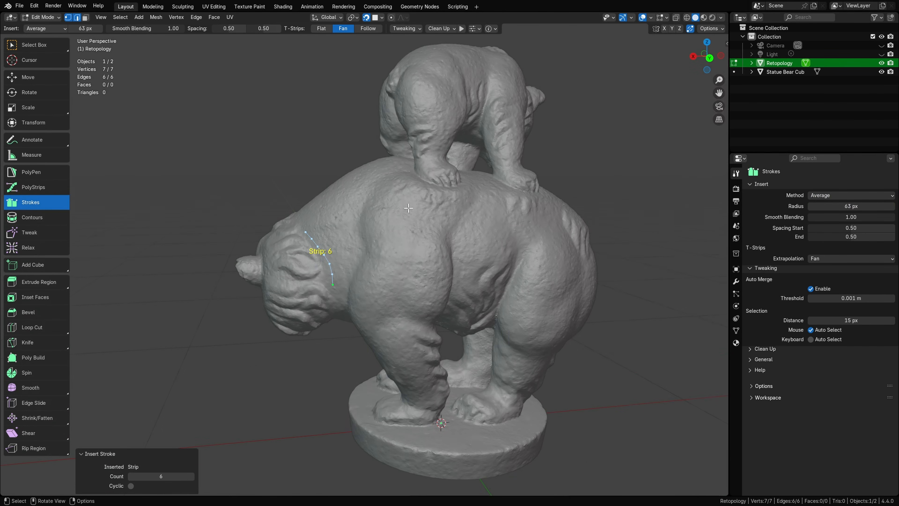
left_click_drag(425, 207, 406, 302)
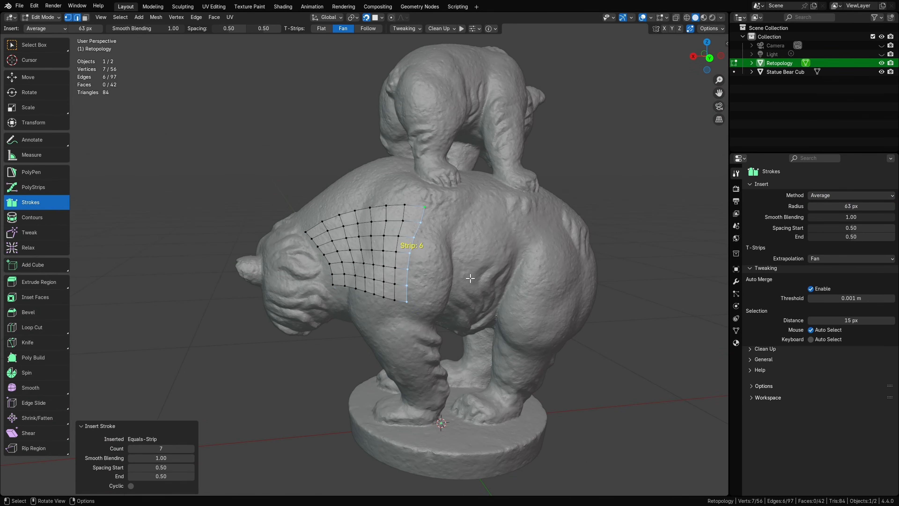
Step: Draw a stroke with a count of 8 across the bear's upper back and bridge it to a second stroke behind the head
scroll(475, 305, "up", 4)
mouse_move(475, 321)
middle_mouse_down()
mouse_move(411, 257)
mouse_move(325, 201)
middle_mouse_up()
left_click_drag(309, 182, 386, 243)
scroll(418, 274, "up", 2)
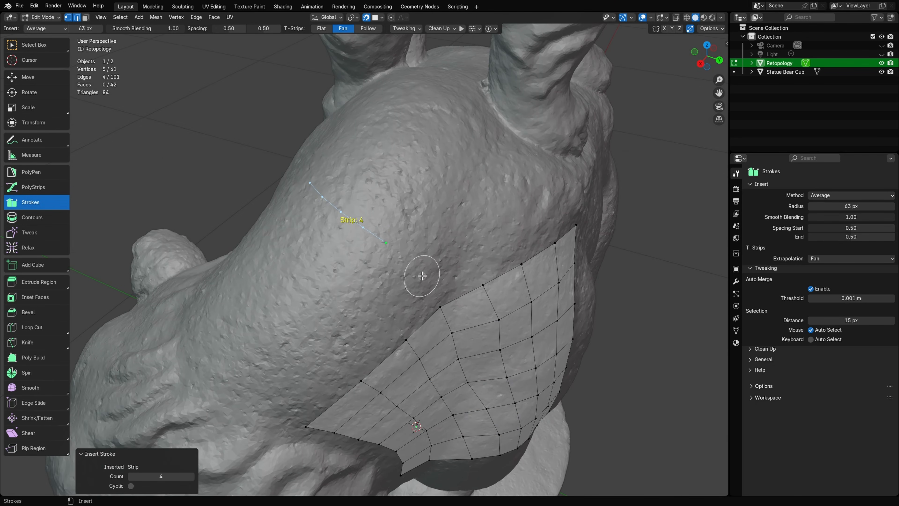
middle_click_drag(422, 276, 358, 338)
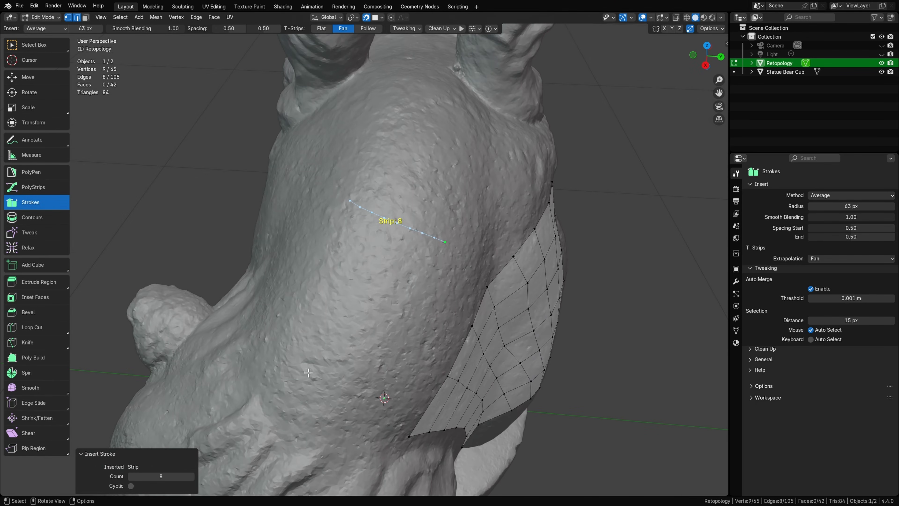
left_click_drag(258, 389, 368, 433)
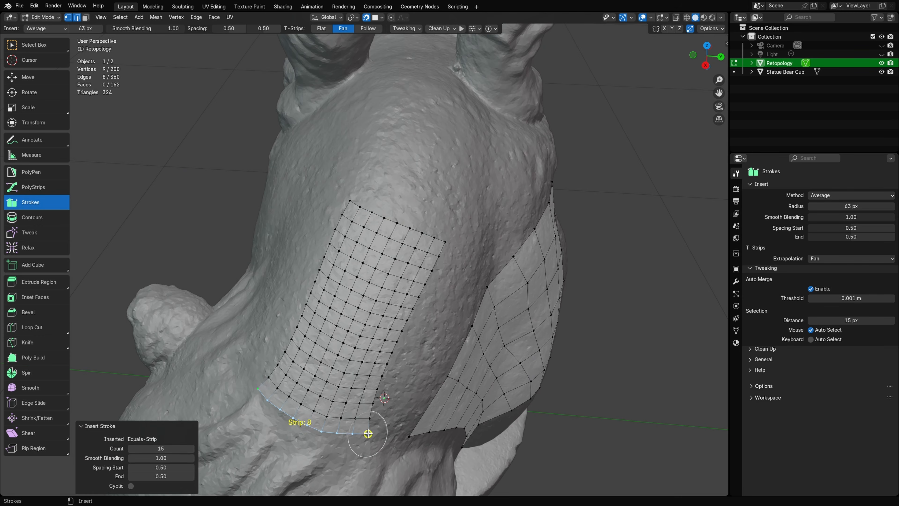
Step: Select the rear boundary edges of the shoulder patch and extend them with a stroke down the bear's side
middle_click_drag(527, 376, 430, 339)
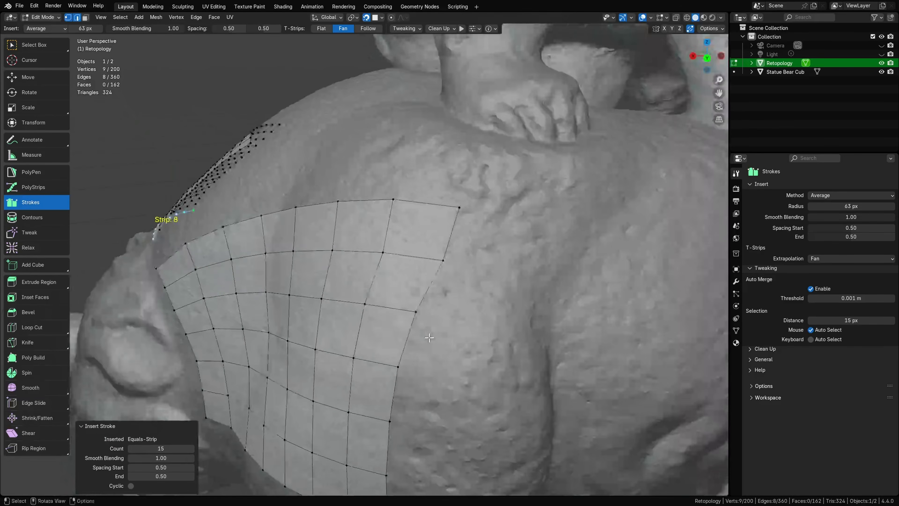
left_click(423, 292)
middle_click_drag(423, 292, 446, 259)
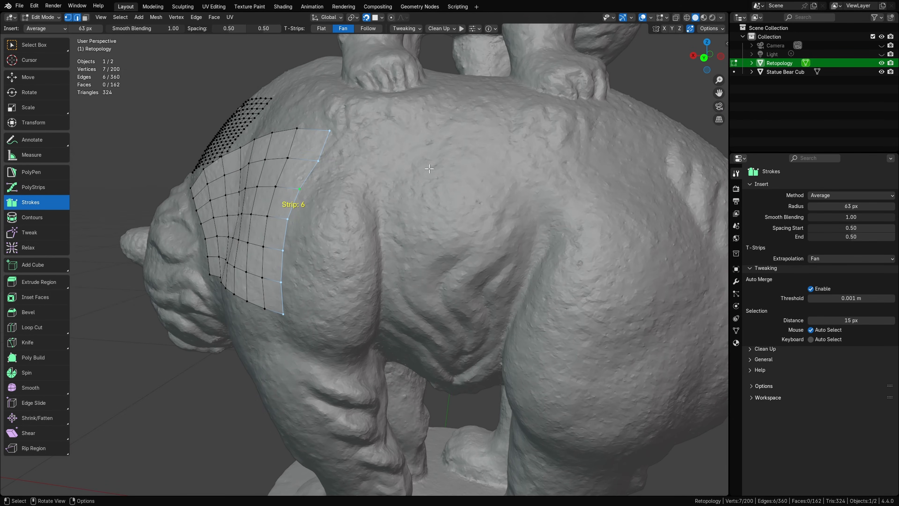
left_click_drag(396, 135, 380, 325)
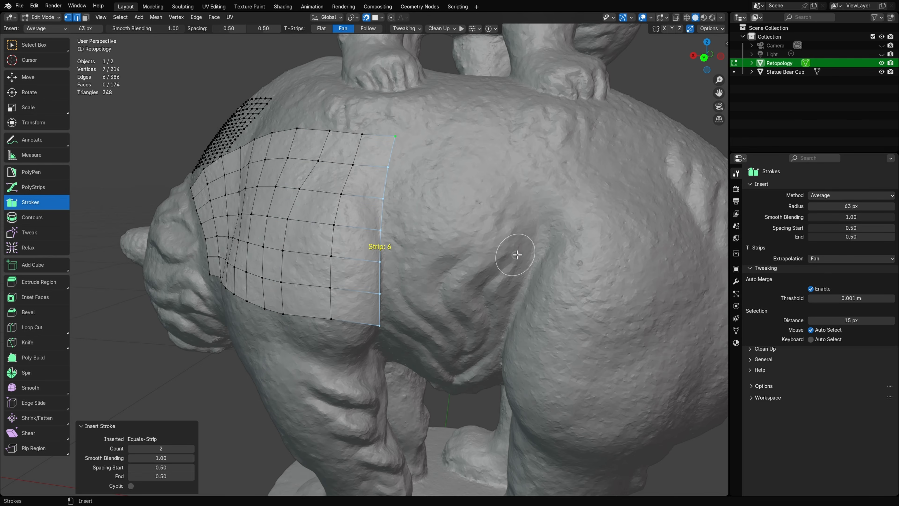
Step: Try different segment counts for the last inserted strip on the bear's side, settling on 2
scroll(530, 252, "up", 4, "ctrl")
scroll(531, 252, "down", 4, "ctrl")
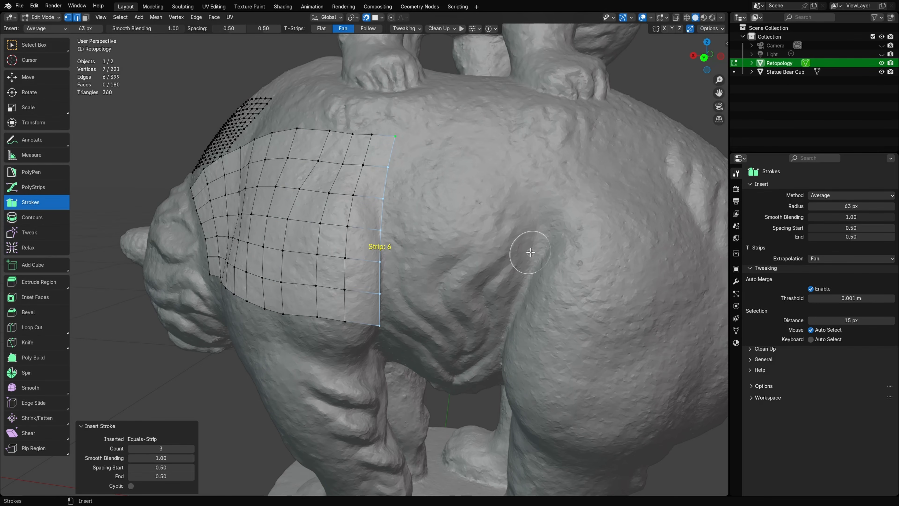
scroll(531, 252, "up", 1, "ctrl")
scroll(531, 252, "up", 1, "ctrl")
scroll(531, 253, "down", 2, "ctrl")
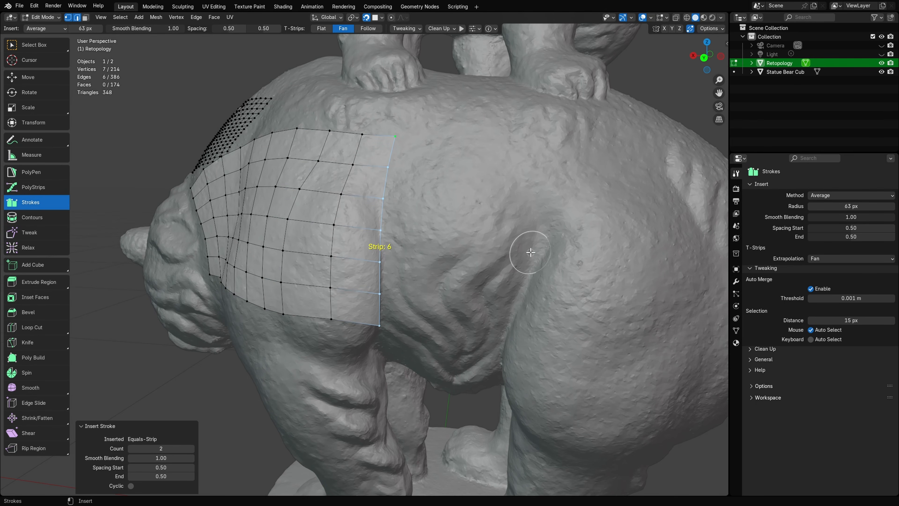
Step: Select the entire Retopology mesh, both patches, and delete all its vertices
scroll(531, 252, "up", 1)
middle_click_drag(531, 252, 588, 291)
scroll(559, 268, "down", 3)
key("a")
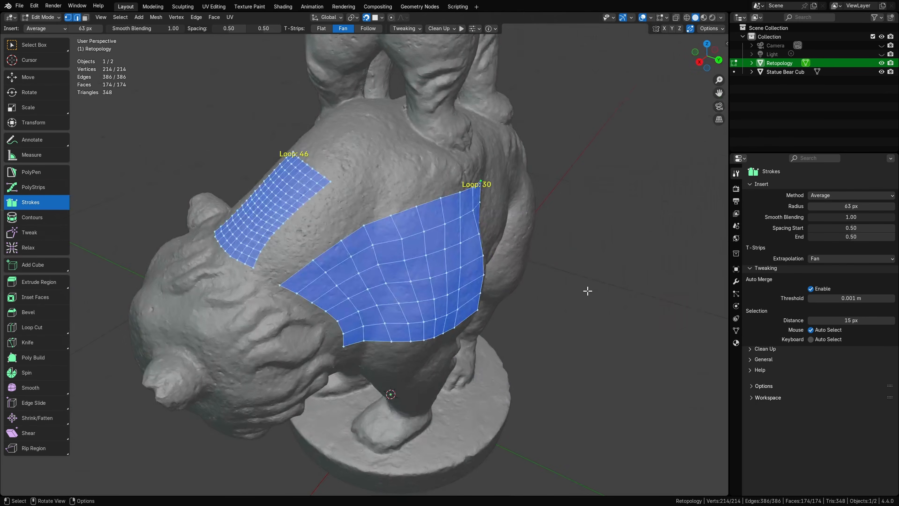
key("x")
left_click(588, 290)
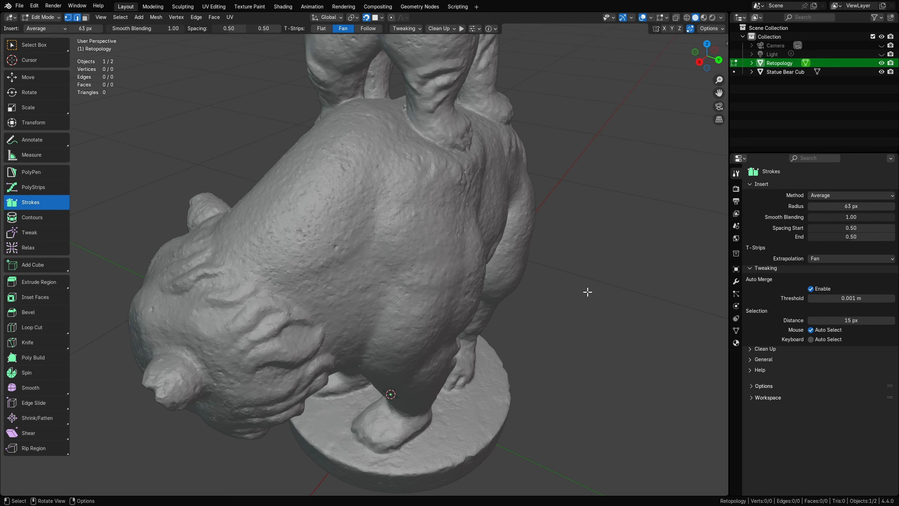
scroll(405, 250, "up", 3)
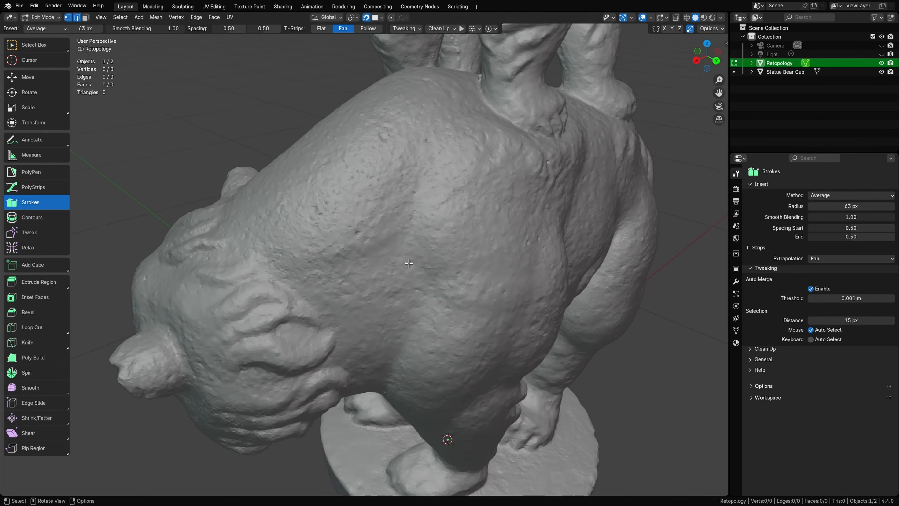
scroll(407, 261, "up", 2)
left_click_drag(257, 164, 273, 326)
left_click_drag(414, 106, 414, 339)
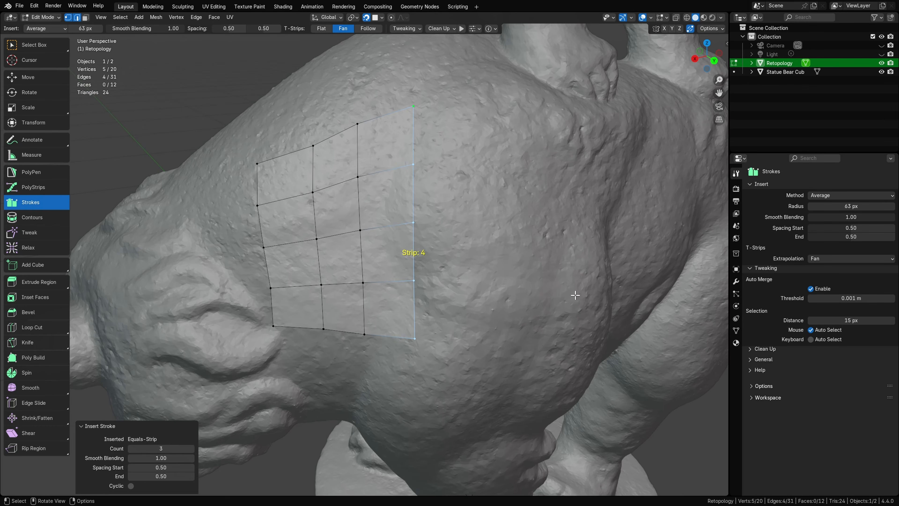
key("ctrl+z")
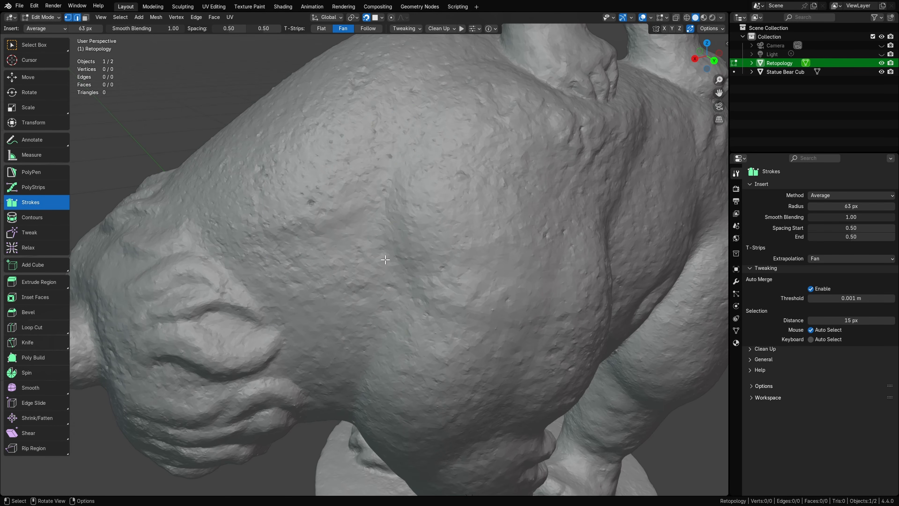
Step: Set the Strokes radius to 33 px and draw two vertical strokes down opposite sides of the bear's shoulder to form a quad grid
middle_click_drag(388, 228, 388, 247, "shift")
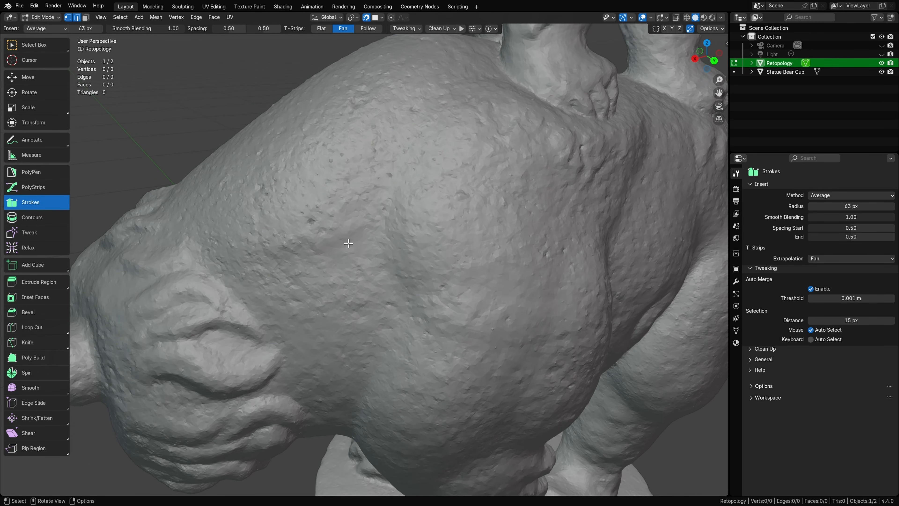
middle_click_drag(348, 244, 321, 181)
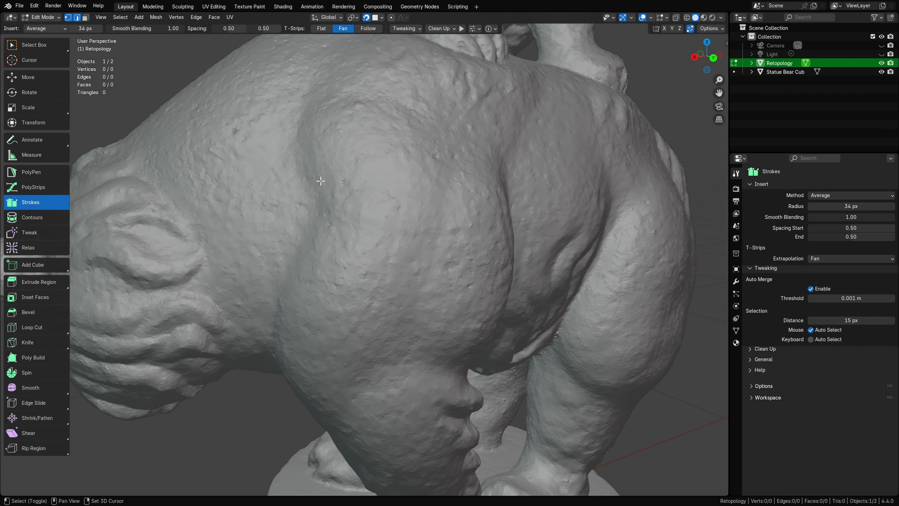
key("f")
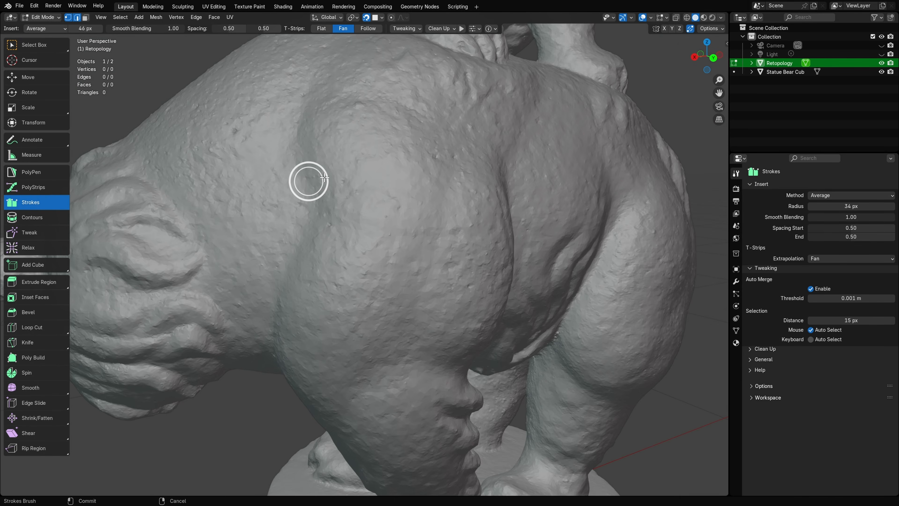
left_click(320, 179)
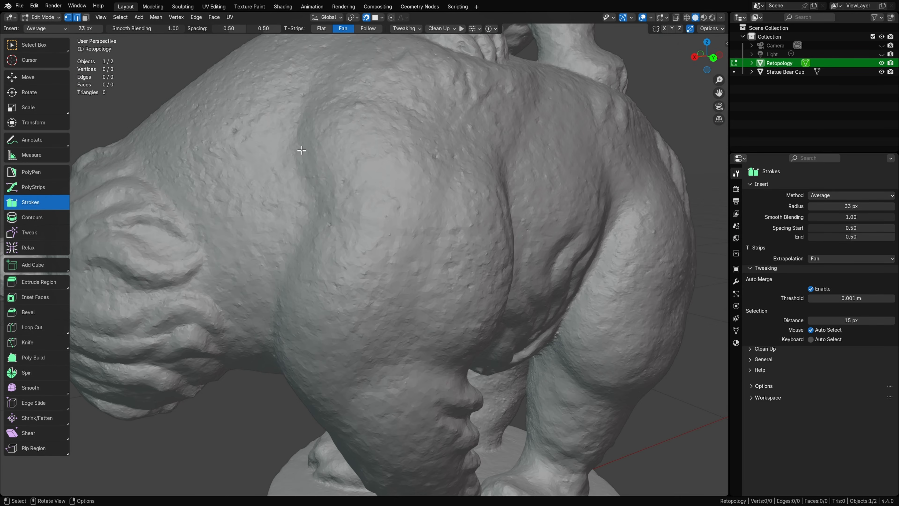
mouse_move(298, 129)
left_mouse_down()
mouse_move(331, 231)
mouse_move(324, 349)
left_mouse_up()
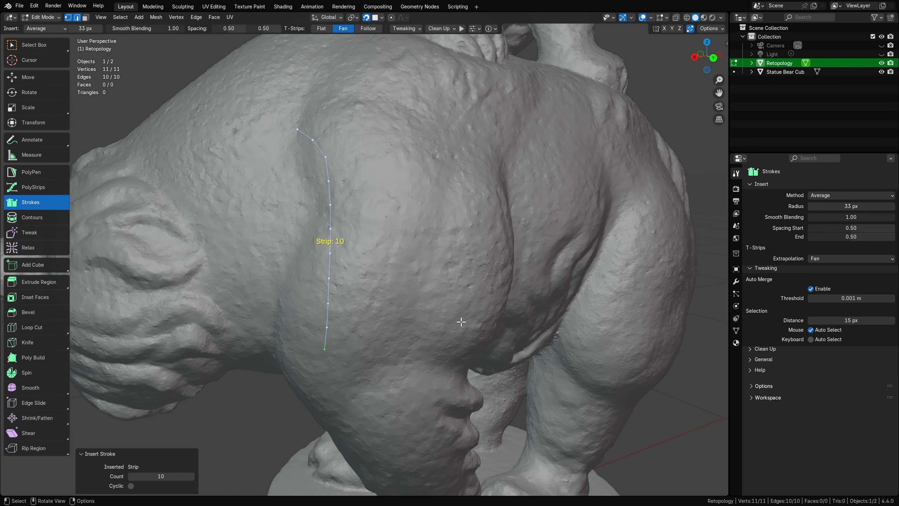
middle_click_drag(461, 321, 441, 306)
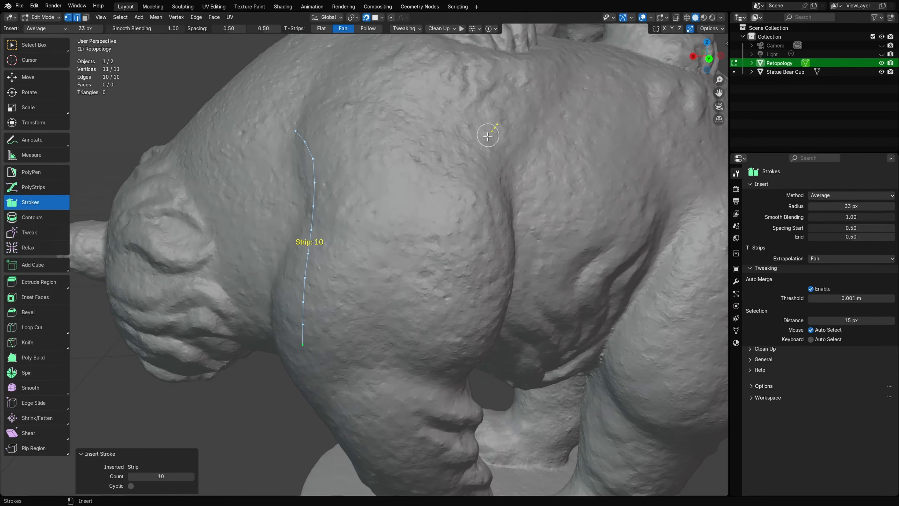
mouse_move(488, 136)
left_mouse_down()
mouse_move(438, 331)
mouse_move(437, 366)
left_mouse_up()
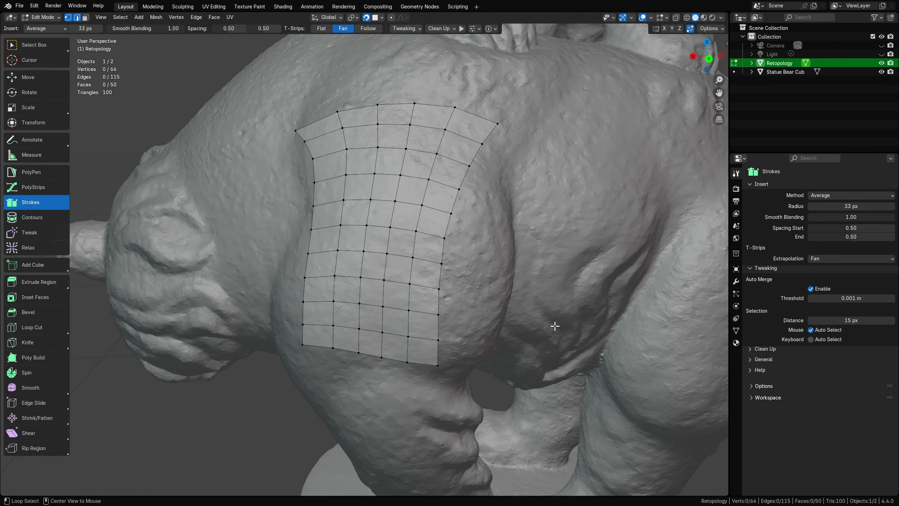
Step: Select the upper inner vertices of the shoulder grid, leaving its outer borders and bottom rows, and delete them
key("b")
left_click_drag(359, 86, 411, 232)
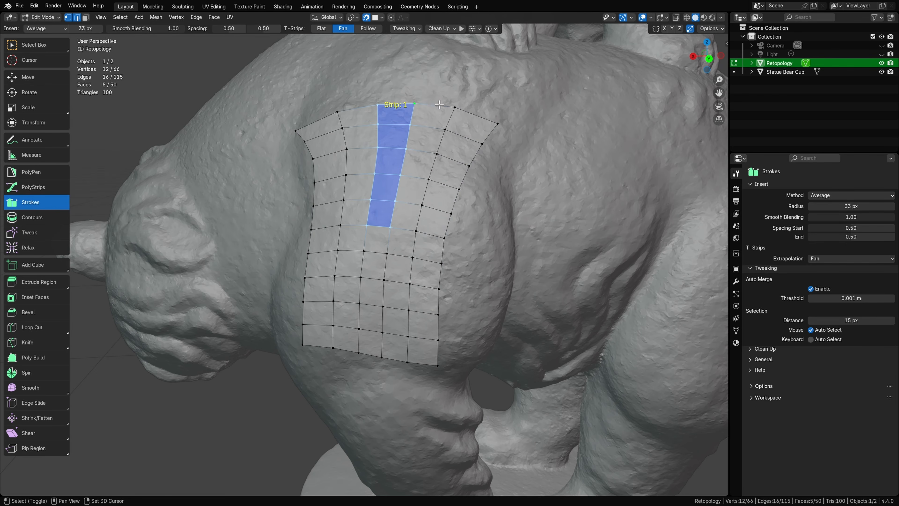
left_click_drag(444, 139, 417, 228, "shift")
key("b")
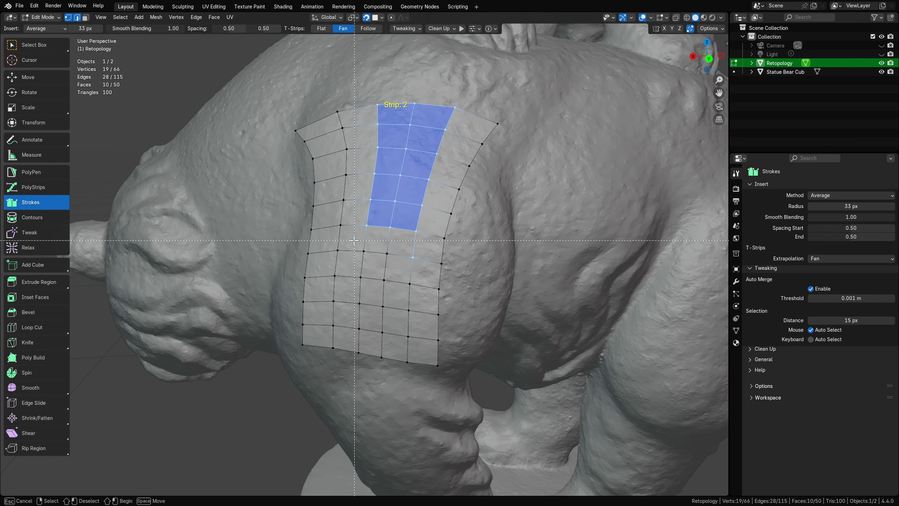
left_click_drag(355, 241, 398, 267)
key("x")
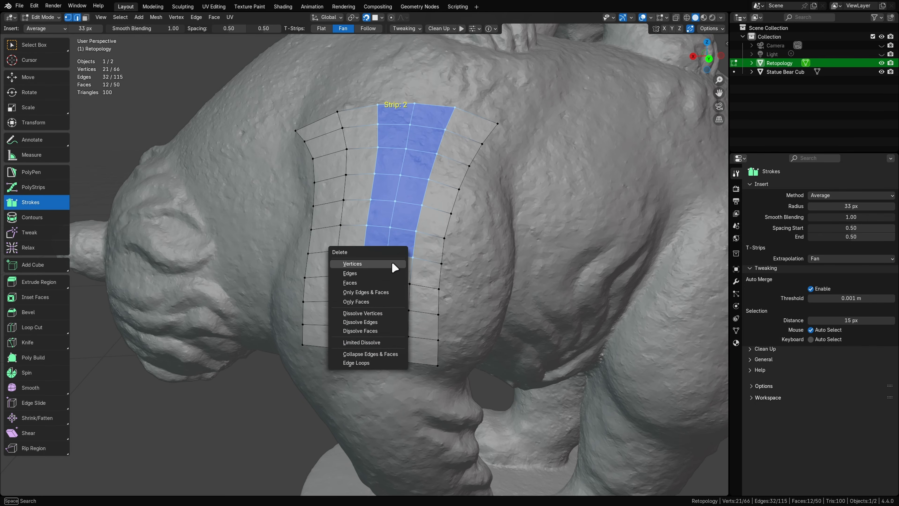
left_click(392, 263)
Step: Select the edge strip along the bottom of the gap, including its far border vertex, and fill the gap with a stroke across its top
mouse_move(528, 267)
middle_mouse_down()
mouse_move(548, 271)
mouse_move(523, 267)
middle_mouse_up()
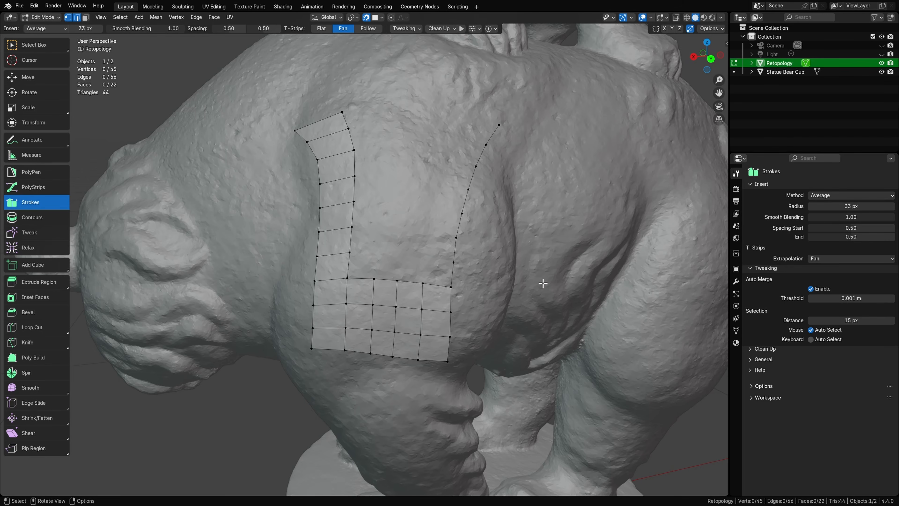
middle_click_drag(514, 287, 501, 284)
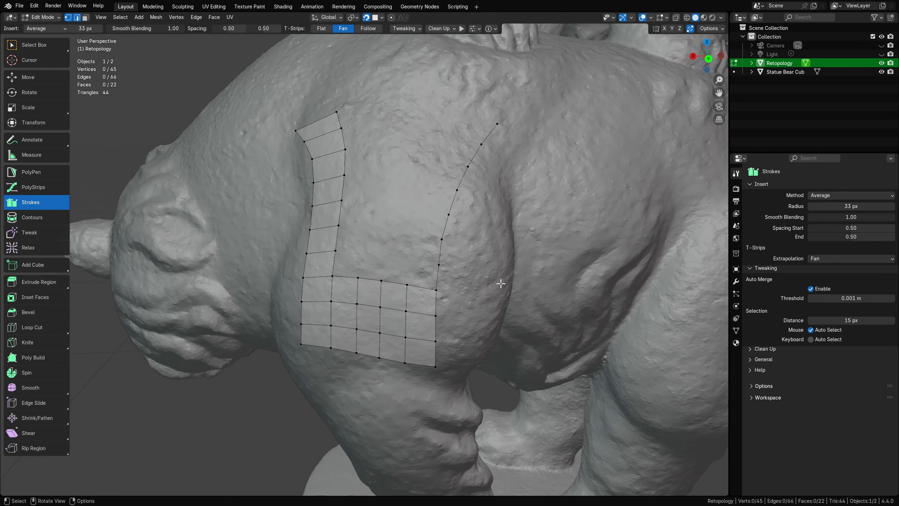
left_click(344, 284)
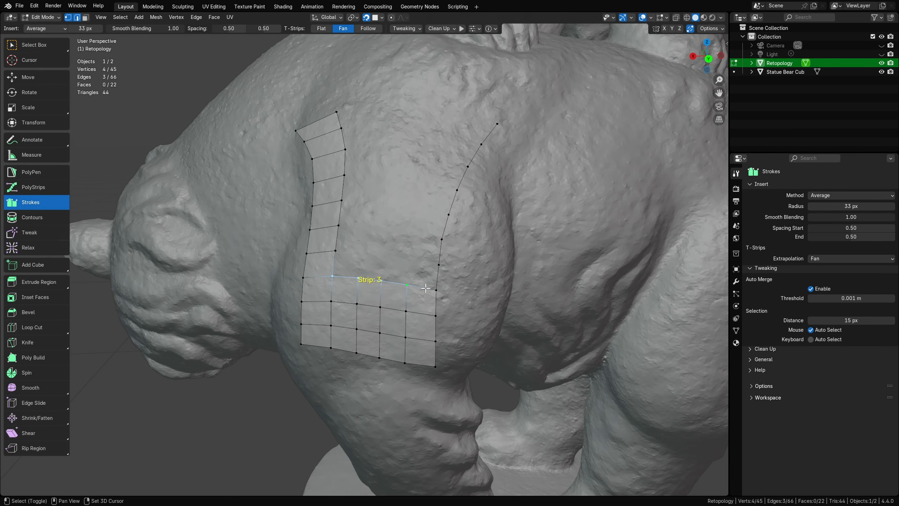
left_click(437, 291, "shift")
middle_click_drag(350, 228, 342, 243, "shift")
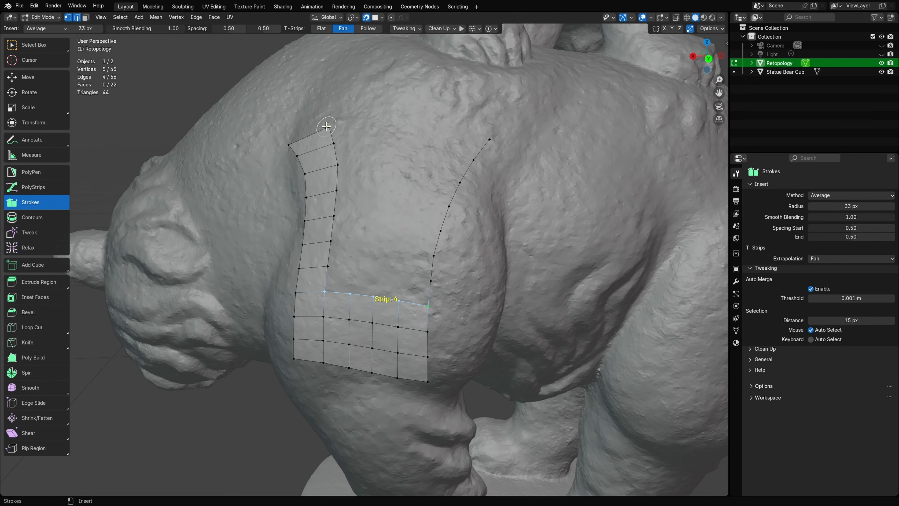
left_click_drag(326, 126, 488, 135)
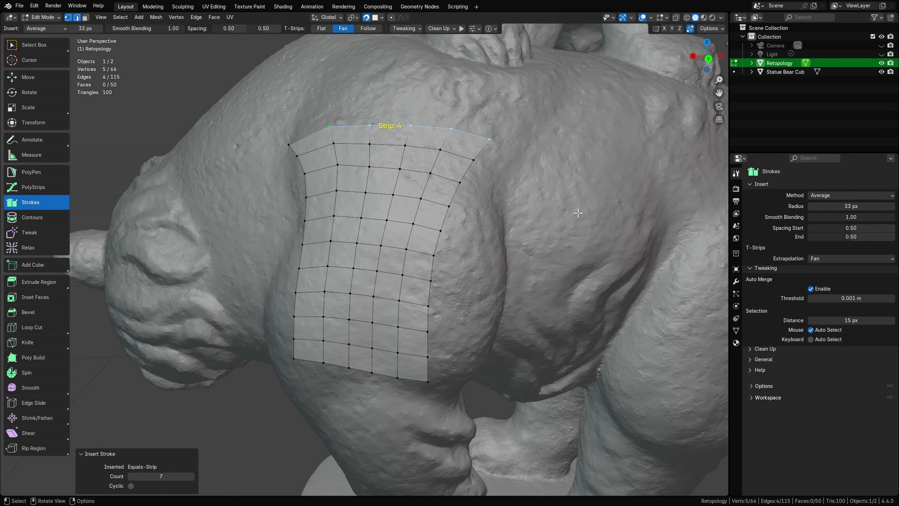
Step: Try row counts between 1 and 7 for the strip filling the gap, and return the count to 7
scroll(578, 202, "down", 6, "ctrl")
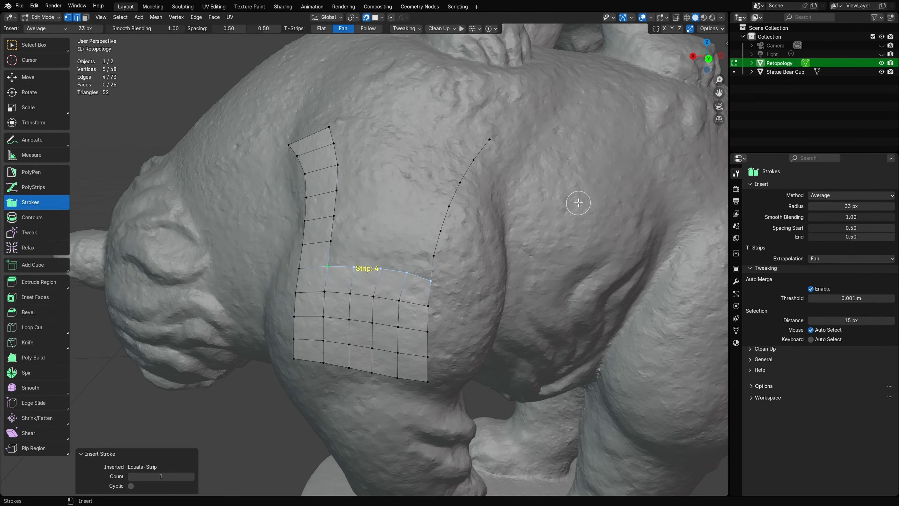
scroll(579, 202, "up", 6, "ctrl")
scroll(578, 203, "down", 5, "ctrl")
scroll(578, 203, "up", 5, "ctrl")
scroll(578, 202, "down", 4, "ctrl")
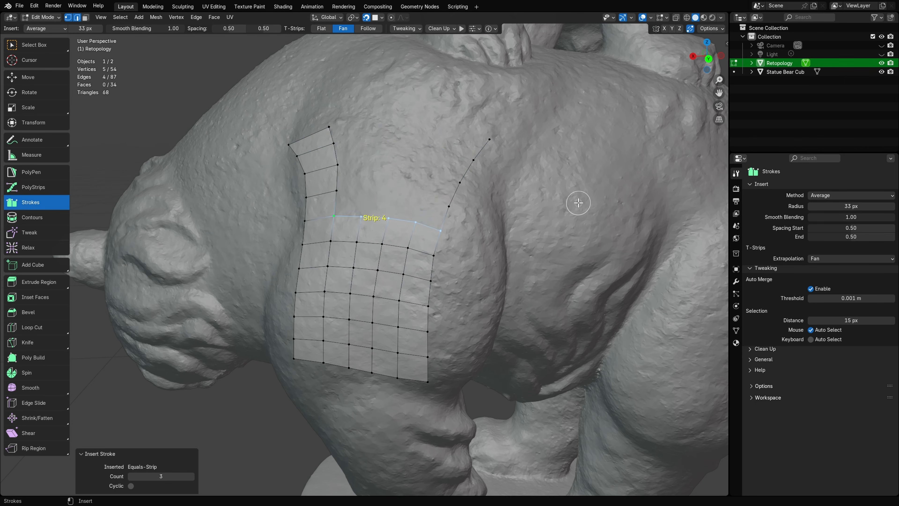
scroll(578, 203, "up", 4, "ctrl")
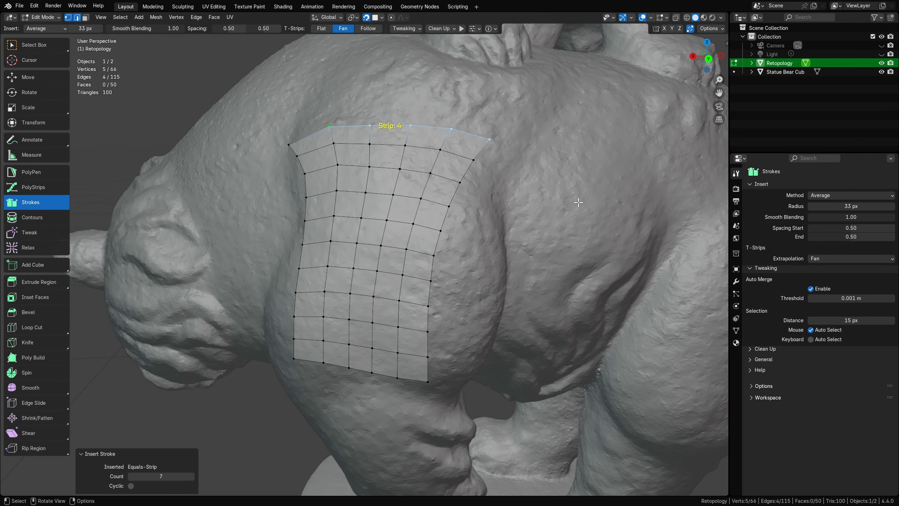
mouse_move(579, 204)
middle_mouse_down()
mouse_move(554, 239)
mouse_move(350, 240)
middle_mouse_up()
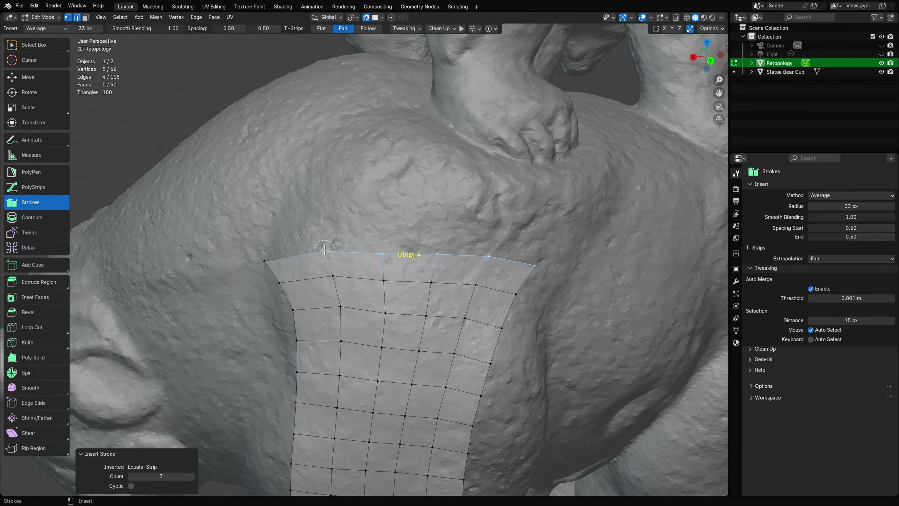
left_click_drag(324, 249, 312, 178)
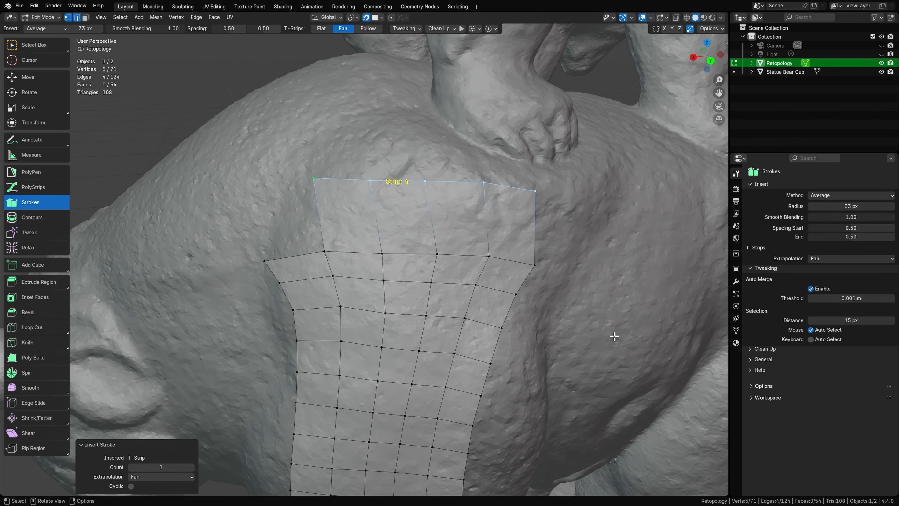
mouse_move(597, 336)
middle_mouse_down()
mouse_move(531, 328)
mouse_move(584, 327)
middle_mouse_up()
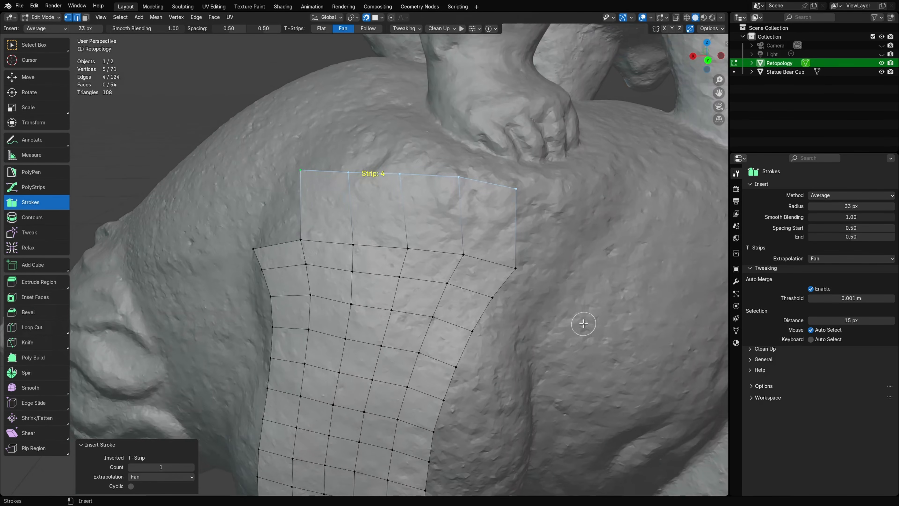
key("ctrl+z")
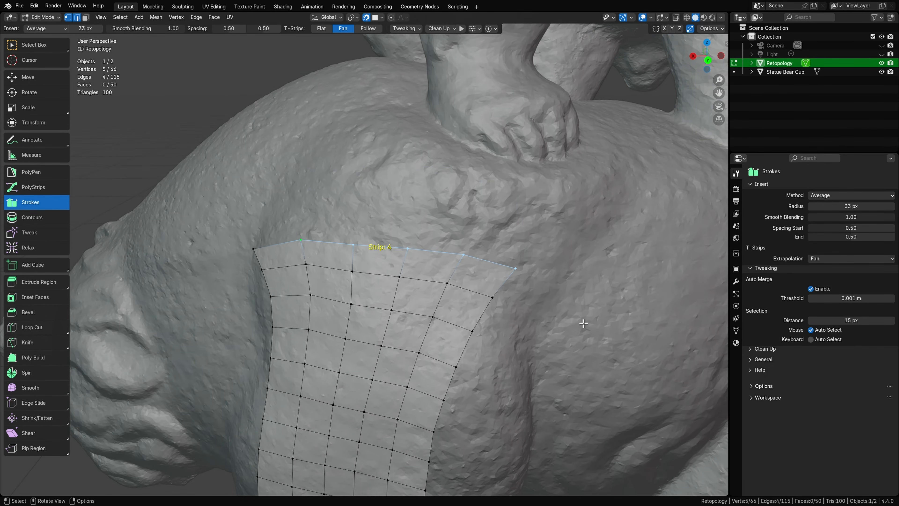
Step: Extend the shoulder patch's selected top edge by two rows with a stroke from its middle up toward the bear's back
middle_click_drag(584, 324, 572, 297)
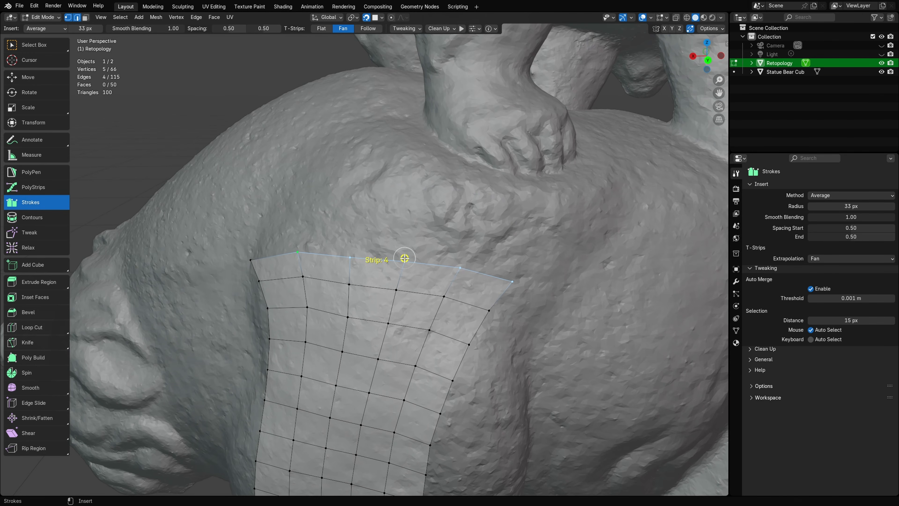
left_click_drag(403, 259, 405, 154)
scroll(561, 338, "down", 3)
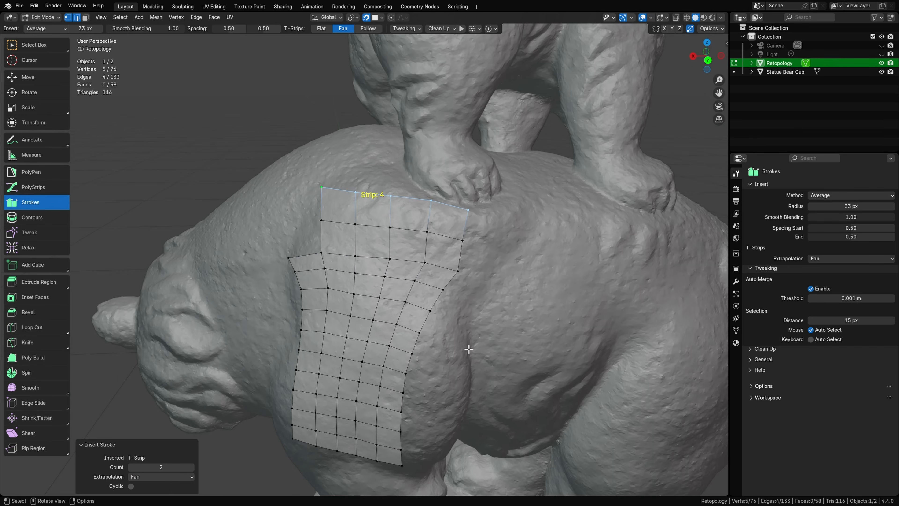
middle_click_drag(469, 349, 407, 309)
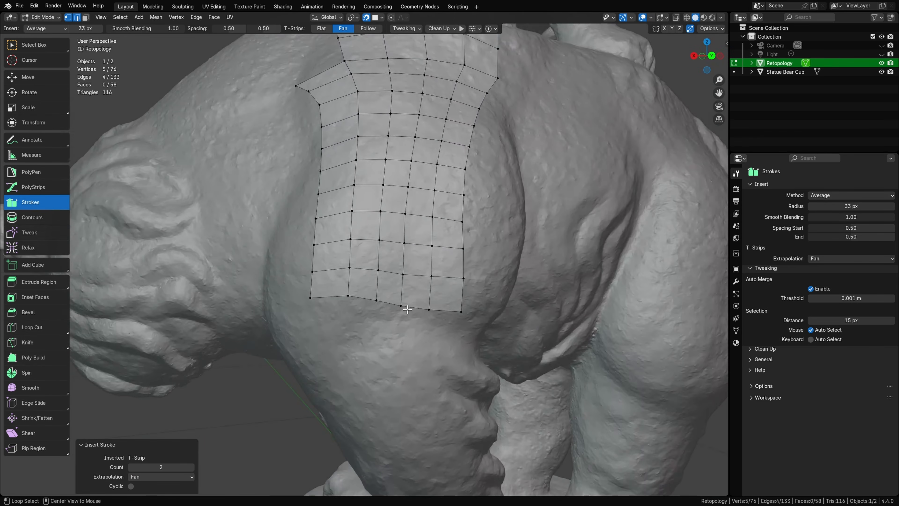
left_click_drag(393, 310, 397, 381)
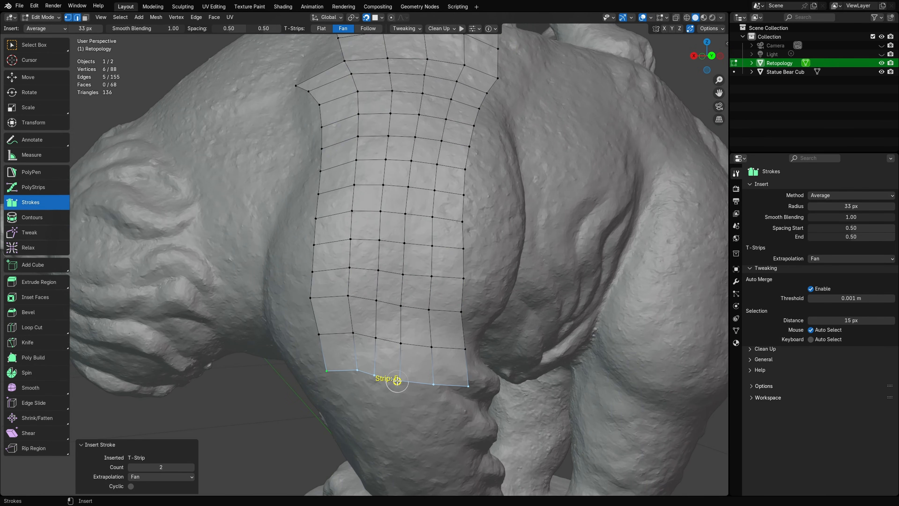
middle_click_drag(566, 301, 513, 276)
key("ctrl+z")
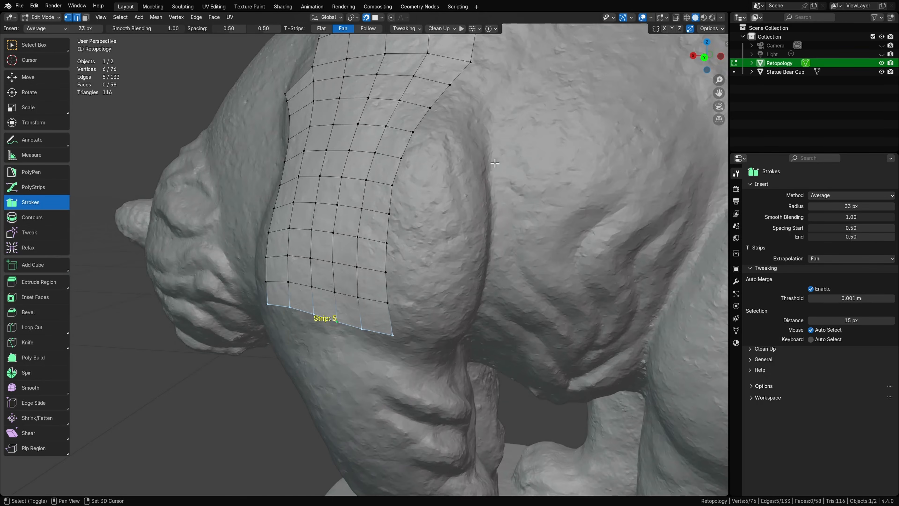
middle_click_drag(495, 163, 453, 295)
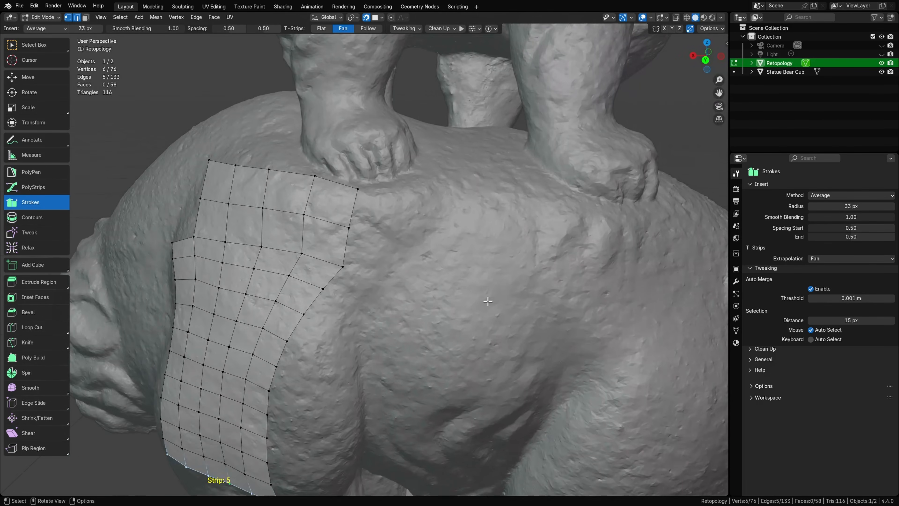
Step: Draw a curved seven-segment stroke across the bear's flank and extend it downward by five rows with a stroke from its middle
mouse_move(439, 250)
left_mouse_down()
mouse_move(559, 278)
mouse_move(594, 264)
left_mouse_up()
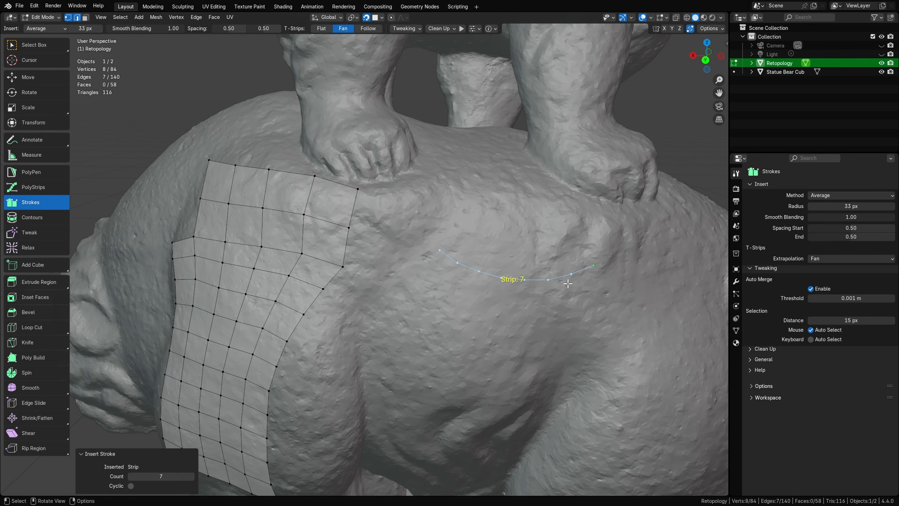
left_click_drag(523, 280, 520, 382)
middle_click_drag(520, 381, 550, 370)
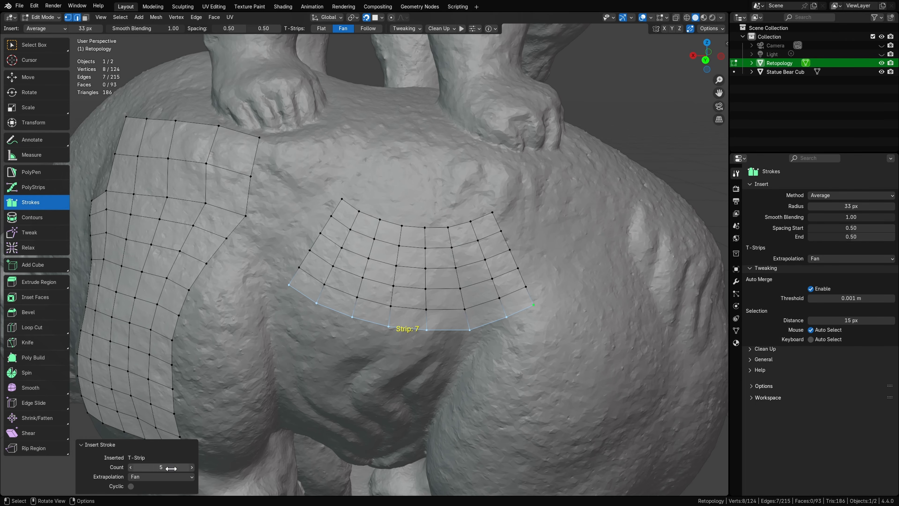
Step: Switch the flank patch's extrapolation to Flat, return it to Fan, and deselect the patch
left_click(168, 478)
left_click(155, 447)
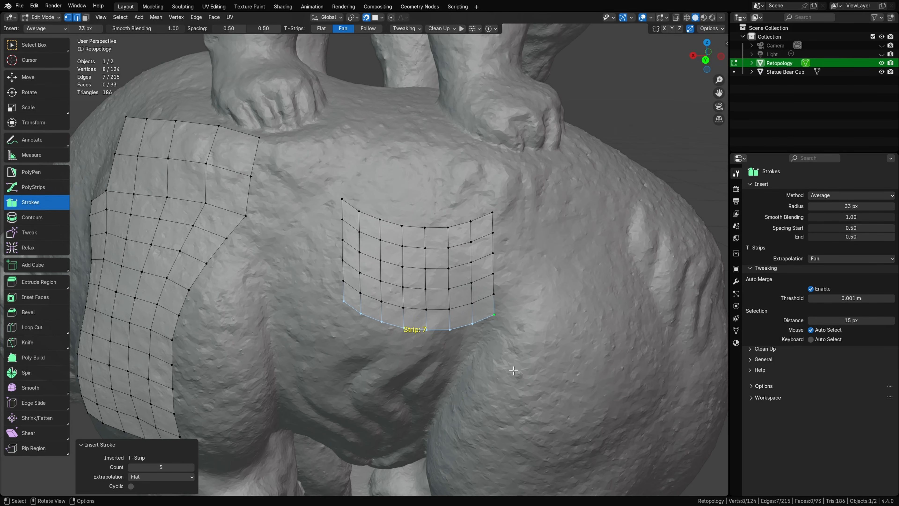
left_click(186, 478)
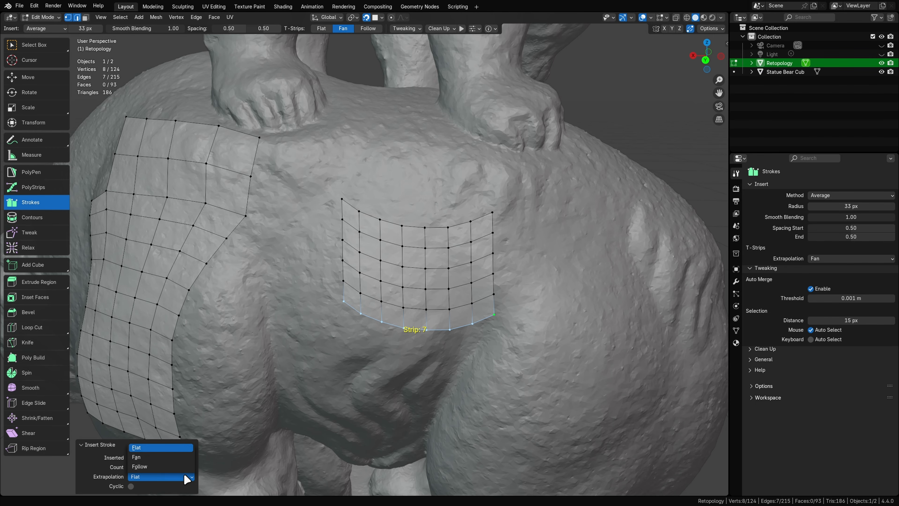
left_click(176, 456)
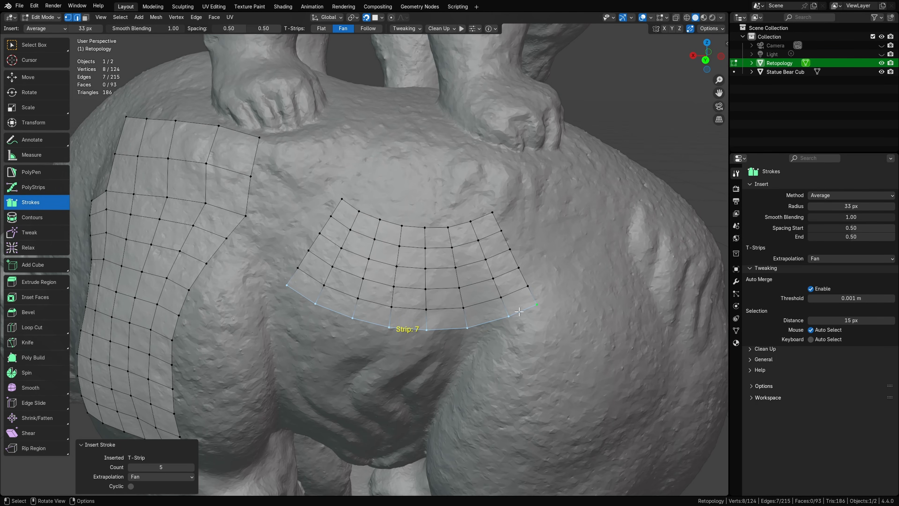
left_click(579, 356)
Step: Try a curved stroke over the hip extended outward by two rows, and undo both strokes
mouse_move(597, 357)
middle_mouse_down()
mouse_move(453, 321)
mouse_move(376, 249)
middle_mouse_up()
mouse_move(376, 249)
left_mouse_down()
mouse_move(405, 271)
mouse_move(391, 344)
mouse_move(347, 344)
left_mouse_up()
left_click_drag(414, 327, 444, 333)
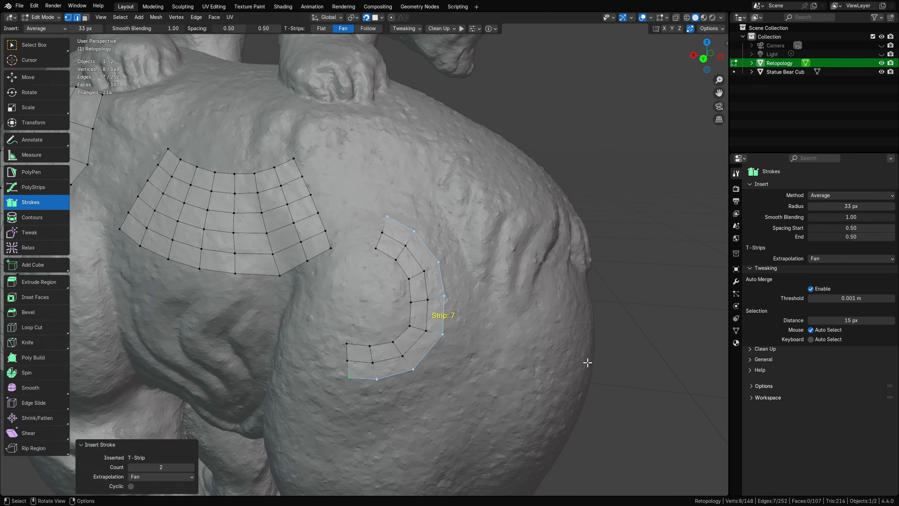
key("ctrl+z")
key("ctrl+z")
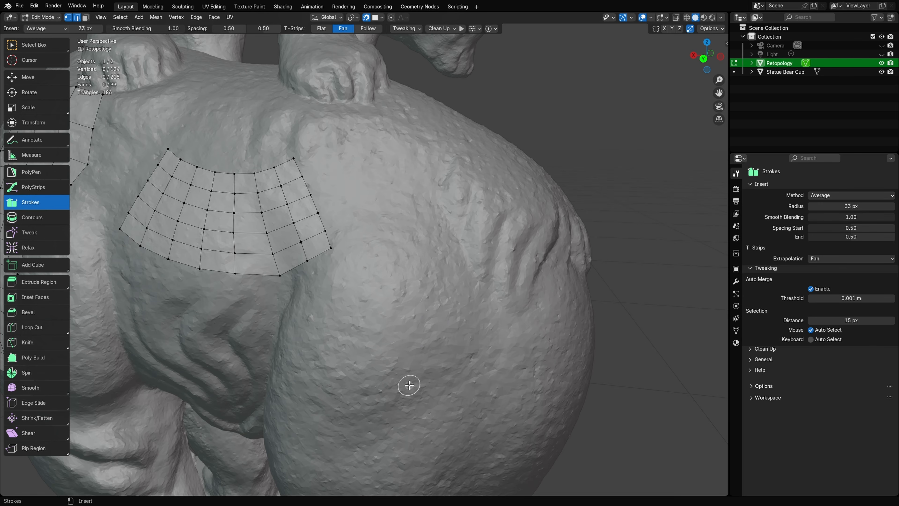
Step: Draw an S-shaped 13-segment stroke over the hip, try extending it outward by one row, and undo the extension
mouse_move(409, 385)
left_mouse_down()
mouse_move(378, 339)
mouse_move(437, 327)
mouse_move(492, 298)
mouse_move(424, 260)
left_mouse_up()
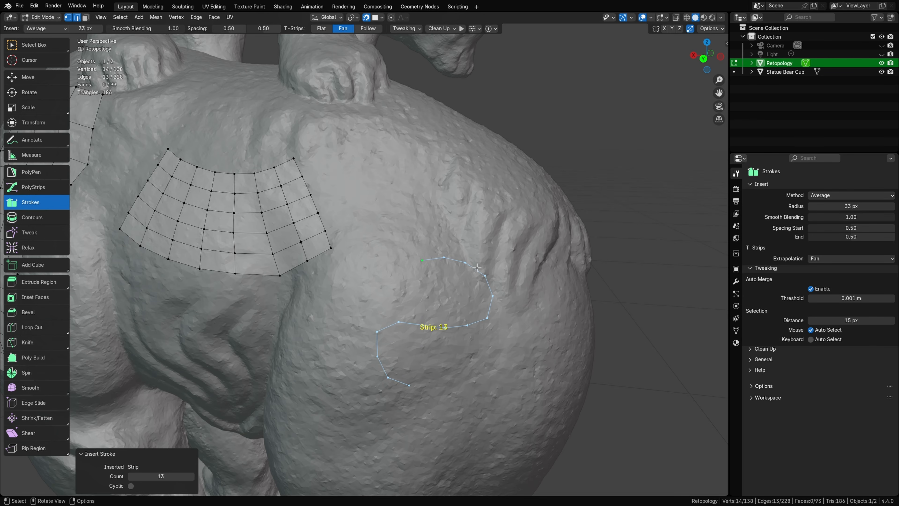
left_click_drag(486, 276, 515, 260)
key("ctrl+z")
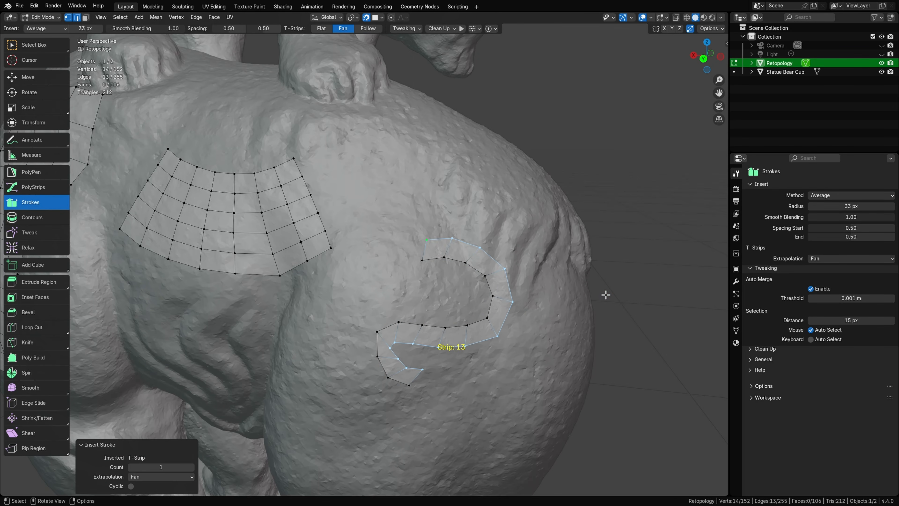
key("ctrl+z")
Step: Extend the S-shaped stroke inward by one row, and delete the whole linked strip
left_click_drag(494, 298, 464, 288)
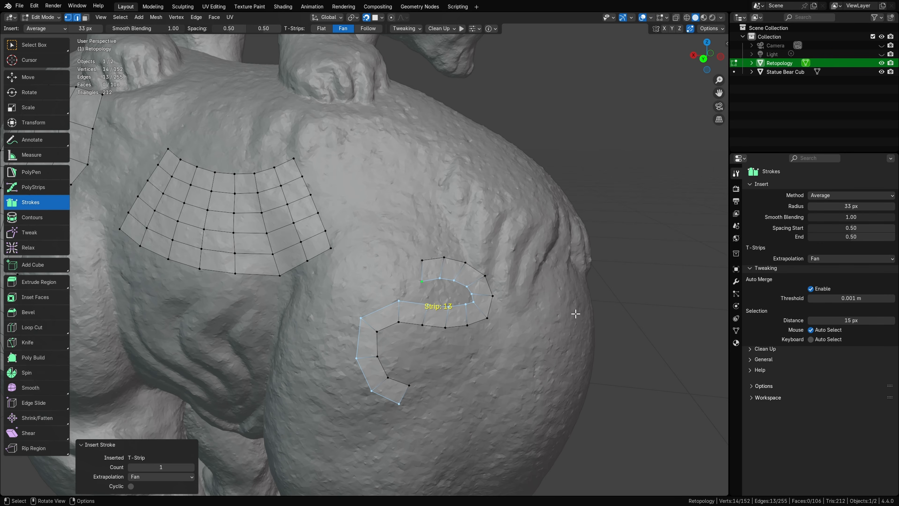
key("l")
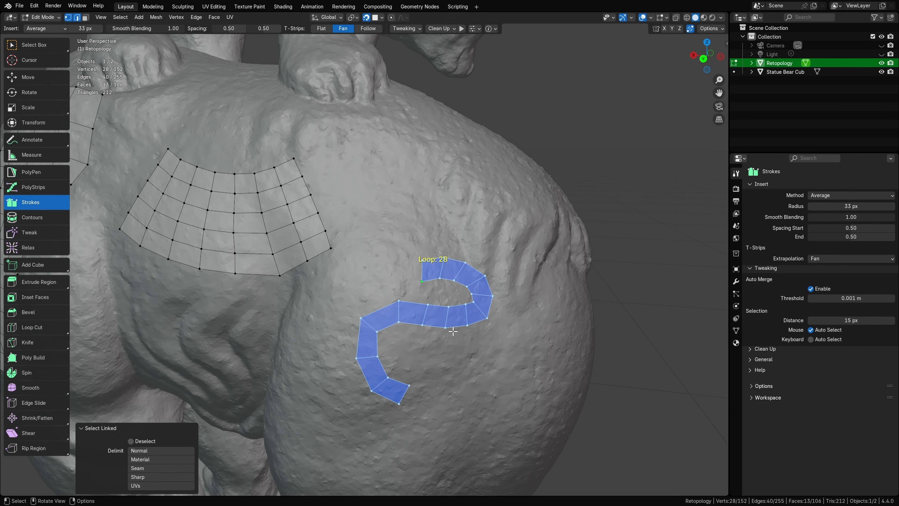
key("x")
left_click(456, 333)
Step: Draw a slightly curved four-segment stroke across the upper part of the hind leg
mouse_move(453, 325)
middle_mouse_down()
mouse_move(421, 325)
mouse_move(427, 332)
mouse_move(362, 302)
middle_mouse_up()
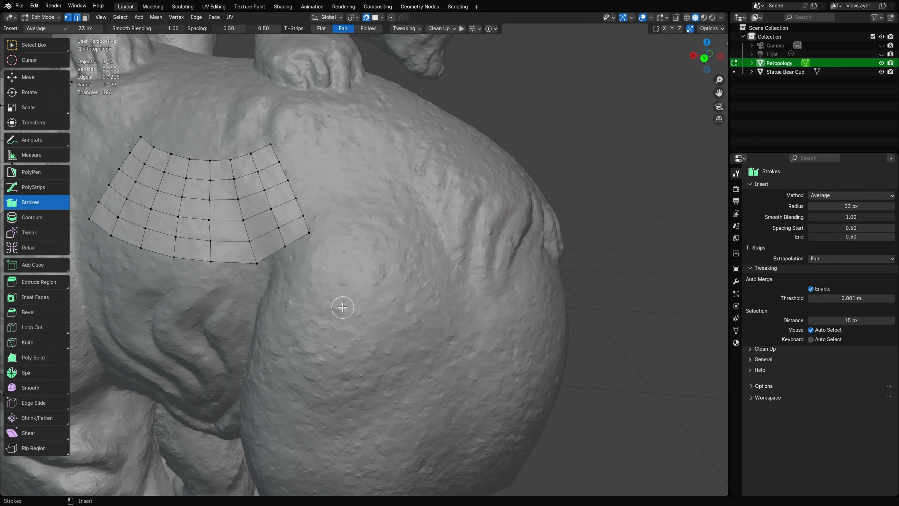
mouse_move(313, 305)
left_mouse_down()
mouse_move(378, 285)
mouse_move(404, 259)
left_mouse_up()
middle_click_drag(428, 385, 361, 255, "shift")
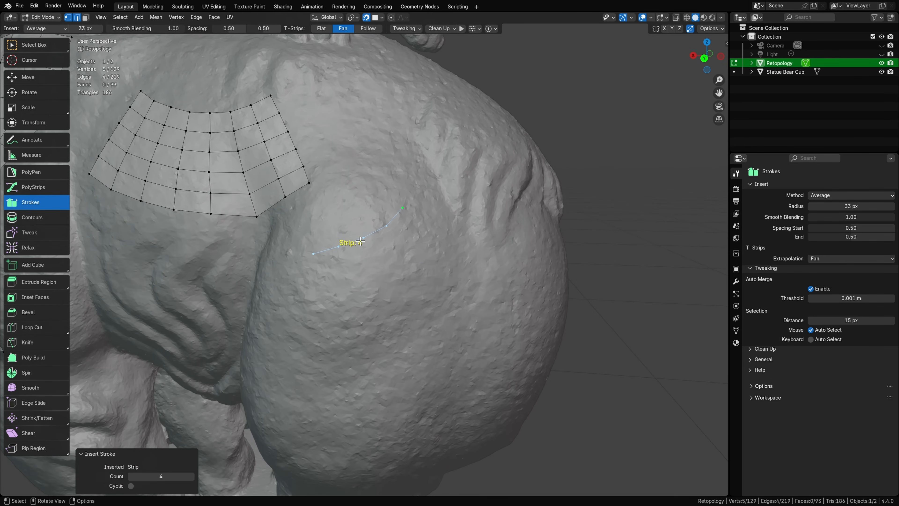
middle_click_drag(351, 372, 357, 362)
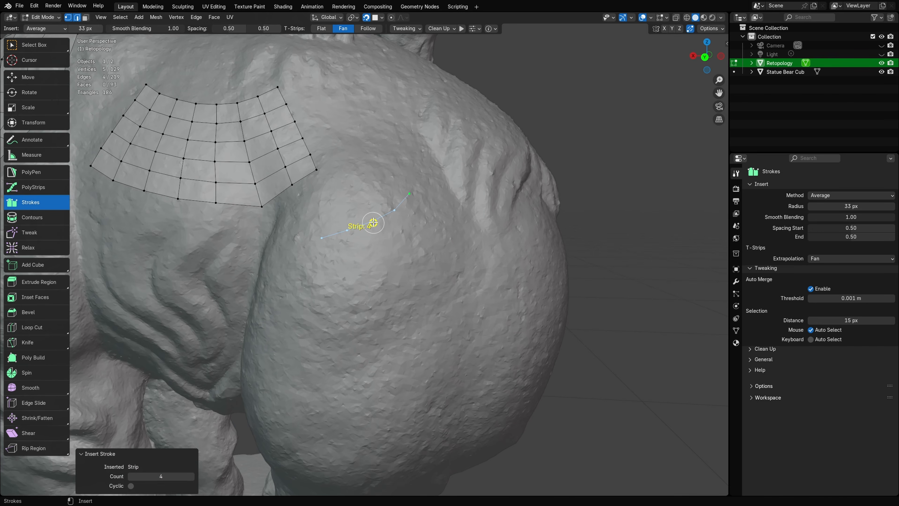
Step: Try extending the leg's edge strip eight rows from its middle with Follow extrapolation, and two rows from its end with Fan, undoing both
mouse_move(373, 222)
left_mouse_down()
mouse_move(386, 241)
mouse_move(387, 297)
mouse_move(374, 359)
mouse_move(342, 399)
left_mouse_up()
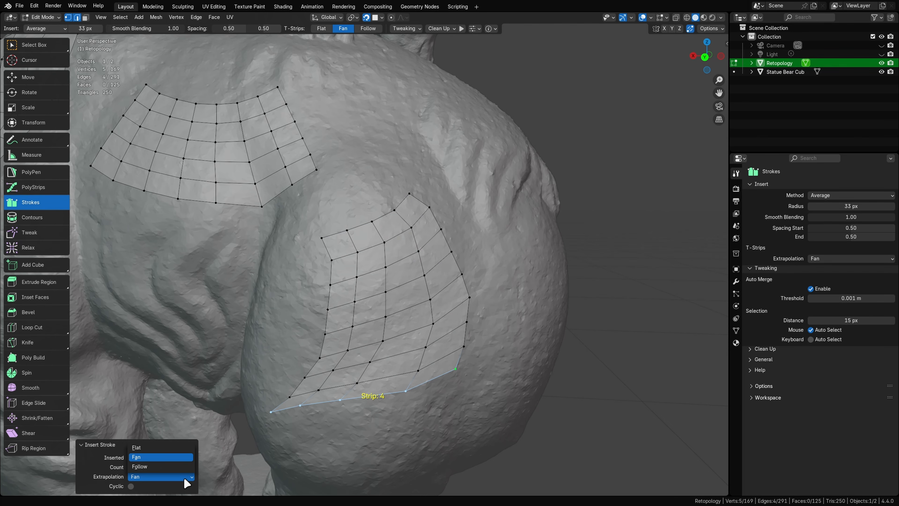
left_click(183, 466)
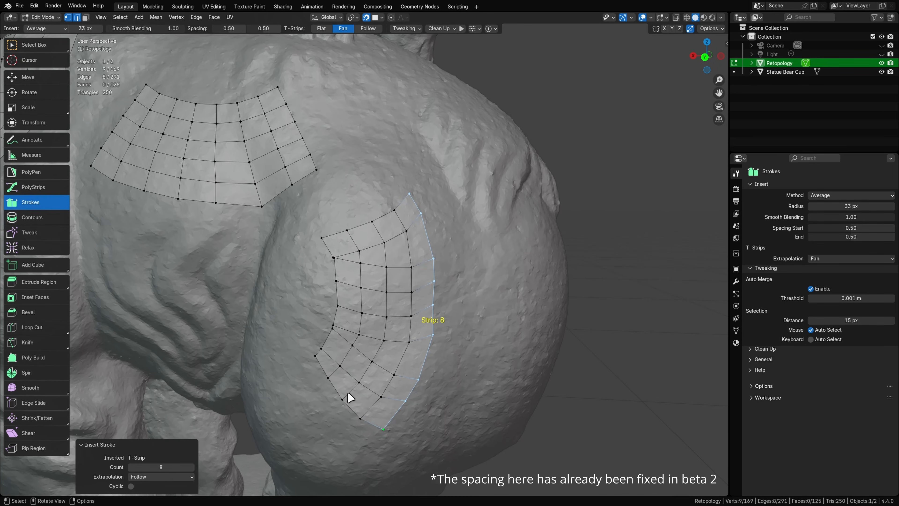
key("ctrl+z")
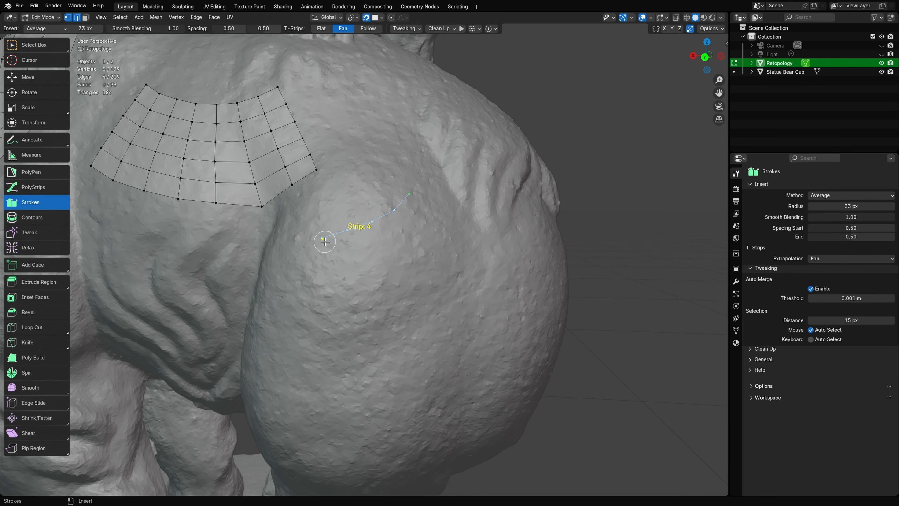
mouse_move(323, 241)
left_mouse_down()
mouse_move(327, 259)
mouse_move(311, 288)
left_mouse_up()
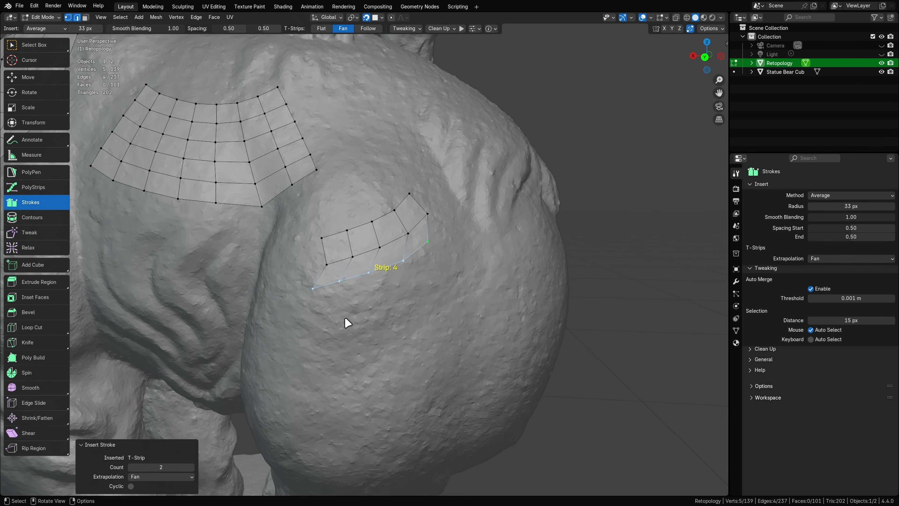
key("ctrl+z")
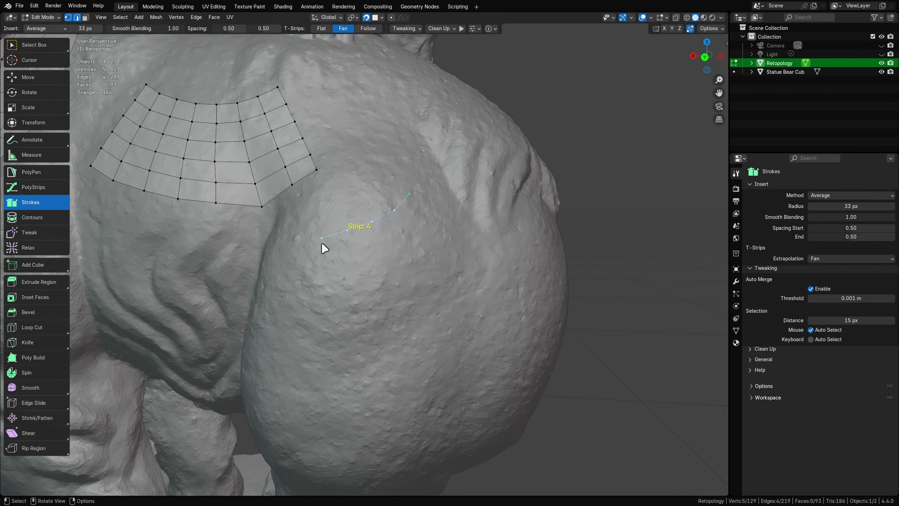
Step: Set the T-strip extrapolation to Follow and try extending the leg's edge strip from its end by seven and three rows, undoing each attempt
left_click(368, 29)
mouse_move(320, 238)
left_mouse_down()
mouse_move(329, 287)
mouse_move(403, 333)
left_mouse_up()
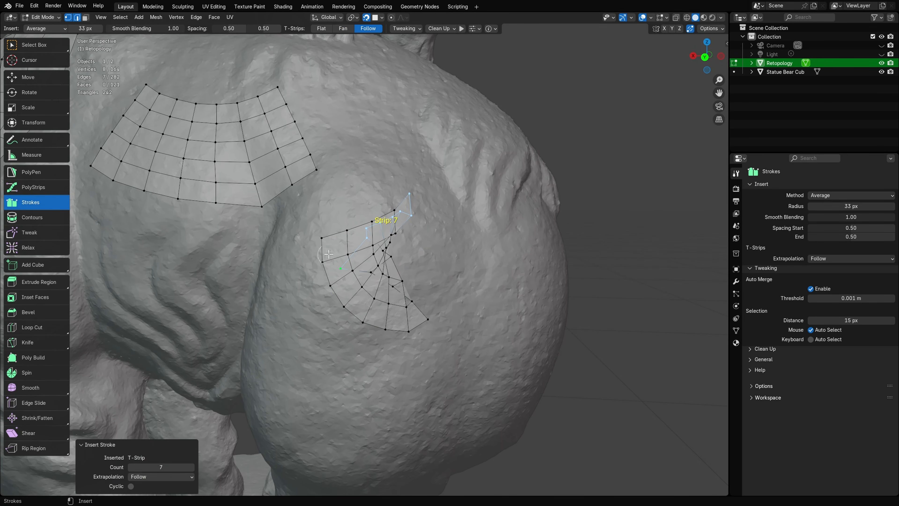
key("ctrl+z")
mouse_move(321, 237)
left_mouse_down()
mouse_move(321, 291)
mouse_move(311, 307)
left_mouse_up()
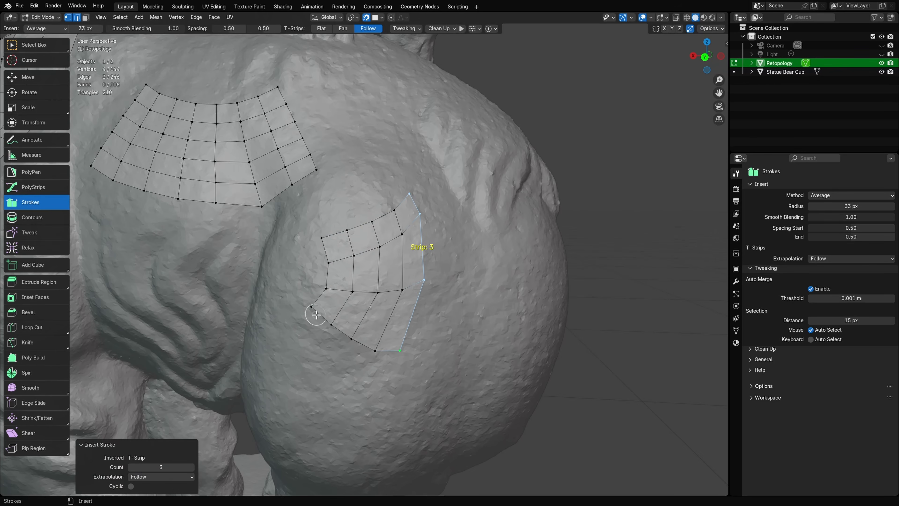
key("ctrl+z")
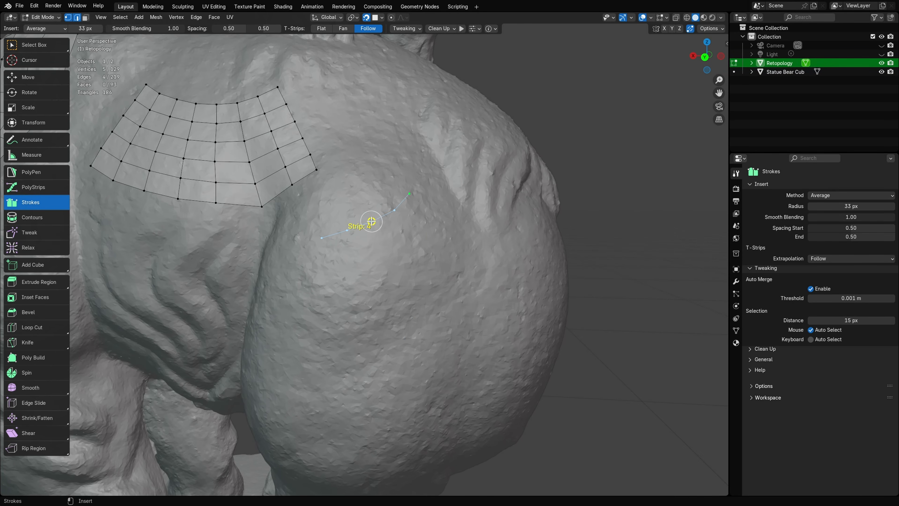
Step: Extend the leg's edge strip six rows down with a curved stroke from its middle, and relax the resulting patch
mouse_move(372, 222)
left_mouse_down()
mouse_move(365, 334)
mouse_move(342, 354)
left_mouse_up()
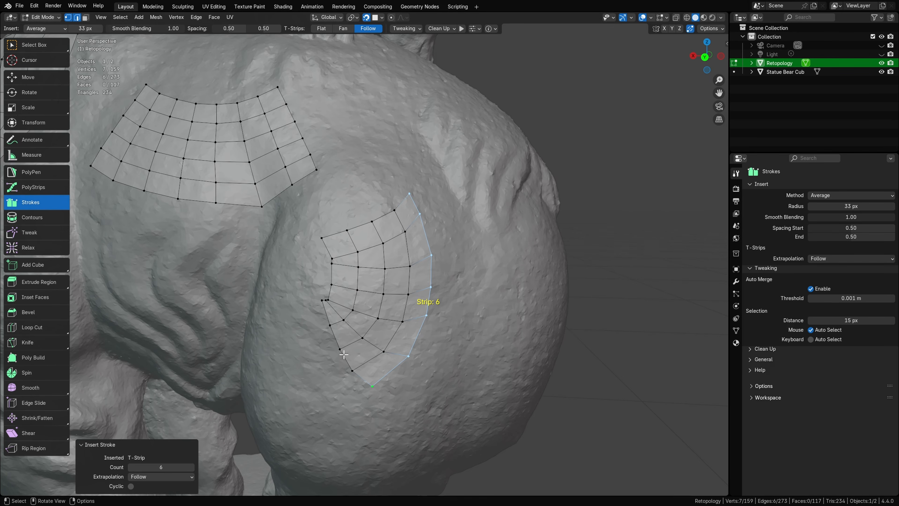
left_click(22, 249)
mouse_move(363, 327)
left_mouse_down()
mouse_move(369, 289)
mouse_move(390, 275)
mouse_move(381, 291)
mouse_move(401, 265)
left_mouse_up()
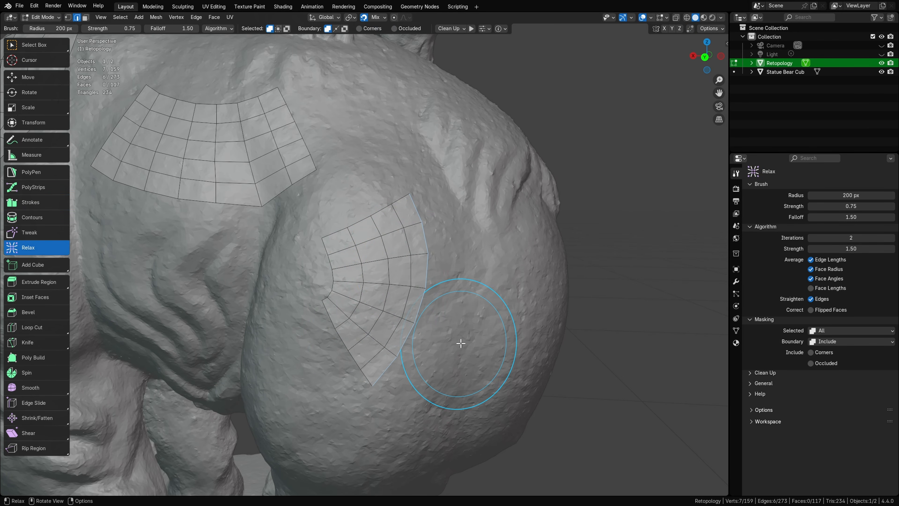
Step: With the Strokes tool, draw a vertical seven-segment stroke on the flank and a parallel stroke beside it to form a quad column
left_click(53, 201)
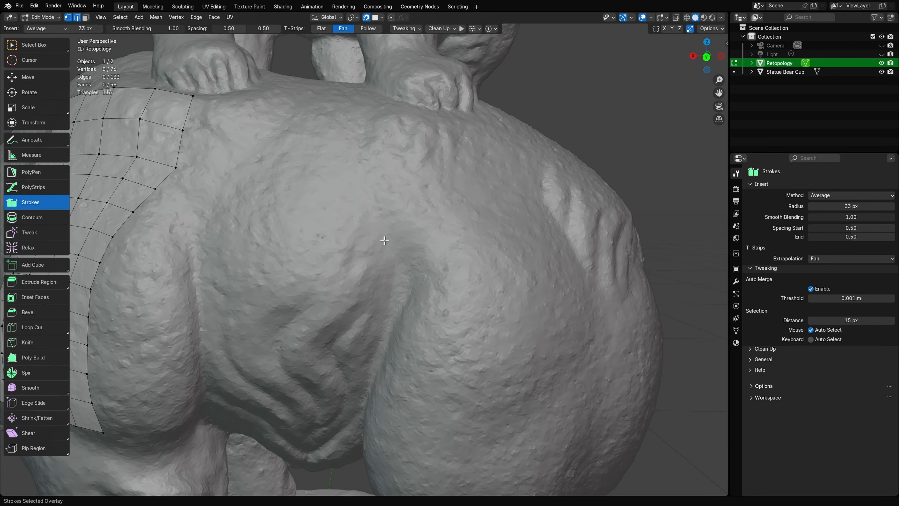
middle_click_drag(385, 240, 413, 231)
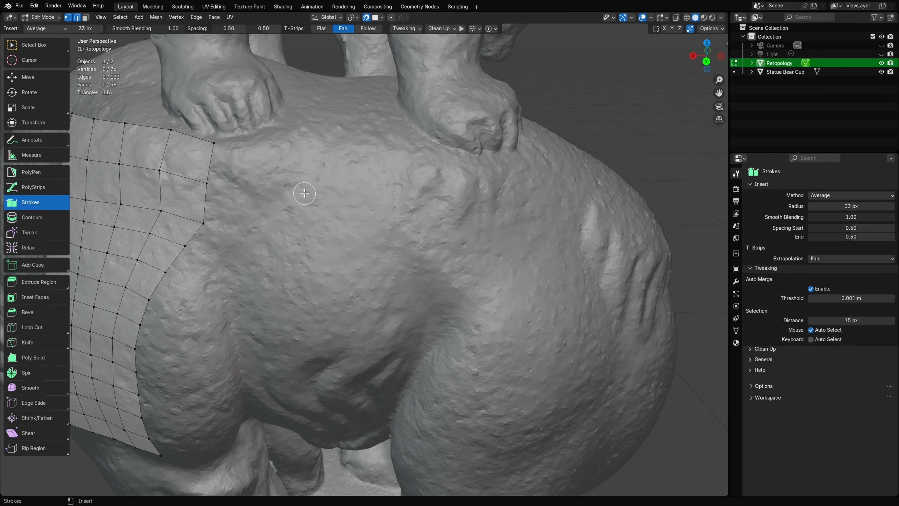
left_click_drag(305, 188, 290, 339)
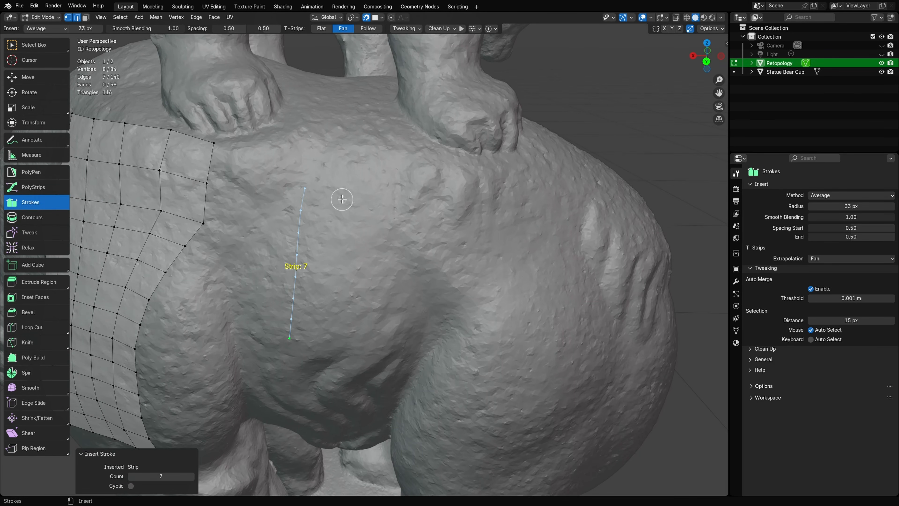
left_click_drag(337, 188, 325, 342)
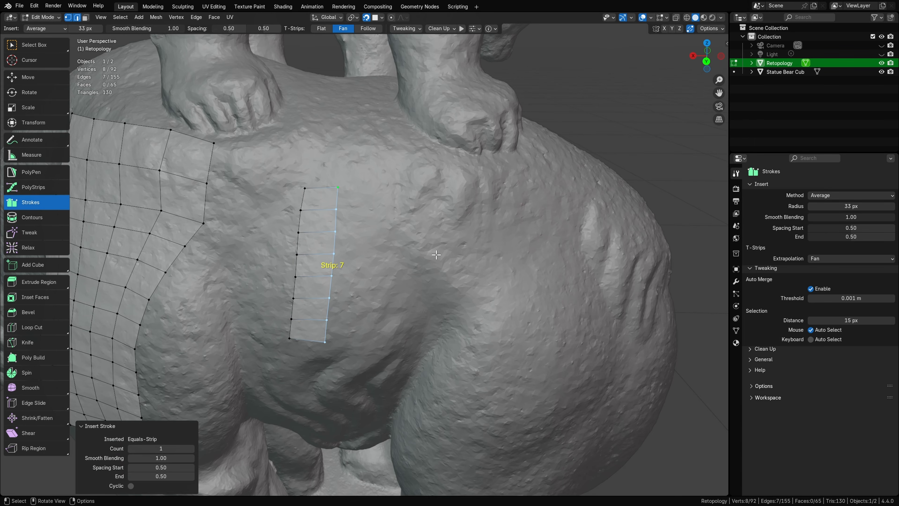
Step: Clear the selection and draw two parallel strokes nearer the hind leg to form a second seven-quad column
left_click(428, 251)
left_click_drag(440, 192, 413, 346)
left_click_drag(482, 195, 442, 348)
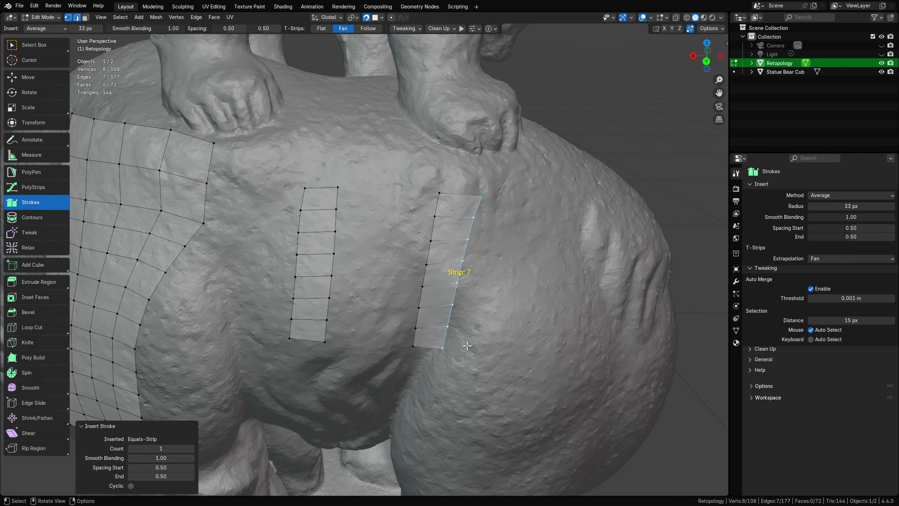
Step: Try bridging the second column's whole inner edge strip to the first column with four spans, and undo it
left_click(426, 266)
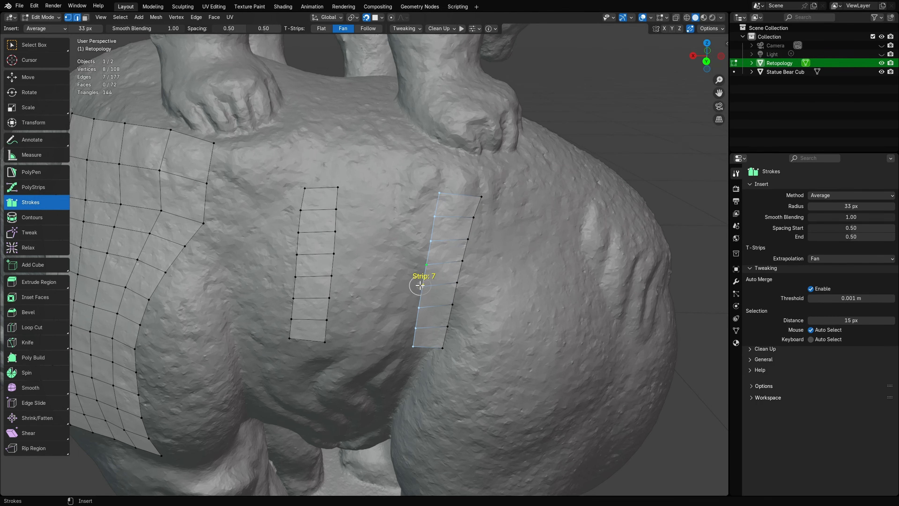
left_click_drag(421, 284, 332, 285)
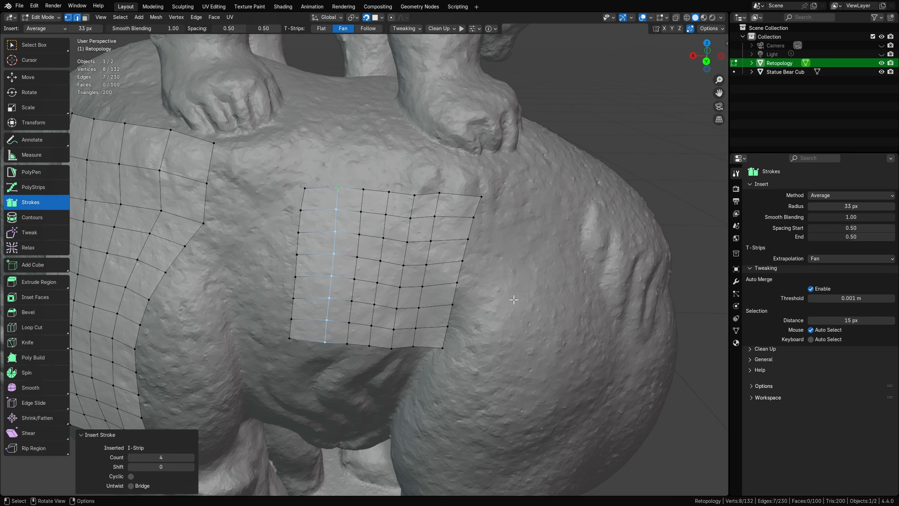
key("ctrl+z")
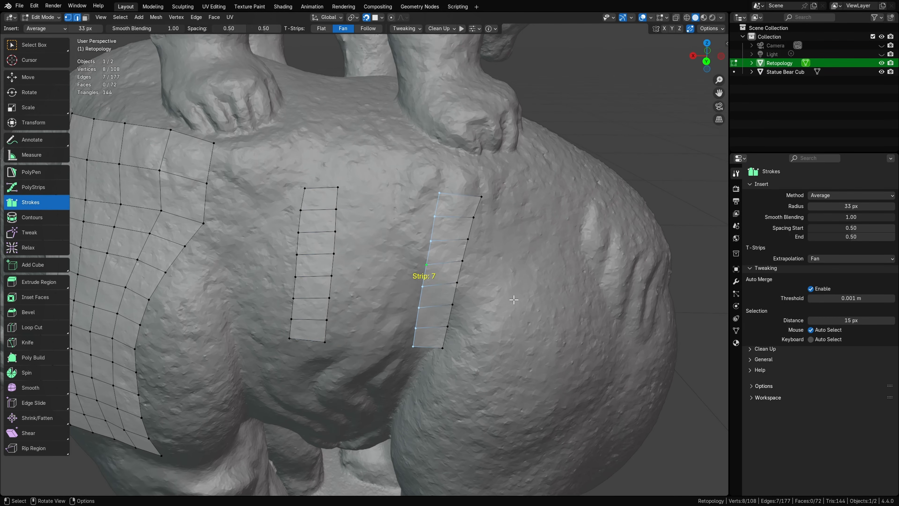
Step: Select only the three middle edges on the second column's inner side and bridge them to the first column with four spans
left_click(426, 269)
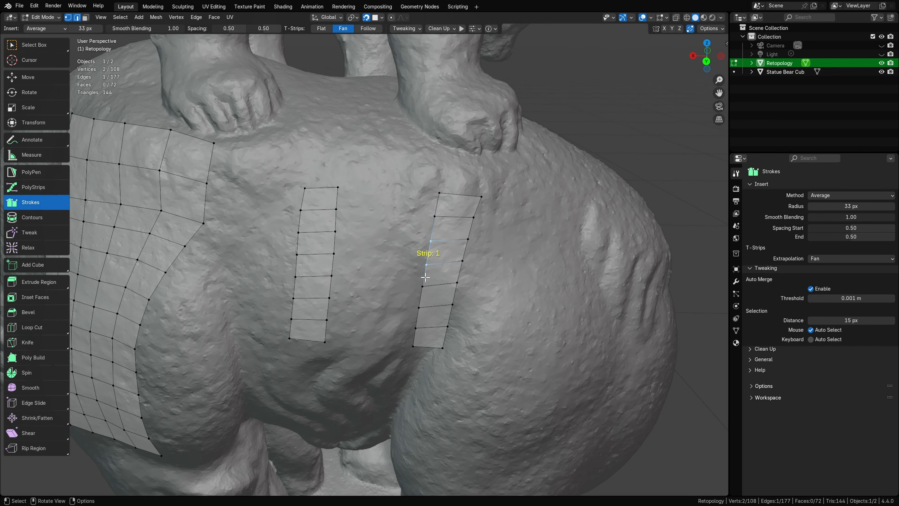
left_click(421, 297, "ctrl")
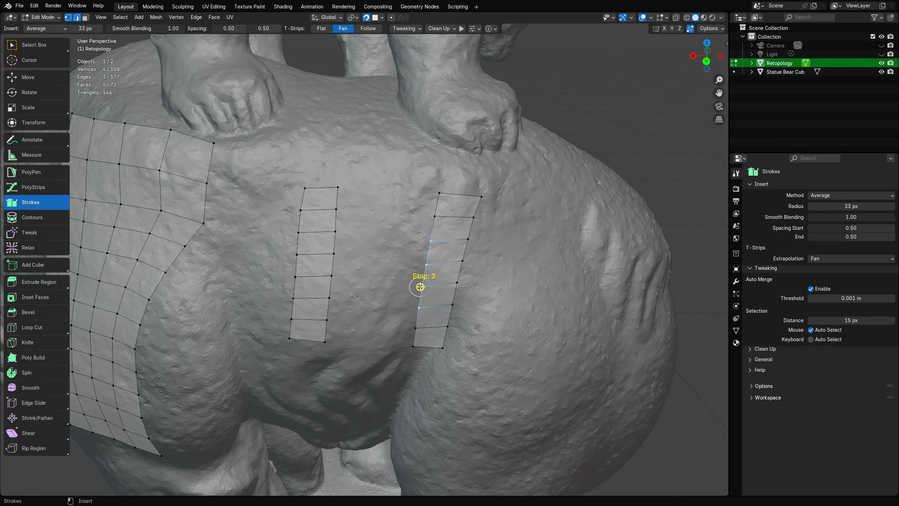
left_click_drag(424, 280, 335, 276)
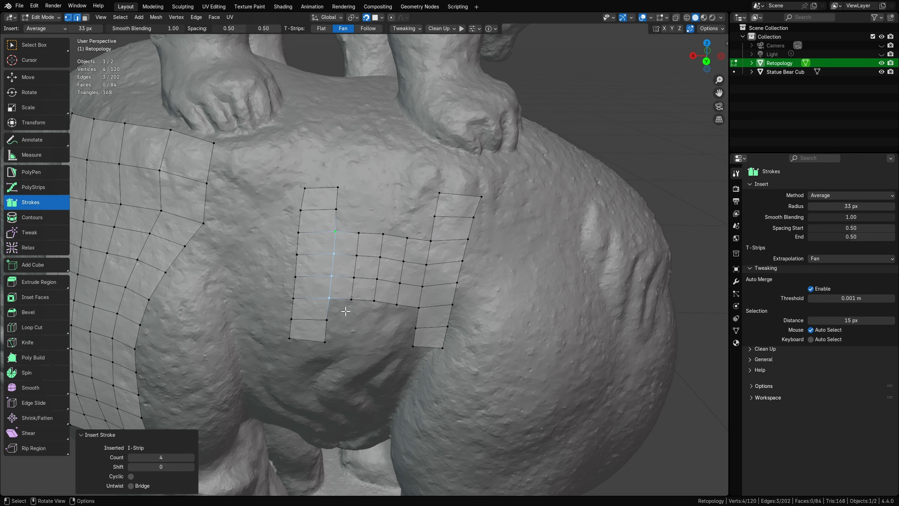
Step: Try shifting the inserted bridge by 1 edge along the first column, and return the shift to 0
left_click(193, 467)
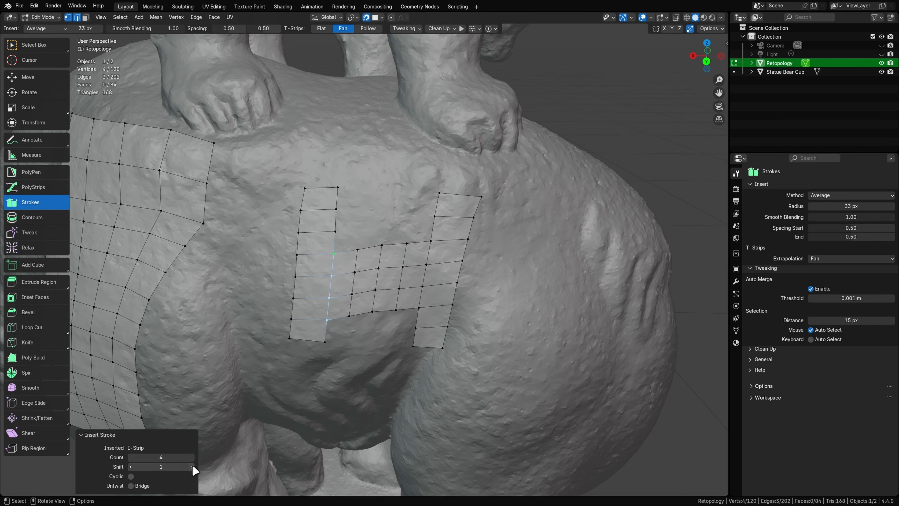
left_click(131, 467)
scroll(438, 411, "down", 1, "alt")
scroll(437, 412, "up", 3, "alt")
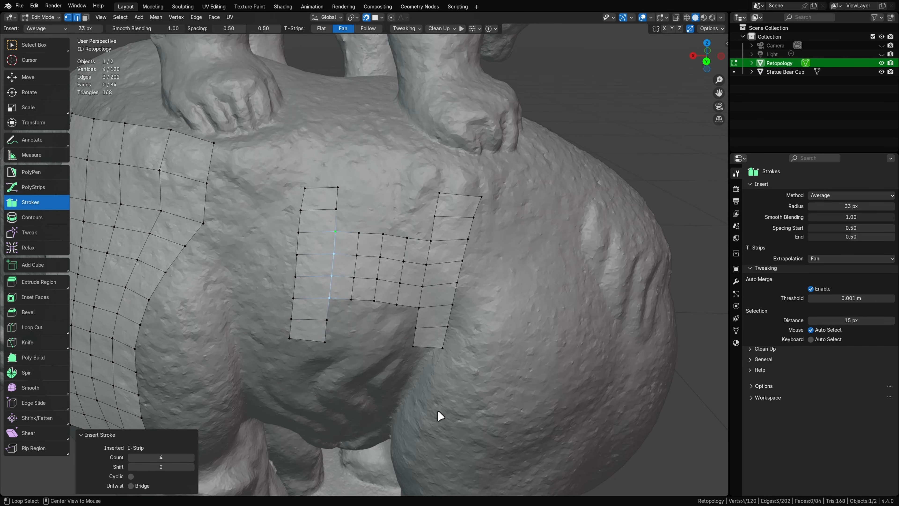
scroll(438, 414, "down", 4, "alt")
scroll(438, 416, "up", 2, "alt")
Step: Select the bridge's three upper edges next to the first column and fill upward to the column's top with an L-strip stroke
left_click(550, 289)
middle_click_drag(550, 289, 545, 310, "shift")
scroll(545, 309, "up", 1)
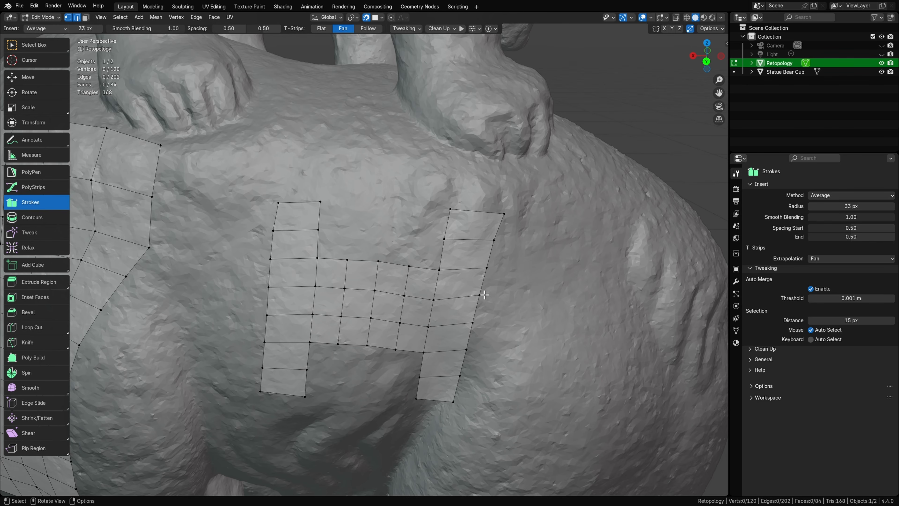
left_click(379, 261, "shift")
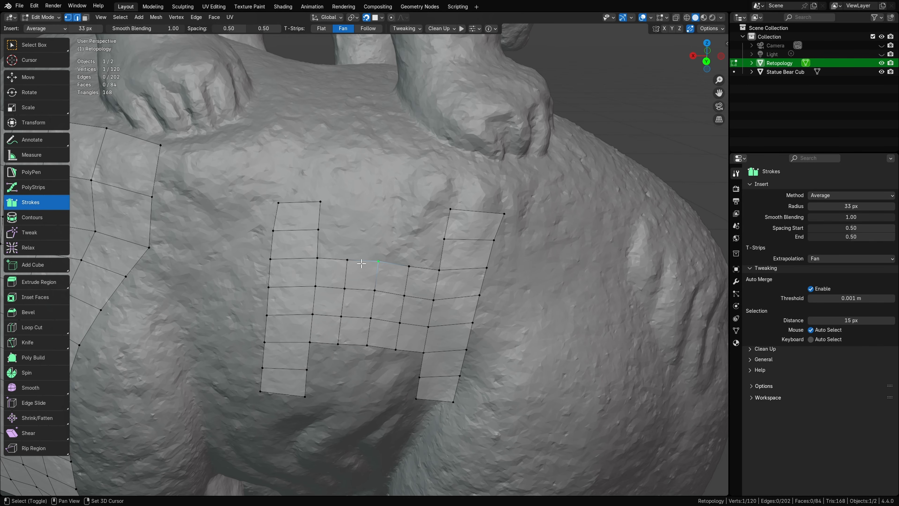
left_click(348, 262, "shift")
left_click(312, 261, "shift")
left_click(409, 266, "shift")
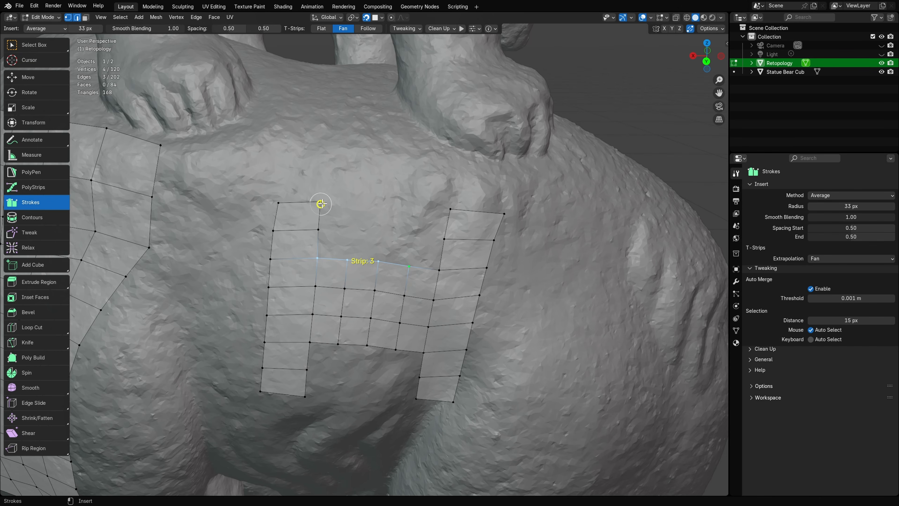
mouse_move(321, 201)
left_mouse_down()
mouse_move(406, 201)
mouse_move(409, 266)
left_mouse_up()
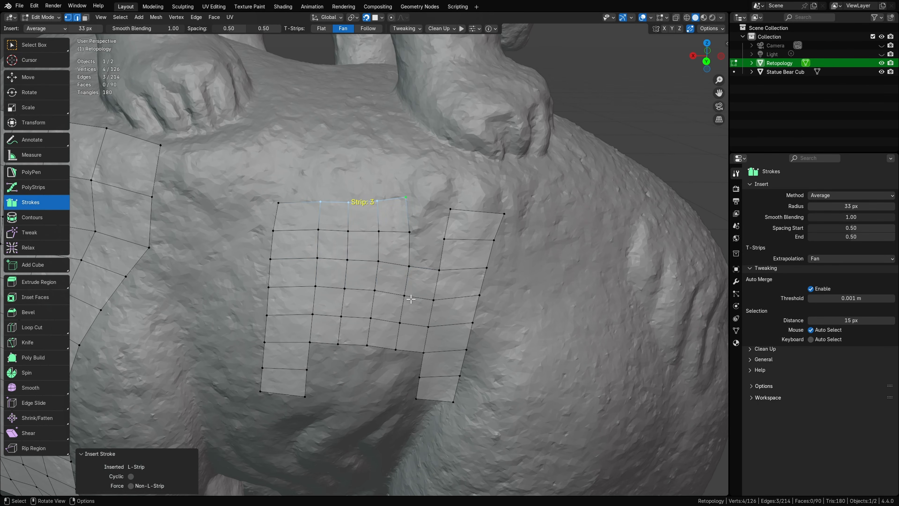
key("ctrl+z")
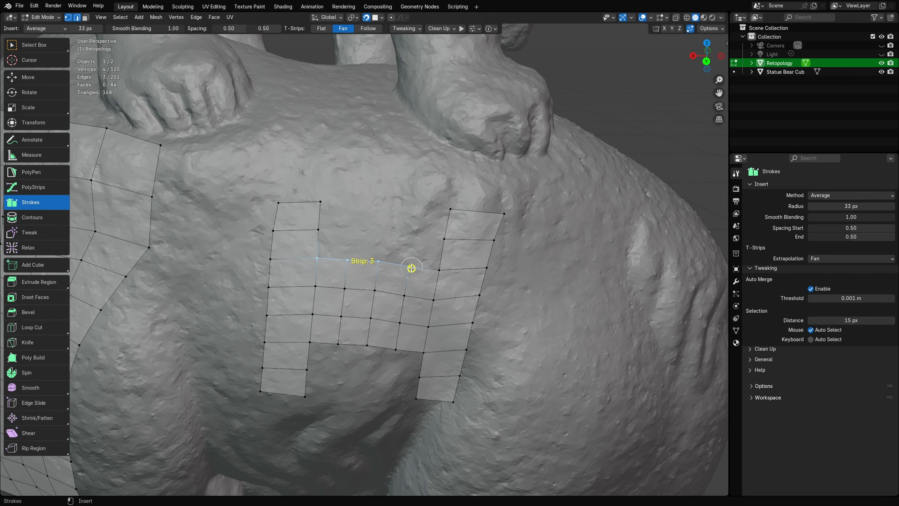
mouse_move(409, 265)
left_mouse_down()
mouse_move(407, 203)
mouse_move(320, 202)
left_mouse_up()
Step: Select four edges on the second column's outer side and try C-shaped strokes between their ends, keeping a four-span quad patch
middle_click_drag(332, 330, 230, 318, "shift")
left_click(381, 269)
left_click_drag(373, 301, 370, 329, "shift")
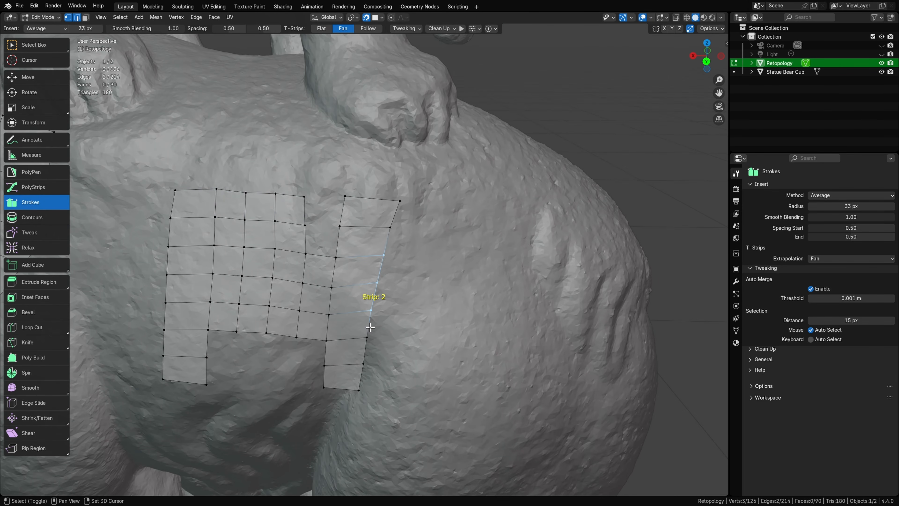
left_click(387, 244, "shift")
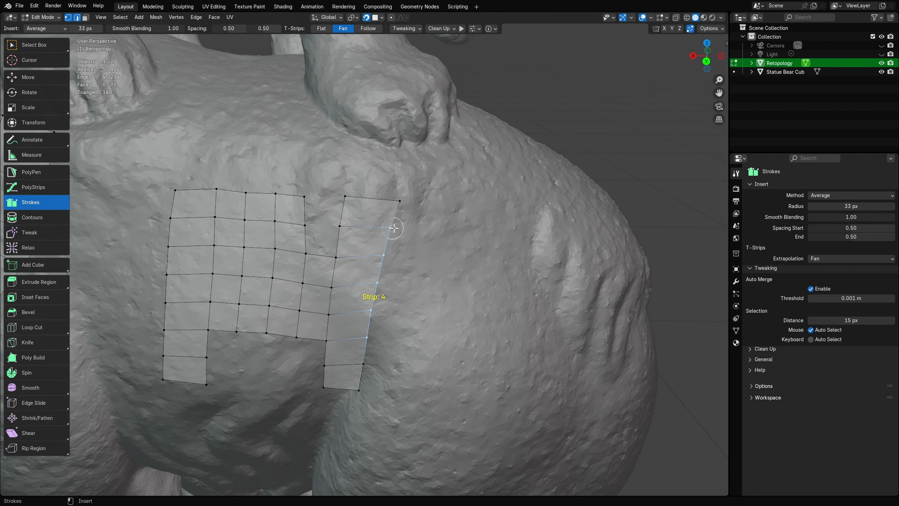
mouse_move(390, 227)
left_mouse_down()
mouse_move(485, 215)
mouse_move(510, 291)
mouse_move(366, 337)
left_mouse_up()
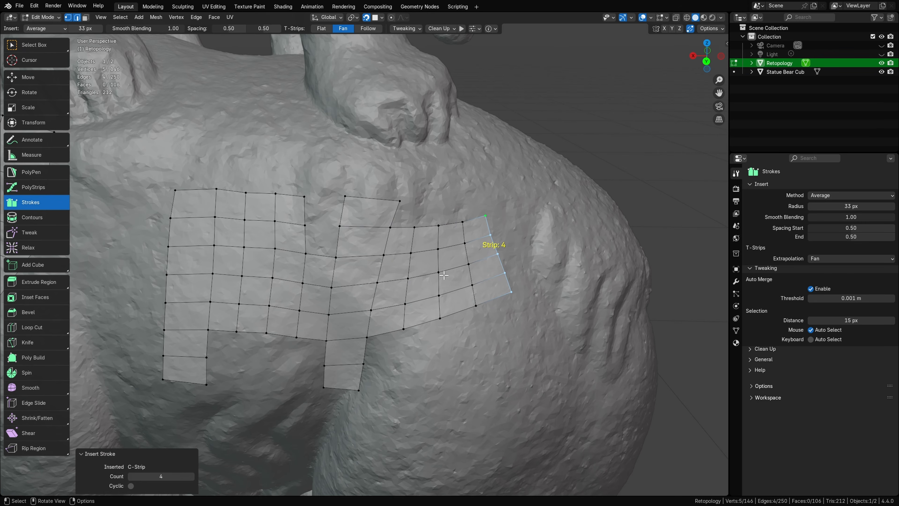
key("ctrl+z")
mouse_move(392, 228)
left_mouse_down()
mouse_move(484, 286)
mouse_move(441, 357)
mouse_move(367, 337)
left_mouse_up()
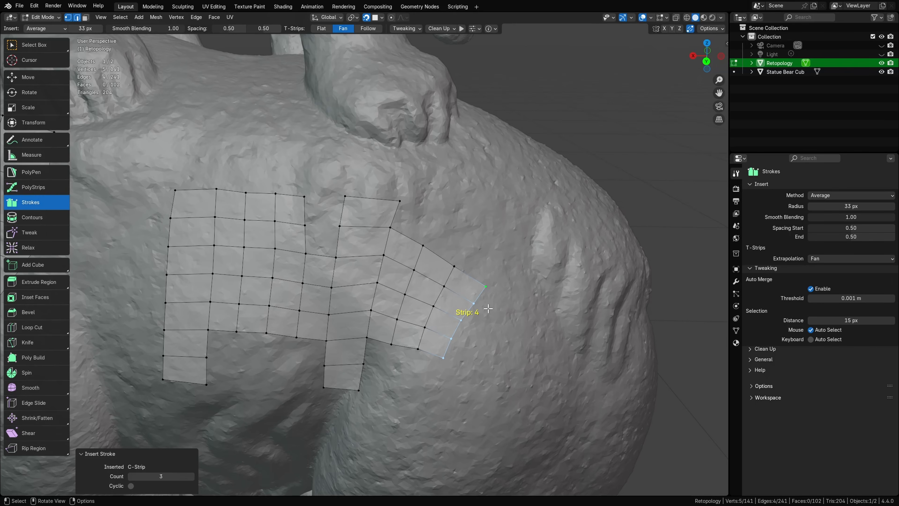
key("ctrl+z")
mouse_move(392, 228)
left_mouse_down()
mouse_move(445, 231)
mouse_move(486, 253)
mouse_move(468, 359)
mouse_move(367, 341)
left_mouse_up()
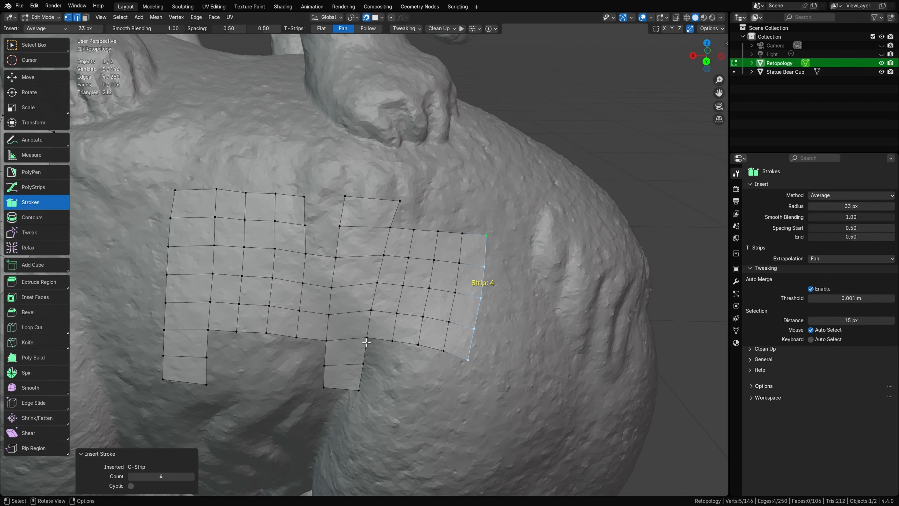
Step: Select the entire linked flank patch and delete its vertices
key("ctrl+l")
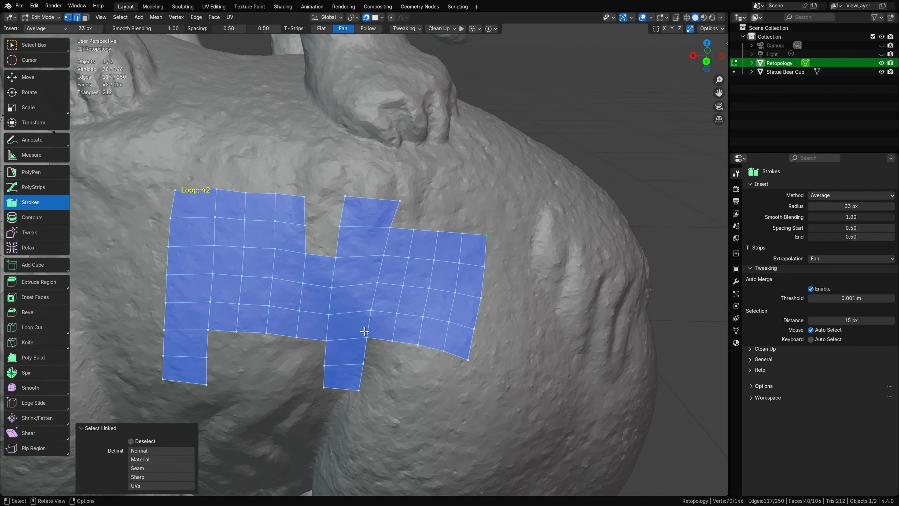
key("x")
left_click(367, 335)
Step: Draw a closed stroke around the large bear's eye to insert a 12-segment loop
middle_click_drag(366, 334, 420, 274)
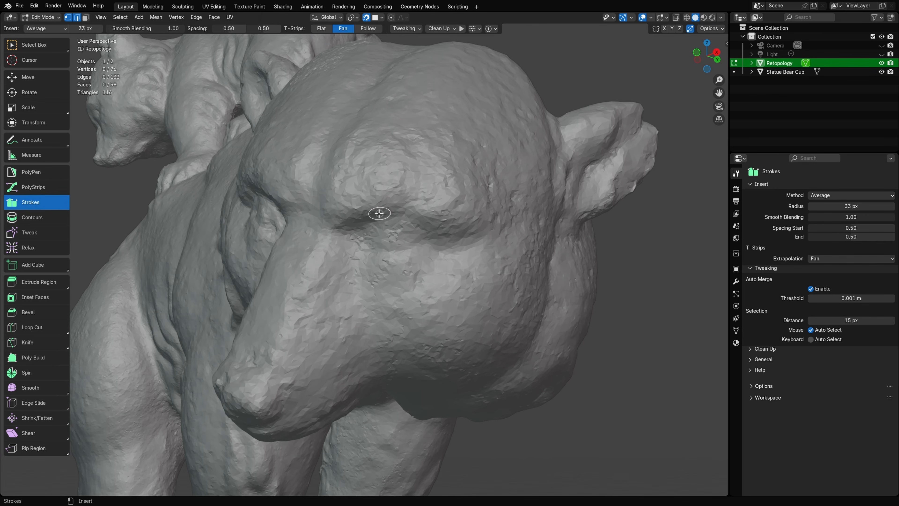
mouse_move(381, 208)
left_mouse_down()
mouse_move(344, 211)
mouse_move(339, 251)
mouse_move(414, 261)
mouse_move(437, 222)
mouse_move(399, 202)
mouse_move(380, 207)
left_mouse_up()
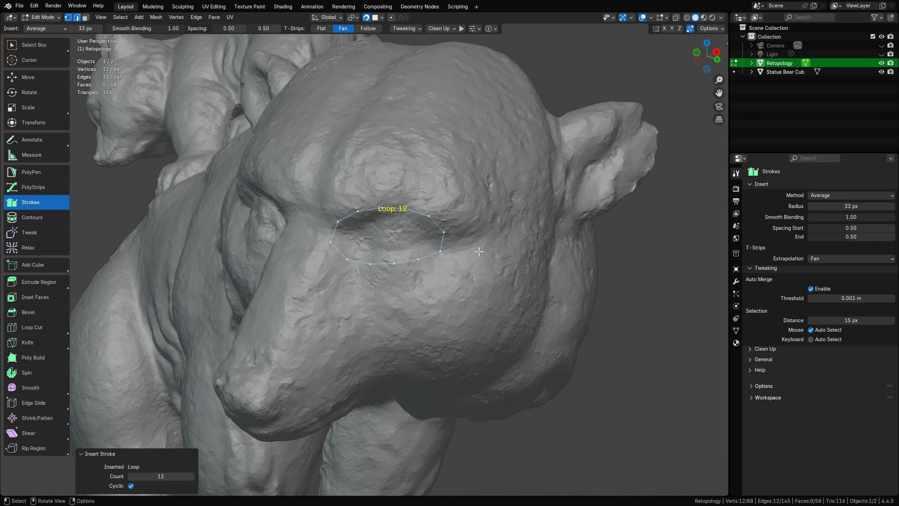
Step: Draw a nearly closed circular stroke on the cheek with the selection cleared, make it cyclic, and undo it
left_click(462, 273)
mouse_move(470, 272)
left_mouse_down()
mouse_move(432, 311)
mouse_move(491, 338)
mouse_move(509, 297)
mouse_move(488, 274)
left_mouse_up()
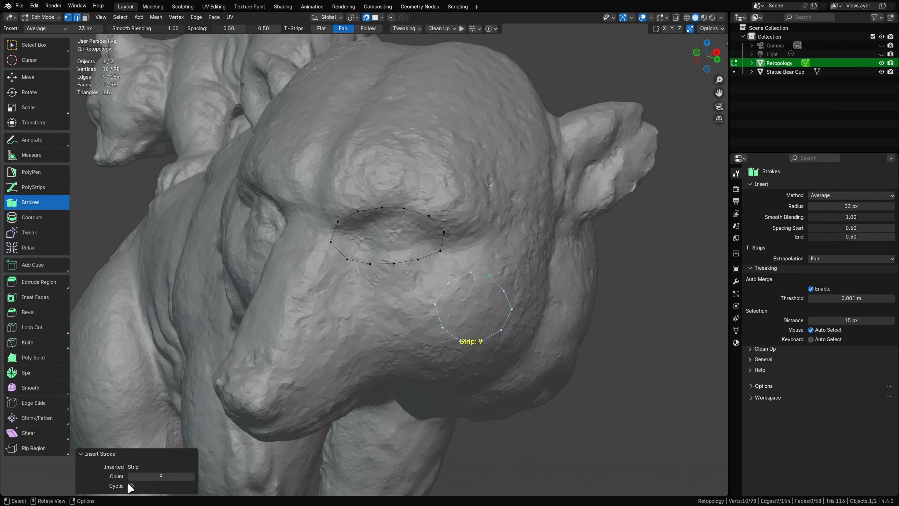
left_click(131, 486)
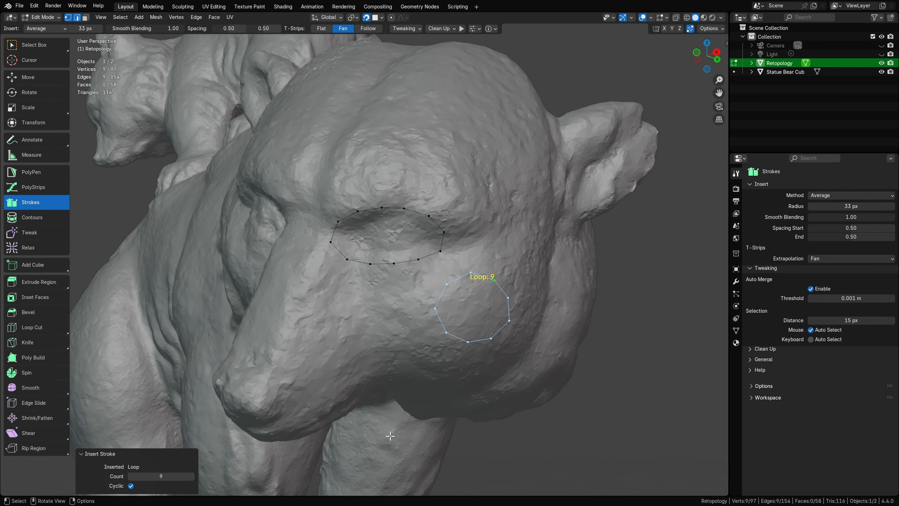
key("ctrl+z")
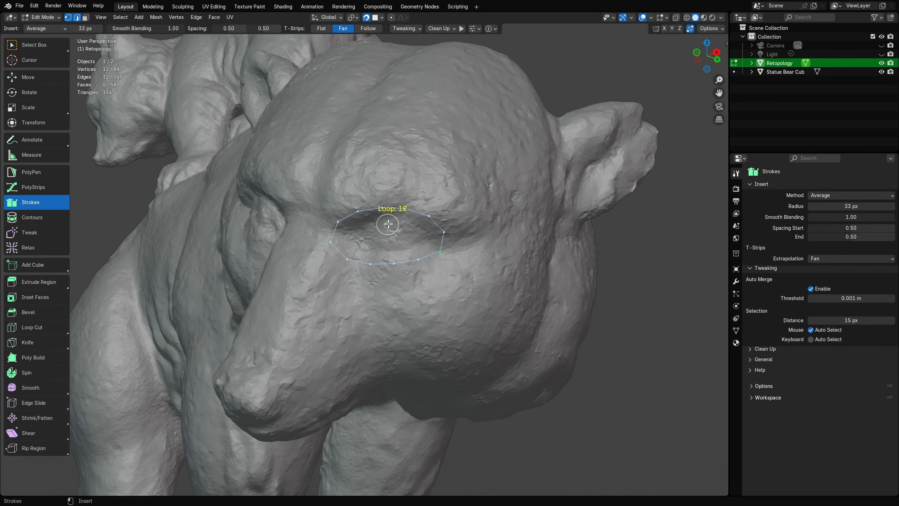
Step: Try closed strokes inside and around the selected eye loop to form quad rings, undoing each attempt
mouse_move(372, 223)
left_mouse_down()
mouse_move(366, 248)
mouse_move(414, 230)
mouse_move(382, 221)
left_mouse_up()
key("ctrl+z")
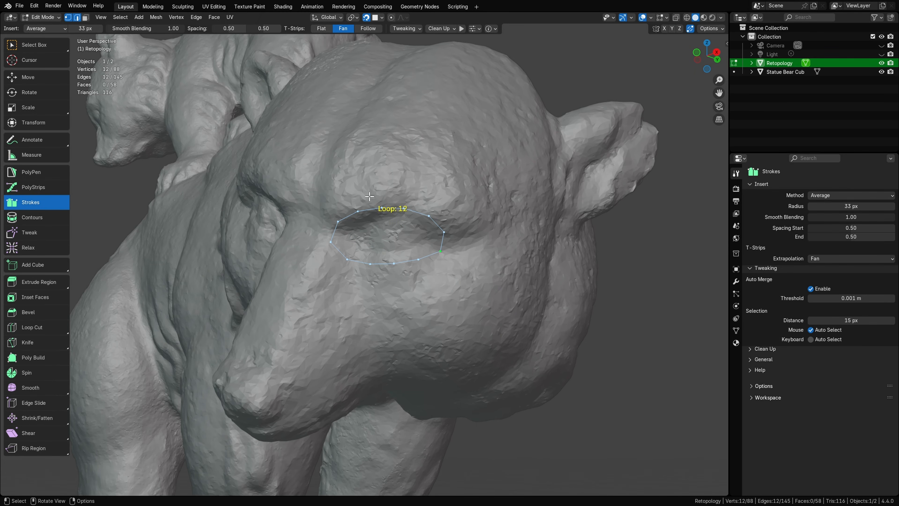
mouse_move(384, 184)
left_mouse_down()
mouse_move(336, 191)
mouse_move(397, 294)
mouse_move(475, 201)
mouse_move(383, 182)
mouse_move(320, 282)
mouse_move(469, 273)
mouse_move(435, 191)
mouse_move(394, 182)
left_mouse_up()
key("ctrl+z")
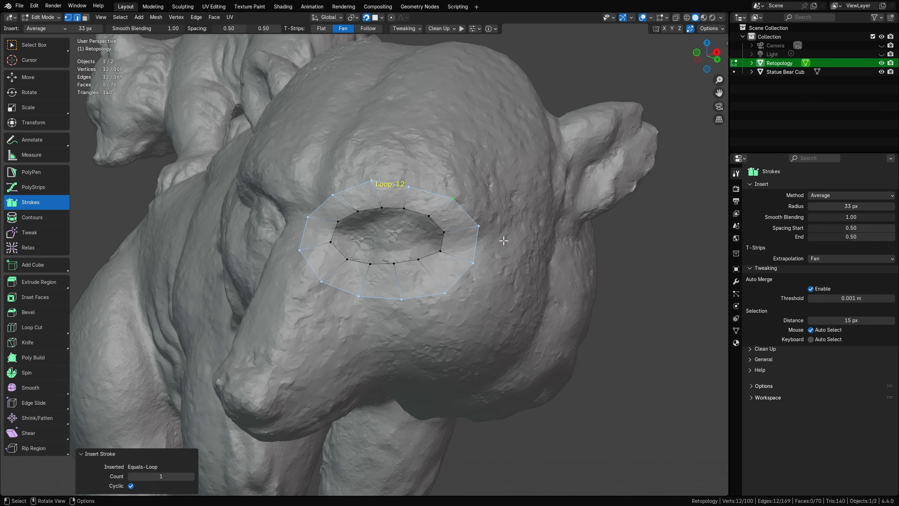
key("ctrl+z")
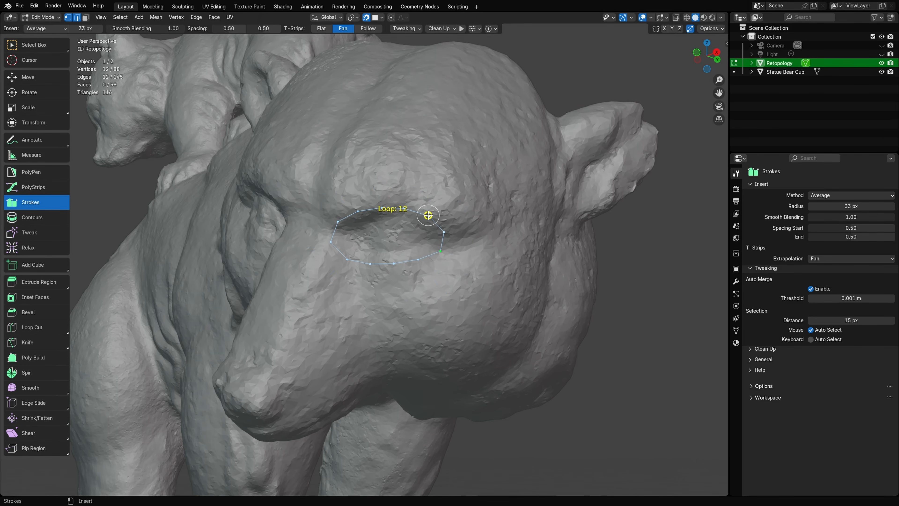
Step: Extend the eye loop with a short outward stroke and another inward stroke as one-span T-Loops, and undo both
left_click_drag(428, 216, 448, 194)
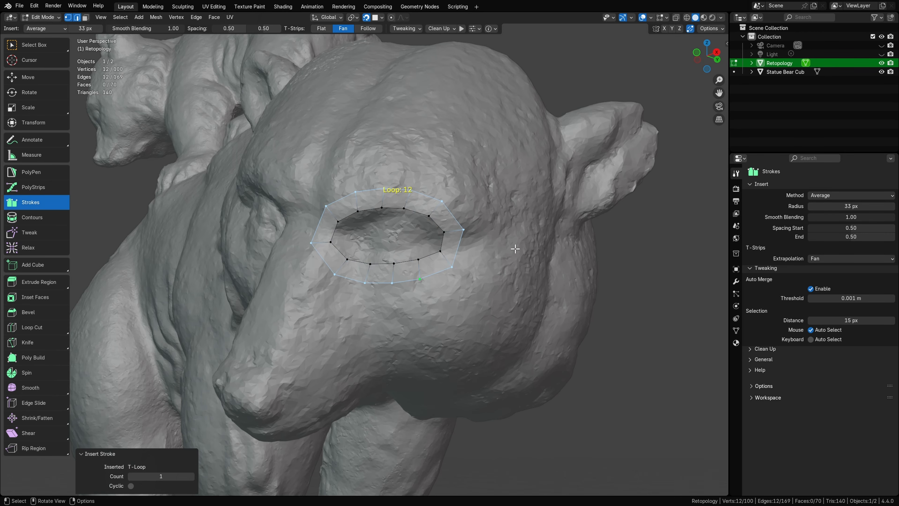
mouse_move(435, 230)
left_mouse_down()
mouse_move(390, 209)
mouse_move(400, 232)
left_mouse_up()
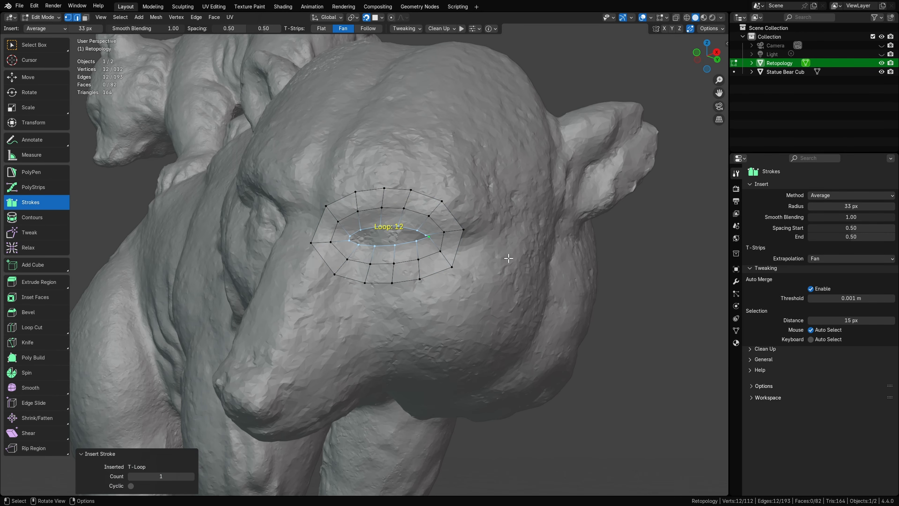
key("ctrl+z")
key("ctrl+z")
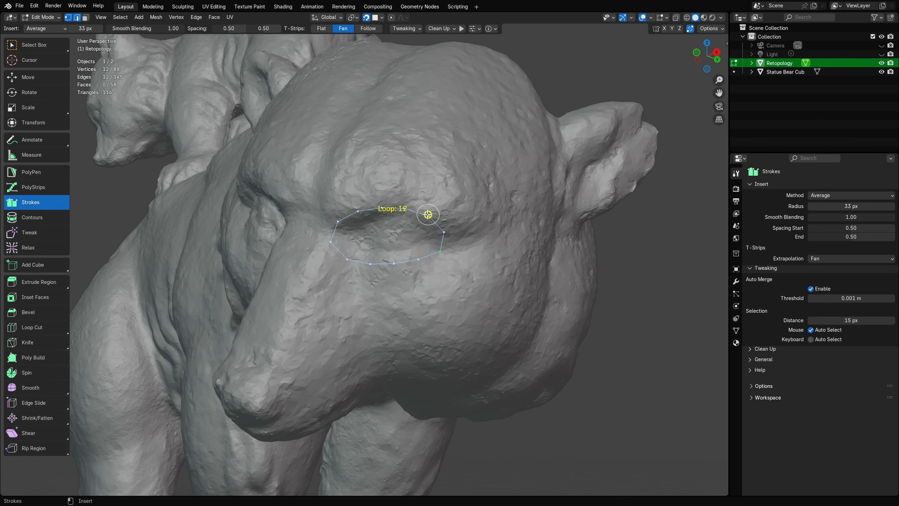
Step: Try further outward T-Loop strokes from the eye loop with two spans and one span, and undo them together with the loop
left_click_drag(428, 215, 437, 167)
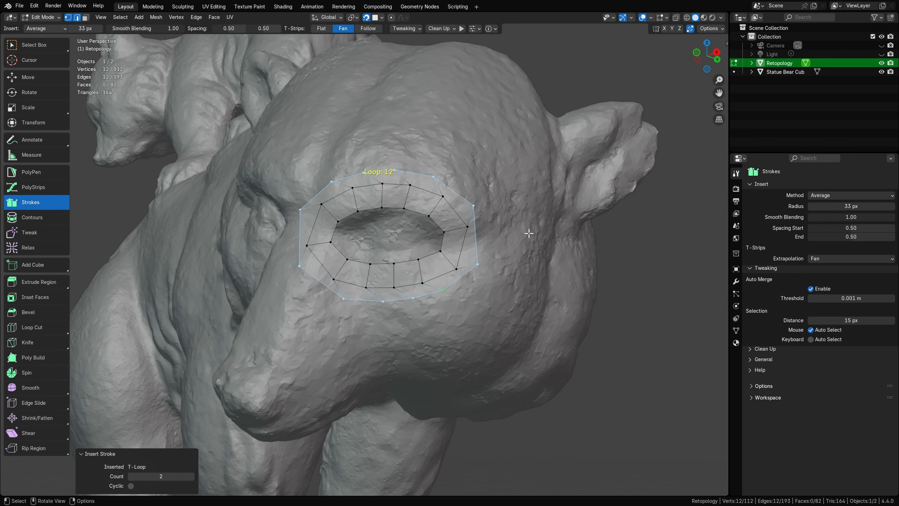
key("ctrl+z")
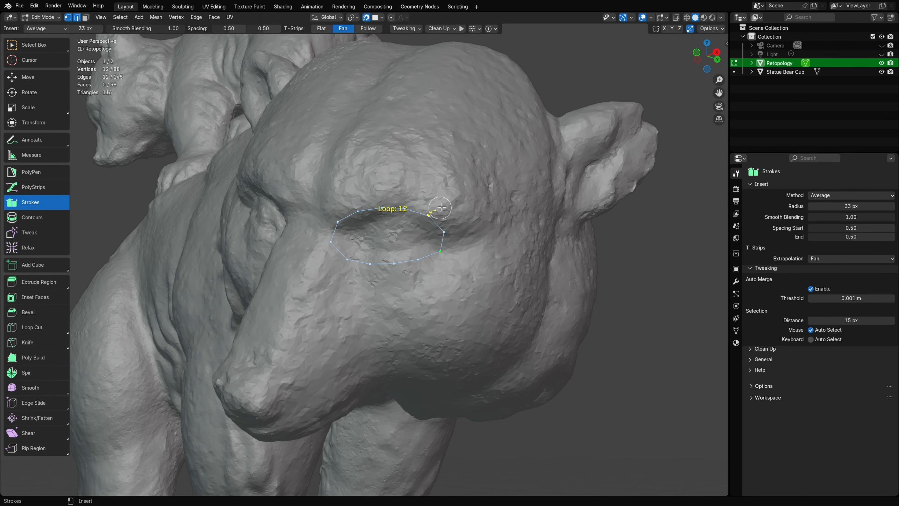
left_click_drag(441, 207, 460, 194)
key("ctrl+z")
left_click_drag(442, 231, 471, 229)
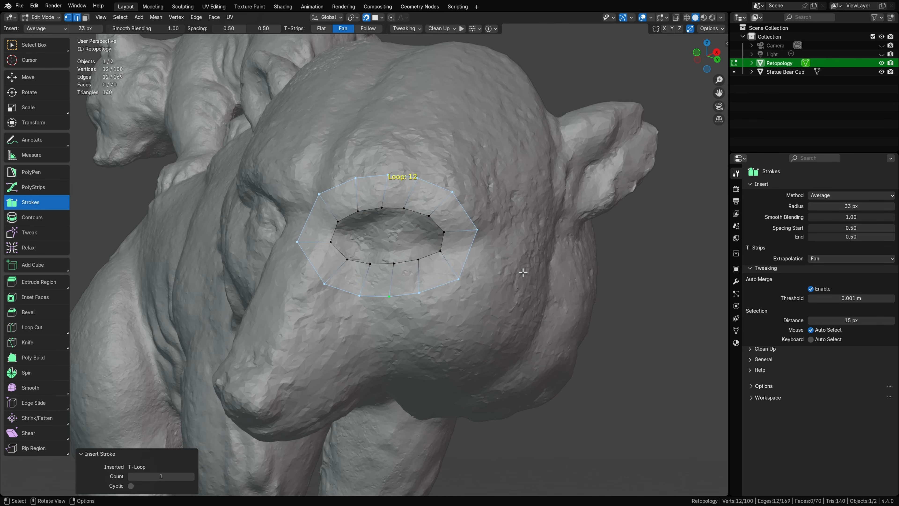
key("ctrl+z")
key("ctrl+z")
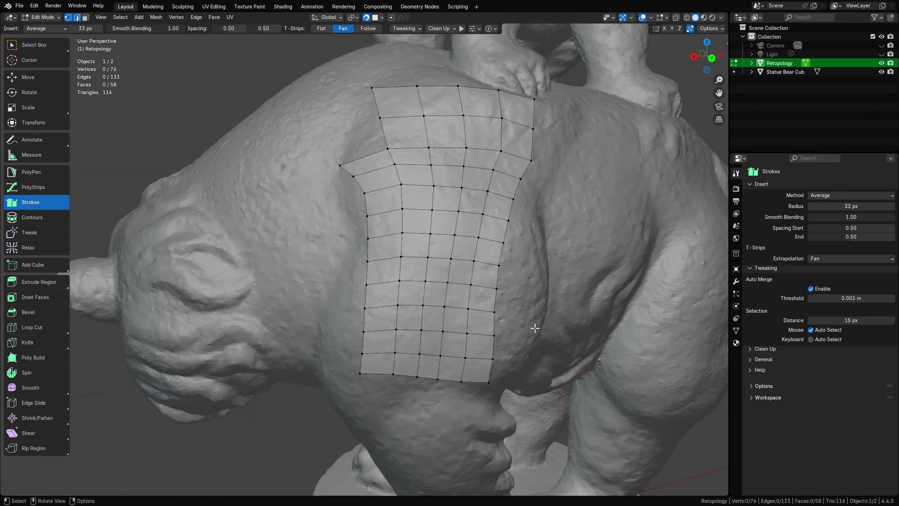
Step: Select all the remaining retopology geometry on the statue and delete its vertices
key("a")
key("x")
left_click(545, 328)
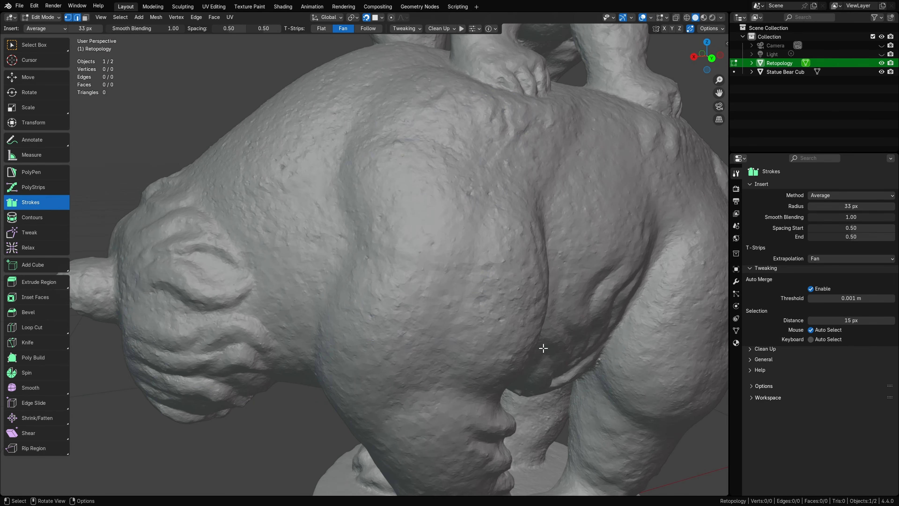
Step: With the Contours tool, cut straight across the large bear's front leg below the chest to insert an edge loop
scroll(542, 347, "down", 4)
middle_click_drag(542, 347, 144, 218, "shift")
left_click(31, 217)
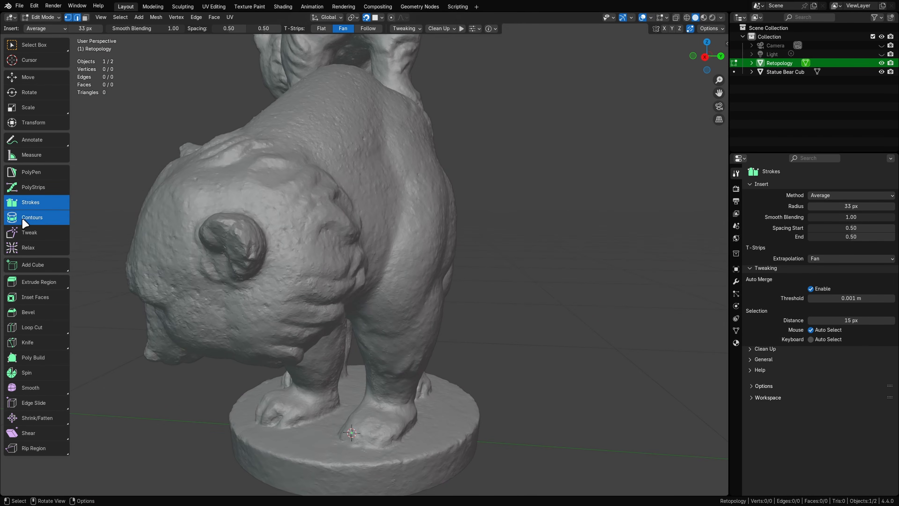
mouse_move(213, 248)
middle_mouse_down()
mouse_move(361, 302)
mouse_move(476, 289)
mouse_move(435, 295)
middle_mouse_up()
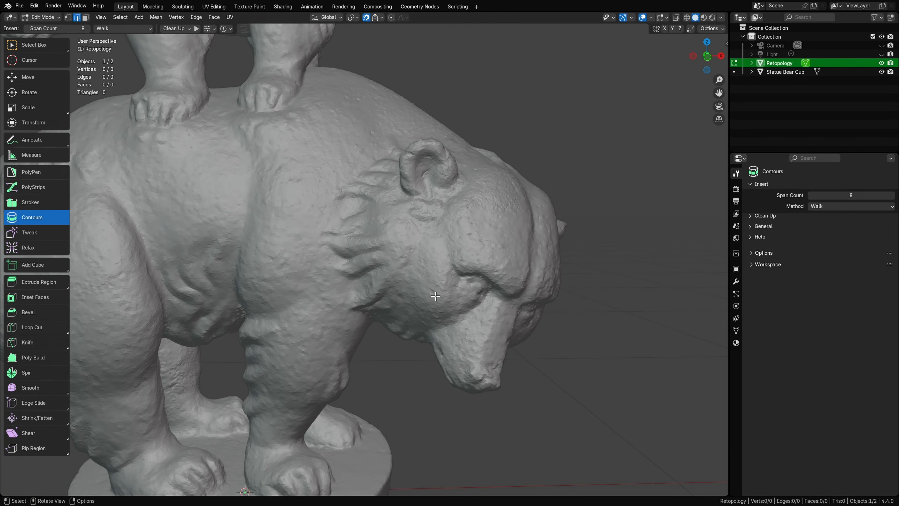
middle_click_drag(378, 380, 441, 314, "shift")
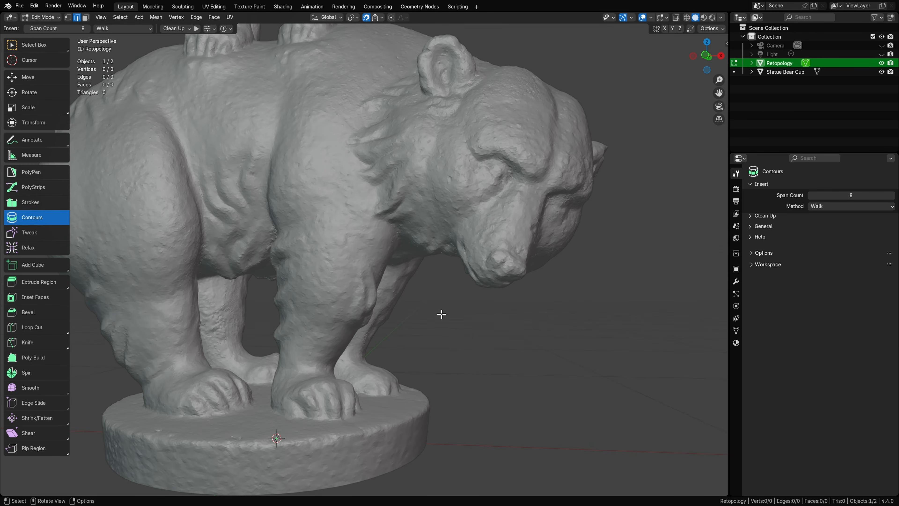
key("ctrl")
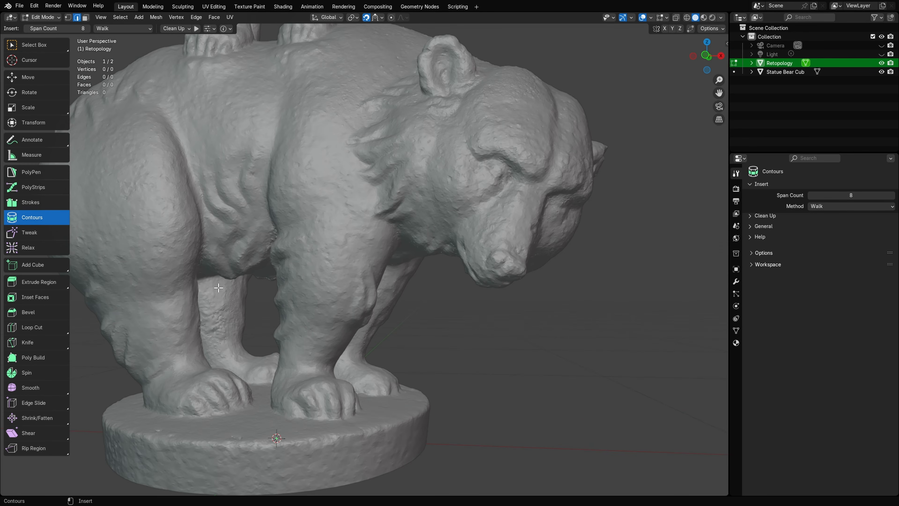
mouse_move(210, 287)
left_mouse_down("ctrl")
mouse_move(451, 295)
mouse_move(436, 295)
mouse_move(443, 299)
mouse_move(442, 285)
mouse_move(471, 286)
mouse_move(438, 289)
left_mouse_up("ctrl")
Step: Set the inserted front-leg contour loop to 16 spans
middle_click_drag(436, 311, 451, 324)
left_click(172, 476)
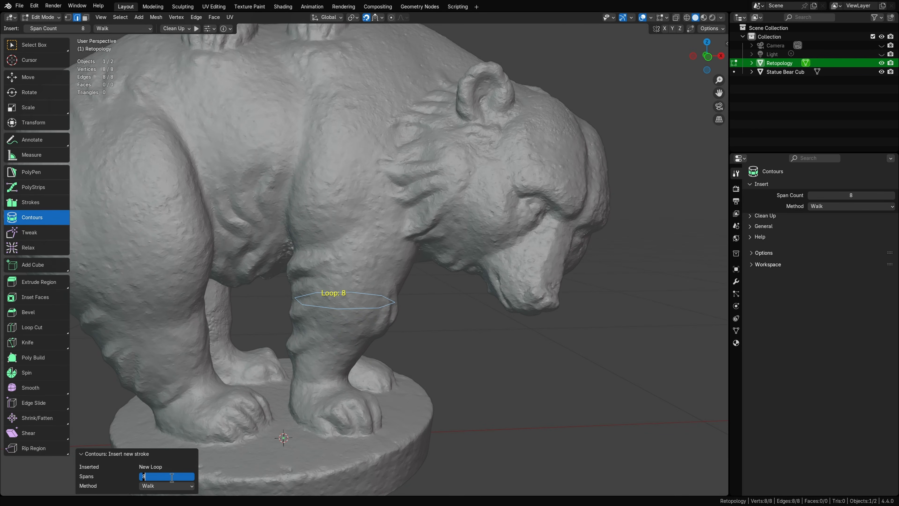
type("16")
key("Return")
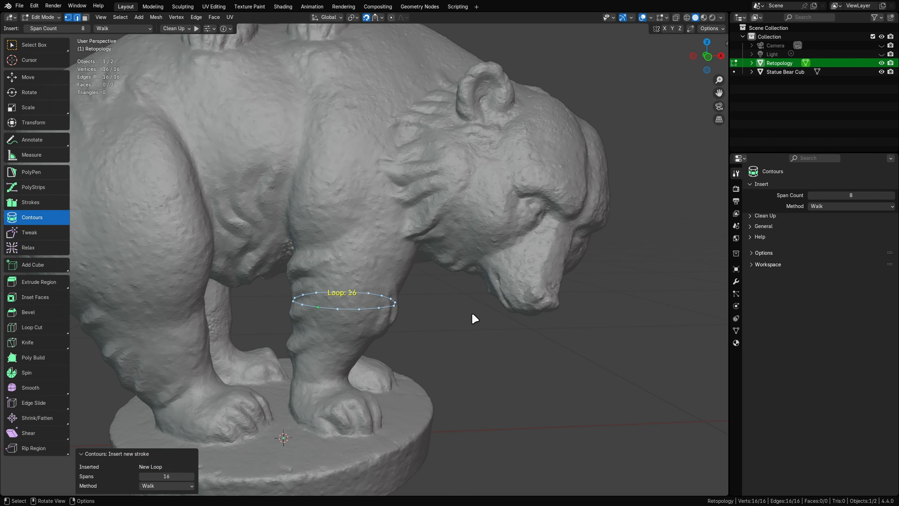
Step: Set the inserted front-leg contour loop to 15 spans
mouse_move(472, 311)
middle_mouse_down()
mouse_move(442, 311)
mouse_move(463, 315)
middle_mouse_up()
scroll(461, 311, "up", 2, "ctrl")
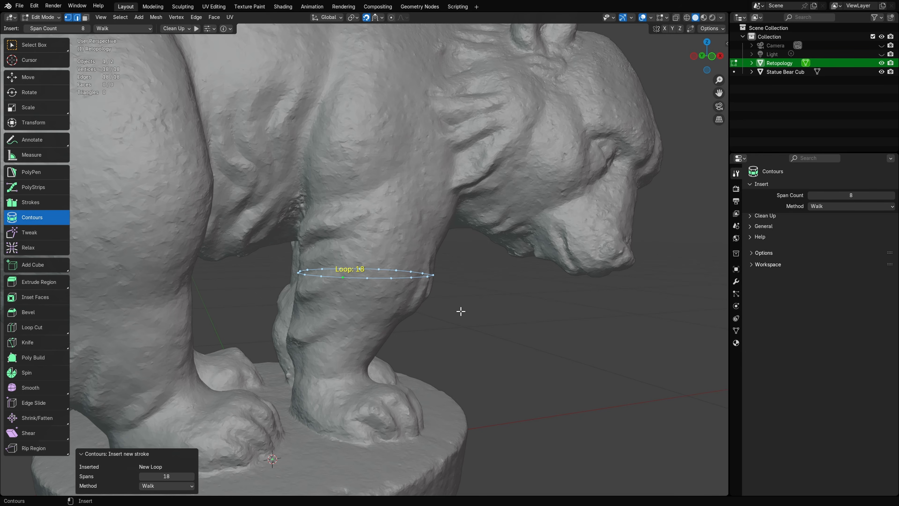
scroll(461, 312, "down", 3, "ctrl")
mouse_move(460, 311)
middle_mouse_down()
mouse_move(433, 325)
mouse_move(448, 304)
mouse_move(449, 312)
middle_mouse_up()
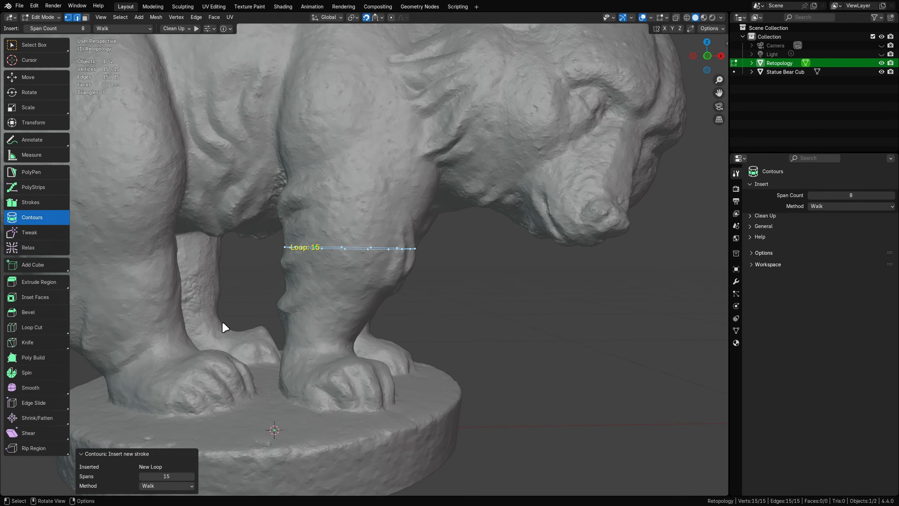
Step: Cut twice across the lower front leg above the paw with Contours to add two bridging loops
left_click_drag(218, 322, 432, 333)
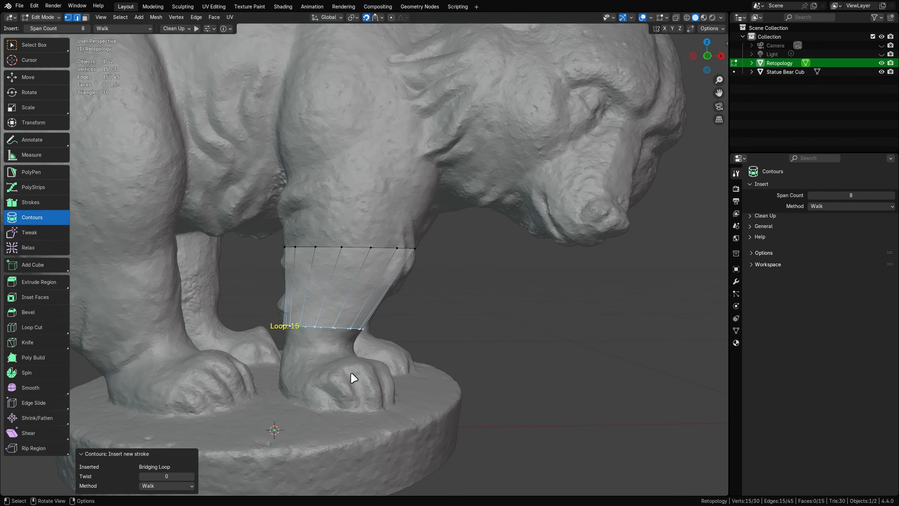
left_click_drag(257, 342, 394, 346)
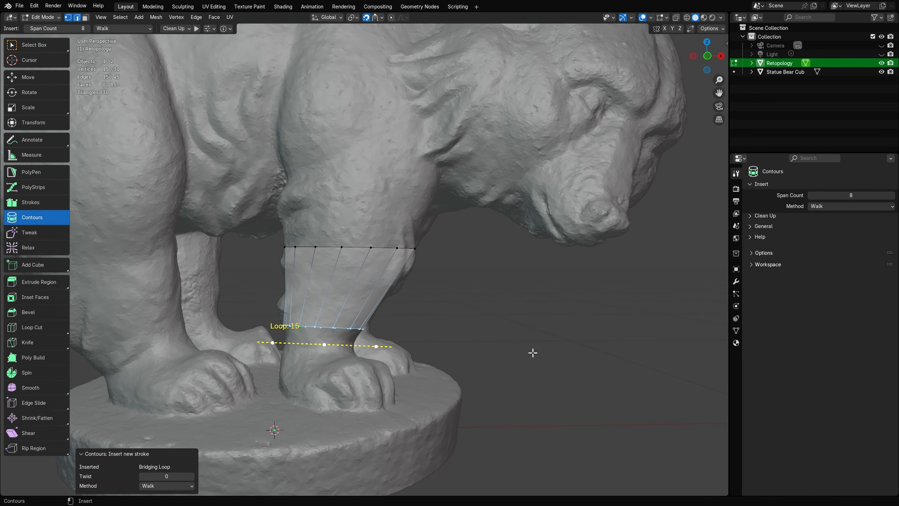
left_click_drag(533, 352, 533, 352)
Step: Insert two Contours loop cuts across the upper band of the front-leg sleeve and clear the selection
mouse_move(466, 301)
left_mouse_down()
mouse_move(237, 298)
mouse_move(195, 281)
left_mouse_up()
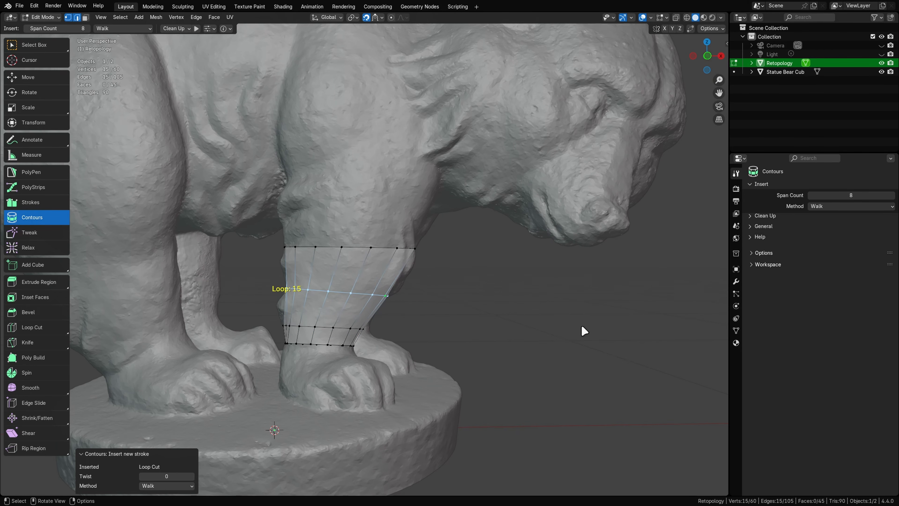
left_click_drag(464, 268, 233, 259)
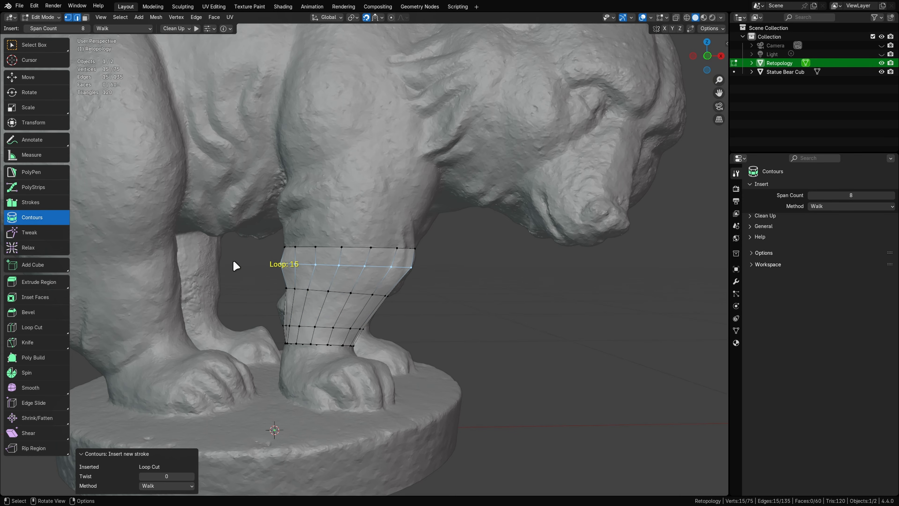
left_click(628, 335)
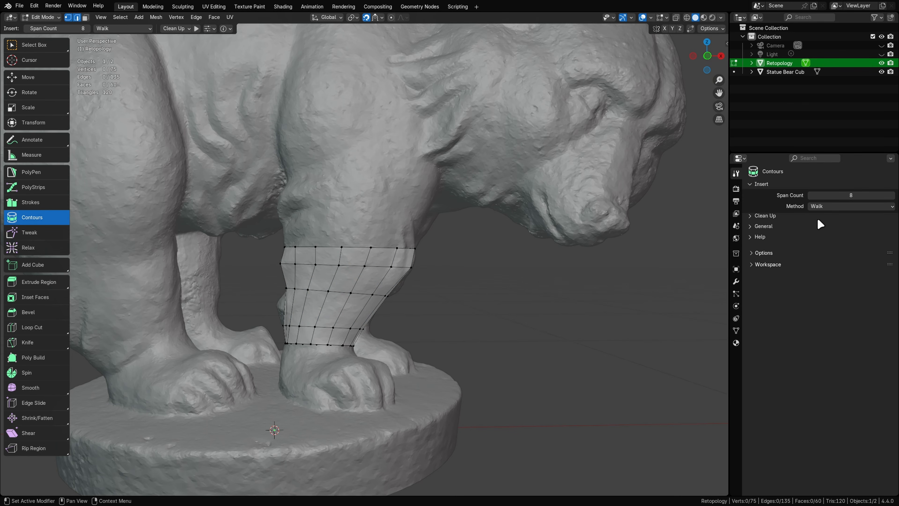
Step: Check the available Contours insert methods and keep Walk
left_click(856, 207)
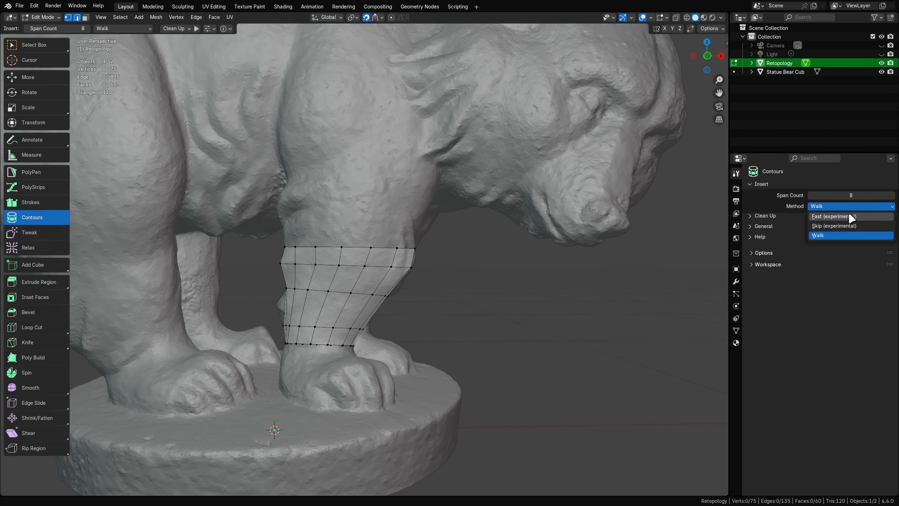
left_click(841, 236)
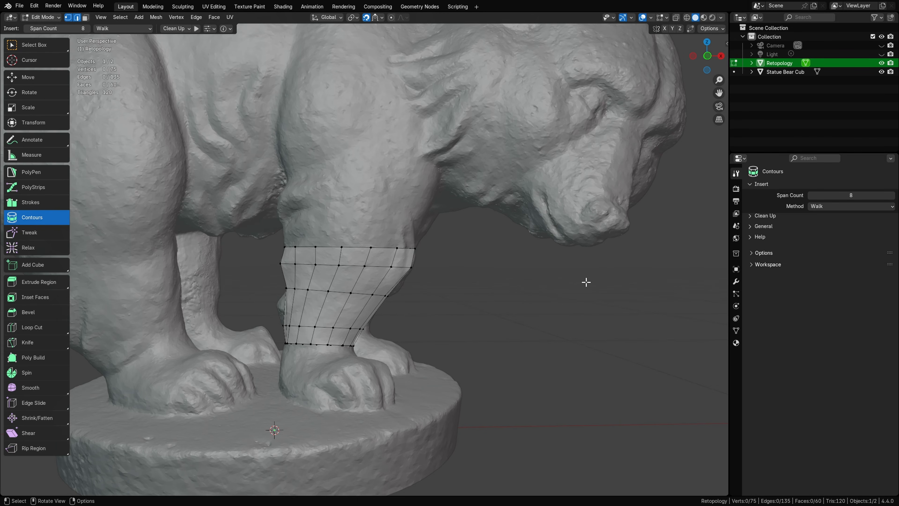
Step: Cut across the bear's far hind leg with Contours to insert a new loop and set it to 14 spans
scroll(529, 288, "down", 1)
middle_click_drag(529, 289, 561, 290)
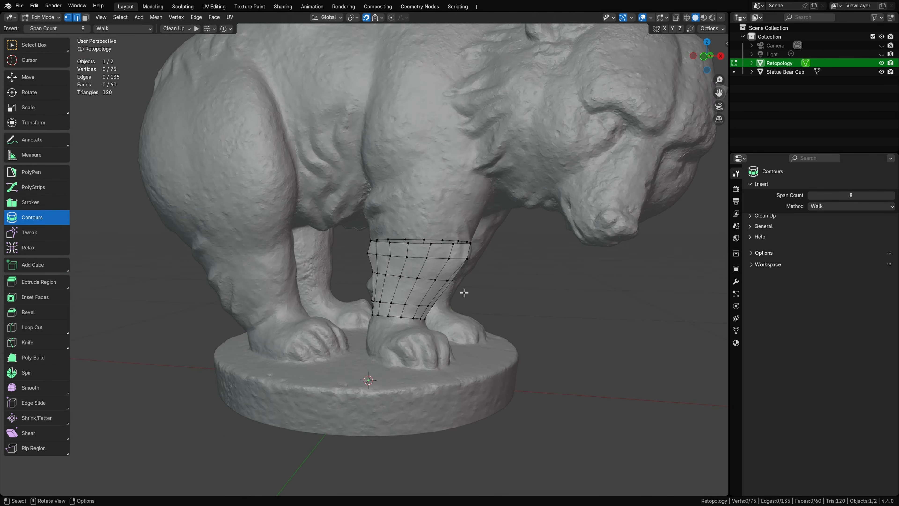
middle_click_drag(463, 292, 478, 306)
middle_click_drag(539, 316, 290, 298)
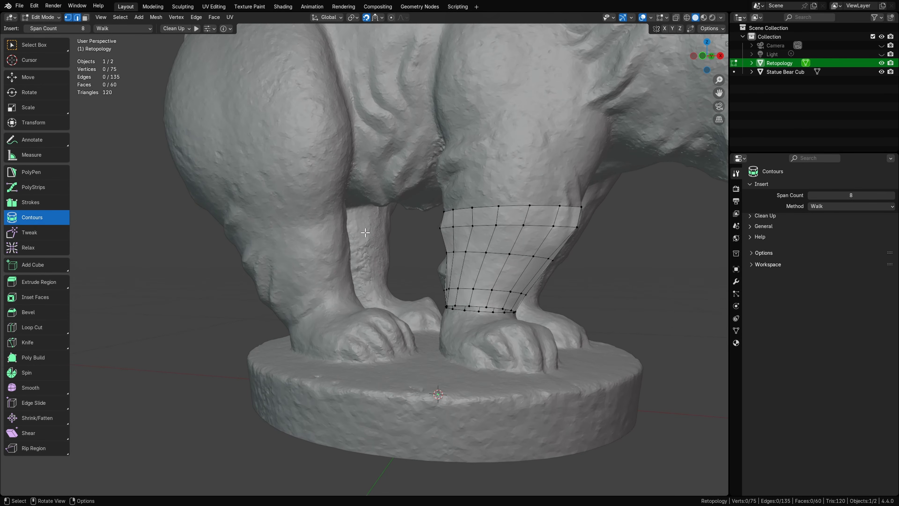
middle_click_drag(389, 276, 394, 276)
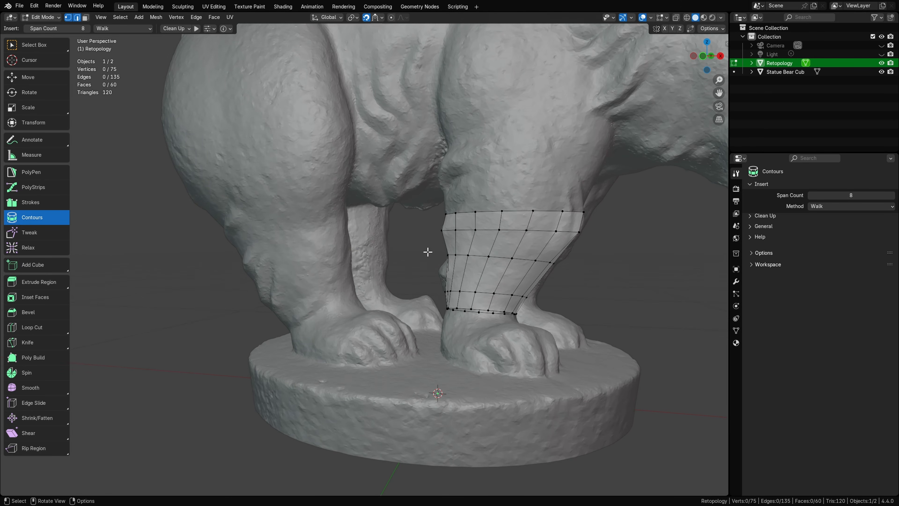
mouse_move(429, 249)
left_mouse_down()
mouse_move(315, 253)
mouse_move(290, 265)
left_mouse_up()
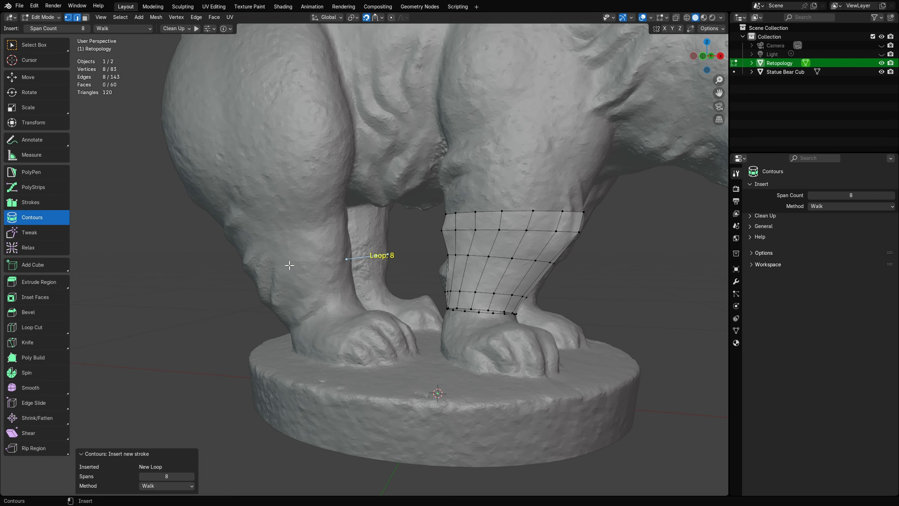
scroll(244, 301, "up", 1, "ctrl")
scroll(252, 307, "up", 5, "ctrl")
mouse_move(252, 307)
middle_mouse_down()
mouse_move(444, 302)
mouse_move(262, 306)
middle_mouse_up()
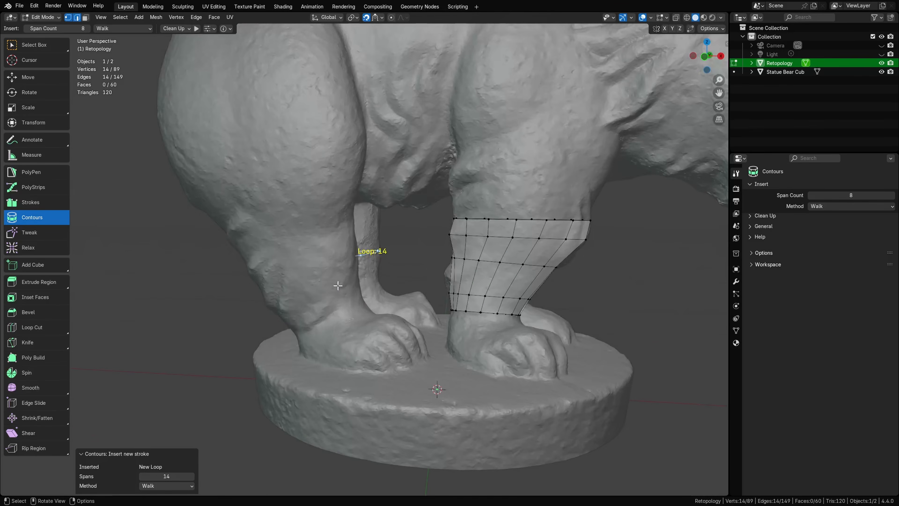
Step: Cut lower across the same hind leg to add a bridging loop, and clear the selection
left_click(306, 294)
middle_click_drag(433, 326, 477, 308)
key("alt+a")
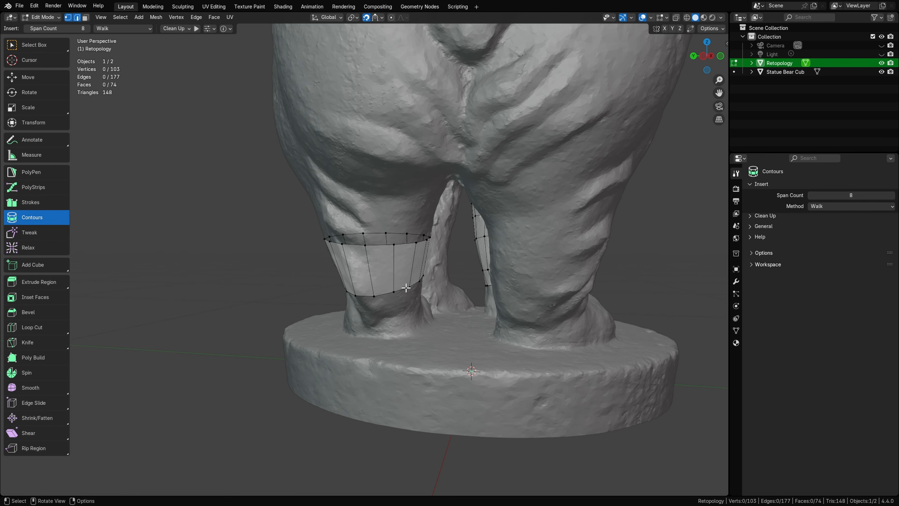
Step: Return to Object Mode and hide both the Retopology and Statue Bear Cub objects
scroll(498, 296, "down", 2)
scroll(581, 304, "up", 2)
middle_click_drag(637, 295, 567, 290)
key("Tab")
scroll(572, 301, "down", 4)
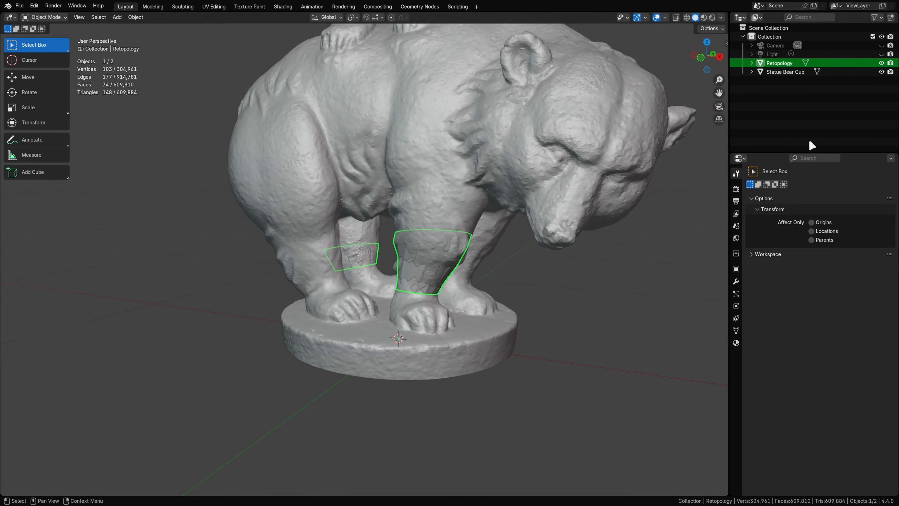
left_click(882, 63)
left_click(882, 63)
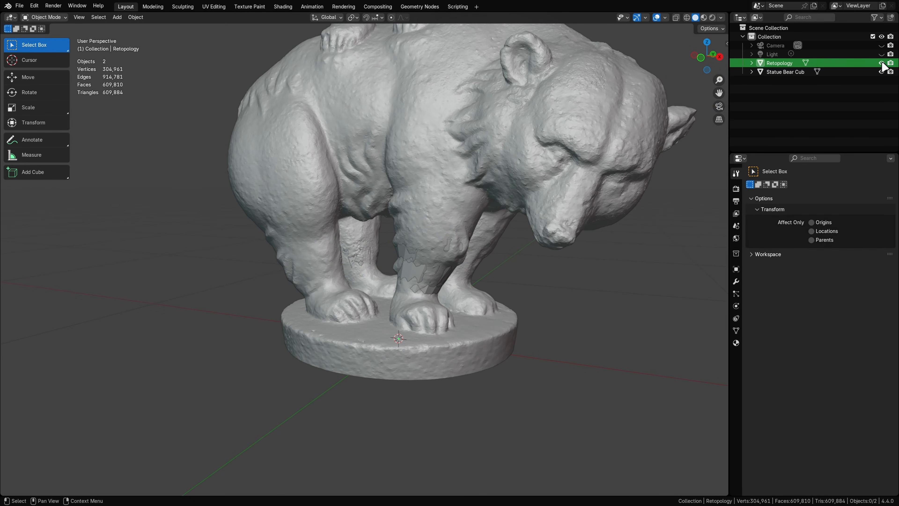
left_click(881, 63)
left_click(882, 71)
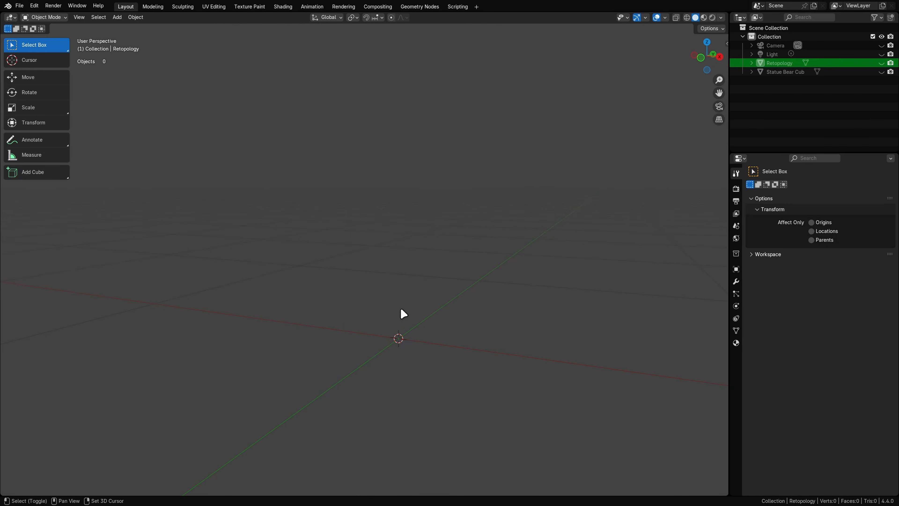
Step: Add a Monkey mesh to the scene and give it a level 3 subdivision
key("shift+a")
left_click(456, 392)
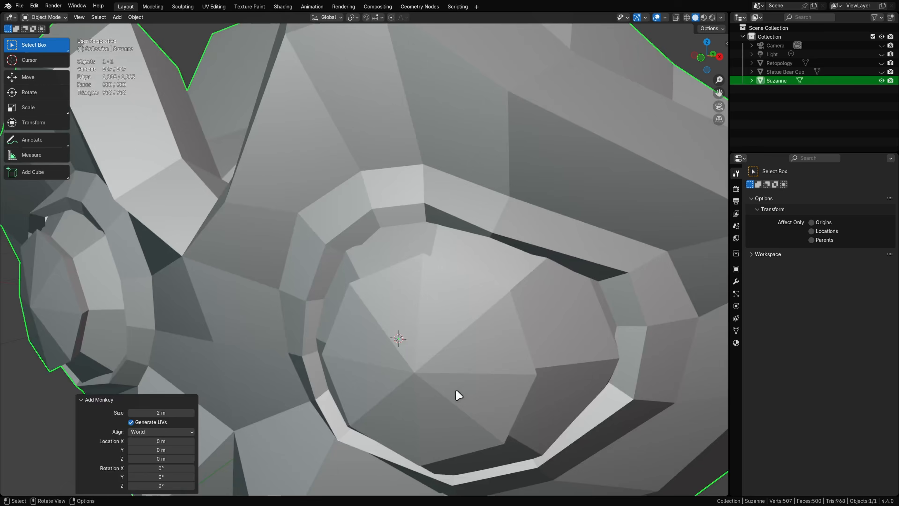
scroll(464, 350, "down", 5)
key("ctrl+3")
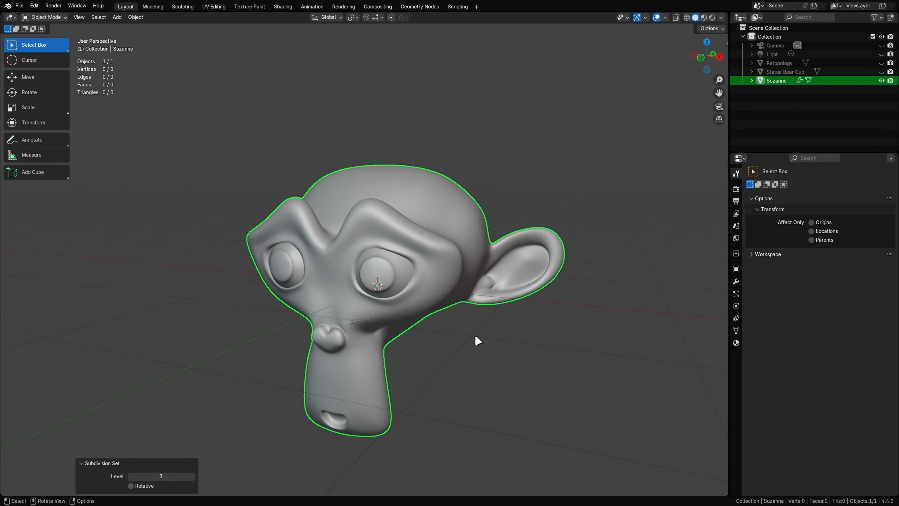
middle_click_drag(477, 345, 505, 352)
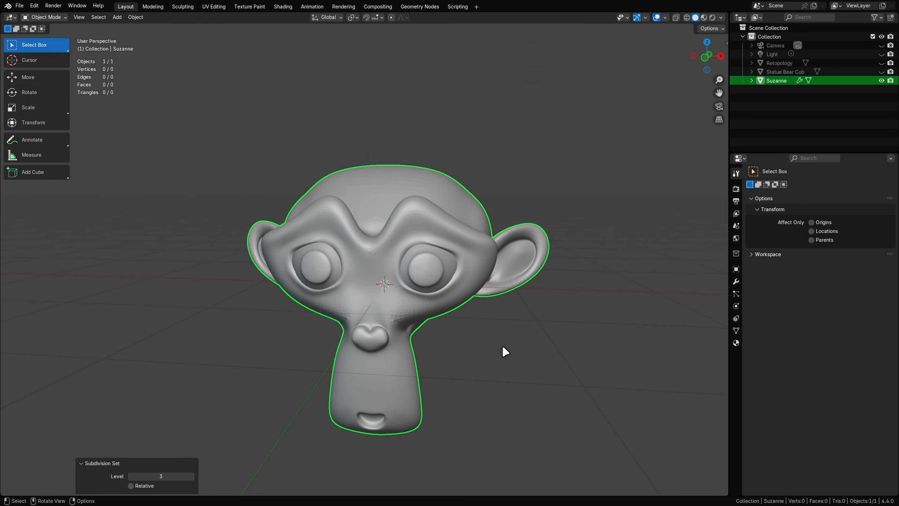
Step: Add a Retopology at Cursor object for the monkey head and activate the Contours tool
key("shift+a")
mouse_move(499, 336)
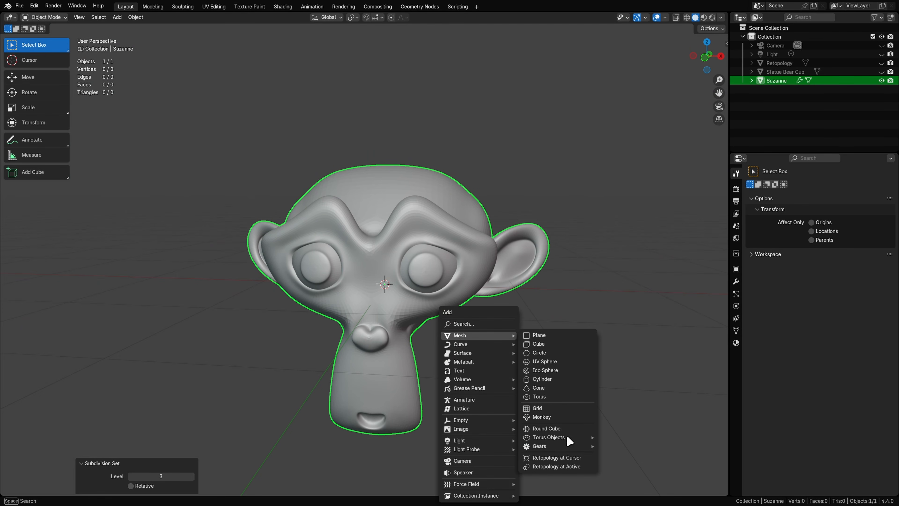
left_click(568, 458)
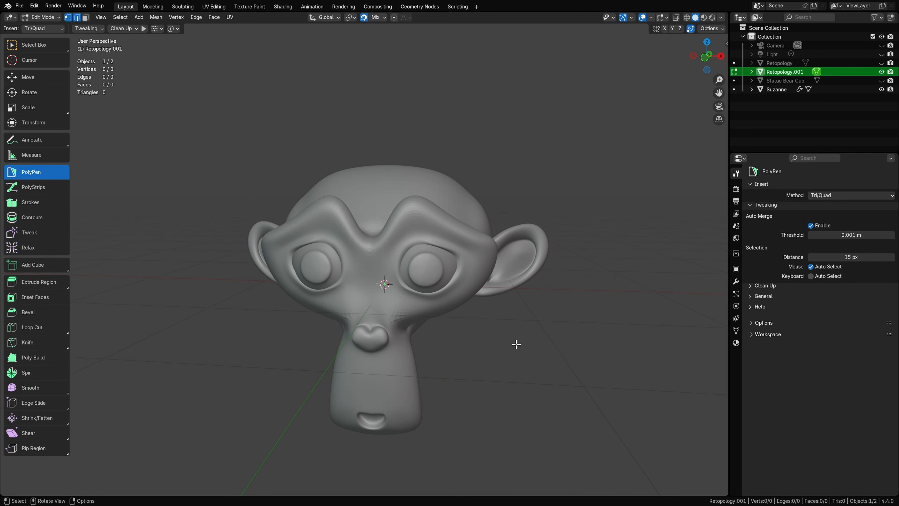
left_click(36, 214)
Step: Try a vertical Contours cut through the monkey's left eye and set the inserted strip to 16 spans
middle_click_drag(472, 346, 420, 284)
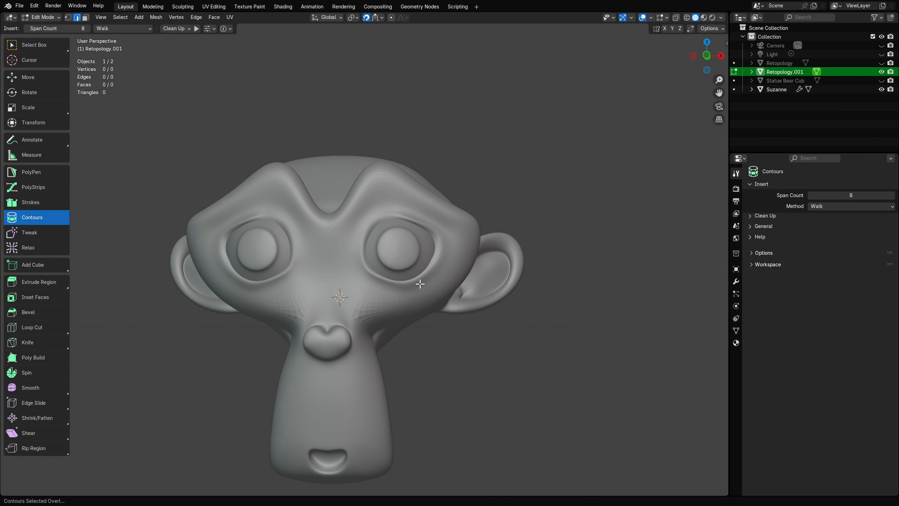
mouse_move(401, 160)
left_mouse_down()
mouse_move(396, 349)
mouse_move(398, 330)
left_mouse_up()
mouse_move(527, 369)
middle_mouse_down()
mouse_move(418, 377)
mouse_move(488, 370)
middle_mouse_up()
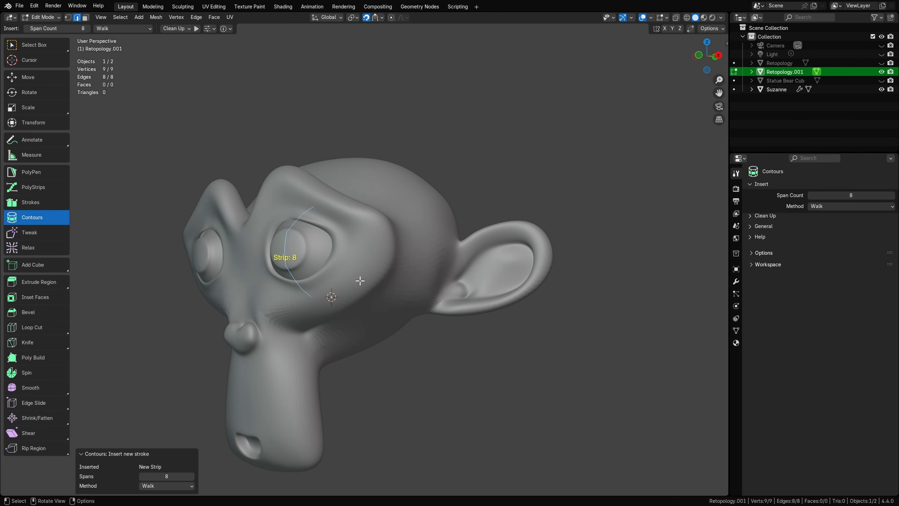
left_click_drag(172, 477, 184, 477)
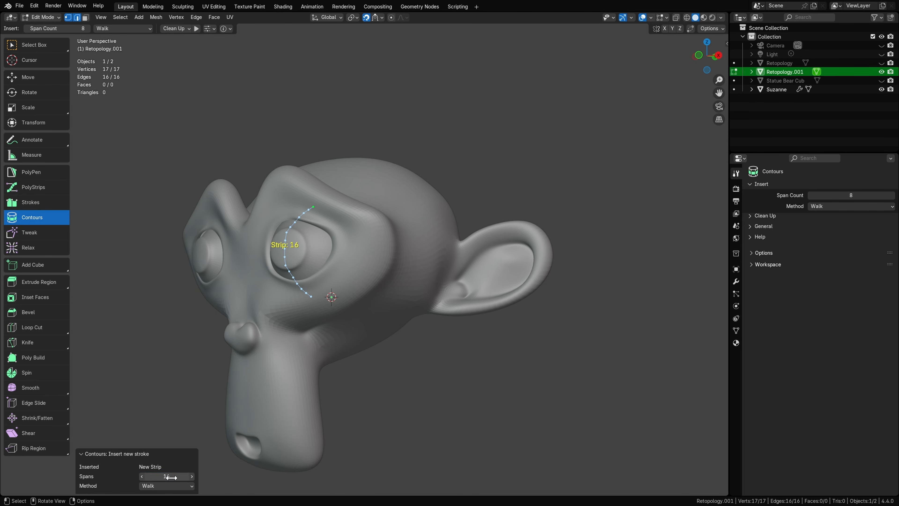
Step: Examine the strip over the eye from the side and front, and undo it
mouse_move(419, 383)
middle_mouse_down()
mouse_move(418, 393)
mouse_move(408, 382)
middle_mouse_up()
scroll(408, 381, "up", 1)
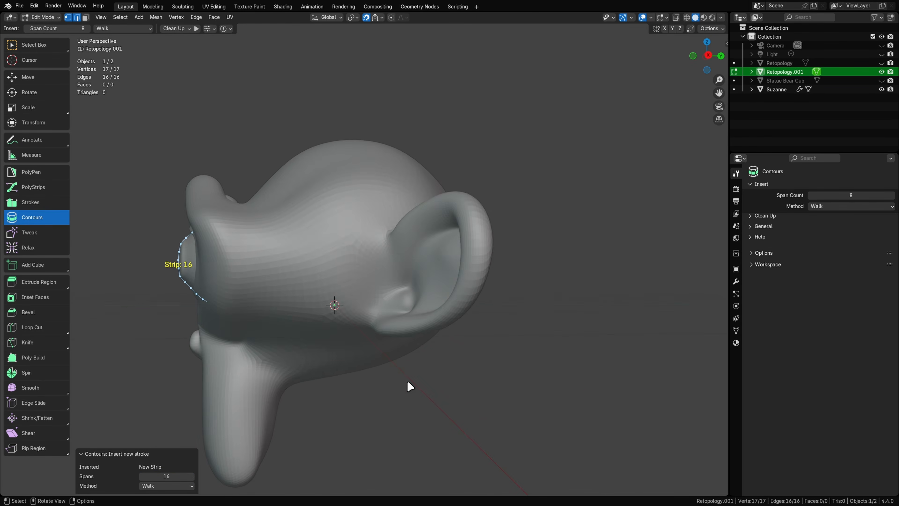
middle_click_drag(244, 309, 425, 332, "shift")
scroll(343, 325, "up", 1)
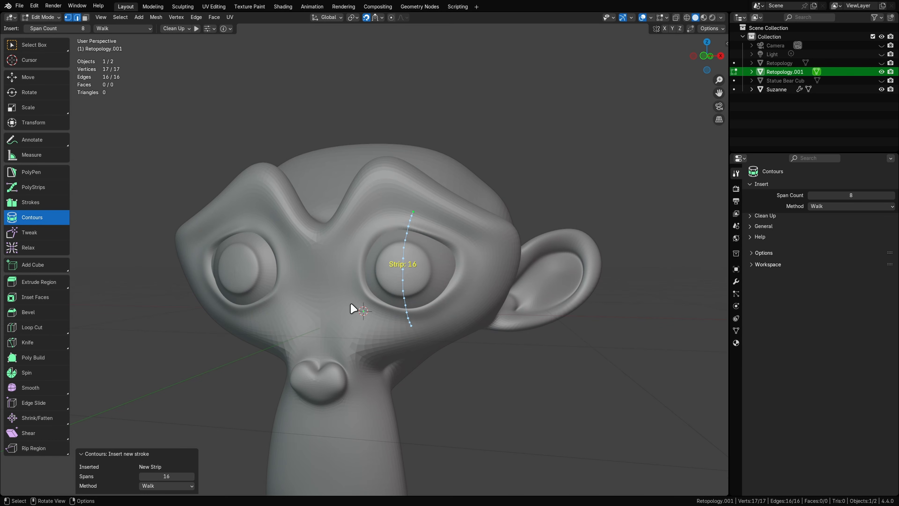
middle_click_drag(478, 295, 439, 293)
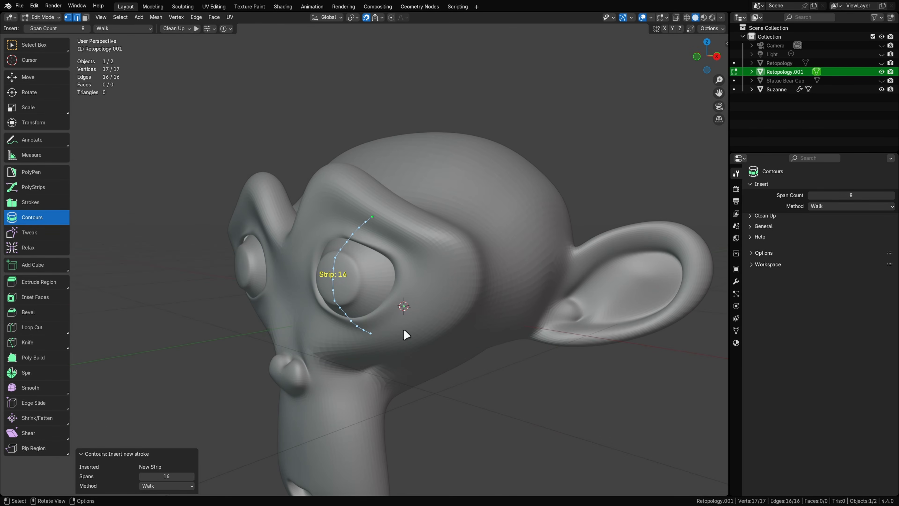
middle_click_drag(407, 335, 529, 347)
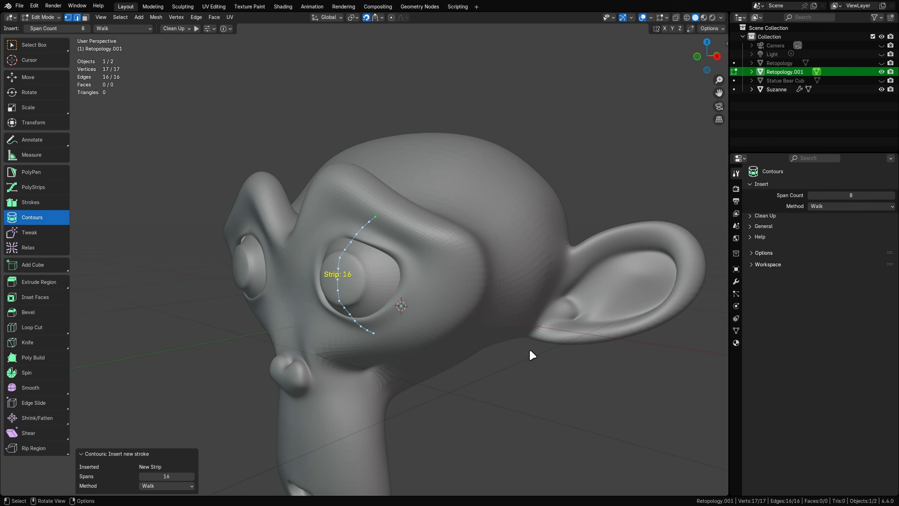
key("ctrl+z")
Step: Set the Contours insert method to Fast (experimental)
left_click(145, 29)
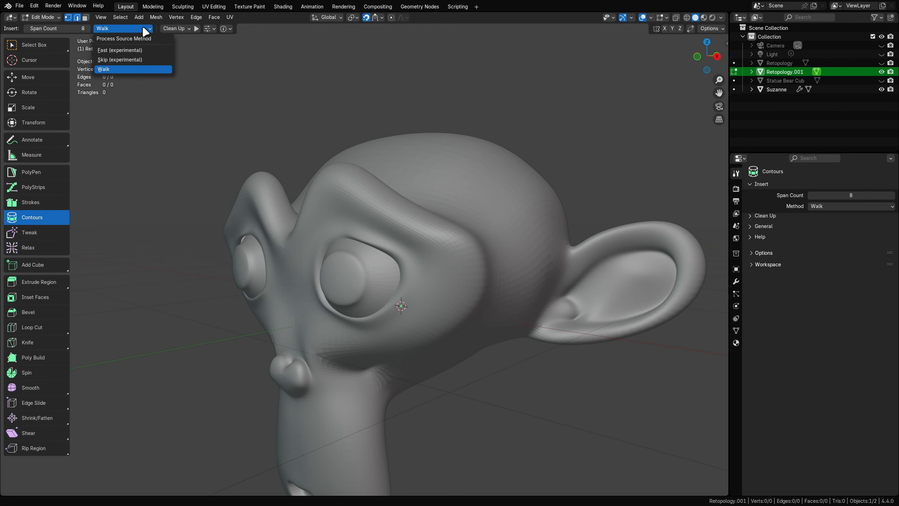
left_click(142, 49)
middle_click_drag(444, 353, 510, 369)
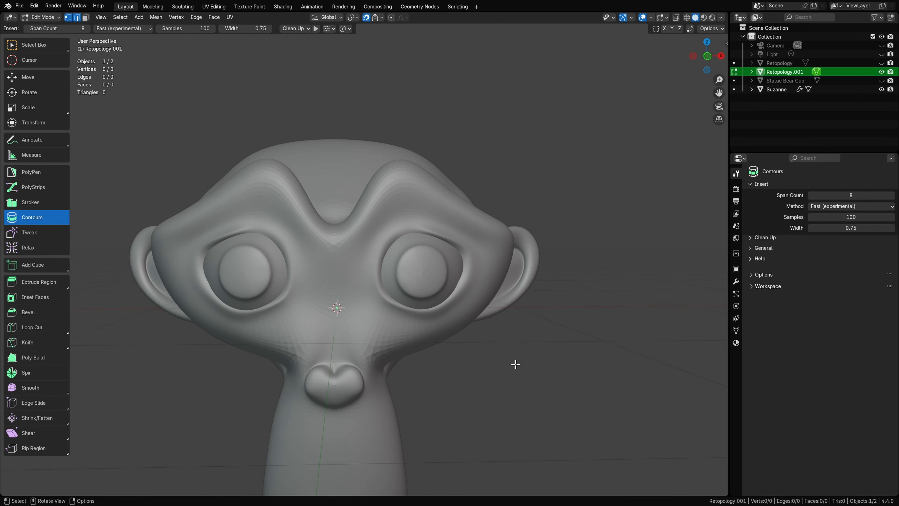
left_click(857, 206)
Step: Insert a vertical Contours loop through the monkey's left eye with the Fast method and set it to 32 spans
left_click_drag(421, 175, 426, 373)
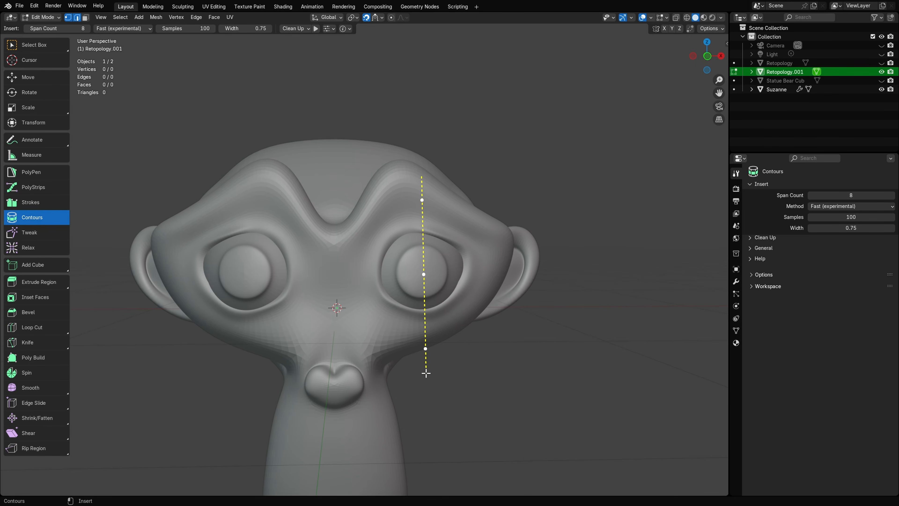
left_click_drag(426, 373, 426, 350)
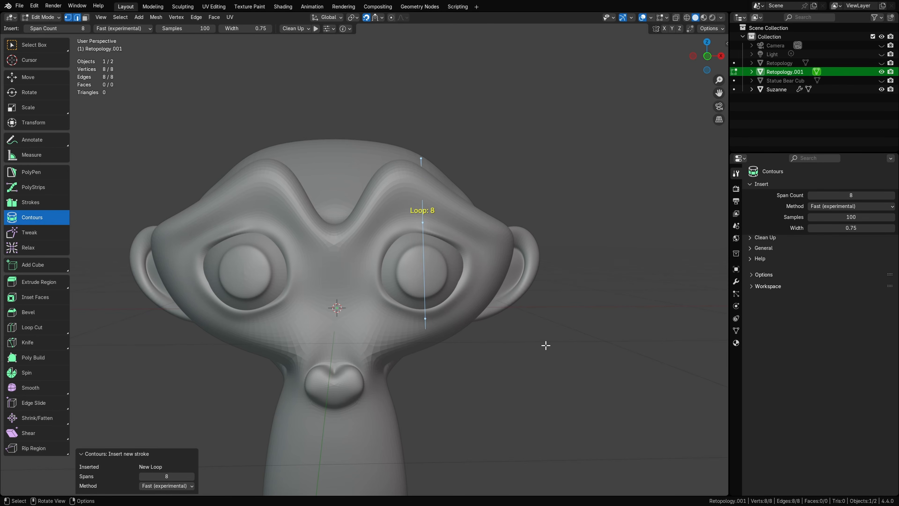
left_click(167, 476)
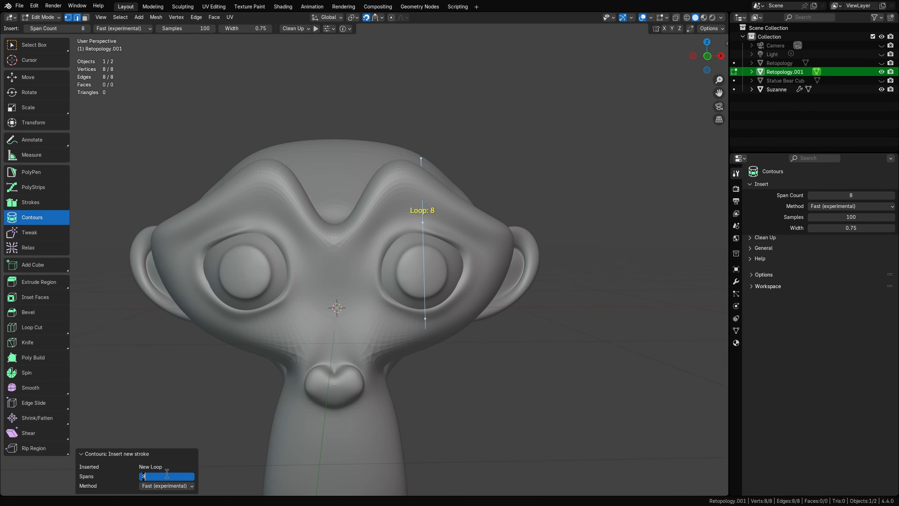
type("32")
key("Return")
mouse_move(623, 355)
middle_mouse_down()
mouse_move(557, 374)
mouse_move(508, 373)
mouse_move(476, 341)
mouse_move(542, 361)
mouse_move(610, 352)
middle_mouse_up()
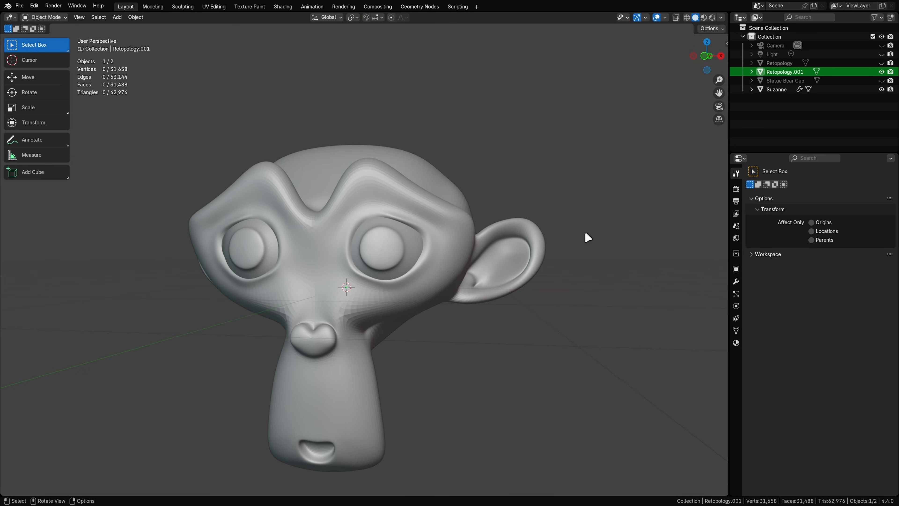
Step: Hide the monkey head and its retopology object, show the bear statue with its Retopology object, and edit that mesh
left_click(881, 72)
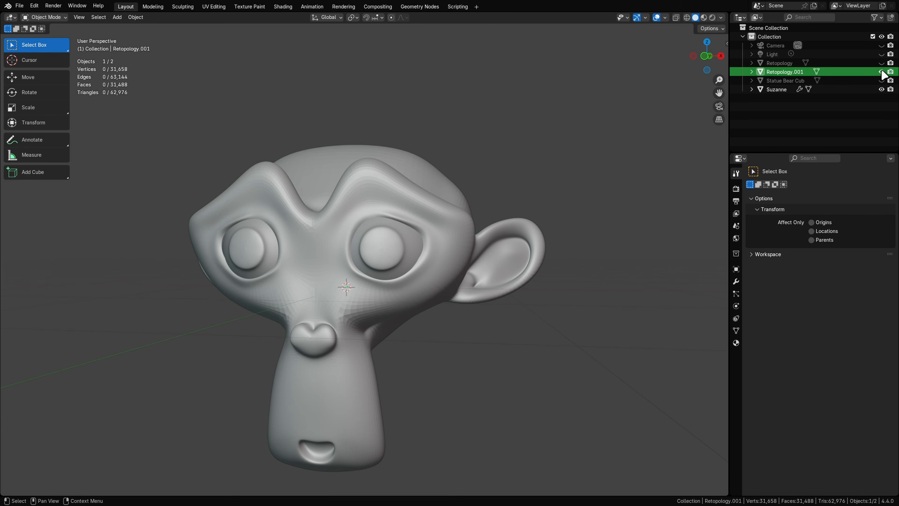
left_click(882, 89)
left_click(881, 80)
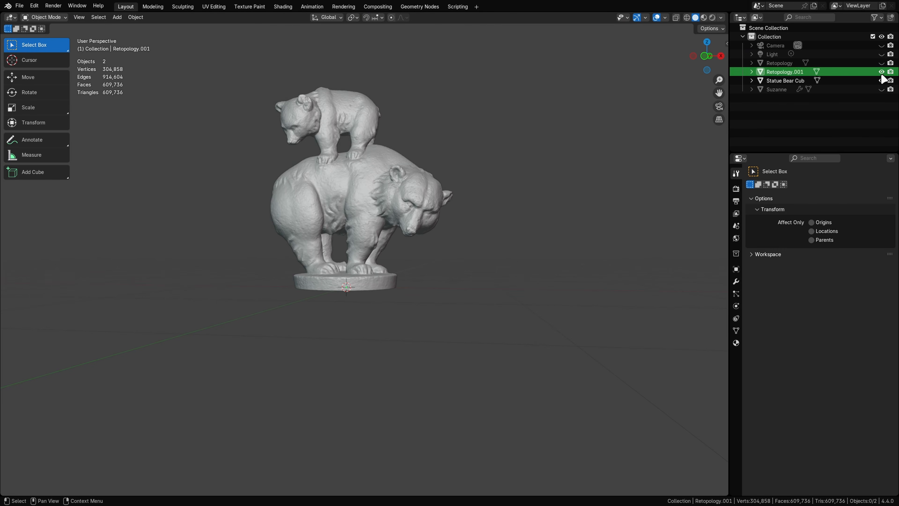
left_click(882, 62)
left_click(776, 63)
key("ctrl+Tab")
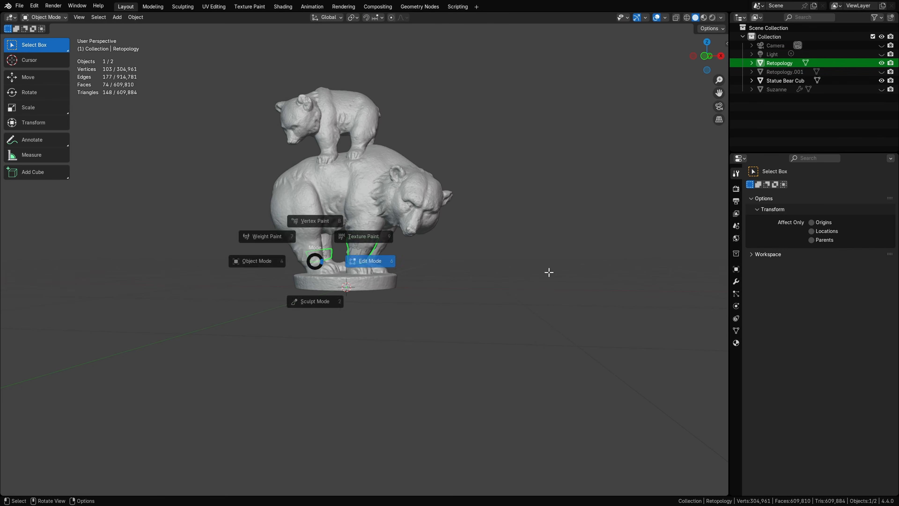
Step: Insert two bridged 64-span Contours loops around the bear's torso just behind its front legs
middle_click_drag(425, 290, 424, 315, "shift")
scroll(424, 315, "up", 2)
scroll(424, 315, "up", 2)
middle_click_drag(356, 320, 397, 318)
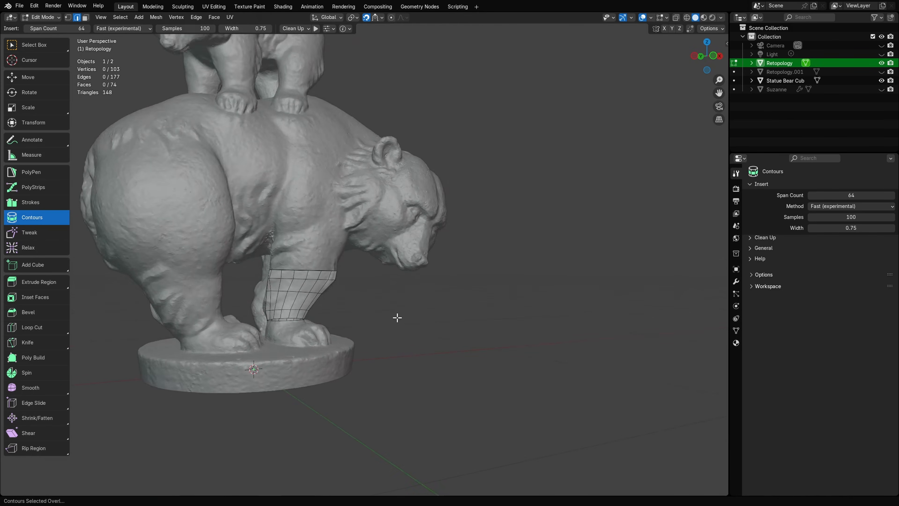
middle_click_drag(269, 326, 439, 324, "shift")
middle_click_drag(439, 325, 420, 314)
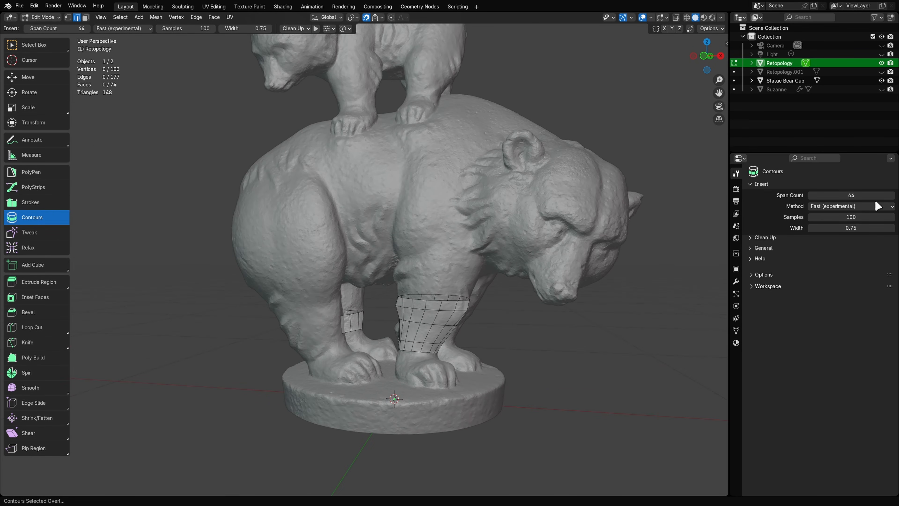
middle_click_drag(502, 258, 382, 133)
scroll(414, 353, "up", 1)
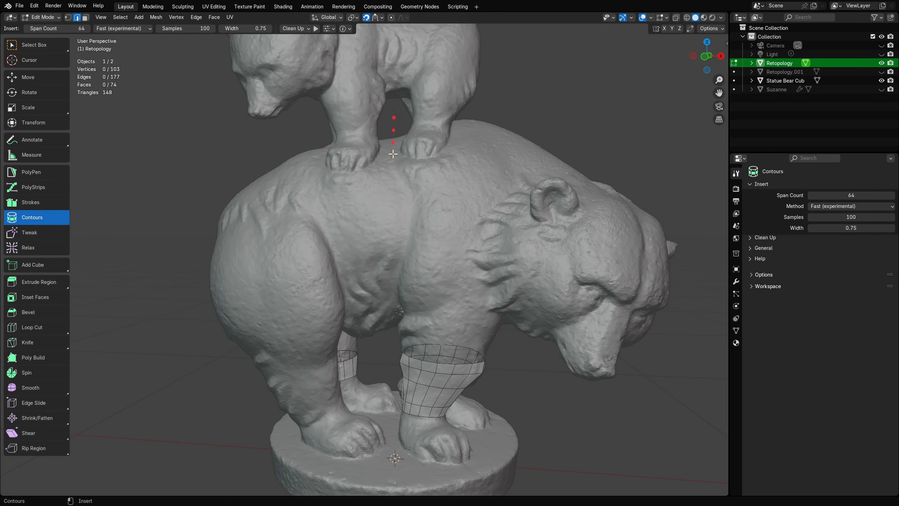
mouse_move(392, 154)
left_mouse_down()
mouse_move(388, 370)
mouse_move(386, 338)
mouse_move(399, 351)
left_mouse_up()
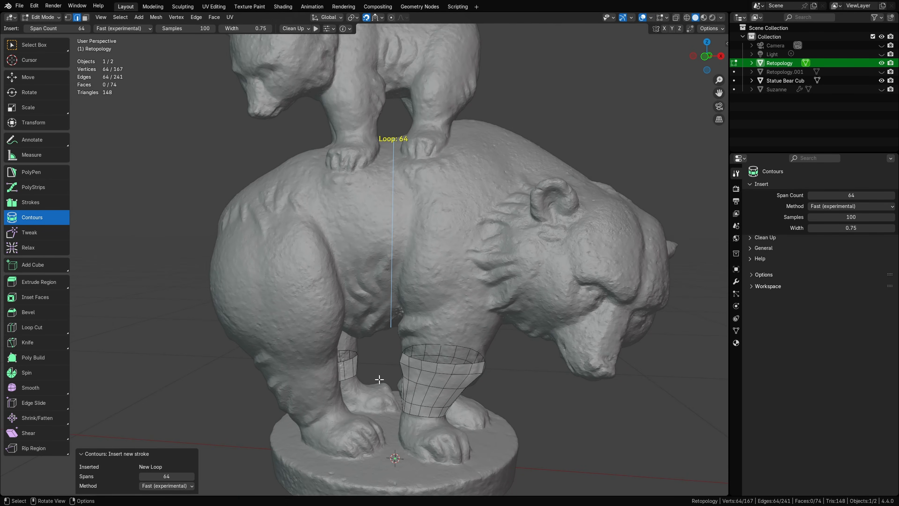
middle_click_drag(379, 379, 392, 342)
scroll(418, 192, "up", 1)
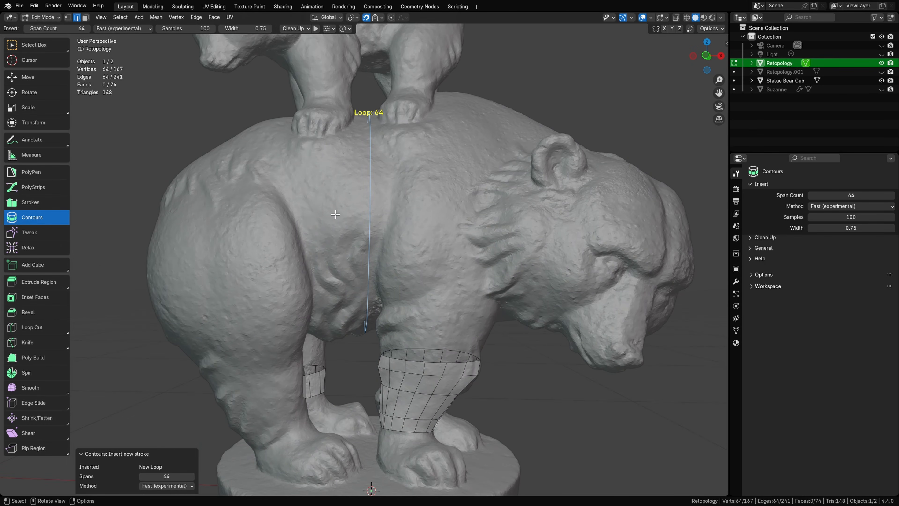
left_click_drag(357, 113, 352, 339, "ctrl")
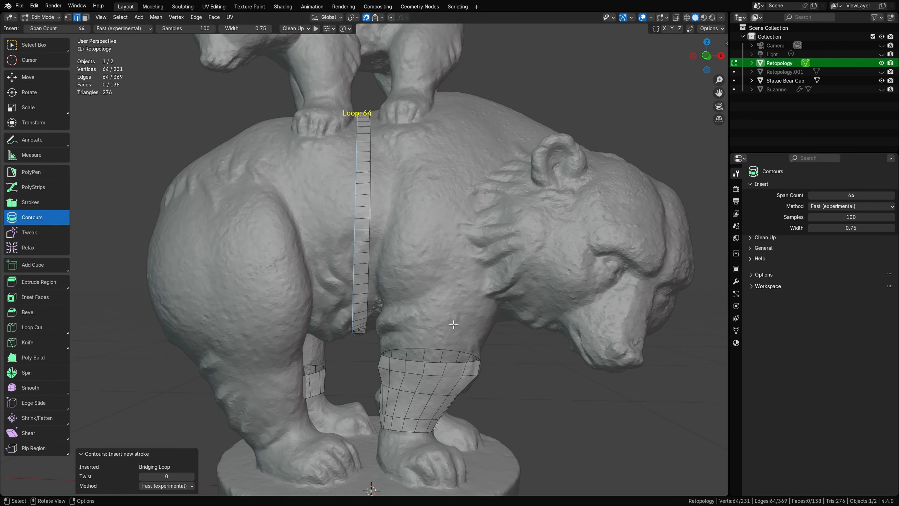
middle_click_drag(454, 325, 492, 342)
Step: Delete all vertices of the Retopology mesh
key("a")
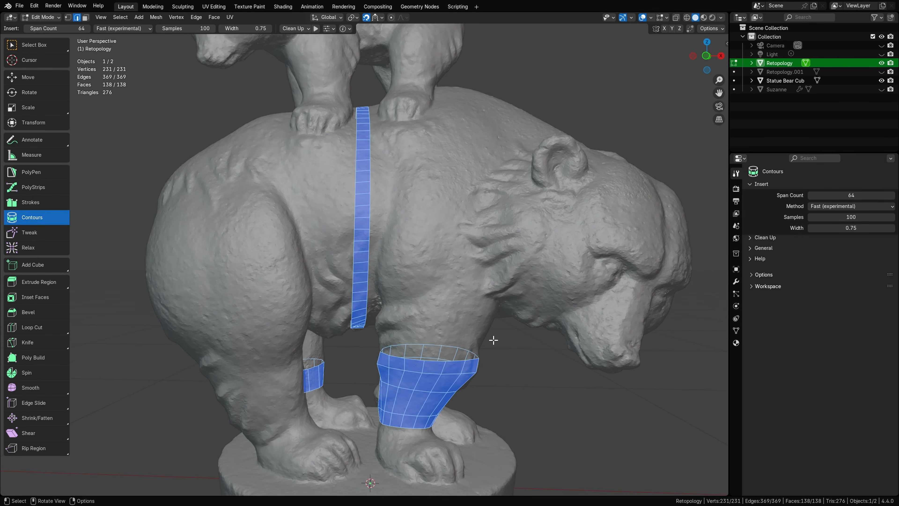
key("x")
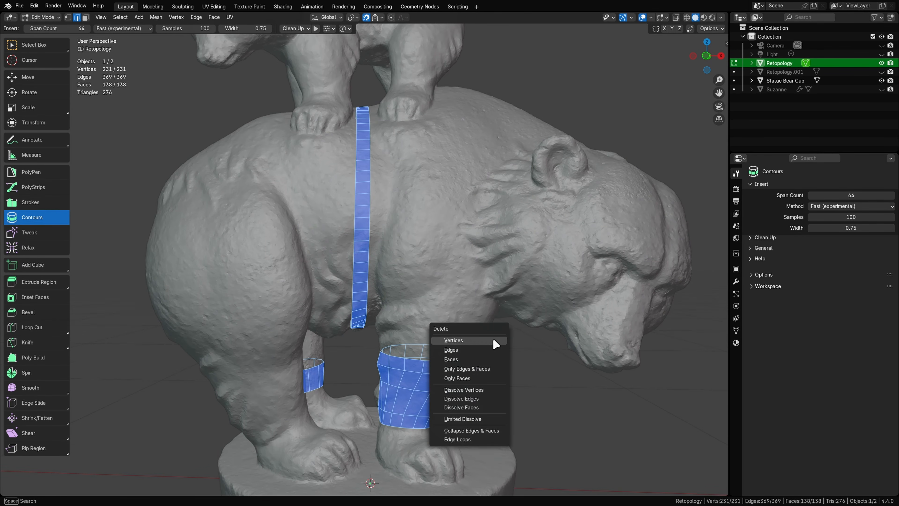
left_click(496, 340)
Step: Try a Fast-method Contours loop around the bear's near hind leg and undo it
middle_click_drag(496, 341, 421, 342)
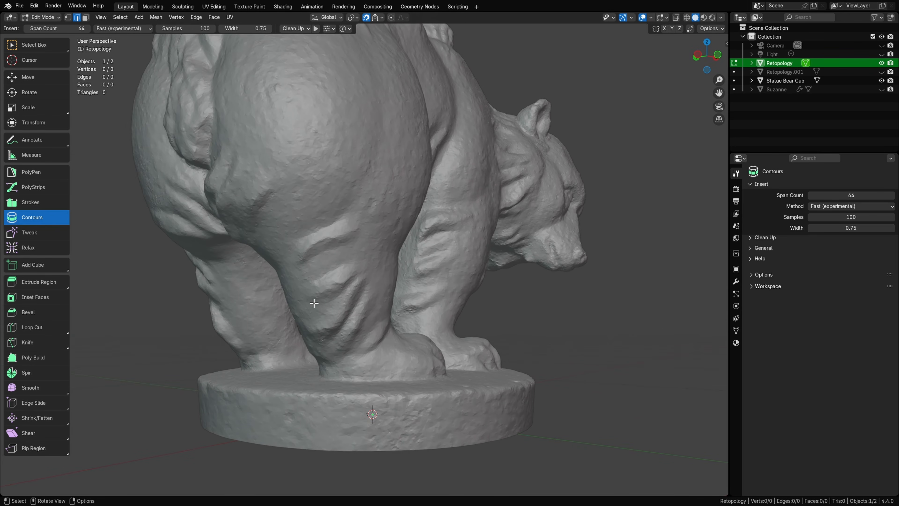
mouse_move(303, 289)
left_mouse_down()
mouse_move(398, 284)
mouse_move(394, 279)
left_mouse_up()
mouse_move(502, 311)
middle_mouse_down()
mouse_move(411, 316)
mouse_move(496, 315)
middle_mouse_up()
key("ctrl+z")
Step: Try a wide Contours cut across several of the bear's legs at once and undo it
left_click_drag(215, 295, 469, 280)
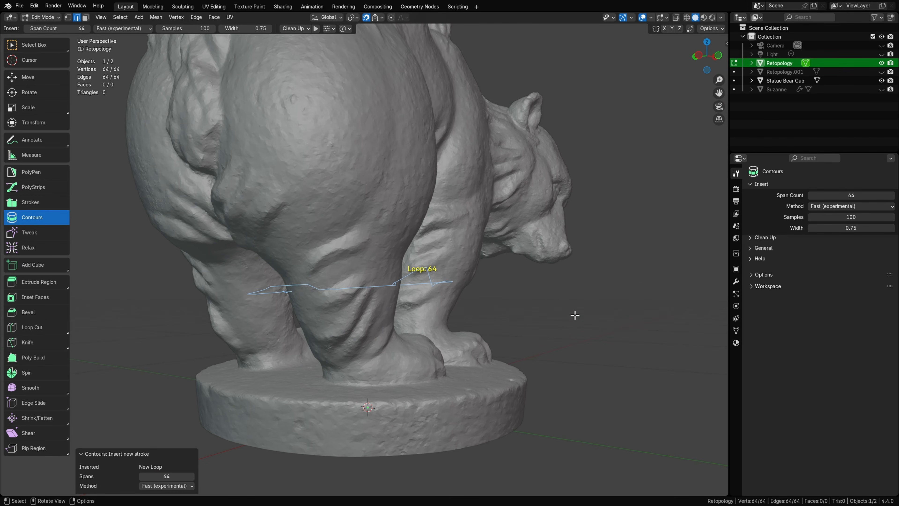
mouse_move(575, 315)
middle_mouse_down()
mouse_move(584, 333)
mouse_move(466, 346)
mouse_move(604, 331)
middle_mouse_up()
key("ctrl+z")
Step: Try a bridged band of two 64-span Fast loops around the near hind leg and undo it
left_click_drag(328, 288, 397, 282)
left_click_drag(342, 334, 403, 318)
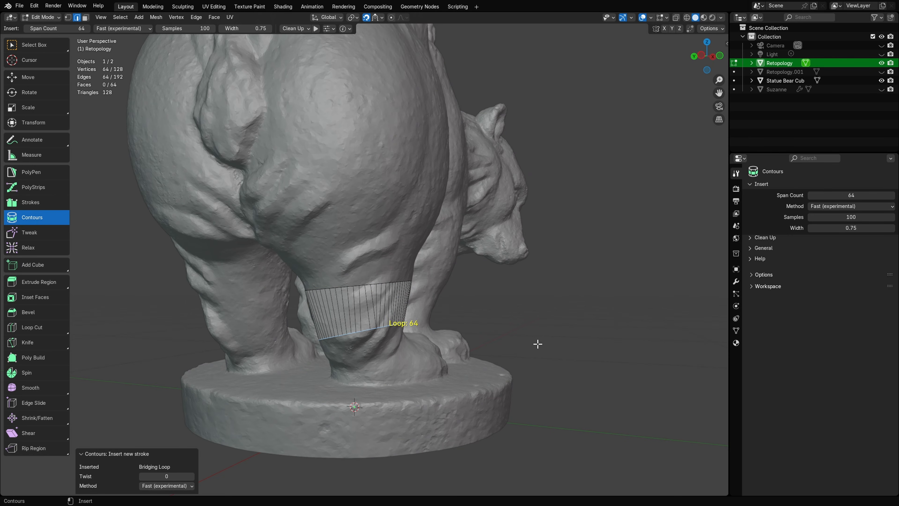
mouse_move(538, 343)
middle_mouse_down()
mouse_move(522, 344)
mouse_move(552, 341)
middle_mouse_up()
key("ctrl+z")
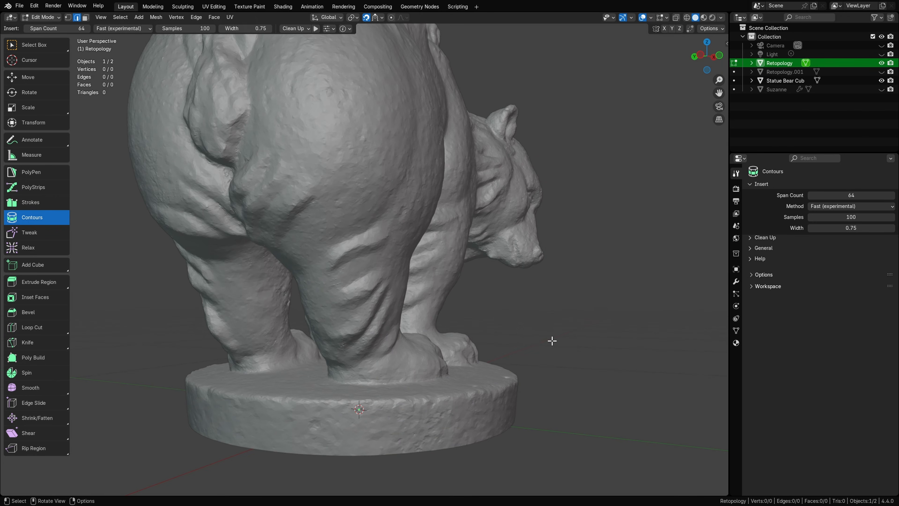
Step: Set the insert method to Skip (experimental) and build a 64-span band around the hind leg with a loop cut through its middle
left_click(849, 207)
left_click(845, 229)
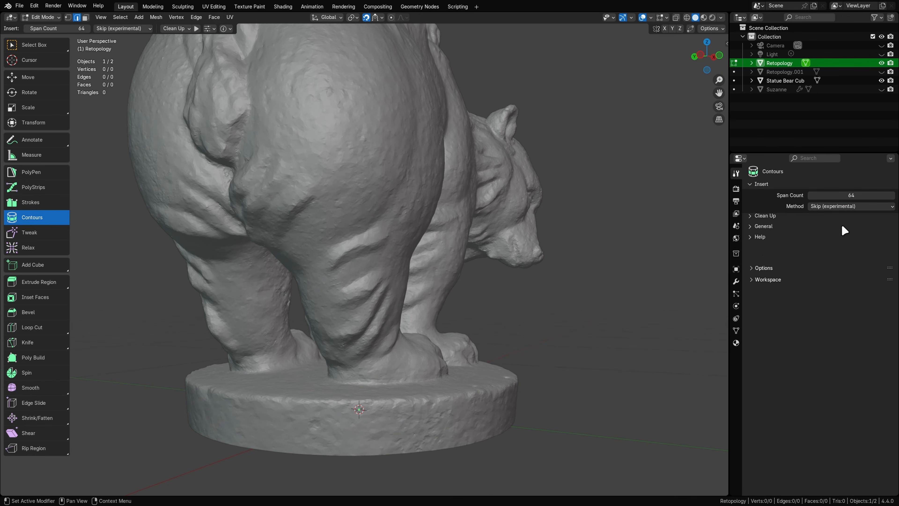
middle_click_drag(465, 279, 505, 272, "shift")
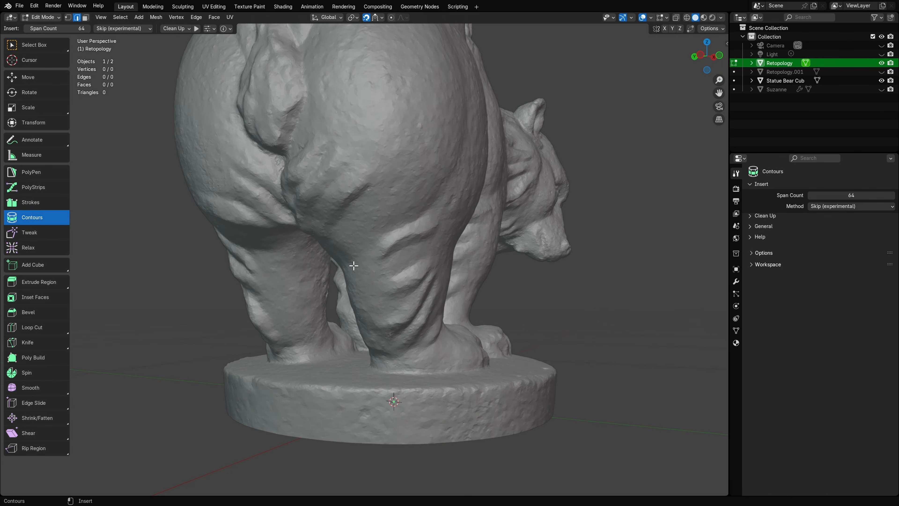
left_click_drag(354, 265, 445, 263)
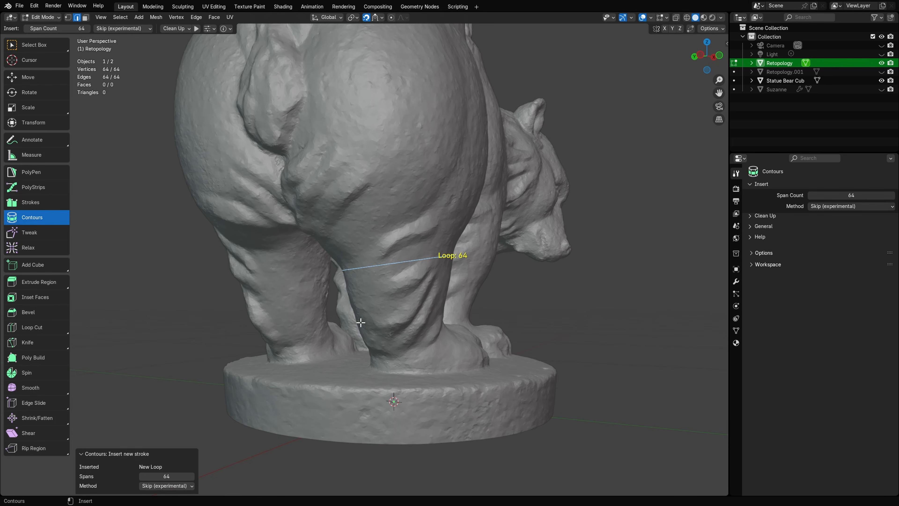
left_click_drag(364, 323, 447, 313)
mouse_move(565, 317)
middle_mouse_down()
mouse_move(504, 331)
mouse_move(558, 325)
mouse_move(554, 317)
middle_mouse_up()
left_click_drag(362, 295, 452, 286)
middle_click_drag(595, 320, 541, 329)
scroll(599, 341, "down", 6)
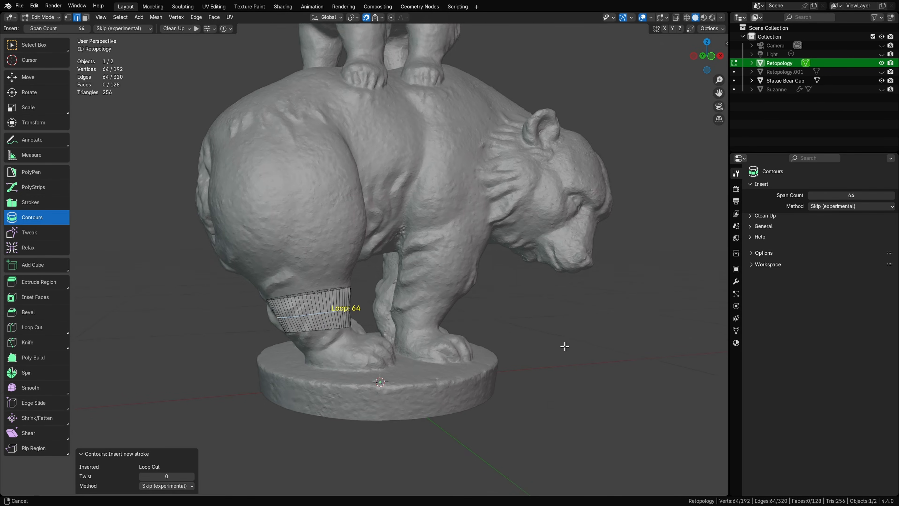
Step: Undo the hind leg loops and set the Contours insert method to Walk
key("ctrl+z")
key("ctrl+z")
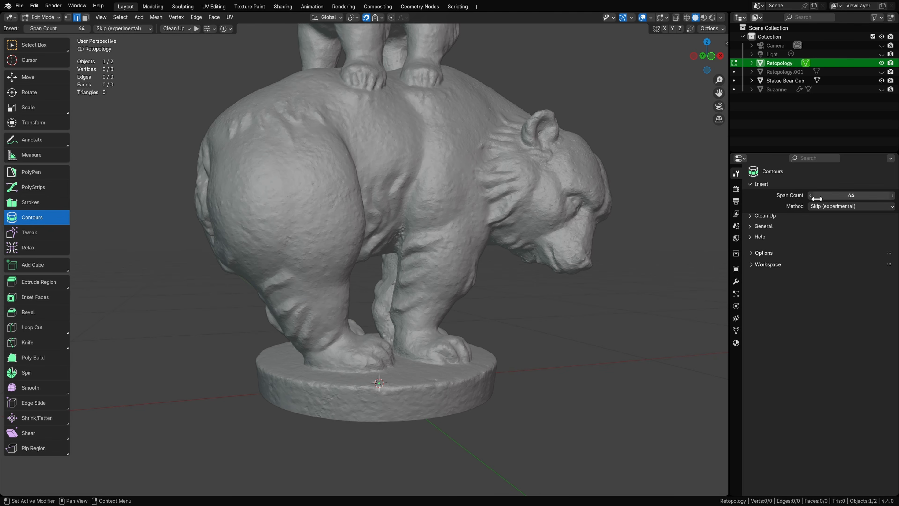
left_click(818, 206)
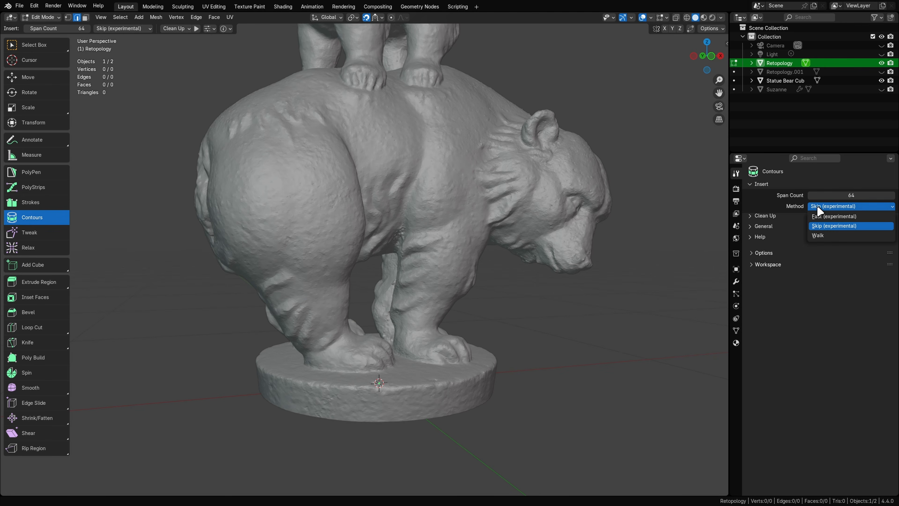
left_click(849, 236)
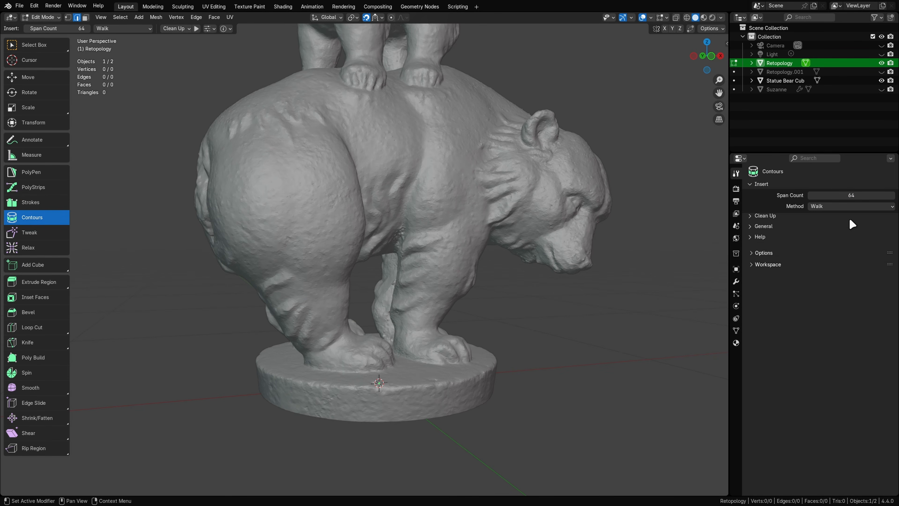
Step: Switch between the RetopoFlow tools, going from Contours through PolyPen and Tweak to Strokes
middle_click_drag(540, 280, 525, 304)
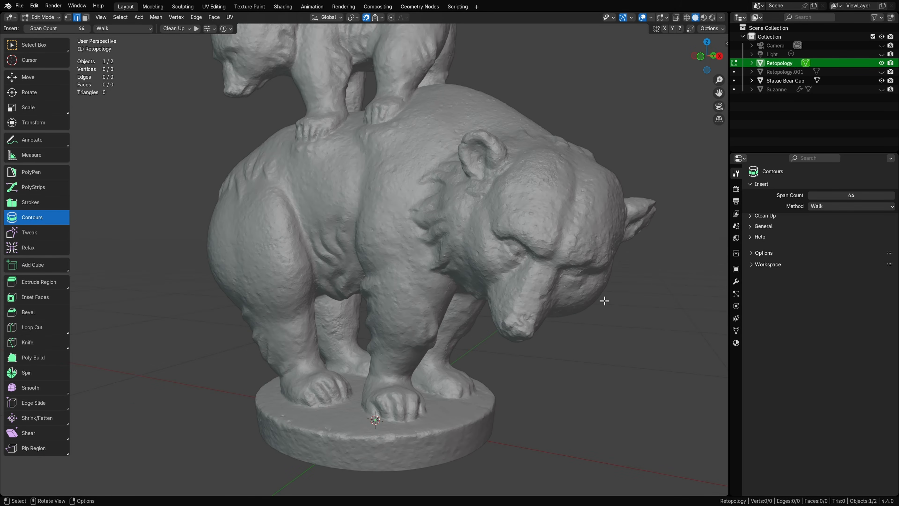
scroll(345, 168, "up", 3, "shift")
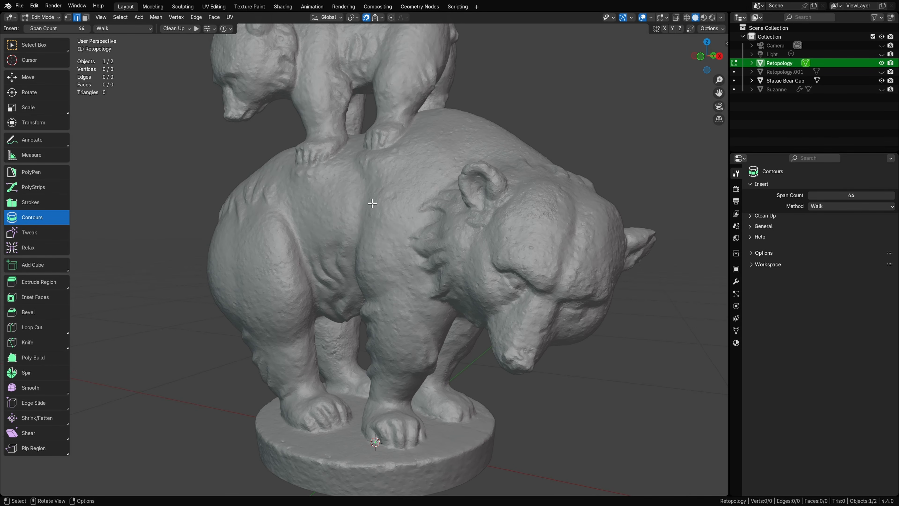
key("grave")
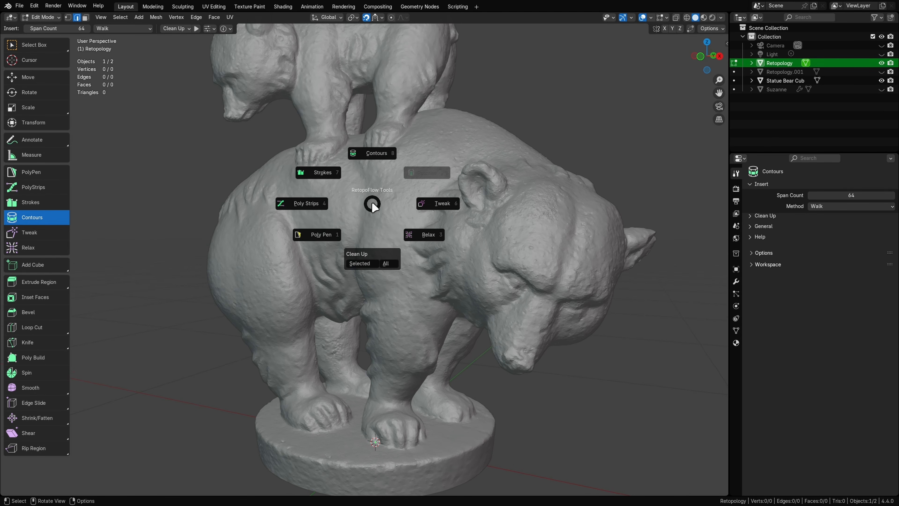
left_click(332, 240)
key("w")
left_click(426, 272)
key("w")
left_click(461, 254)
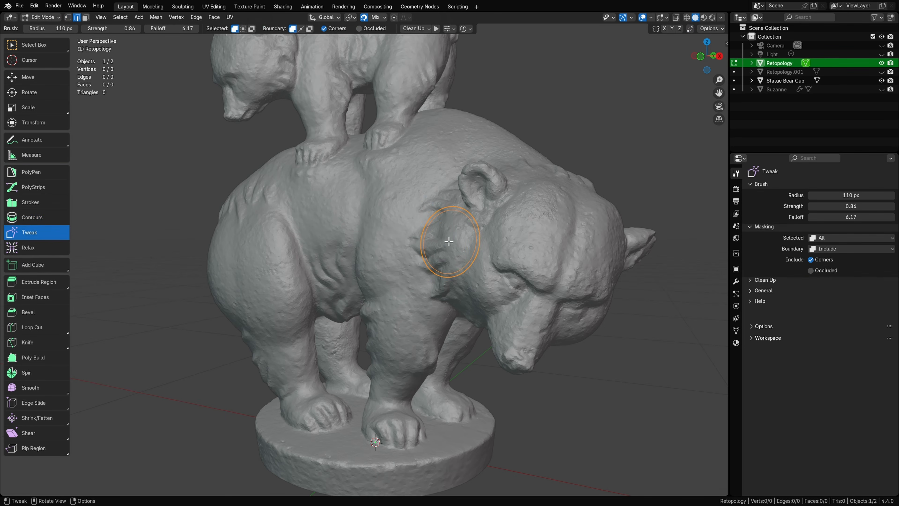
key("w")
left_click(392, 210)
key("w")
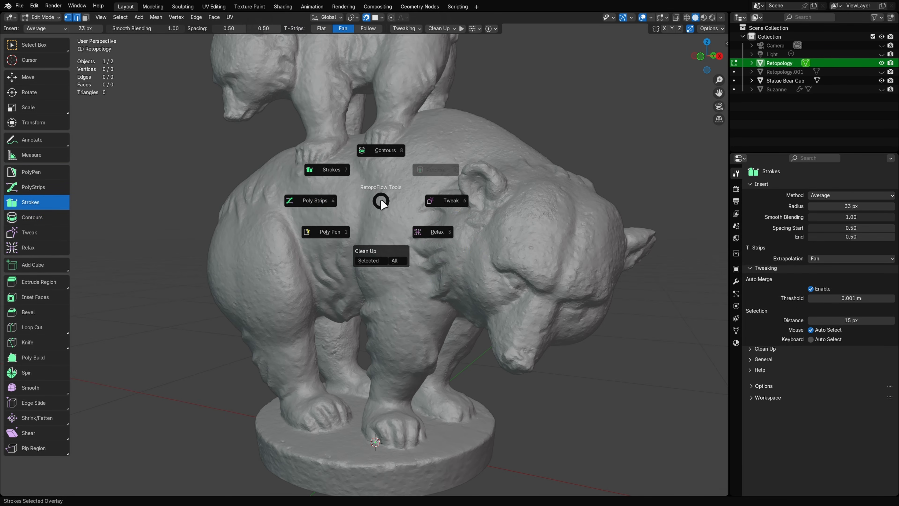
key("Escape")
key("w")
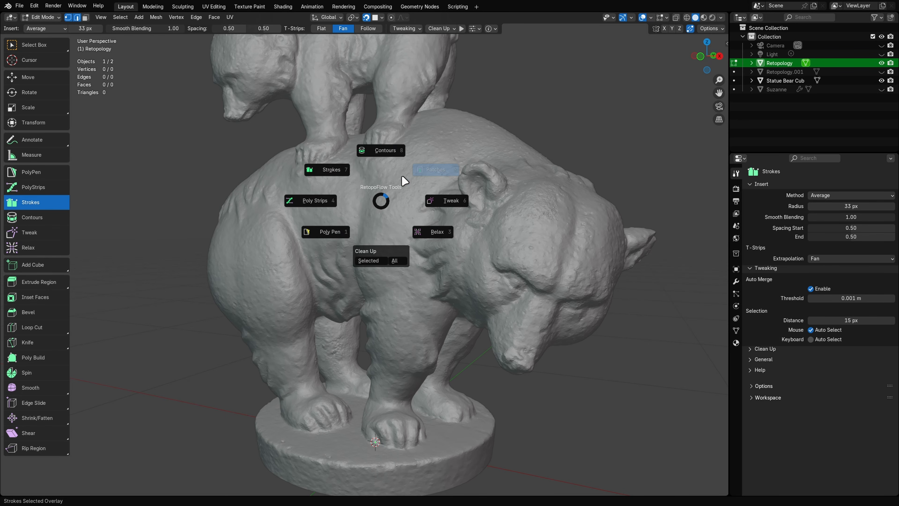
left_click(423, 172)
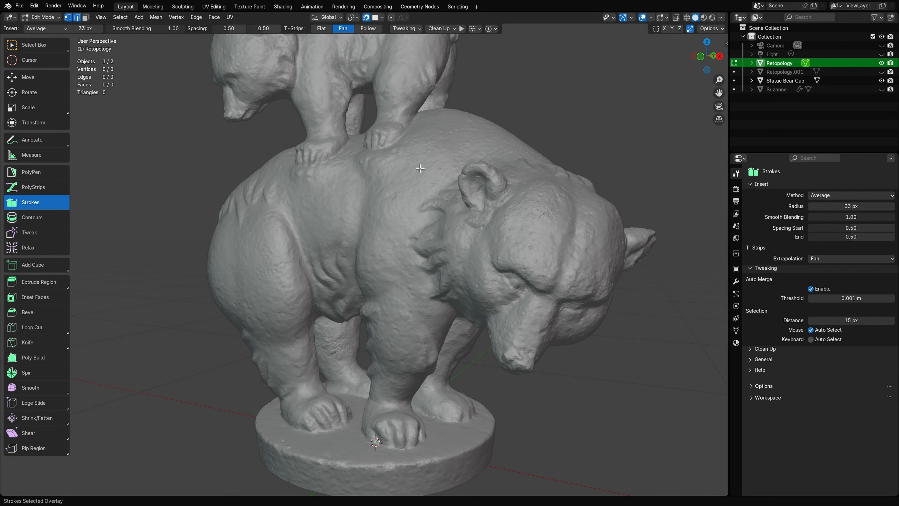
middle_click_drag(533, 248, 434, 217, "shift")
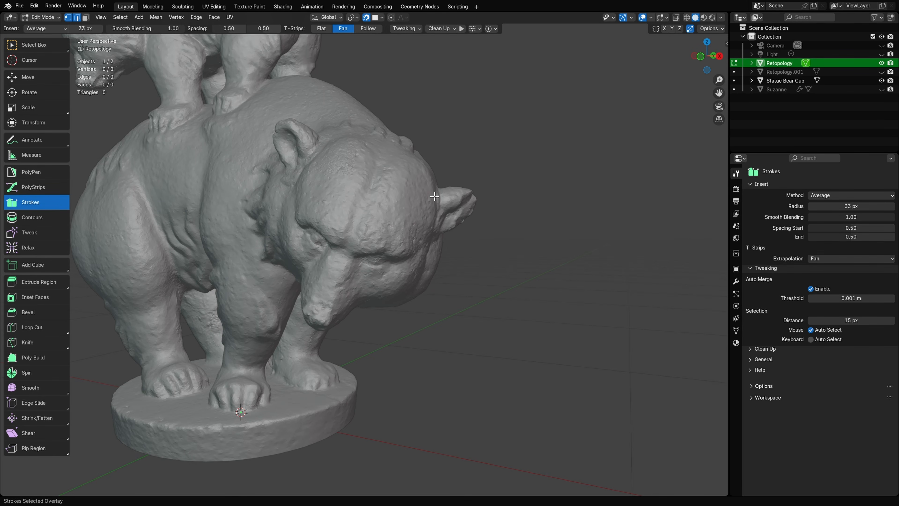
middle_click_drag(428, 215, 392, 231)
scroll(418, 202, "up", 1)
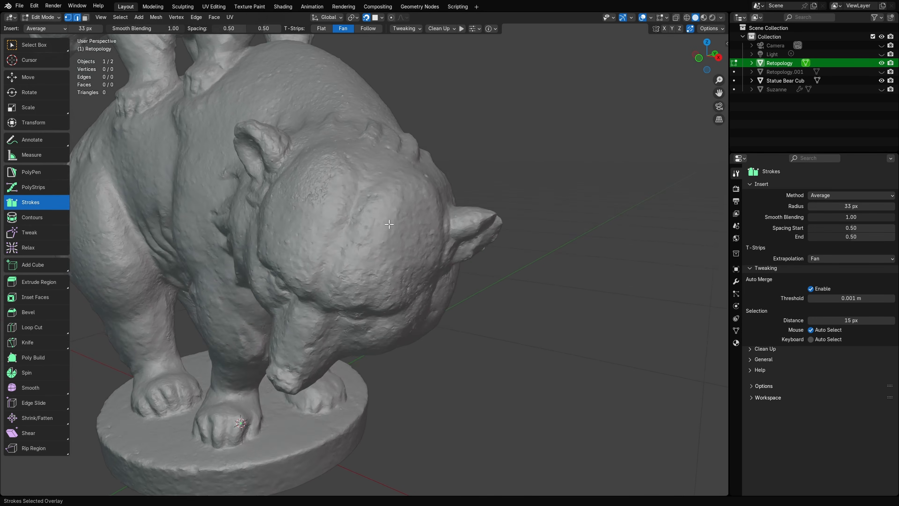
Step: Draw parallel strokes down the bear's forehead to build a quad patch four faces wide and seven faces long
scroll(391, 232, "up", 2)
left_click_drag(362, 144, 326, 266)
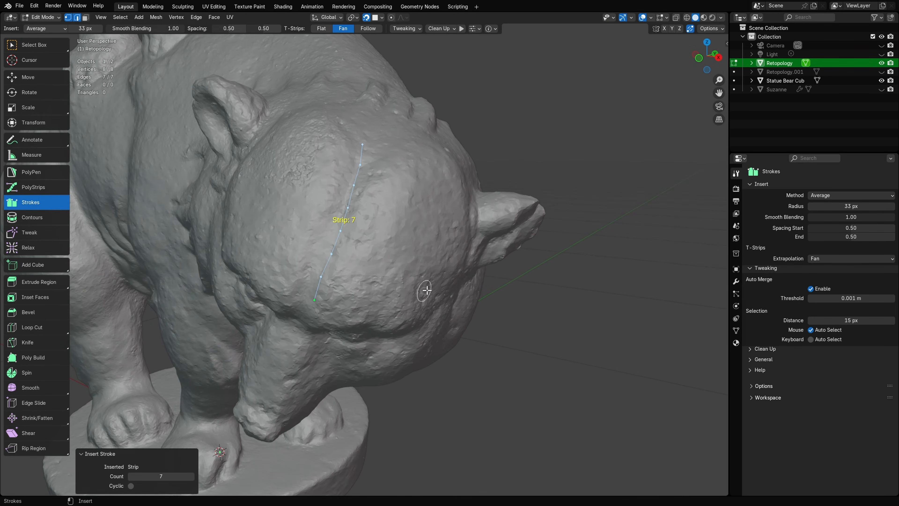
middle_click_drag(425, 287, 410, 264)
left_click_drag(356, 143, 287, 296)
middle_click_drag(421, 245, 469, 254)
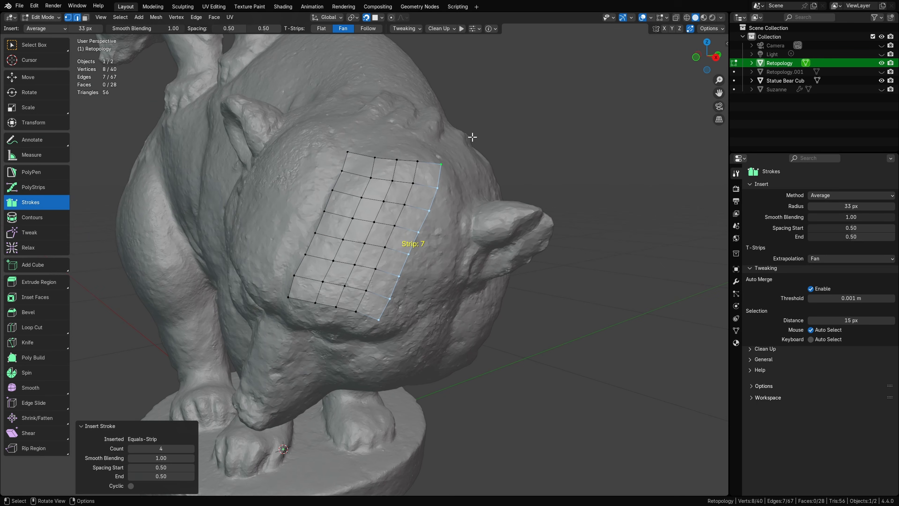
Step: Toggle Auto Merge off and back on for tweaking, and nudge several inner vertices of the forehead patch
left_click(407, 29)
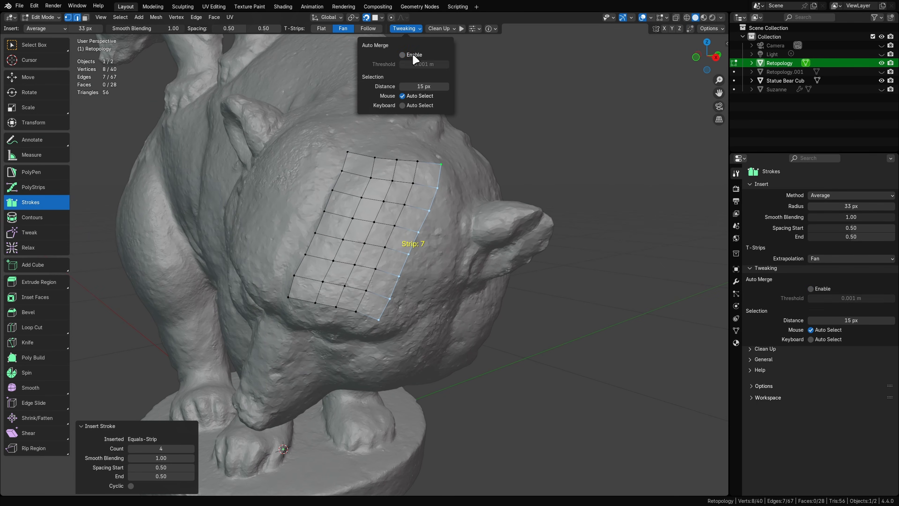
left_click(400, 29)
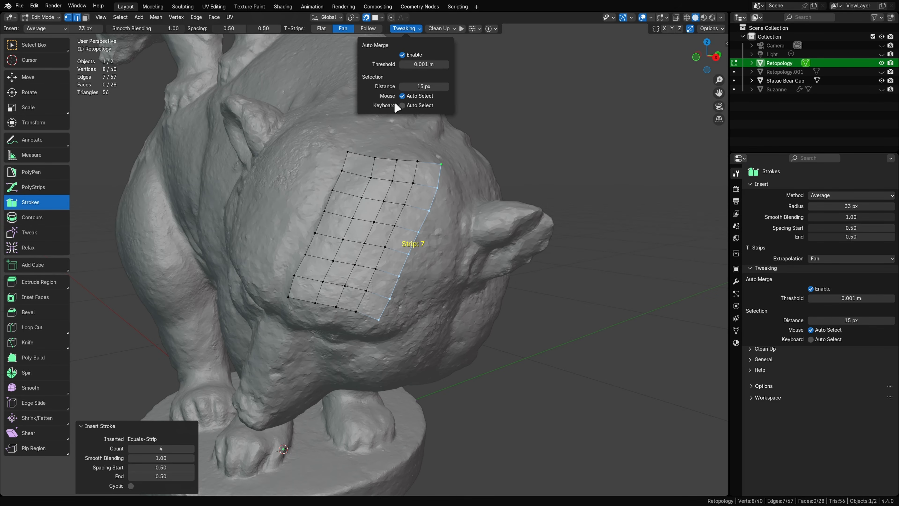
scroll(397, 290, "up", 2)
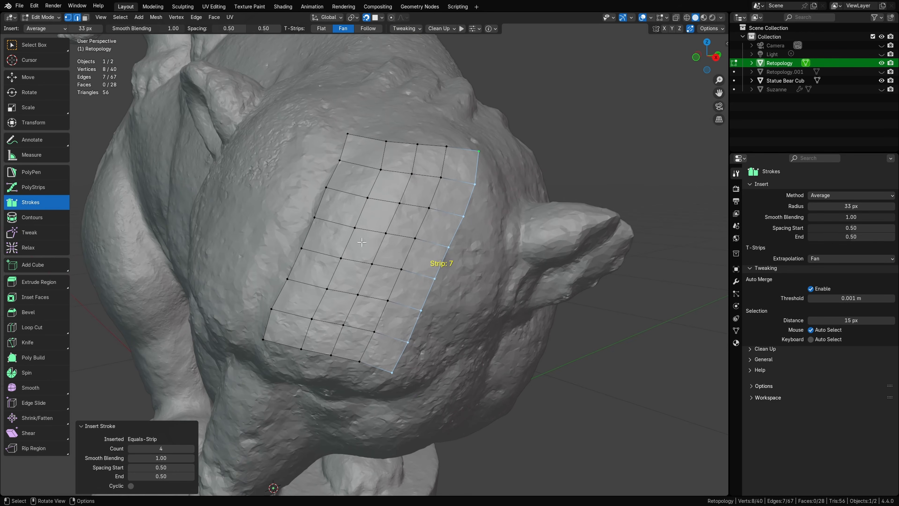
left_click_drag(385, 235, 382, 238)
left_click_drag(400, 205, 399, 199)
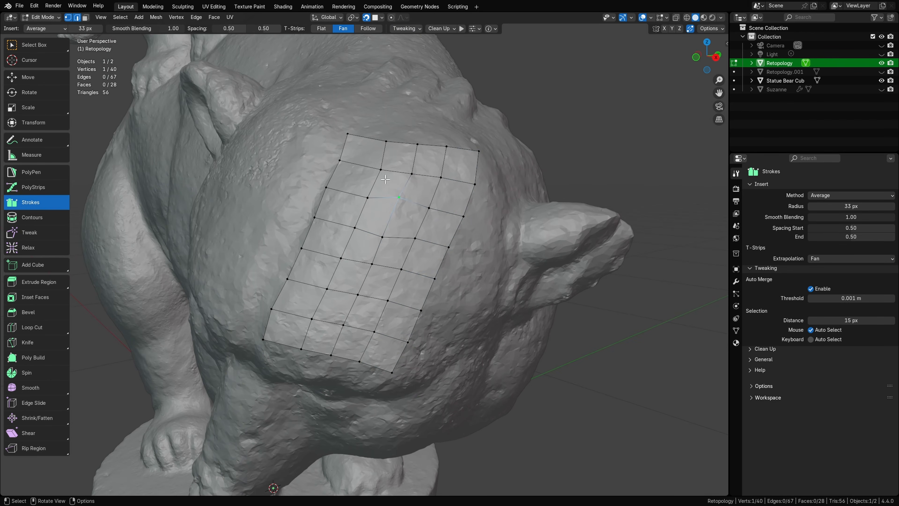
mouse_move(378, 166)
left_mouse_down()
mouse_move(359, 162)
mouse_move(372, 163)
left_mouse_up()
left_click_drag(372, 201, 415, 198)
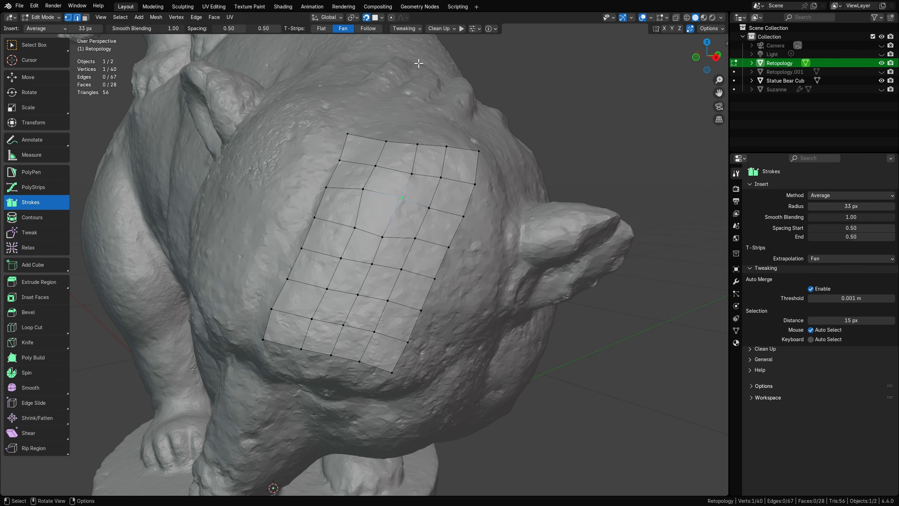
Step: Move two more patch vertices with keyboard Auto Select enabled, and disable that option again
left_click(407, 29)
left_click_drag(363, 189, 329, 187)
left_click_drag(340, 257, 342, 252)
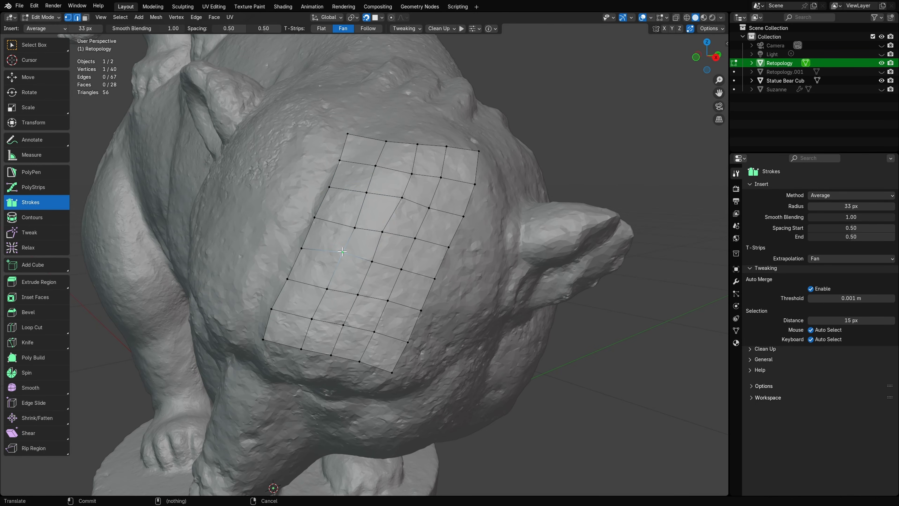
left_click(411, 29)
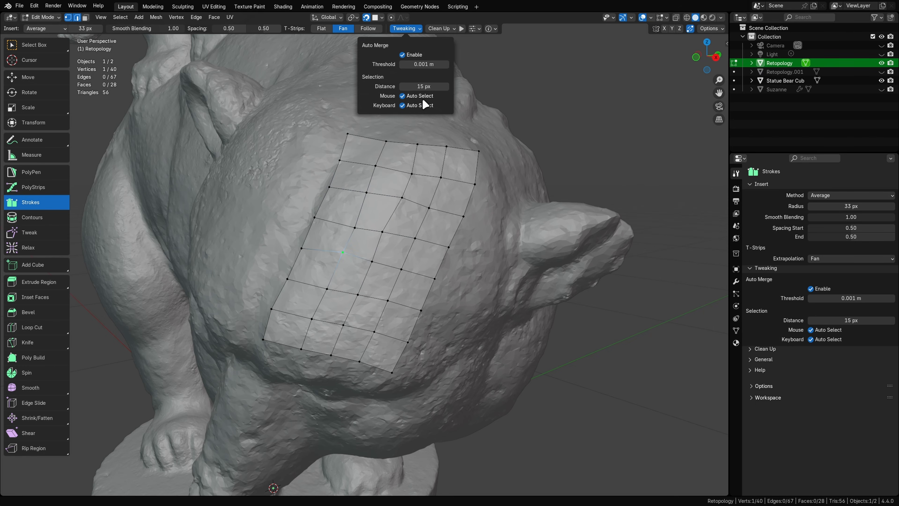
left_click(416, 106)
Step: Remove two neighbouring middle cross loops from the forehead patch, keeping its faces joined
left_click(447, 28)
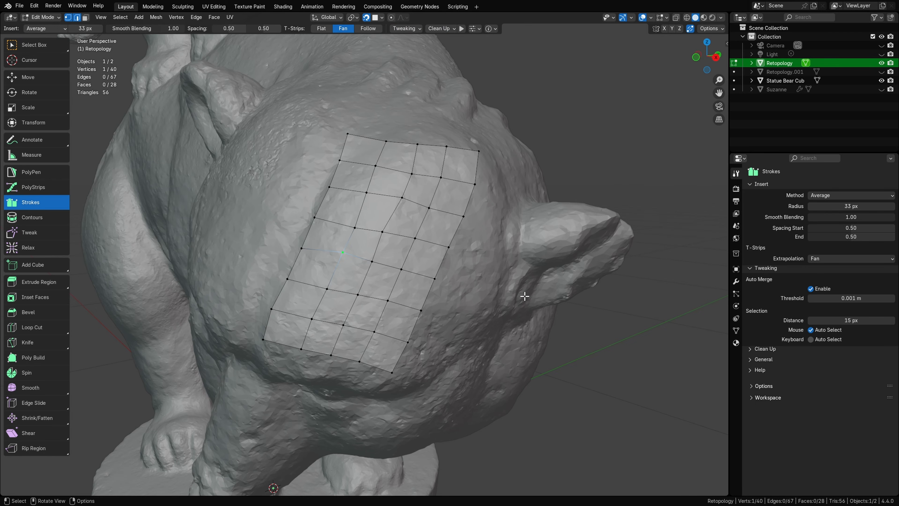
mouse_move(524, 296)
middle_mouse_down()
mouse_move(460, 280)
mouse_move(491, 291)
mouse_move(497, 276)
middle_mouse_up()
left_click(498, 275)
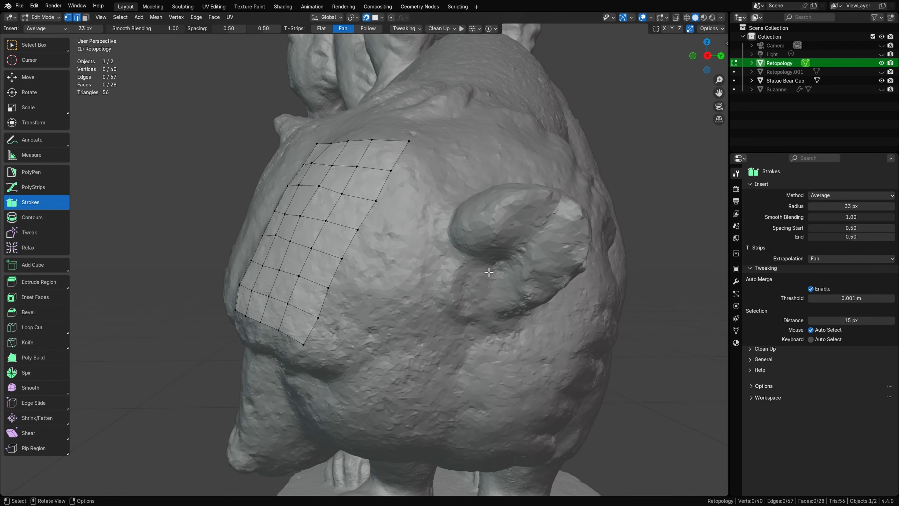
scroll(463, 272, "up", 3)
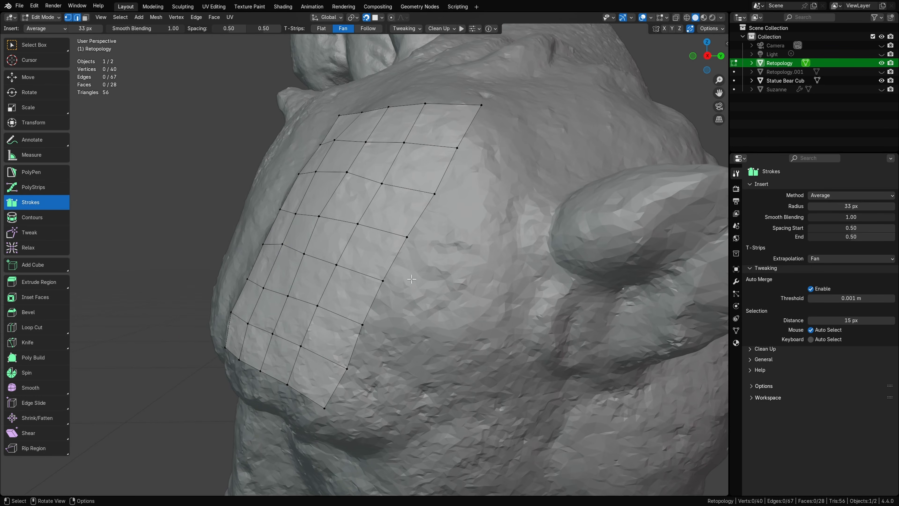
left_click(364, 275, "alt")
left_click(373, 227, "alt+shift")
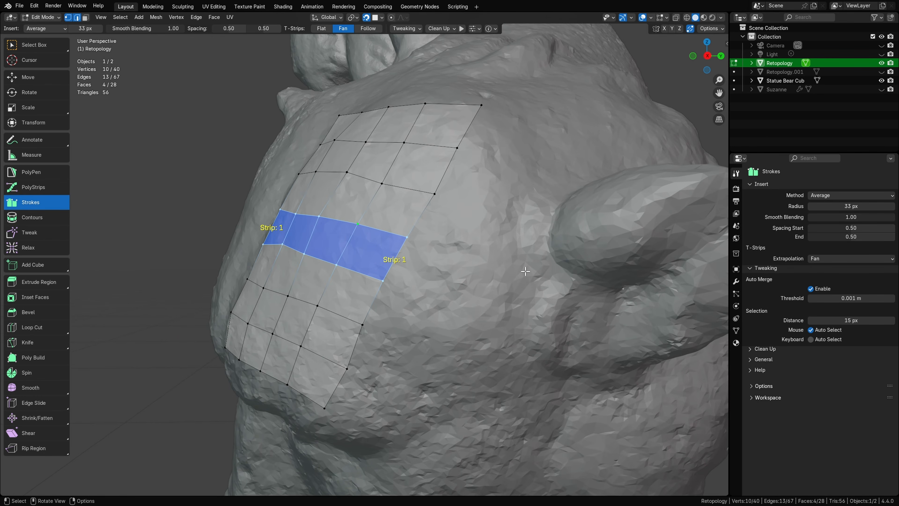
left_click(382, 230, "alt")
key("x")
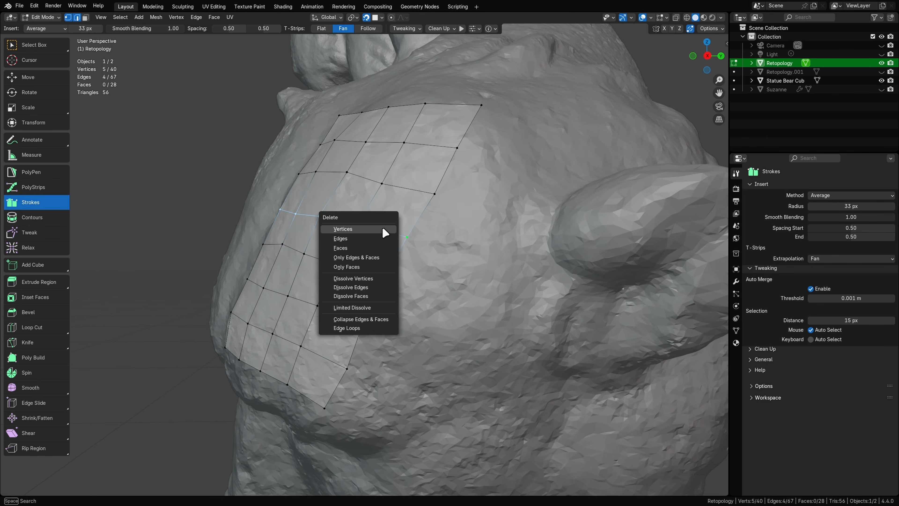
left_click(350, 263, "alt")
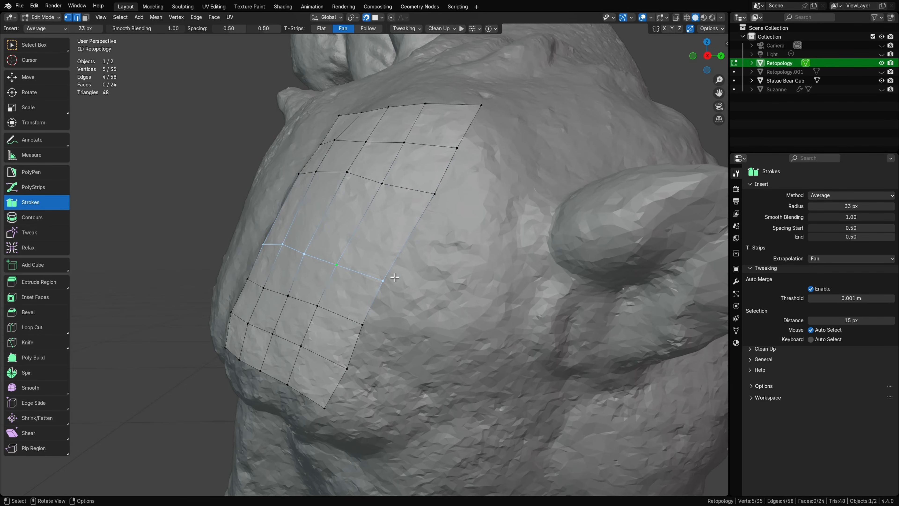
key("x")
left_click(358, 277)
Step: Try a single centred loop cut across the long middle faces three times, undoing each attempt
middle_click_drag(398, 282, 404, 286)
key("ctrl+r")
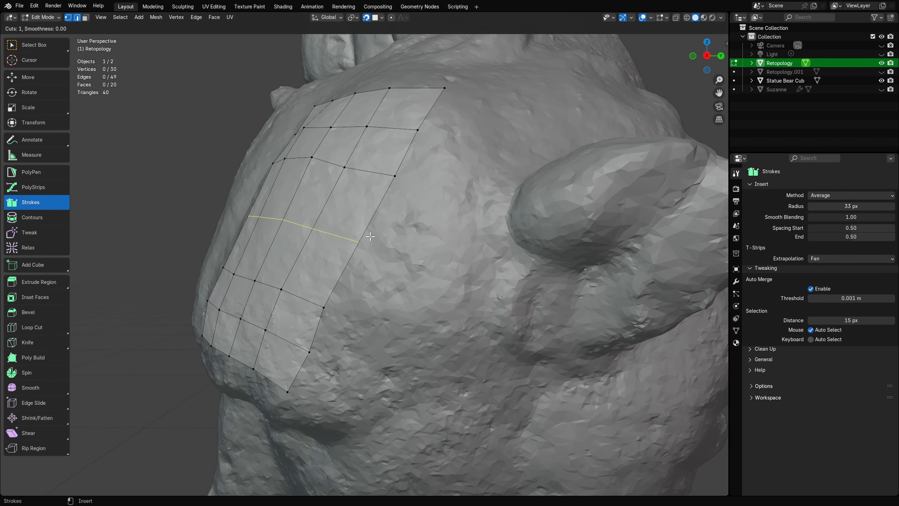
left_click(372, 242)
left_click(372, 242)
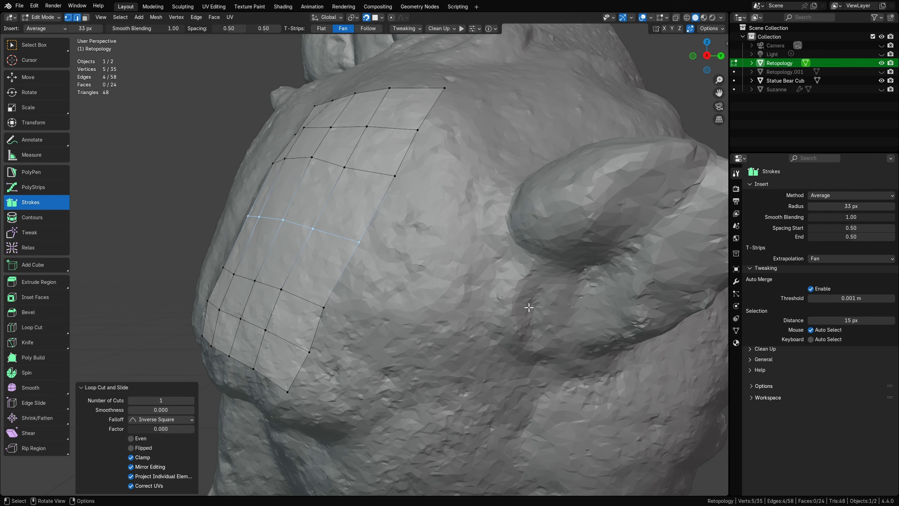
mouse_move(530, 307)
middle_mouse_down()
mouse_move(586, 309)
mouse_move(542, 306)
middle_mouse_up()
key("ctrl+z")
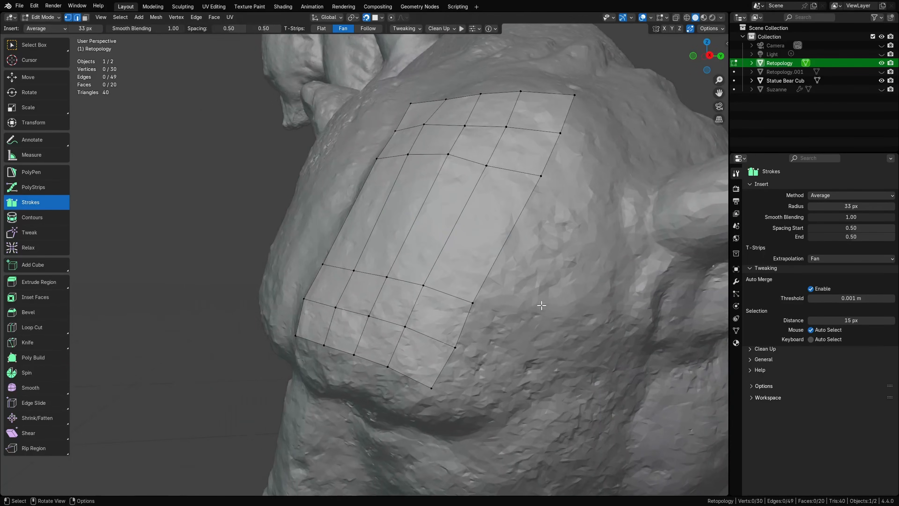
key("ctrl+r")
left_click(509, 244)
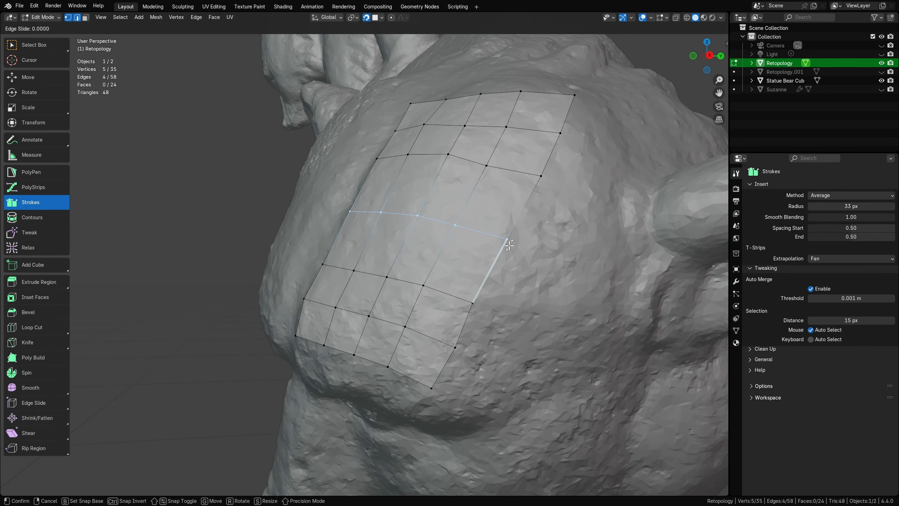
left_click(518, 238)
key("ctrl+z")
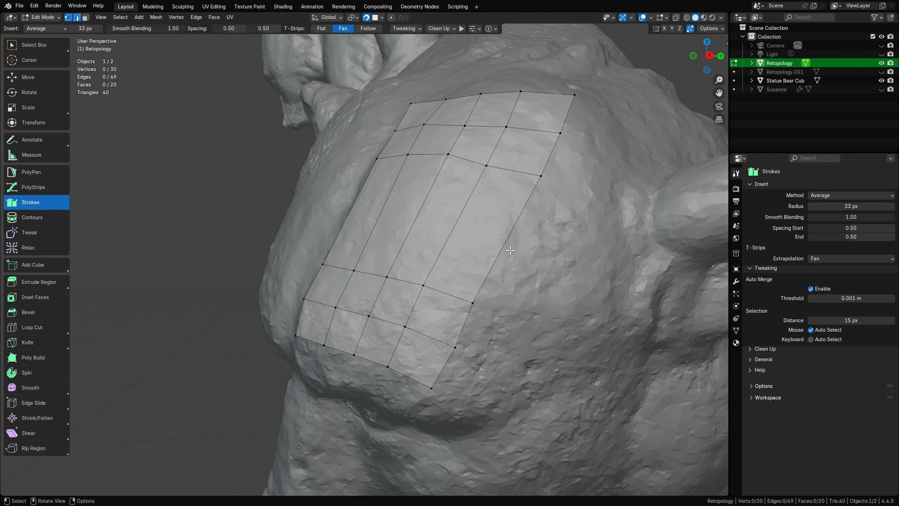
key("ctrl+r")
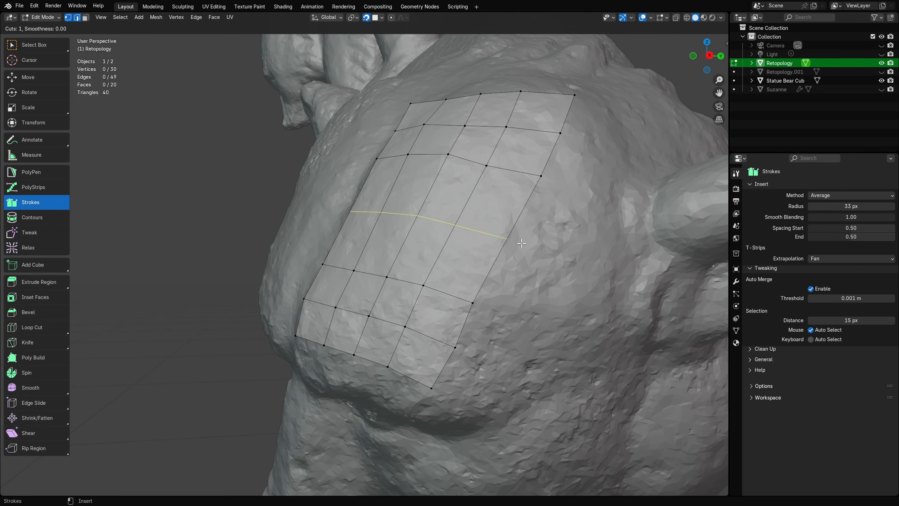
left_click(522, 244)
left_click(521, 244)
middle_click_drag(521, 244, 548, 277)
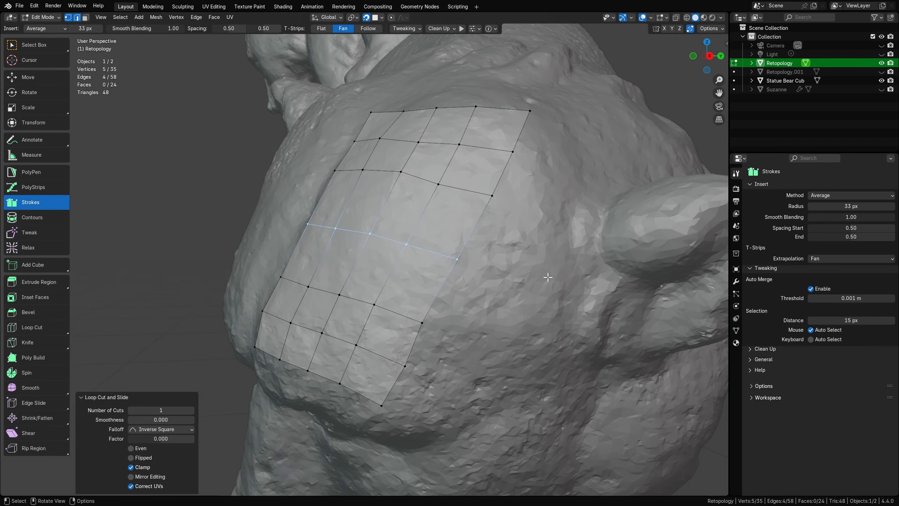
key("ctrl+z")
Step: Try three evenly spaced loop cuts across the long middle faces and inspect them against the surface from the side
key("ctrl+r")
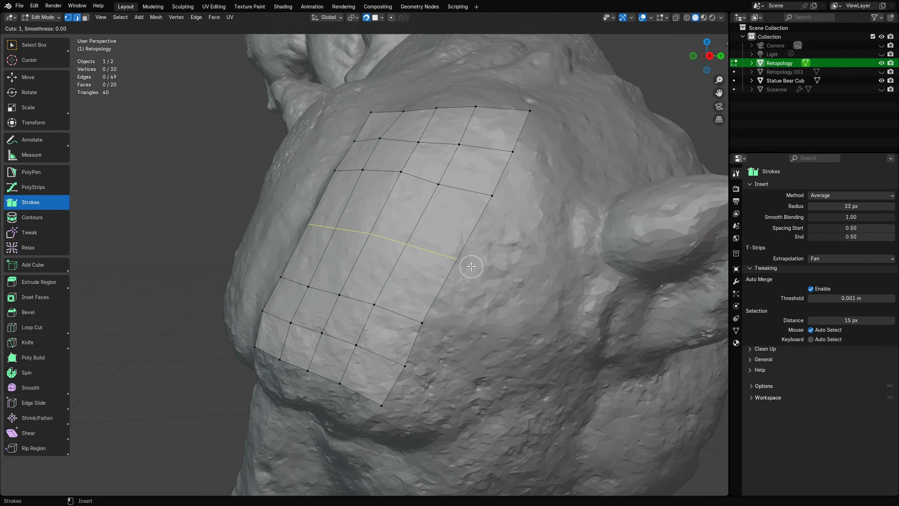
scroll(471, 266, "up", 2)
left_click(471, 266)
right_click(471, 266)
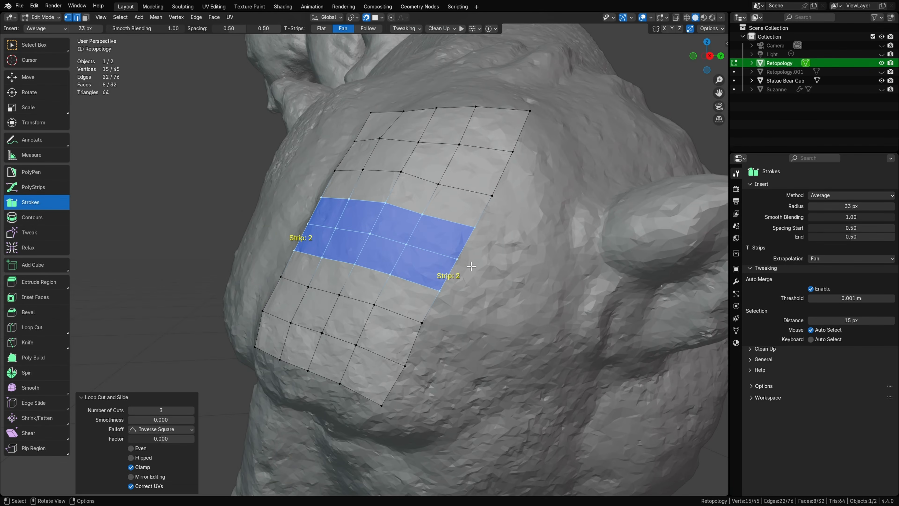
mouse_move(539, 273)
middle_mouse_down()
mouse_move(630, 255)
mouse_move(436, 237)
middle_mouse_up()
scroll(402, 235, "up", 4)
mouse_move(245, 198)
middle_mouse_down("shift")
mouse_move(402, 235)
mouse_move(435, 233)
mouse_move(426, 232)
middle_mouse_up("shift")
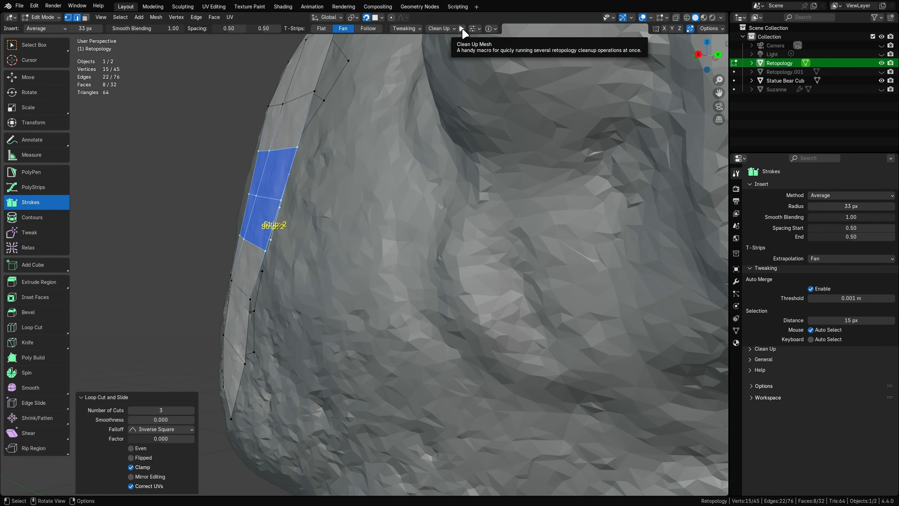
Step: Run Clean Up Mesh on the patch, and toggle its Recalculate, Loose and Holes options off and back on
left_click(462, 29)
middle_click_drag(406, 313, 556, 305)
left_click(450, 28)
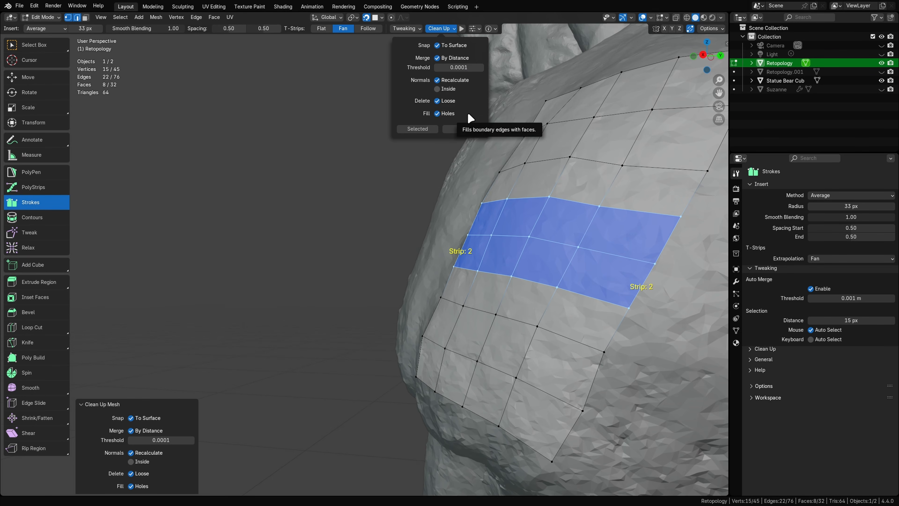
left_click_drag(452, 114, 453, 103)
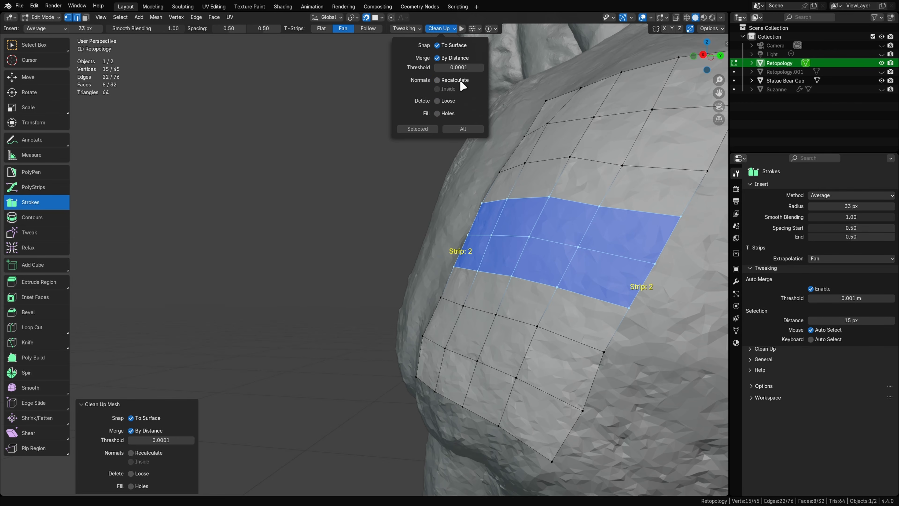
left_click(449, 101)
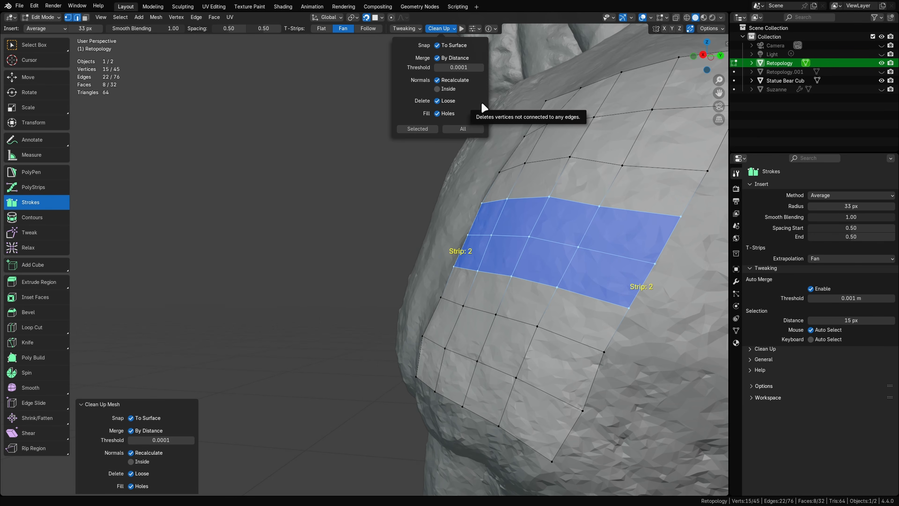
middle_click_drag(580, 323, 543, 324)
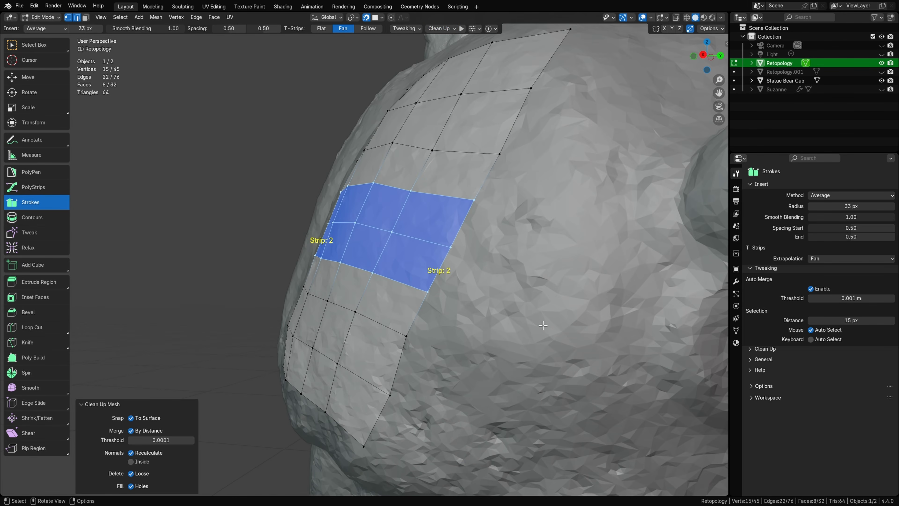
Step: Remove the three inserted loops and move the cross loop below the long faces up toward the middle of the patch
key("Delete")
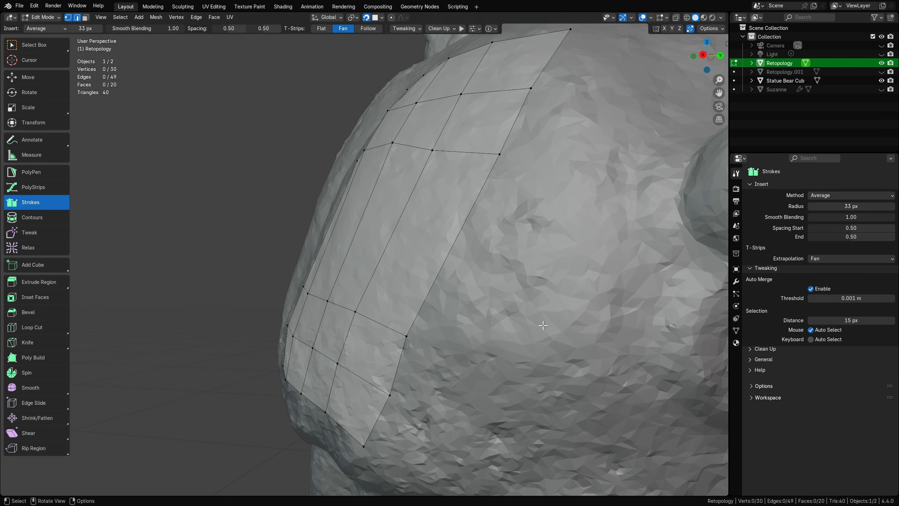
left_click(388, 328, "alt")
middle_click_drag(520, 330, 588, 376)
key("g")
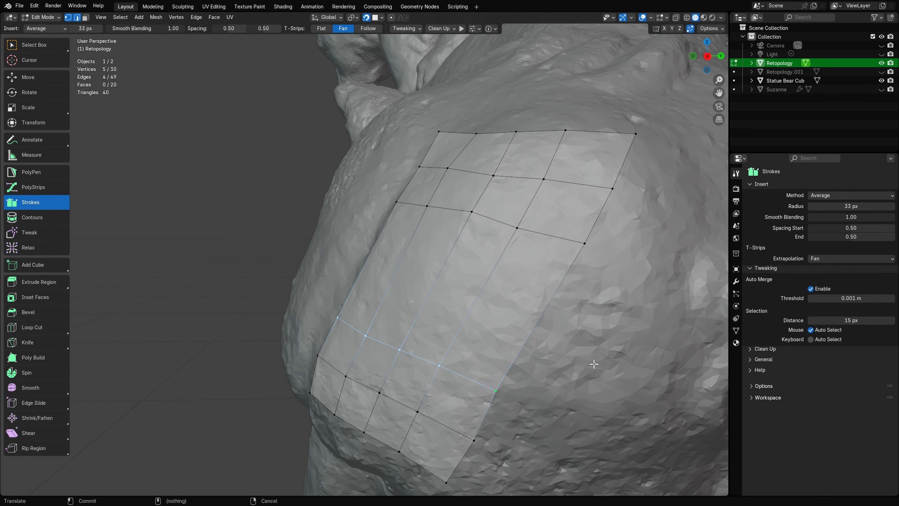
left_click(619, 315)
middle_click_drag(598, 372, 484, 302)
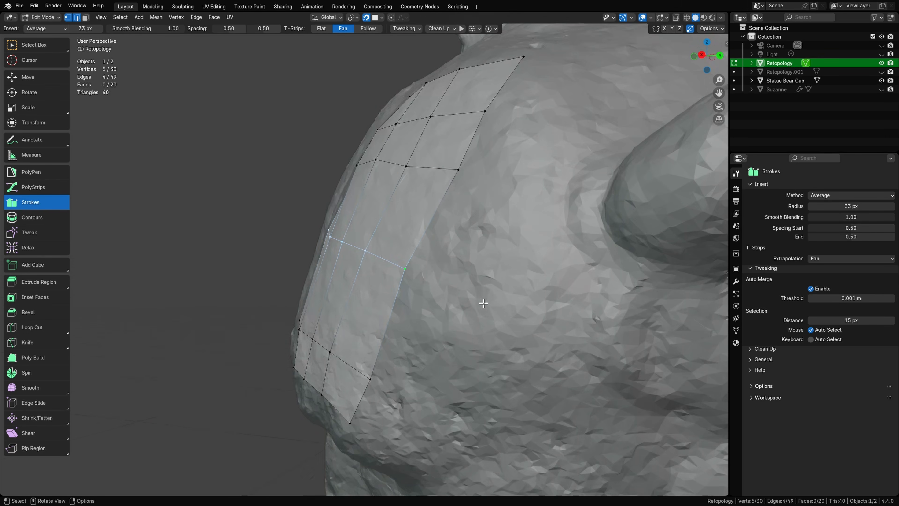
Step: Bevel the moved edge loop with one segment and a 0.0287 m width, and clean up only the selected geometry
key("ctrl+b")
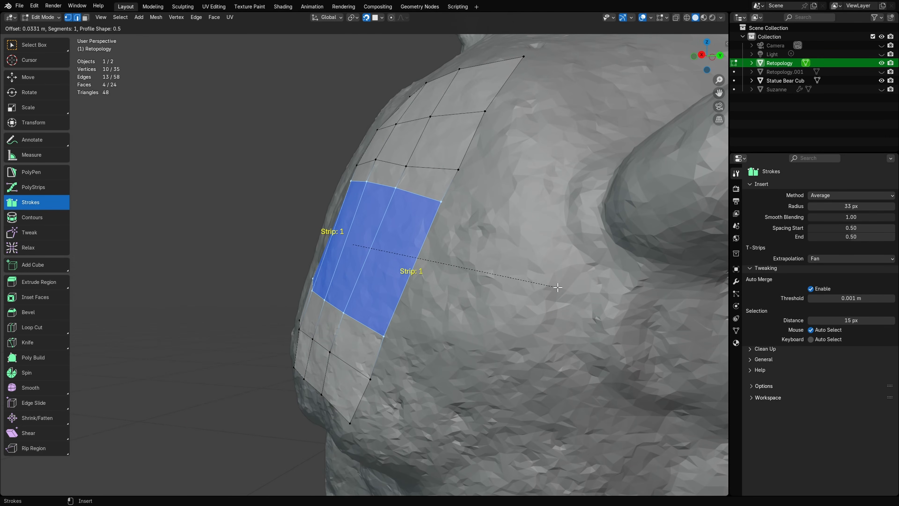
left_click(608, 300)
middle_click_drag(608, 300, 480, 241)
key("w")
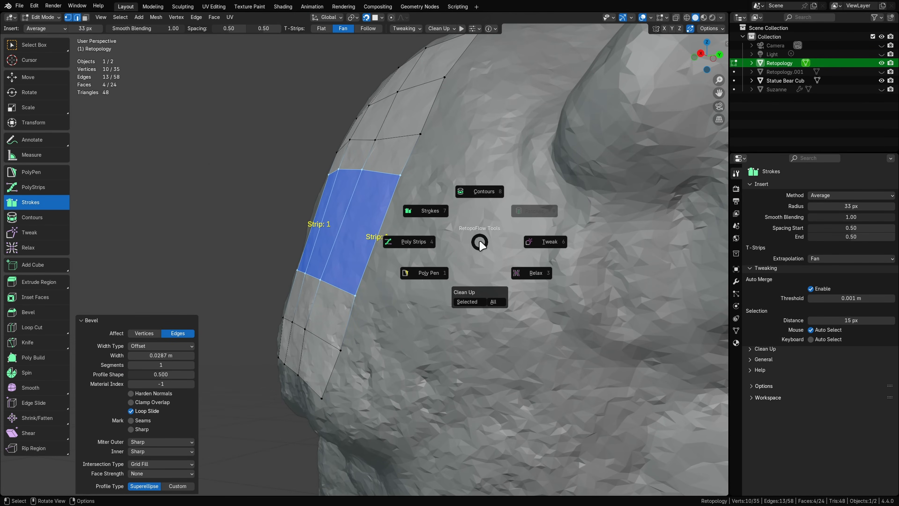
left_click(467, 302)
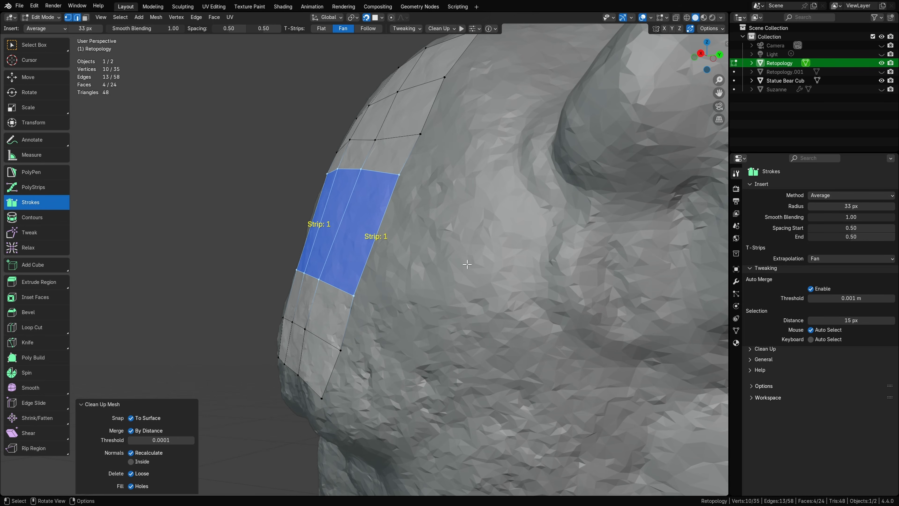
Step: Deselect the patch and set the RetopoFlow viewport overlay distance to 0.05 m
left_click(480, 256)
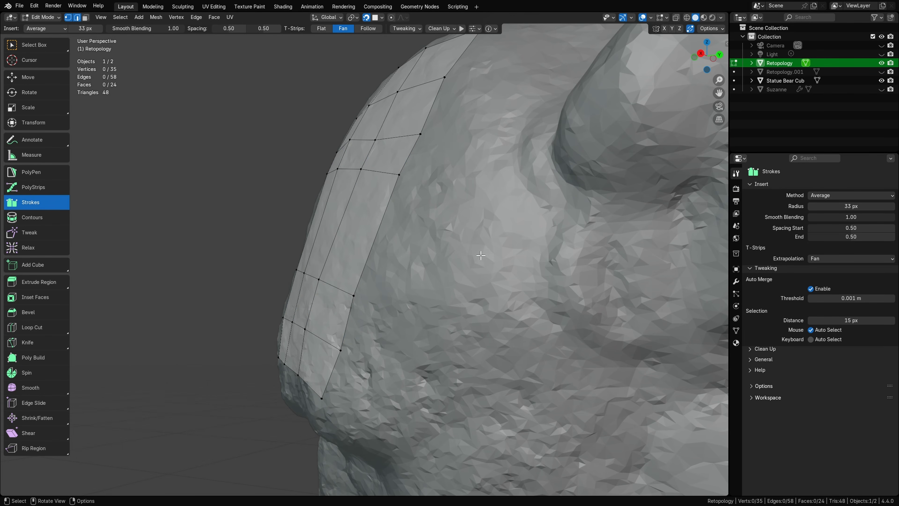
left_click(474, 29)
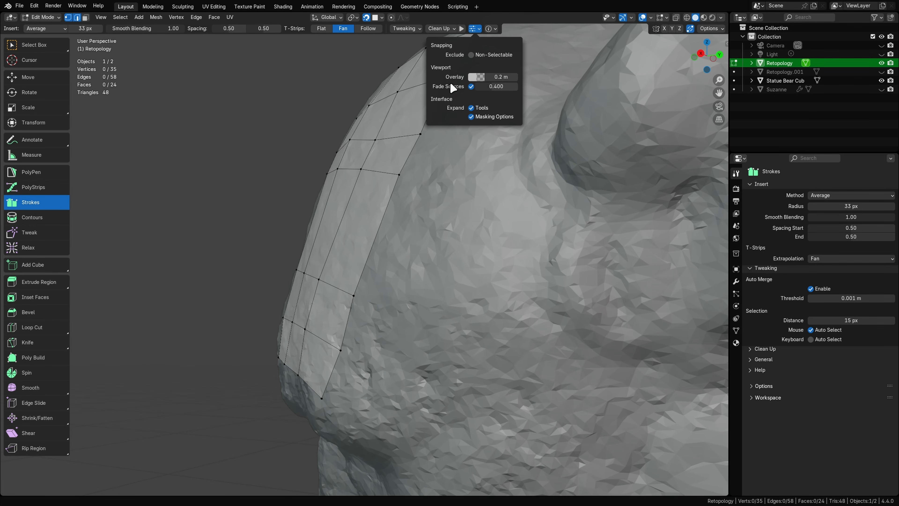
scroll(434, 352, "down", 8)
middle_click_drag(434, 351, 619, 375)
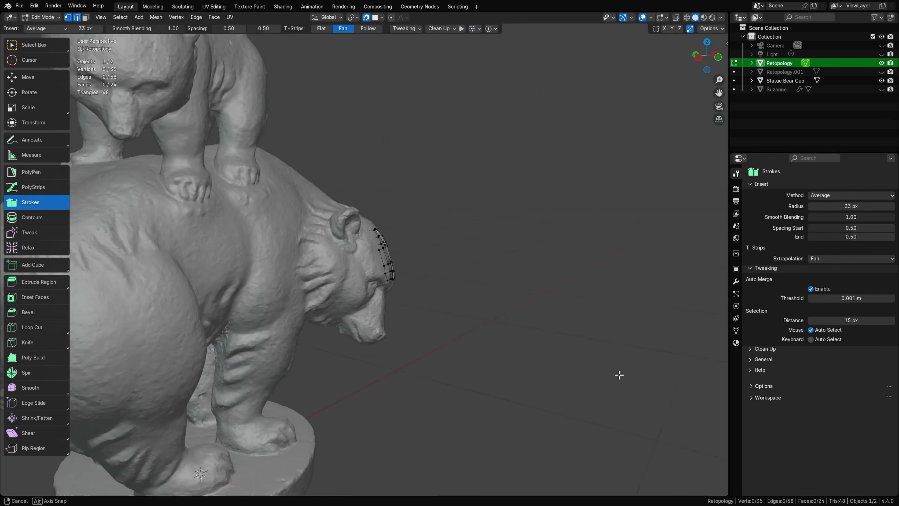
scroll(414, 311, "up", 5)
middle_click_drag(413, 311, 391, 313, "shift")
scroll(390, 312, "up", 1)
middle_click_drag(431, 288, 443, 305)
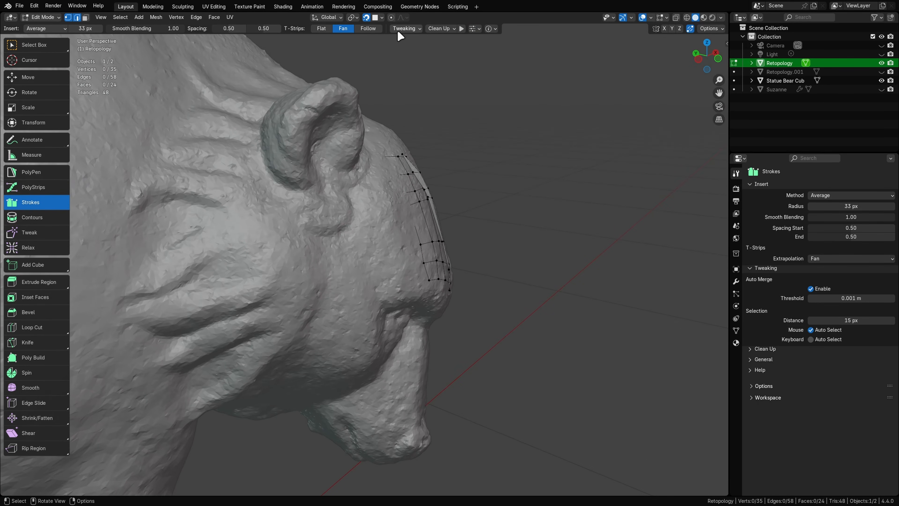
left_click(475, 29)
left_click(501, 77)
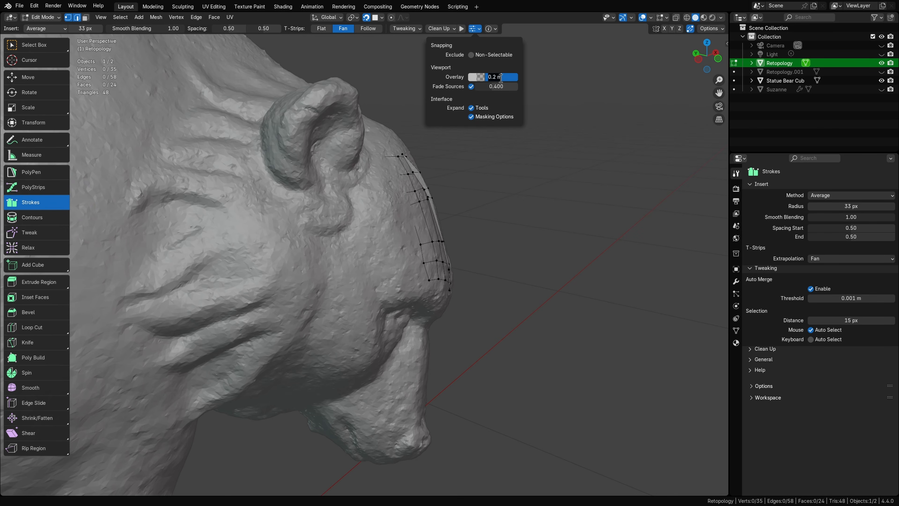
type(".05")
key("Return")
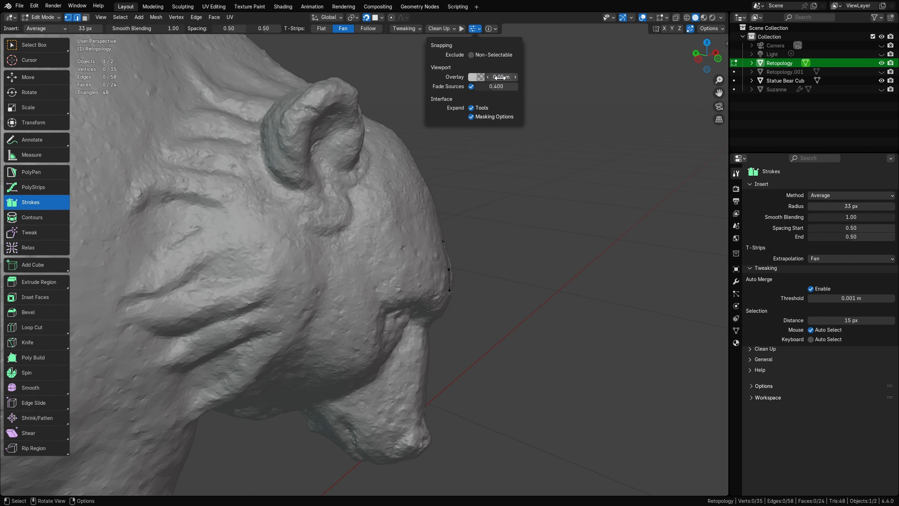
Step: Change the retopology overlay colour to blue
middle_click_drag(544, 273, 392, 48)
left_click(474, 29)
left_click(477, 79)
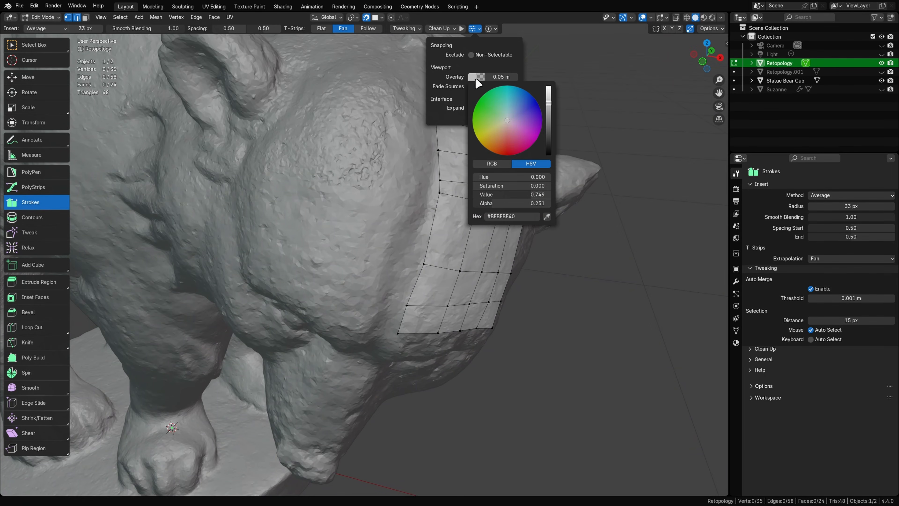
left_click_drag(511, 124, 515, 103)
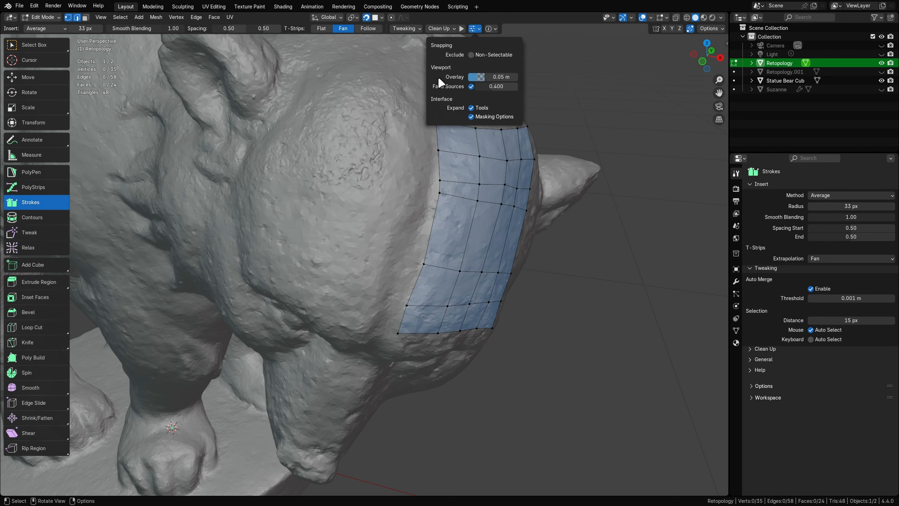
Step: Toggle RetopoFlow's Fade Sources and the viewport's Fade Inactive Geometry off and back on to compare the statue's shading
left_click(471, 86)
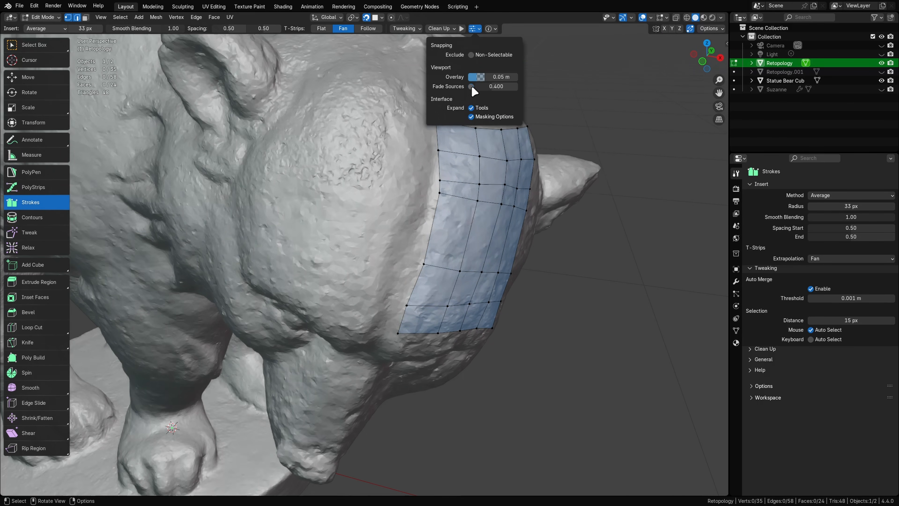
left_click(471, 87)
left_click(471, 87)
left_click(471, 87)
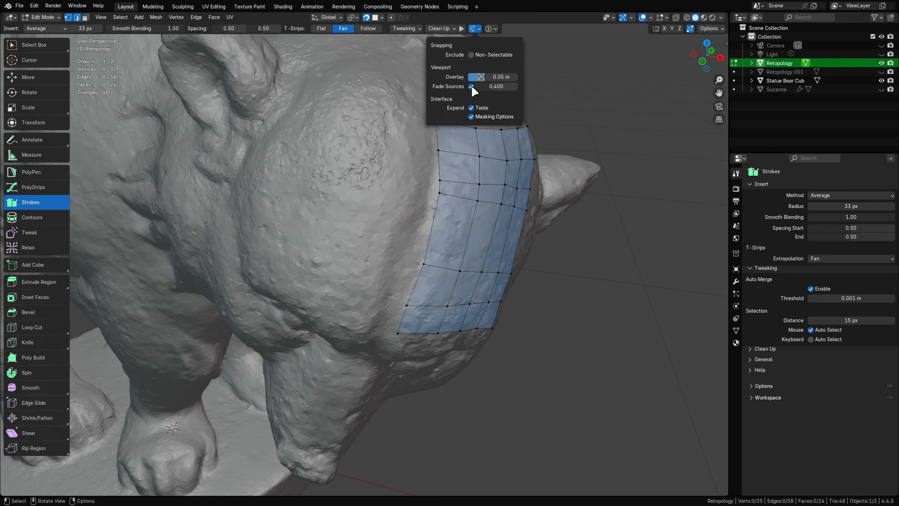
left_click(652, 18)
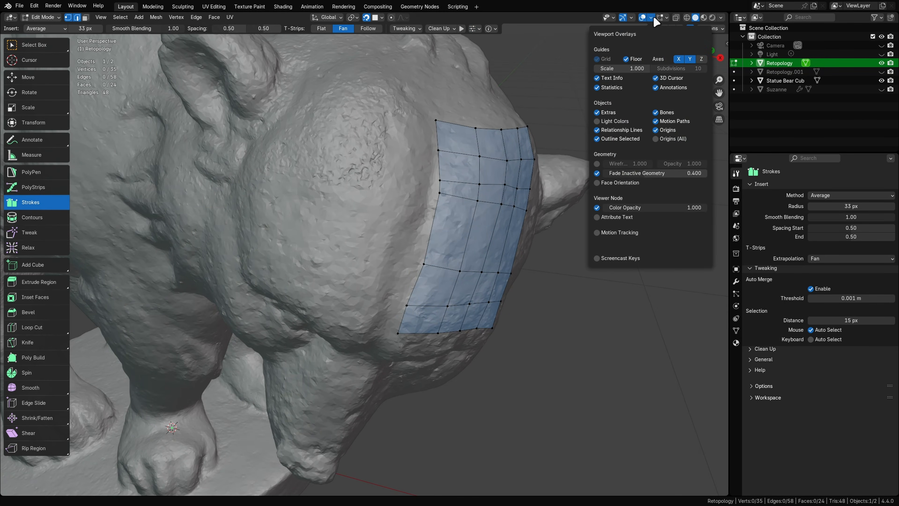
left_click(597, 174)
left_click(597, 174)
Step: Collapse the RetopoFlow tools into a single toolbar entry with the Expand Tools option, and expand them again
left_click(475, 28)
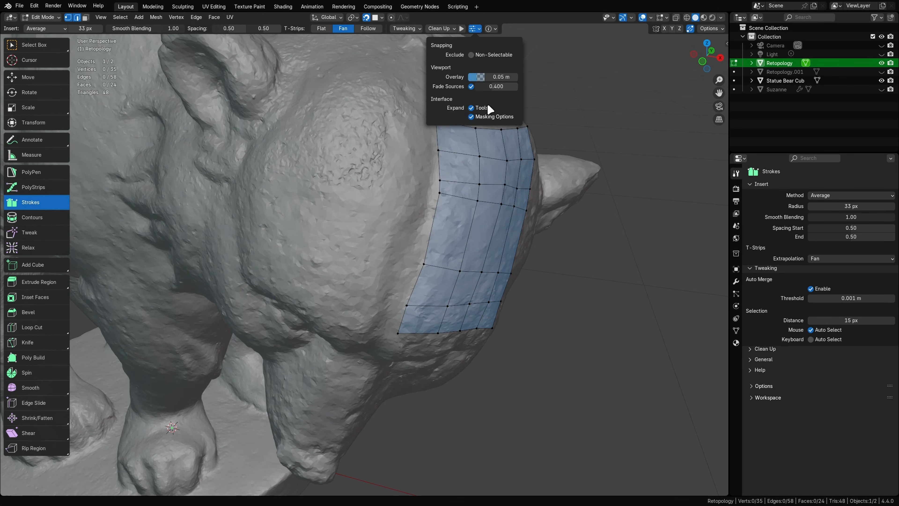
left_click(484, 111)
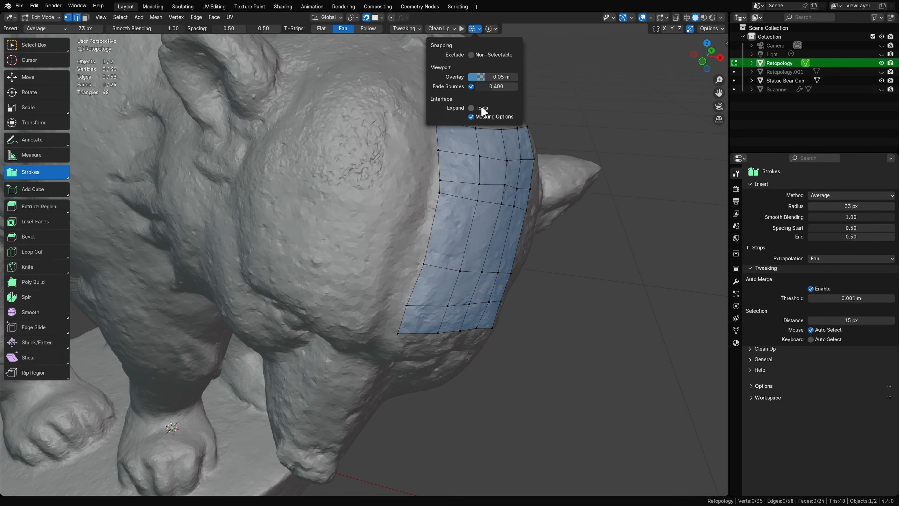
left_click(484, 111)
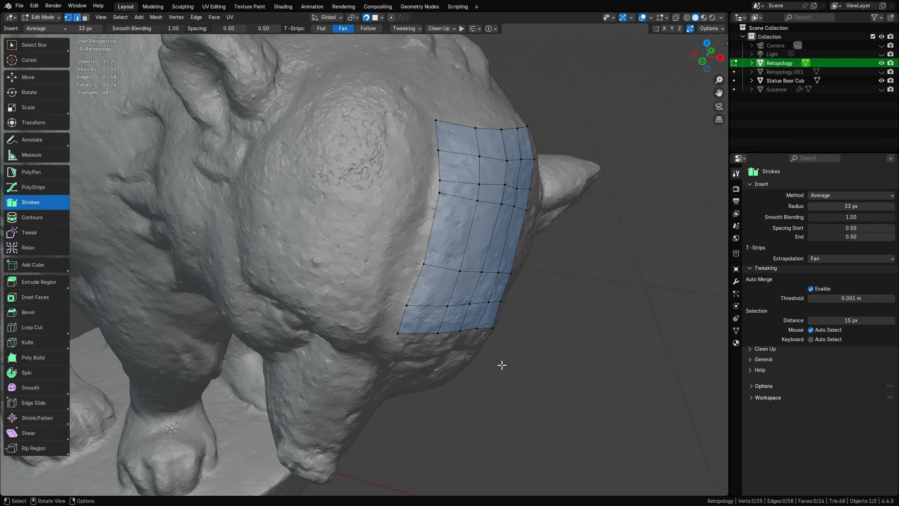
Step: Show the selectable restriction toggle for objects in the Outliner
scroll(502, 356, "down", 2)
left_click(381, 17)
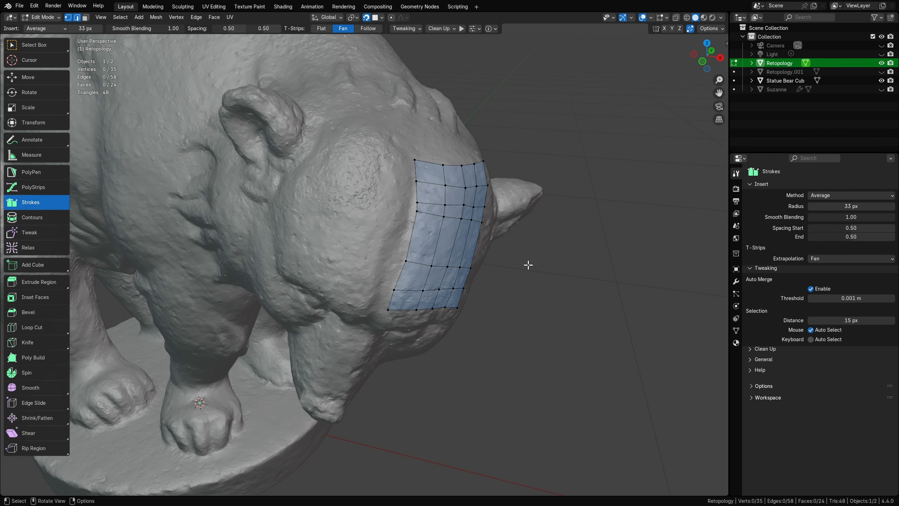
scroll(546, 275, "up", 2)
left_click(876, 18)
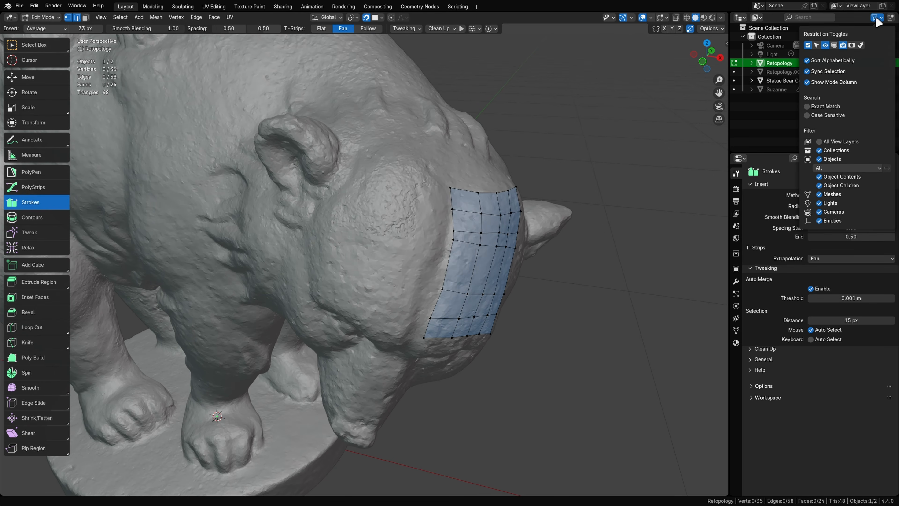
scroll(568, 251, "down", 2)
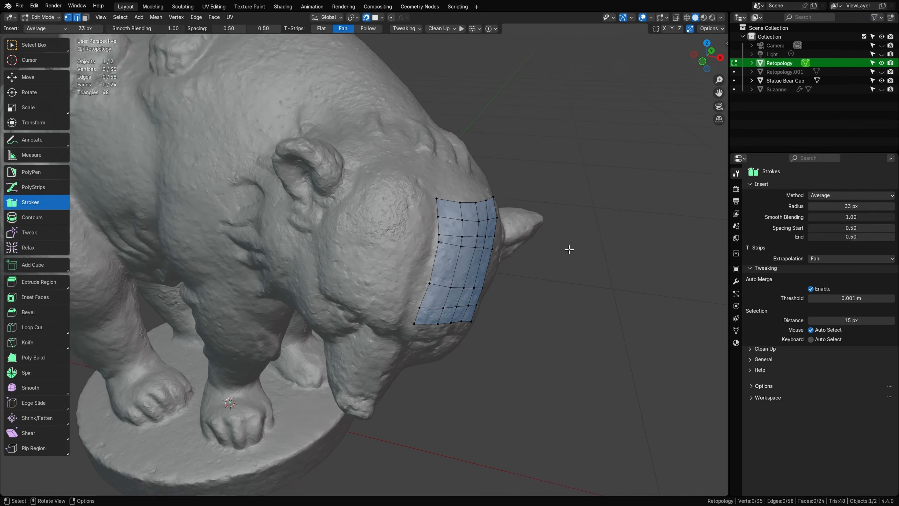
Step: Switch to Object Mode and duplicate the bear statue twice, placing the copies beside the original
key("ctrl+Tab")
scroll(425, 223, "down", 2)
left_click(329, 166)
scroll(417, 220, "down", 2)
middle_click_drag(431, 224, 458, 276)
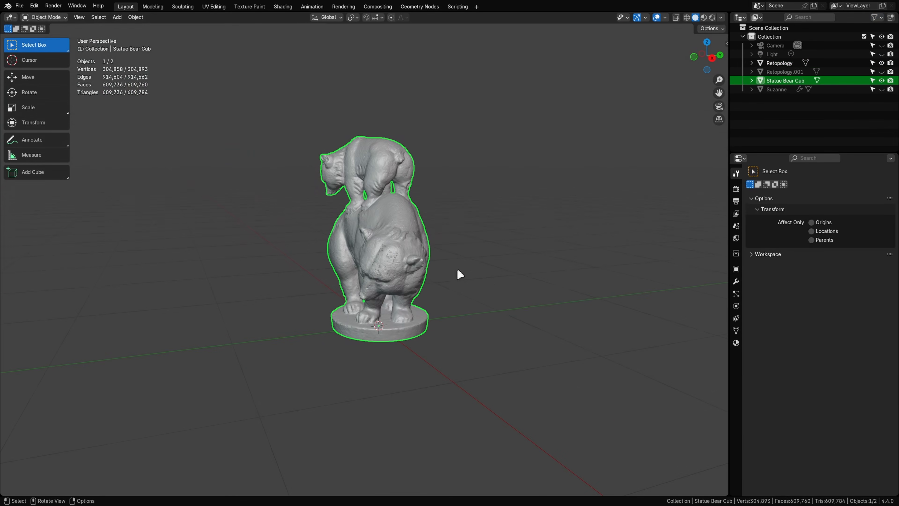
key("shift+d")
left_click(577, 296)
middle_click_drag(577, 295, 545, 310)
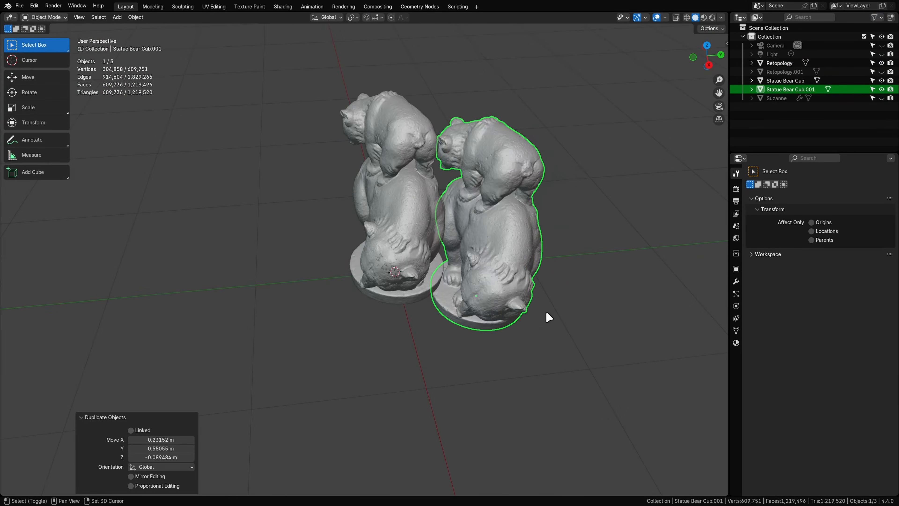
key("shift+d")
left_click(634, 293)
Step: Select two neighbouring statue copies and duplicate the pair alongside to begin another row
middle_click_drag(577, 213, 561, 231)
middle_click_drag(561, 230, 525, 328, "shift")
left_click(469, 297, "shift")
scroll(511, 325, "down", 3)
key("shift+d")
left_click(418, 185)
middle_click_drag(419, 185, 433, 295, "shift")
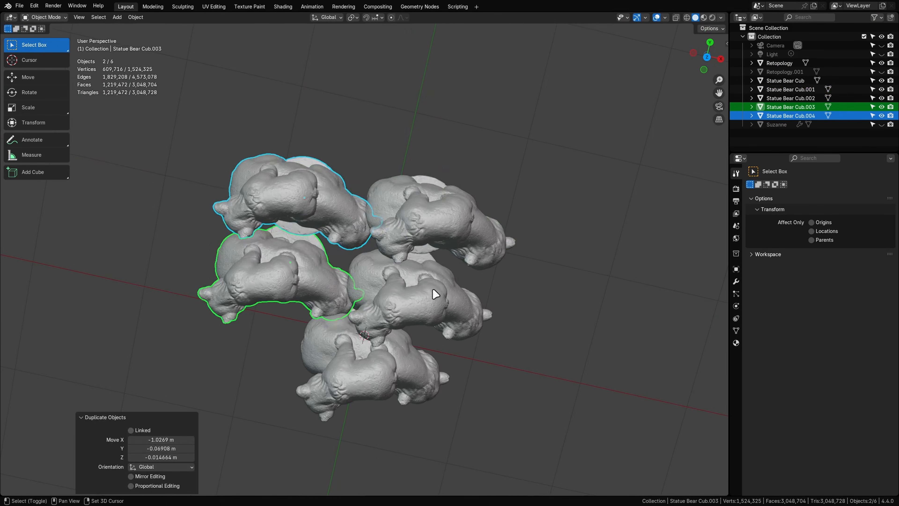
Step: Duplicate the selected statue pair four more times, spreading the copies into a dense cluster
key("shift+d")
left_click(503, 230)
key("shift+d")
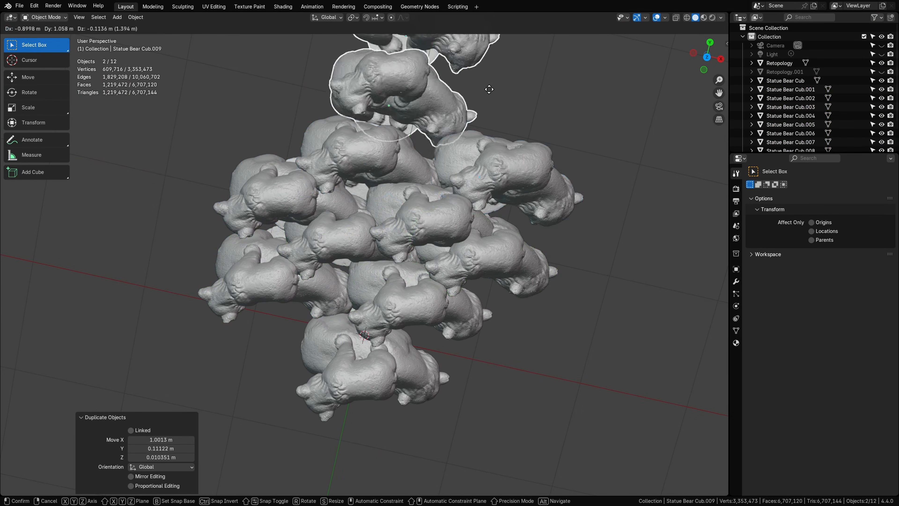
left_click(558, 236)
key("shift+d")
left_click(624, 199)
key("shift+d")
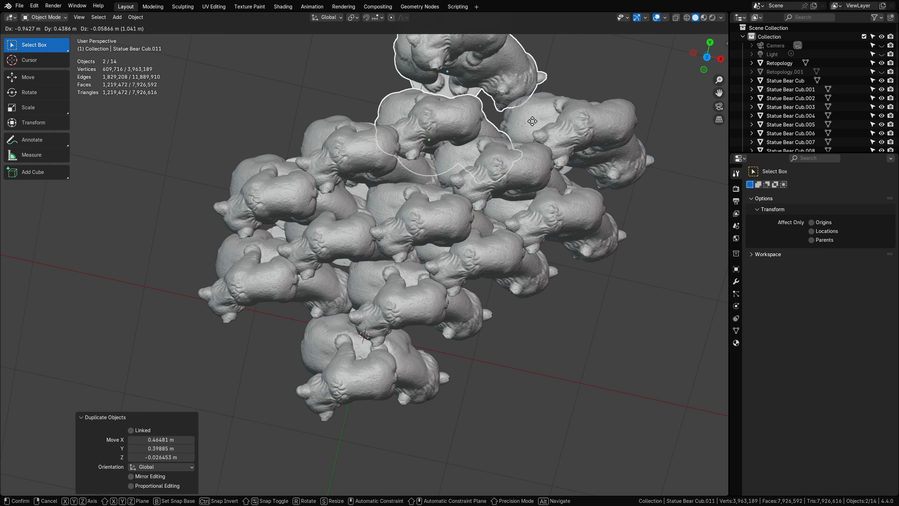
left_click(532, 120)
Step: Select the twelve statue copies and duplicate them as a group above the first layer
scroll(493, 330, "down", 5)
middle_click_drag(493, 329, 429, 256)
left_click(600, 251)
middle_click_drag(393, 304, 436, 313)
left_click_drag(195, 155, 408, 403)
key("shift+d")
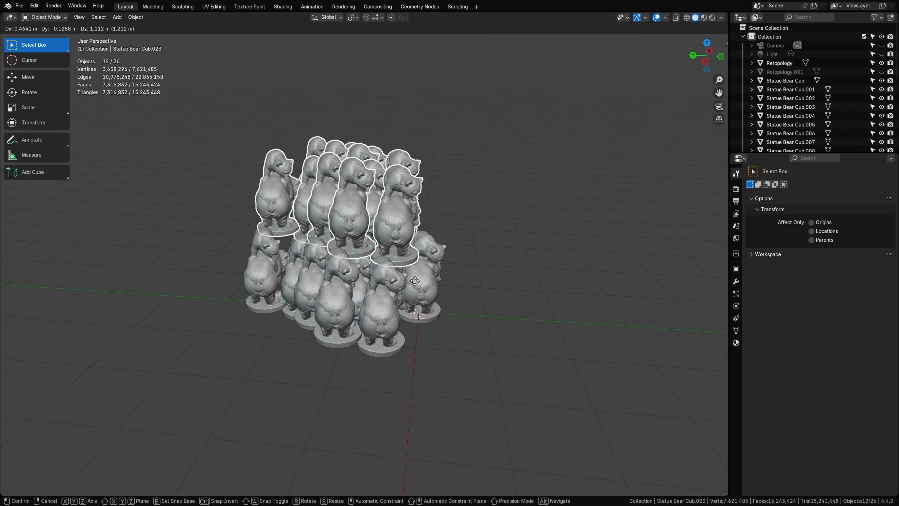
left_click(413, 301)
Step: Duplicate the twelve-statue group twice more, offsetting one copy within the stack and placing the other above it
middle_click_drag(492, 305, 439, 263)
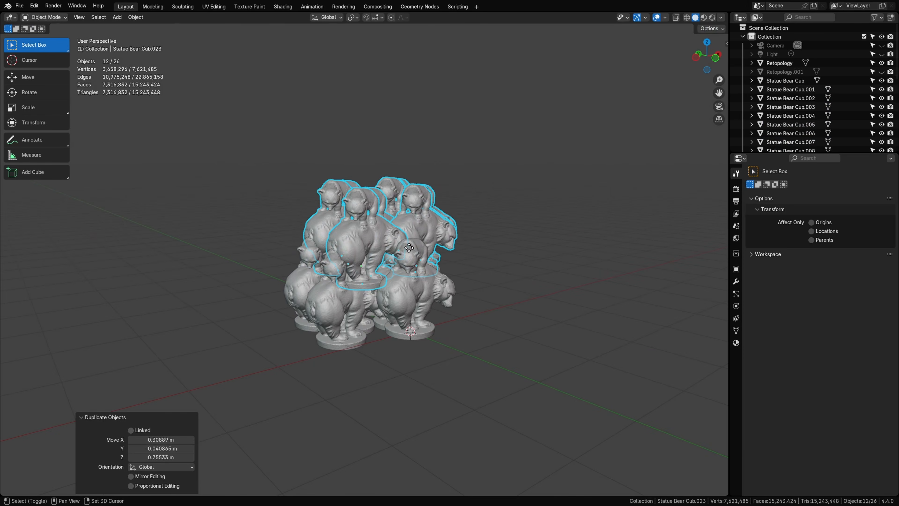
key("shift+d")
left_click(285, 257)
middle_click_drag(285, 258, 335, 255)
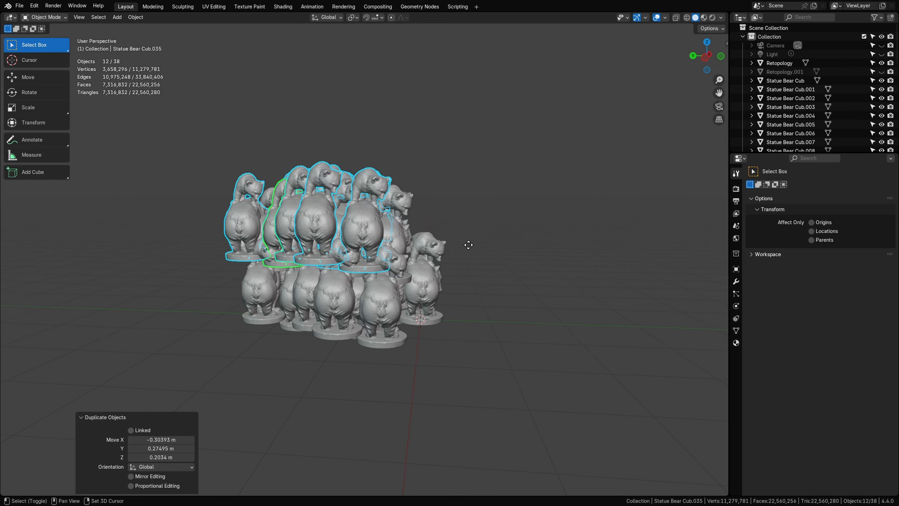
key("shift+d")
left_click(476, 239)
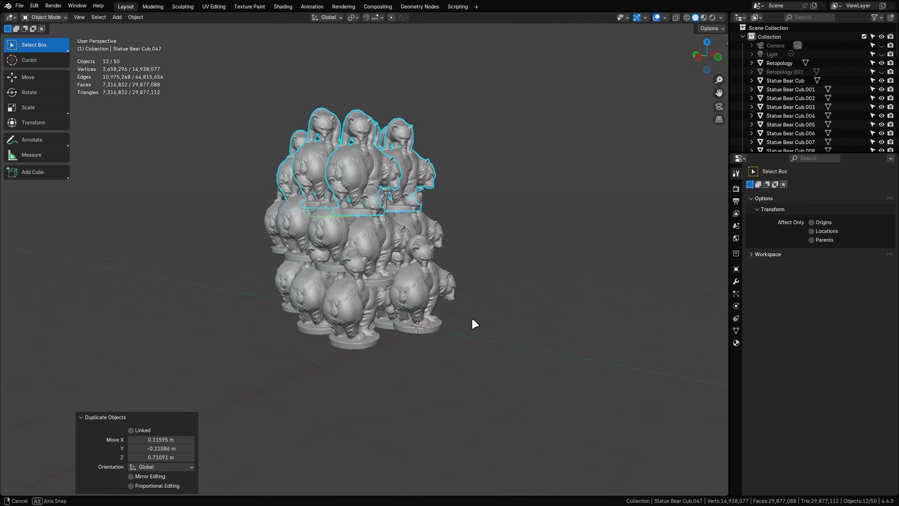
Step: Select the Retopology object and enter Edit Mode on it
middle_click_drag(474, 321, 451, 296)
scroll(450, 296, "up", 3)
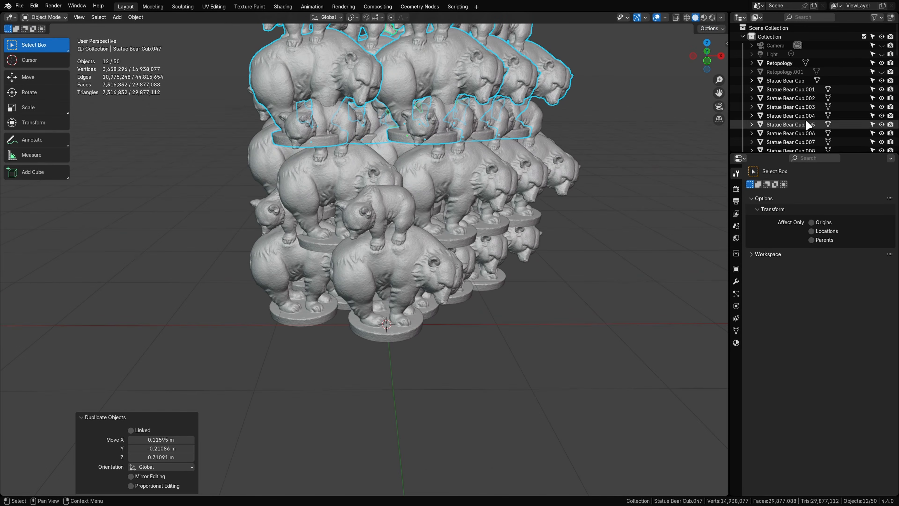
left_click(781, 63)
middle_click_drag(392, 287, 315, 259)
scroll(315, 259, "up", 2)
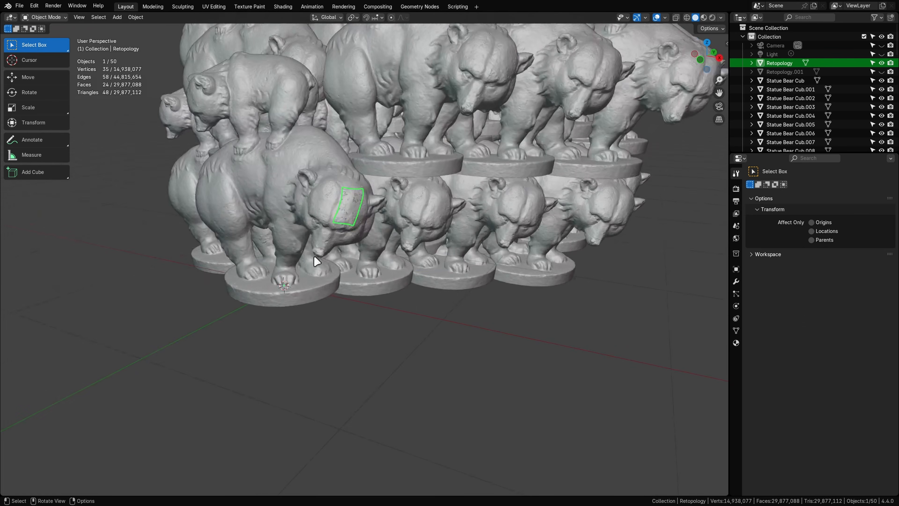
key("Tab")
middle_click_drag(518, 267, 520, 323, "shift")
scroll(520, 323, "up", 1)
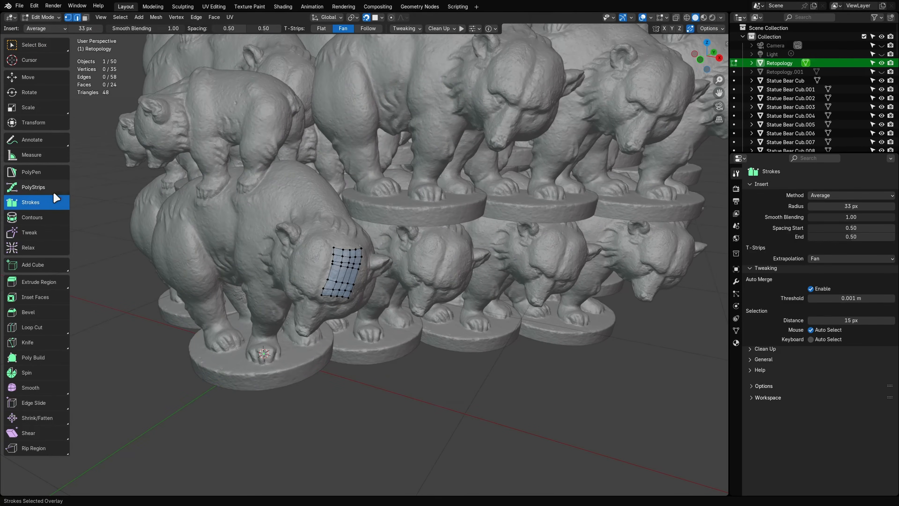
Step: Try one long Strokes insertion across the stacked statues and undo it
scroll(303, 254, "down", 1)
middle_click_drag(303, 255, 305, 355, "shift")
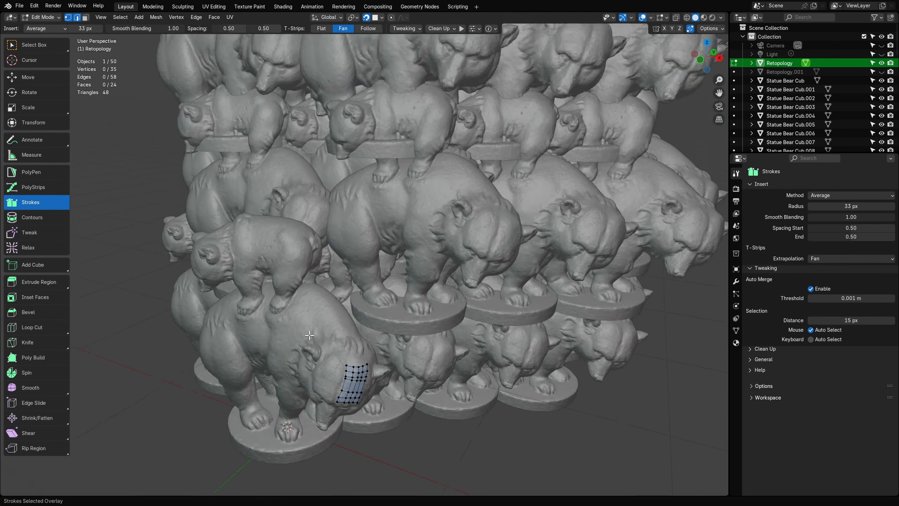
scroll(305, 355, "down", 3)
middle_click_drag(347, 313, 365, 308)
mouse_move(482, 96)
left_mouse_down("ctrl")
mouse_move(411, 164)
mouse_move(328, 290)
left_mouse_up("ctrl")
mouse_move(542, 311)
middle_mouse_down()
mouse_move(575, 341)
mouse_move(542, 342)
mouse_move(648, 331)
mouse_move(628, 337)
mouse_move(595, 285)
middle_mouse_up()
key("ctrl+z")
Step: Try inserting several vertical five-segment strokes across the front bear's shoulder to test responsiveness, and undo them
scroll(567, 299, "up", 4)
middle_click_drag(350, 209, 355, 272, "shift")
scroll(356, 272, "up", 3)
left_click_drag(332, 232, 331, 339, "ctrl")
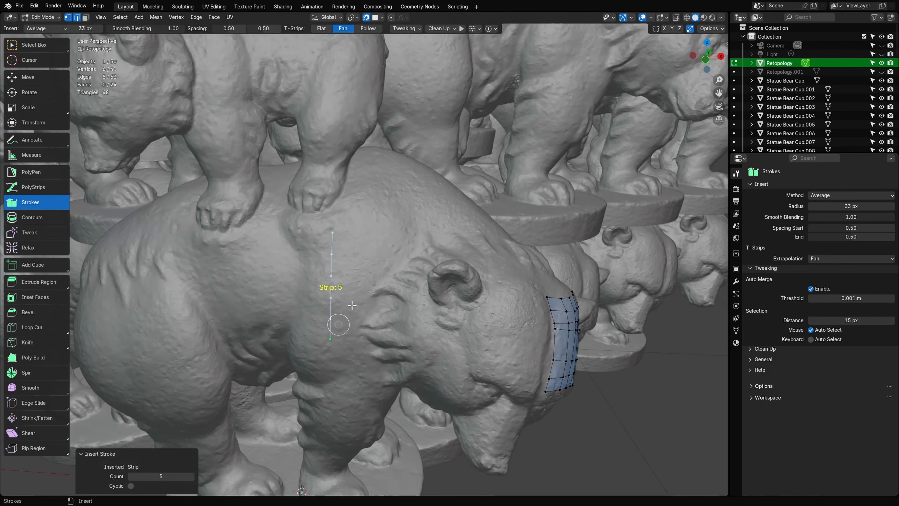
left_click_drag(386, 241, 369, 345, "ctrl")
left_click_drag(439, 241, 405, 360, "ctrl")
key("ctrl+z")
key("ctrl+z")
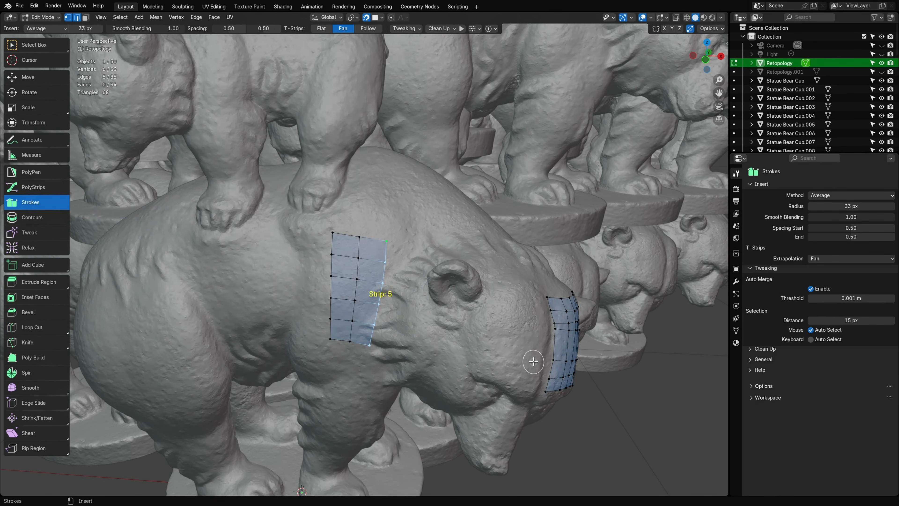
Step: Enlarge the Outliner to list more of the statue copies
mouse_move(533, 361)
middle_mouse_down()
mouse_move(499, 342)
mouse_move(514, 341)
middle_mouse_up()
middle_click_drag(504, 285, 522, 303, "shift")
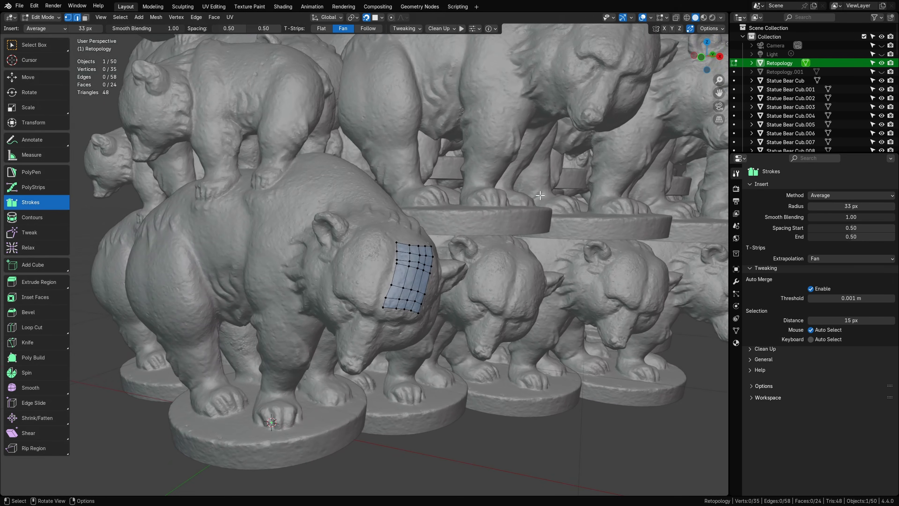
left_click_drag(804, 173, 805, 326)
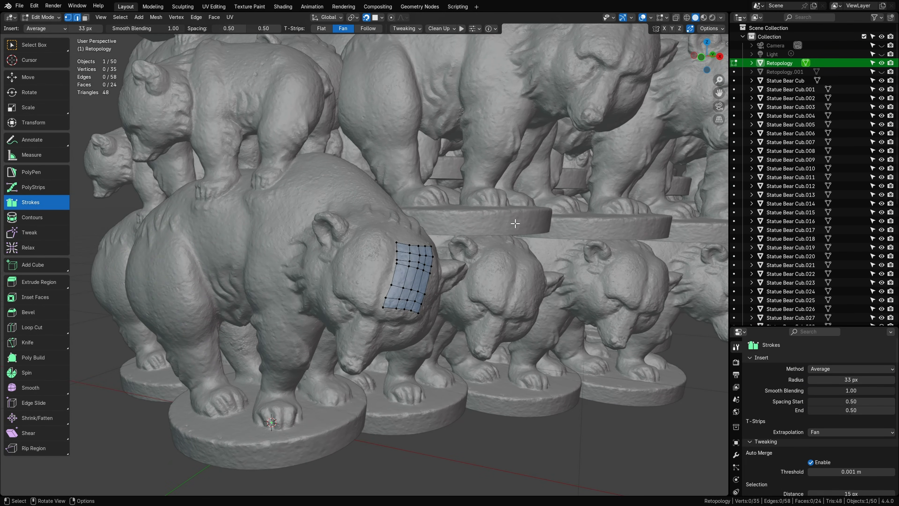
middle_click_drag(566, 269, 620, 269)
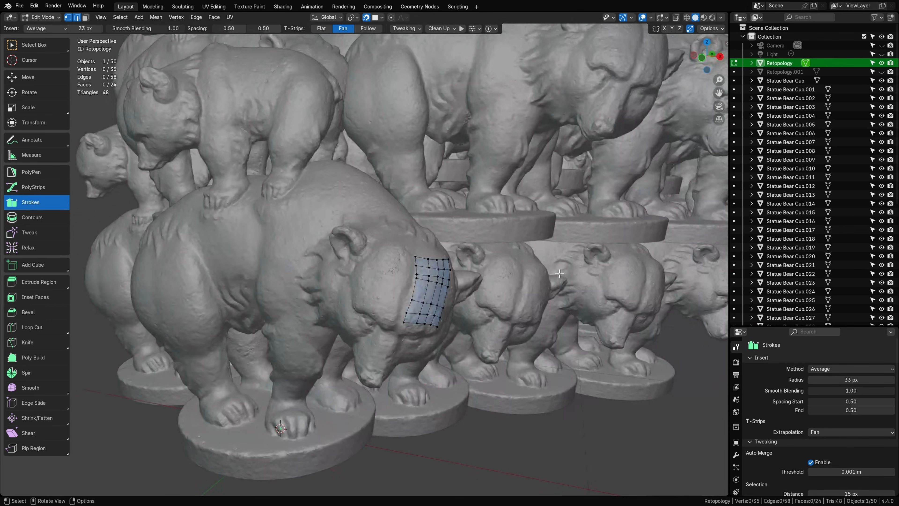
Step: Make the numbered bear statue copies, from Statue Bear Cub.001 onward, non-selectable in the Outliner
left_click_drag(874, 89, 874, 309)
scroll(835, 213, "down", 1)
scroll(833, 208, "down", 10)
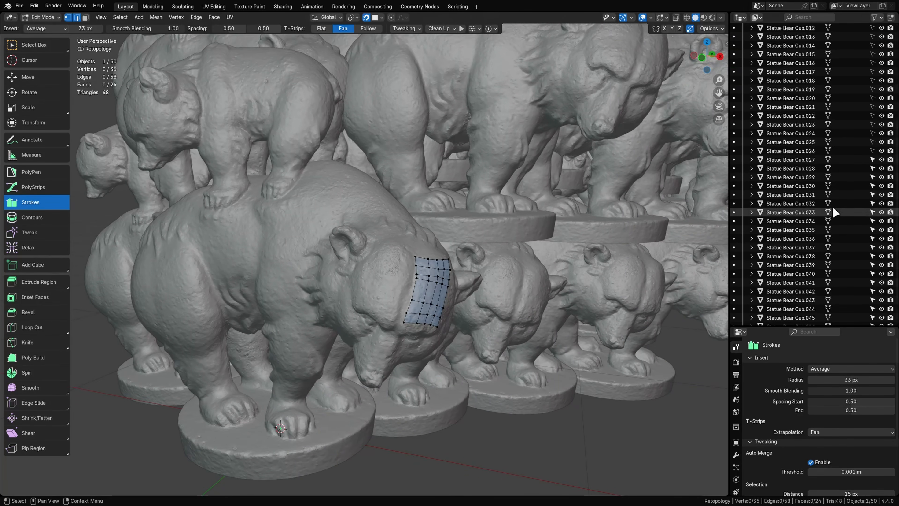
left_click_drag(873, 124, 872, 315)
Step: Try one stroke across the front bear's shoulder and review the snapping option that excludes non-selectable objects
middle_click_drag(442, 202, 437, 218)
left_click_drag(299, 259, 436, 154)
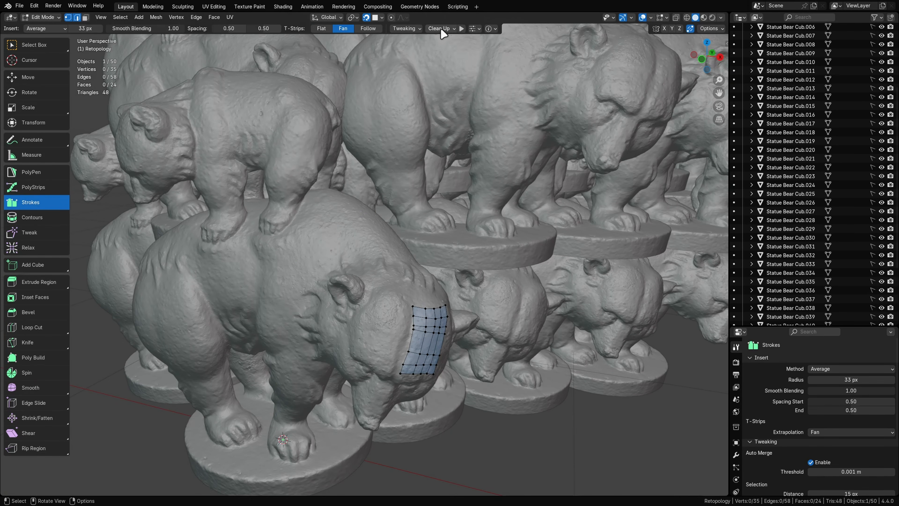
left_click(442, 29)
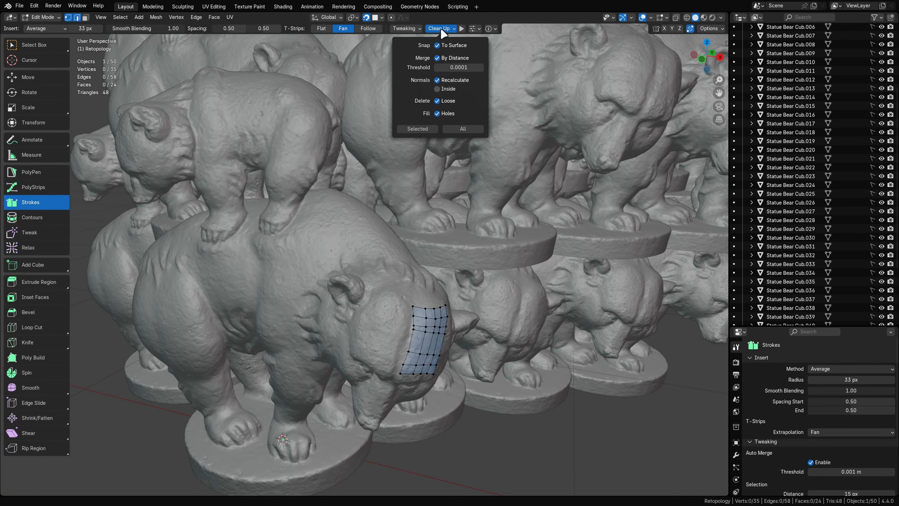
mouse_move(474, 29)
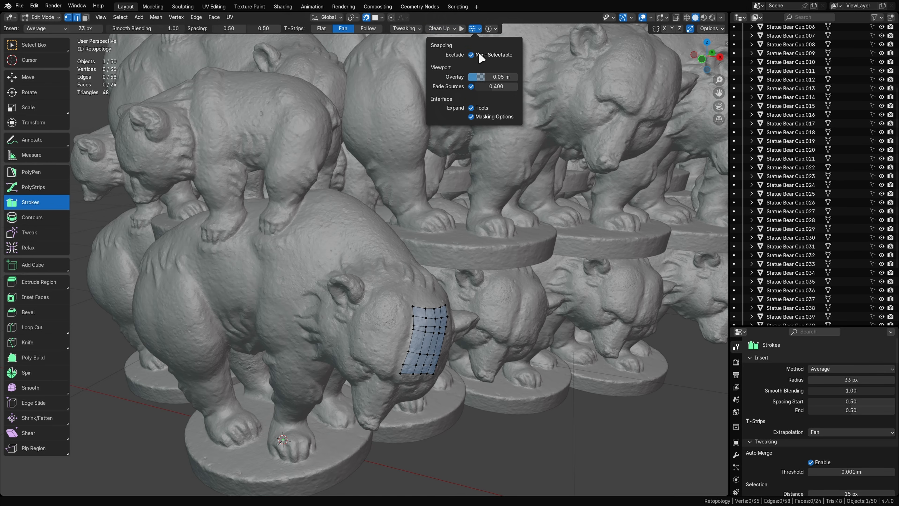
Step: Try long Strokes insertions from the front bear's shoulder up over its back to compare responsiveness, and undo them
left_click_drag(269, 278, 430, 122)
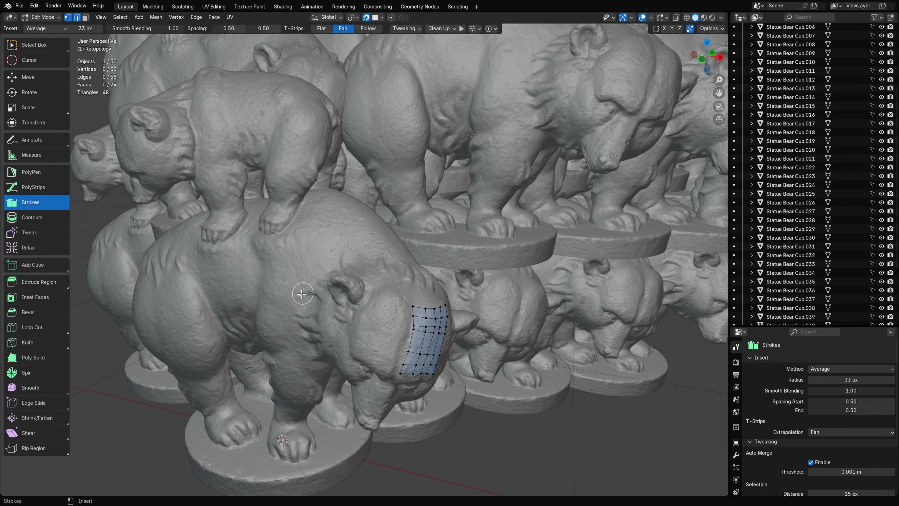
left_click_drag(393, 191, 523, 92)
key("ctrl+z")
scroll(422, 184, "down", 4)
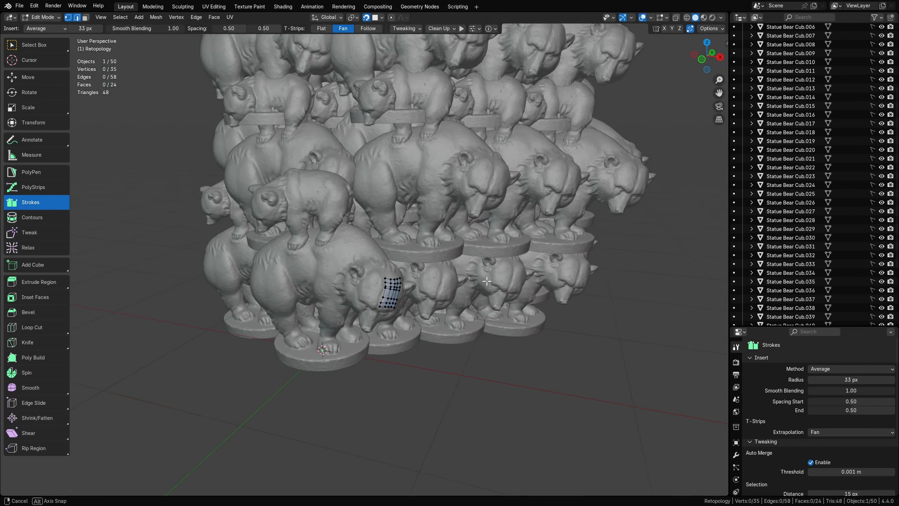
middle_click_drag(421, 184, 502, 285)
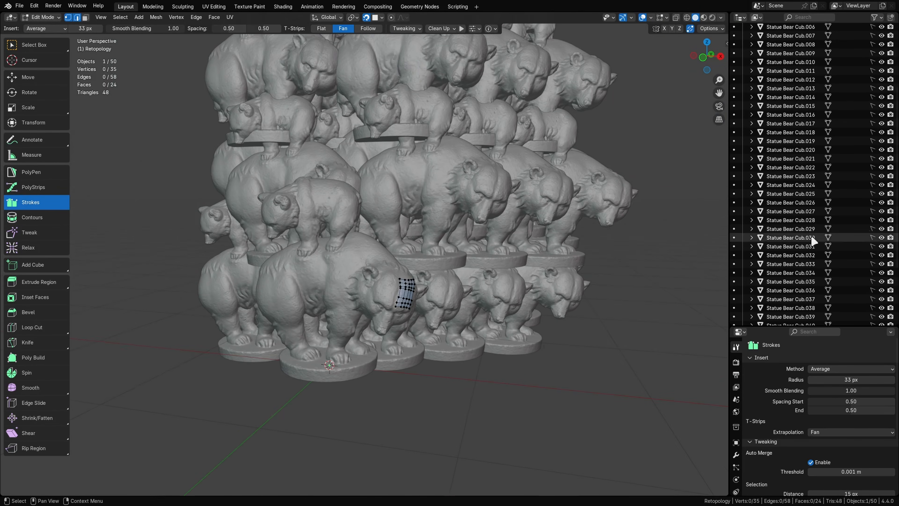
scroll(831, 237, "up", 5)
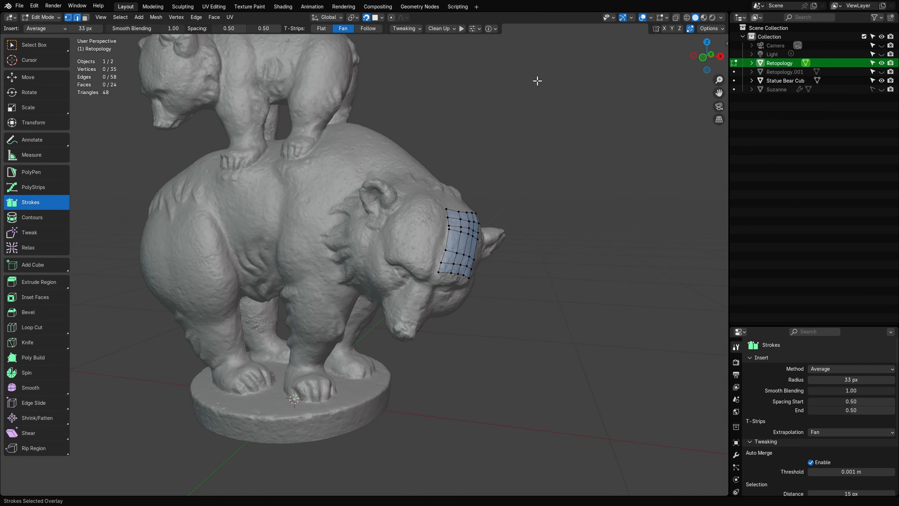
Step: Open the RetopoFlow online documentation from the add-on's help links
left_click(494, 29)
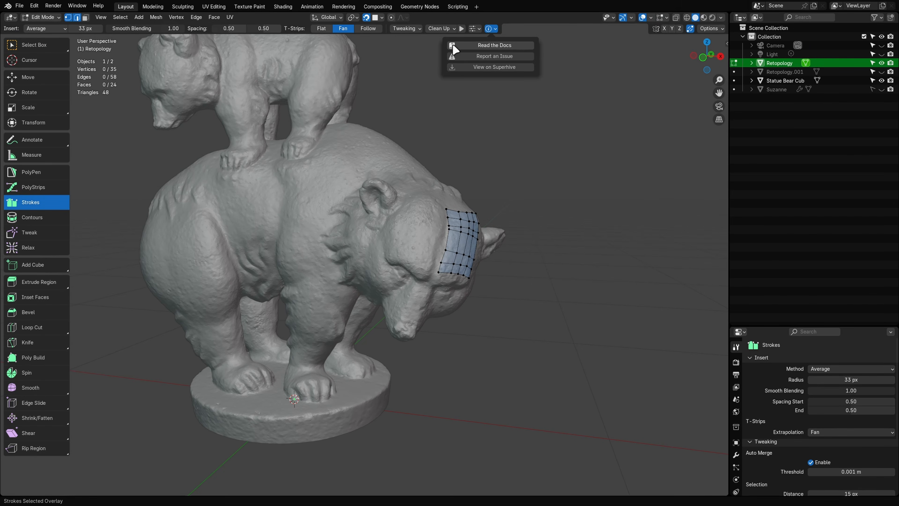
left_click(525, 49)
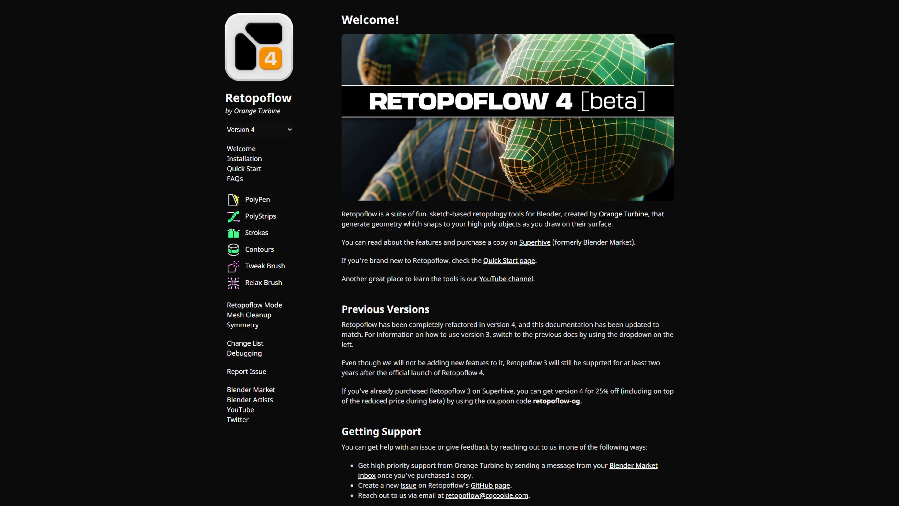